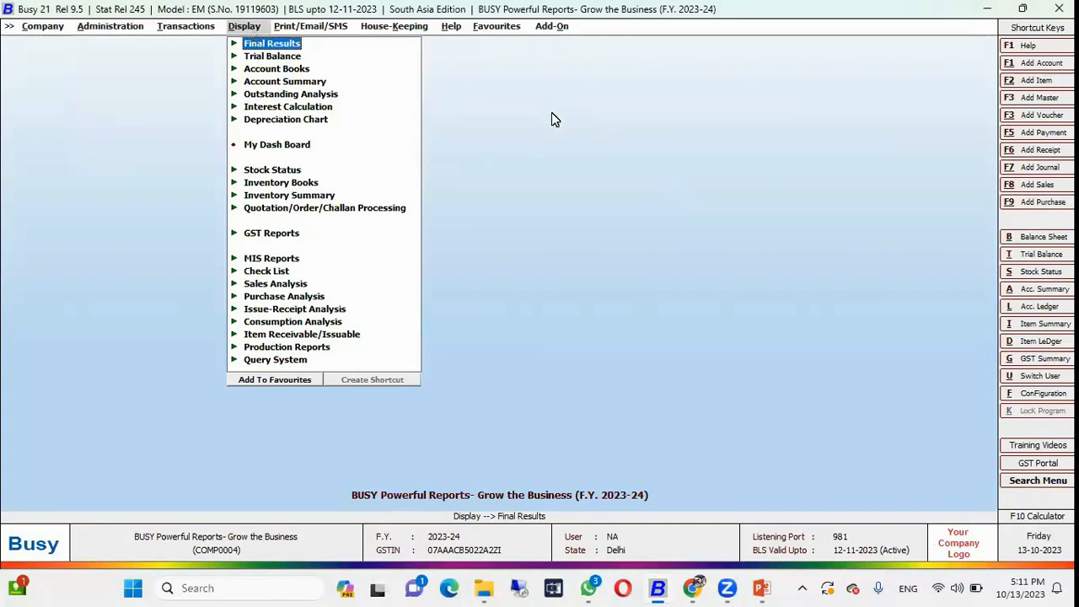
Open the options for the Horizontal (Standard) Balance Sheet report under Final Results
{"action": "key", "text": "Return"}
{"action": "key", "text": "Down"}
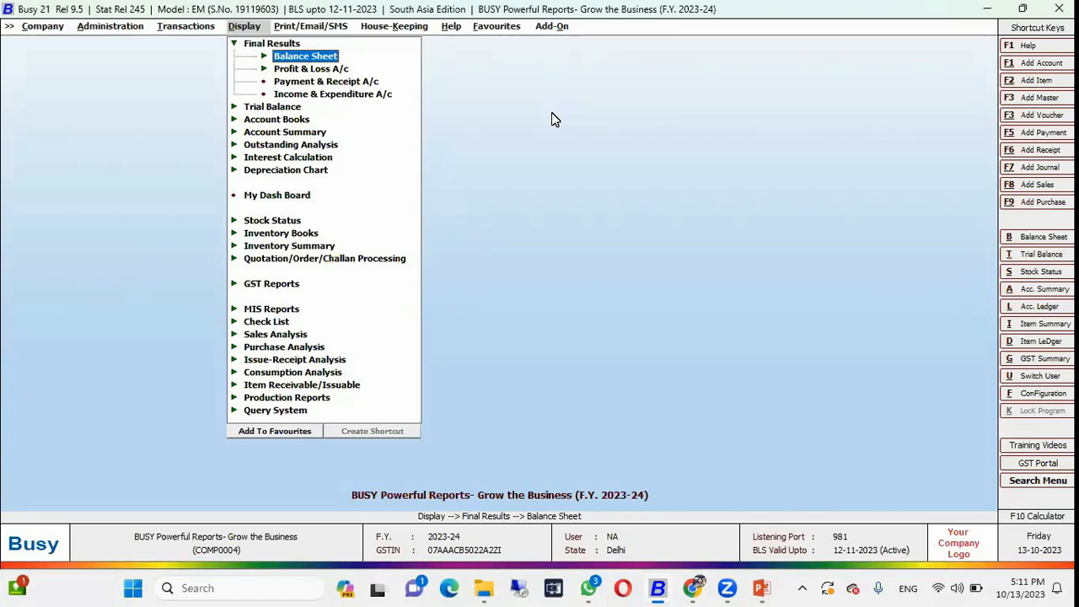
{"action": "key", "text": "Return"}
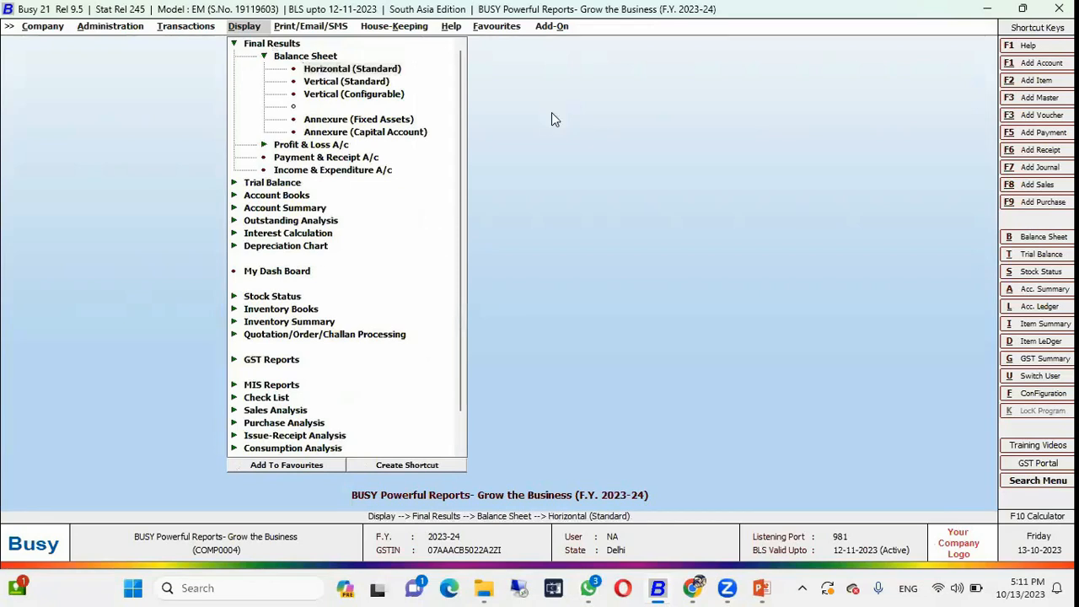
{"action": "key", "text": "Return"}
Generate the Balance Sheet with ending date 31-03-2024 and balance sheet stock updating set to Y, keeping the other options
{"action": "key", "text": "Return"}
{"action": "type", "text": "31-3"}
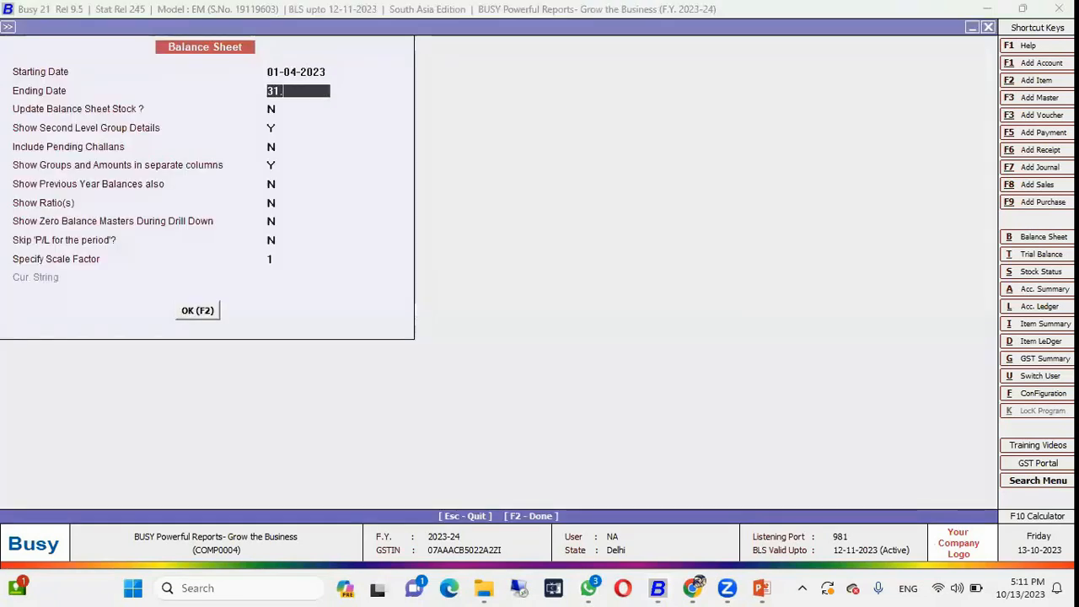
{"action": "key", "text": "Return"}
{"action": "type", "text": "y"}
{"action": "key", "text": "Return"}
{"action": "key", "text": "Return"}
{"action": "key", "text": "Return"}
{"action": "key", "text": "Return"}
{"action": "key", "text": "Return"}
{"action": "key", "text": "Return"}
{"action": "key", "text": "Return"}
{"action": "key", "text": "Return"}
{"action": "key", "text": "Return"}
{"action": "key", "text": "Return"}
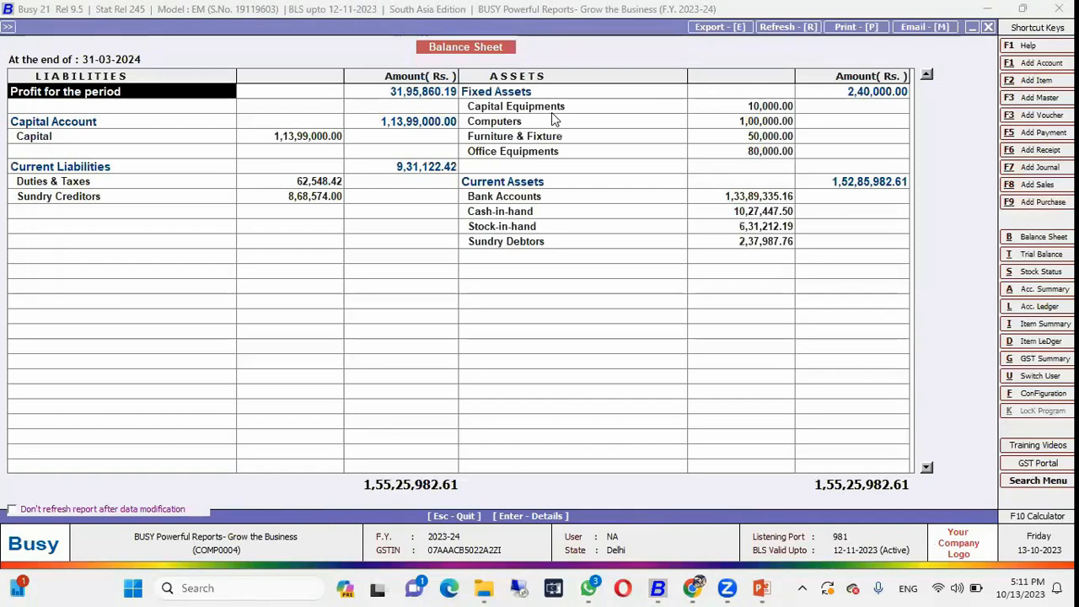
Examine the fixed and current assets in the Balance Sheet, then return to Profit for the period on the liabilities side
{"action": "key", "text": "Right"}
{"action": "key", "text": "Right"}
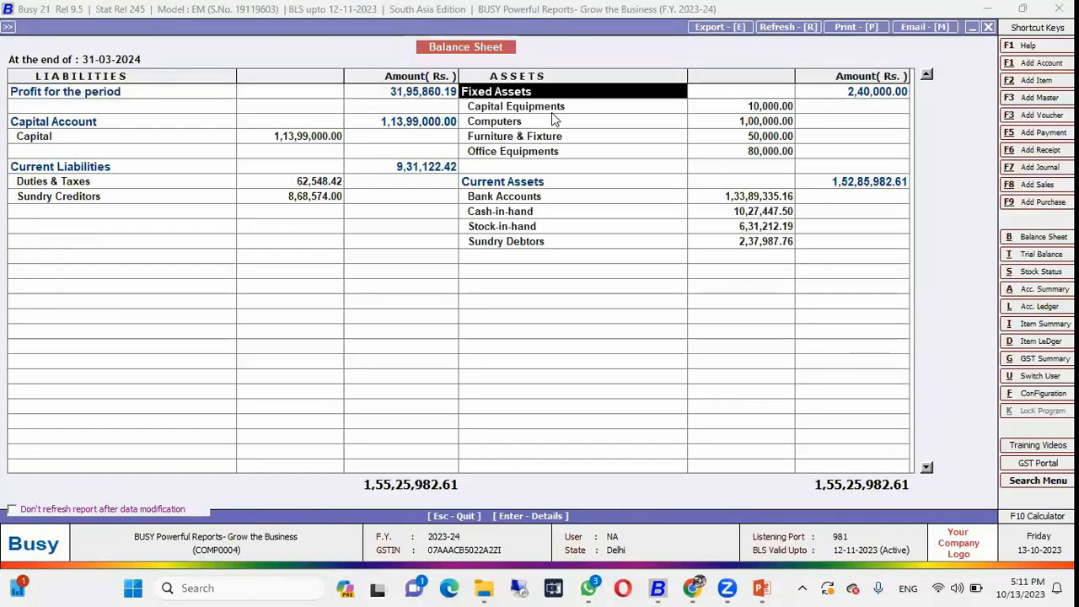
{"action": "key", "text": "Down"}
{"action": "key", "text": "Right"}
{"action": "key", "text": "Down"}
{"action": "key", "text": "Down"}
{"action": "key", "text": "Down"}
{"action": "key", "text": "Left"}
{"action": "key", "text": "Down"}
{"action": "key", "text": "Down"}
{"action": "key", "text": "Down"}
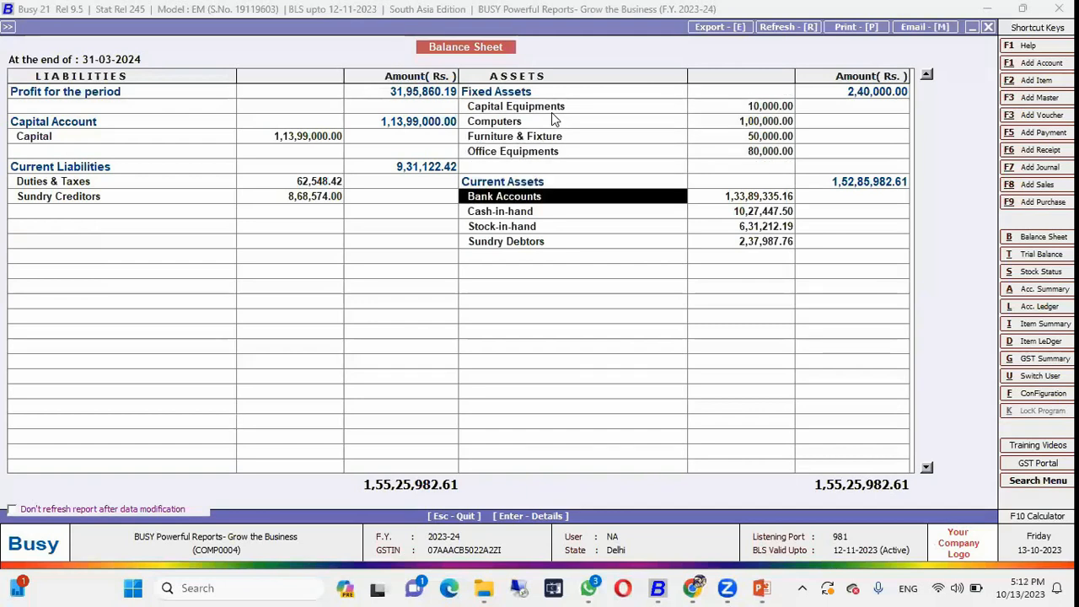
{"action": "key", "text": "Down"}
{"action": "key", "text": "Down"}
{"action": "key", "text": "Left"}
{"action": "key", "text": "Up"}
{"action": "key", "text": "Up"}
{"action": "key", "text": "Left"}
{"action": "key", "text": "Up"}
{"action": "key", "text": "Left"}
{"action": "key", "text": "Up"}
{"action": "key", "text": "Up"}
{"action": "key", "text": "Up"}
{"action": "key", "text": "Up"}
{"action": "key", "text": "Up"}
{"action": "key", "text": "Up"}
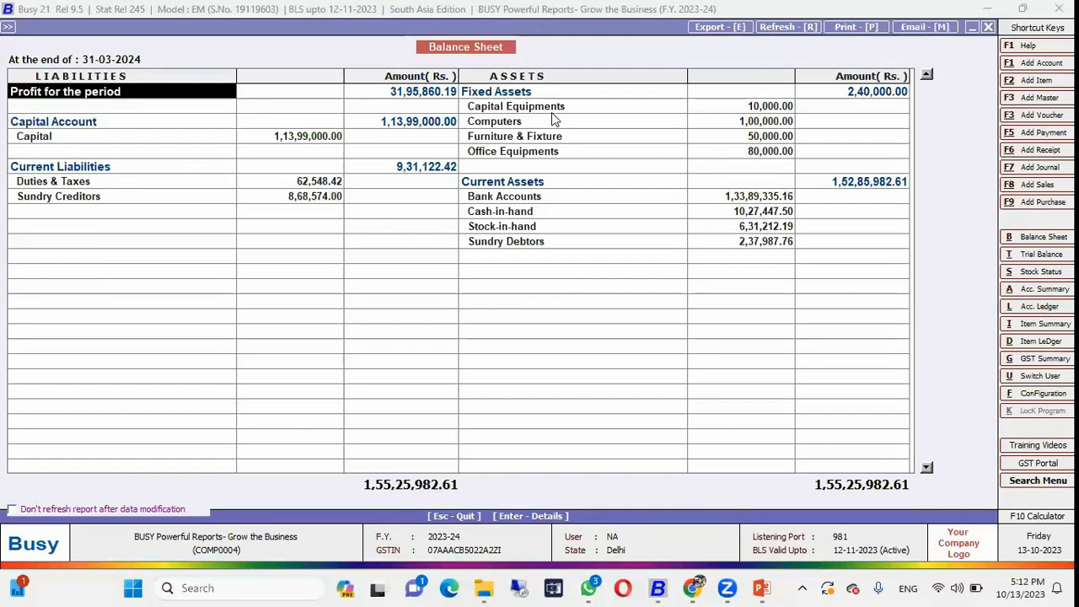
View the Profit & Loss details behind Profit for the period, then leave the Balance Sheet report
{"action": "key", "text": "Return"}
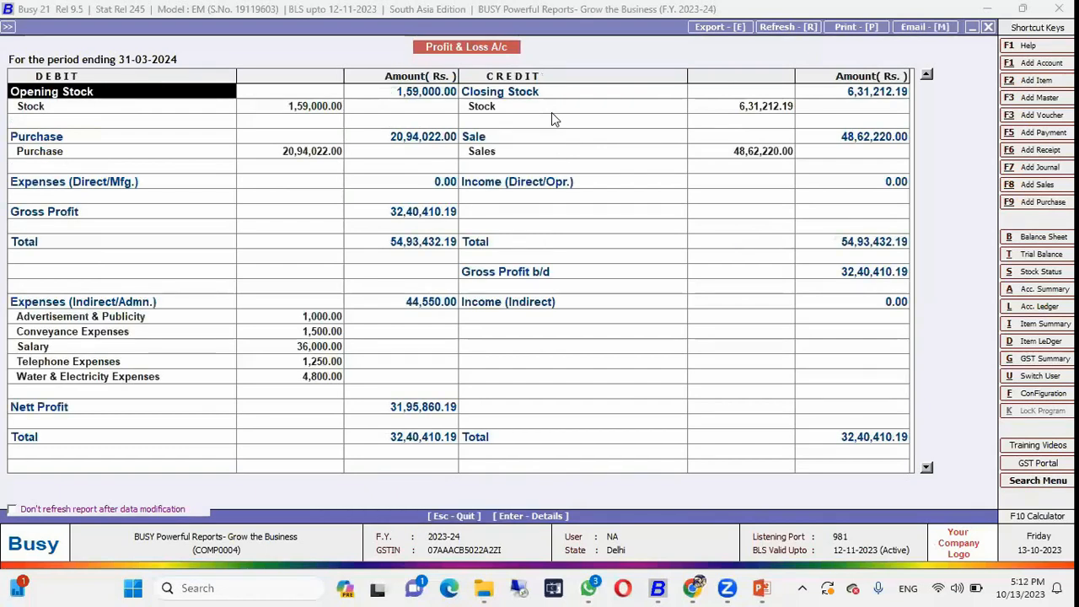
{"action": "key", "text": "Escape"}
{"action": "key", "text": "Escape"}
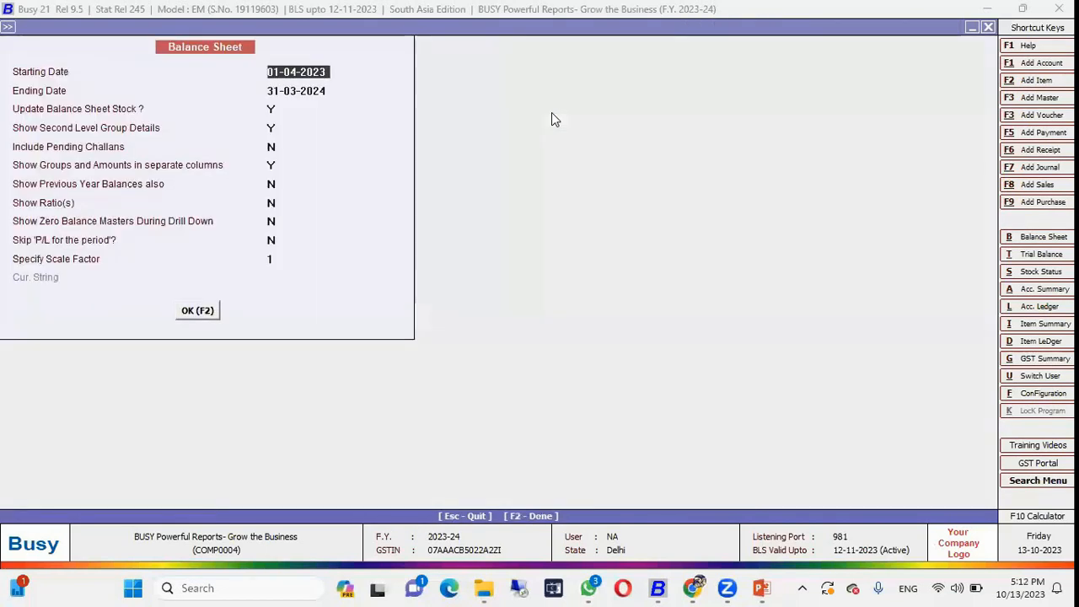
{"action": "key", "text": "Escape"}
Open the options for the Horizontal (Standard) Profit & Loss A/c report under Final Results
{"action": "key", "text": "Left"}
{"action": "key", "text": "Left"}
{"action": "key", "text": "Down"}
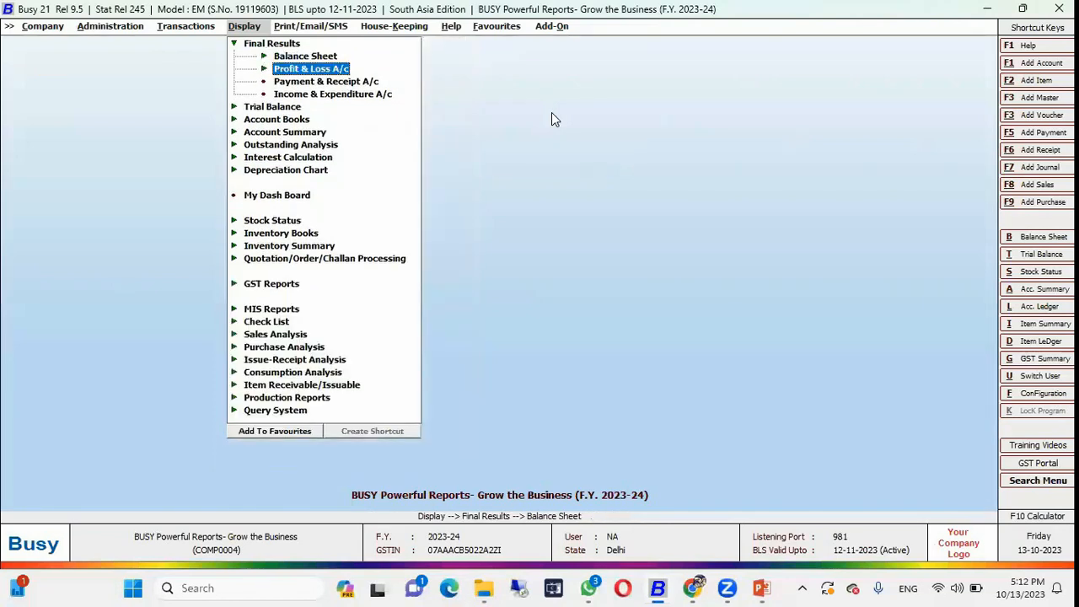
{"action": "key", "text": "Right"}
{"action": "key", "text": "Down"}
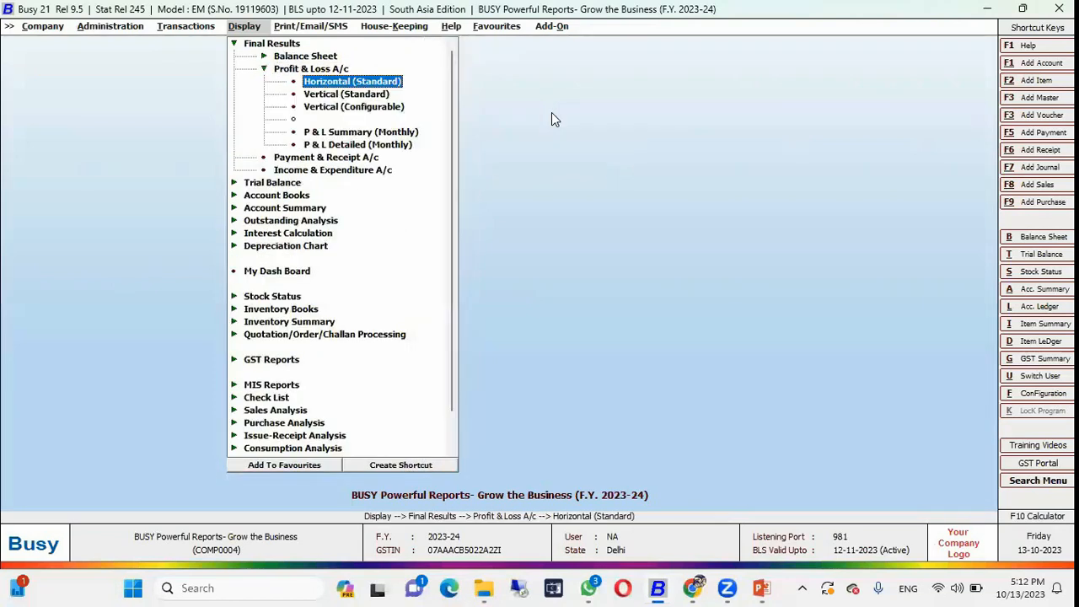
{"action": "key", "text": "Return"}
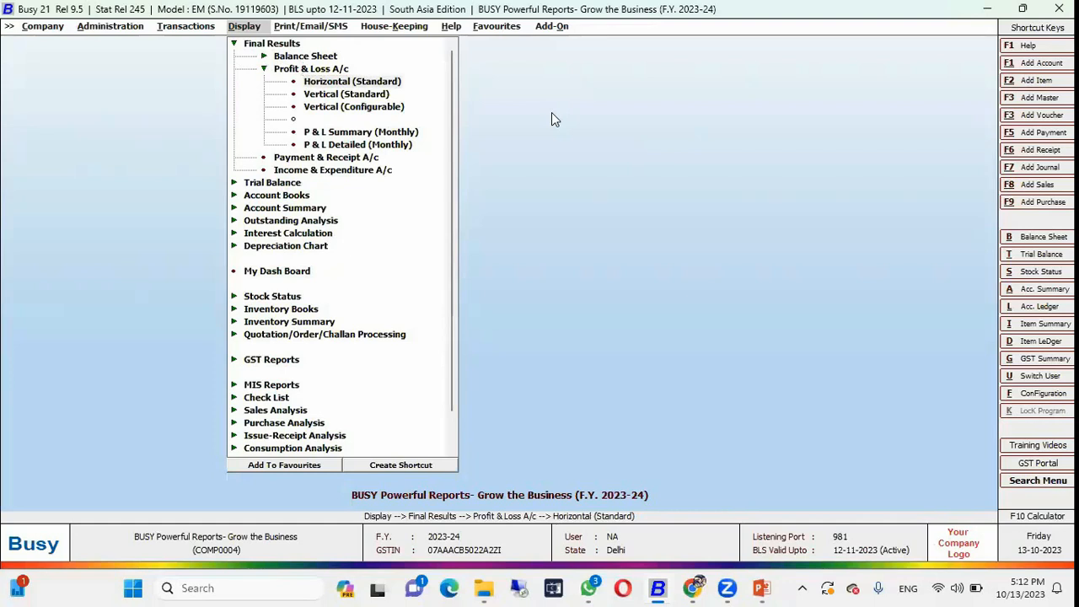
Generate the Profit & Loss A/c with ending date 31-03-2024 and closing stock updating set to Y
{"action": "key", "text": "Return"}
{"action": "type", "text": "31"}
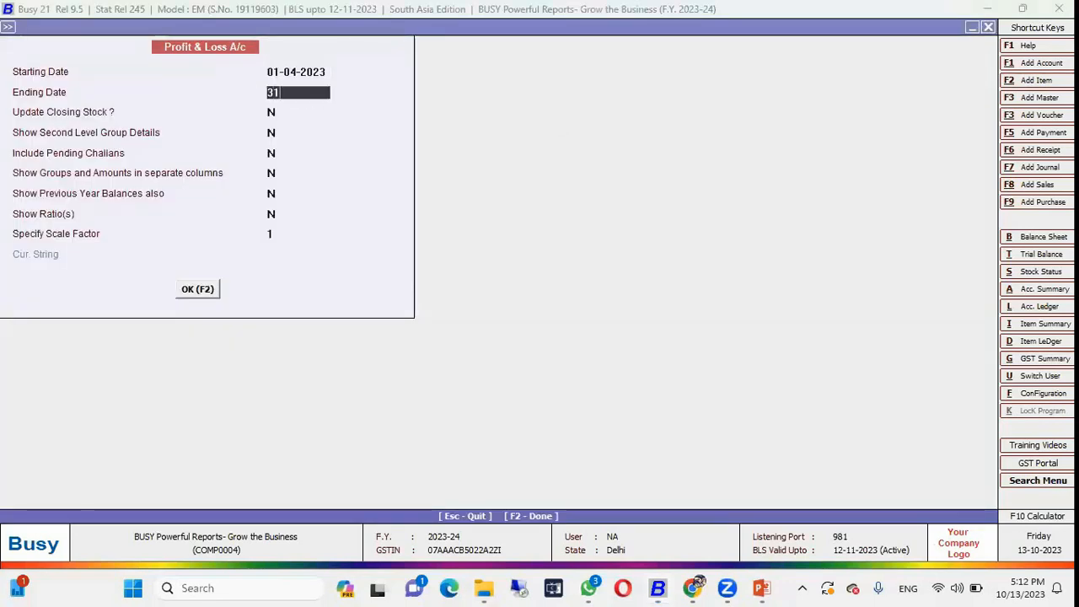
{"action": "type", "text": ".3"}
{"action": "key", "text": "Return"}
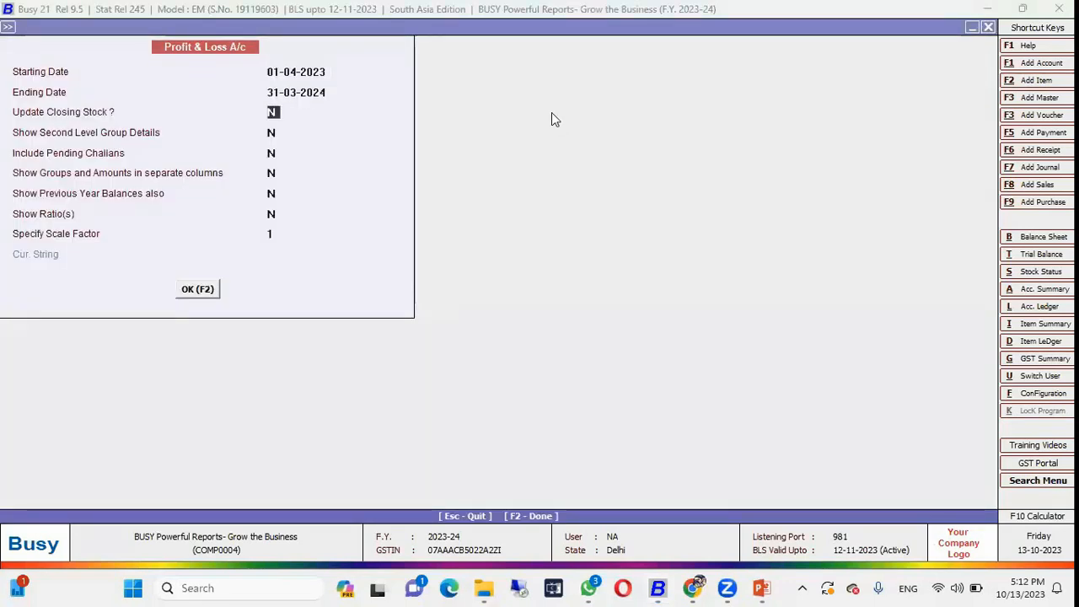
{"action": "type", "text": "y"}
{"action": "key", "text": "Return"}
{"action": "key", "text": "Return"}
{"action": "key", "text": "F2"}
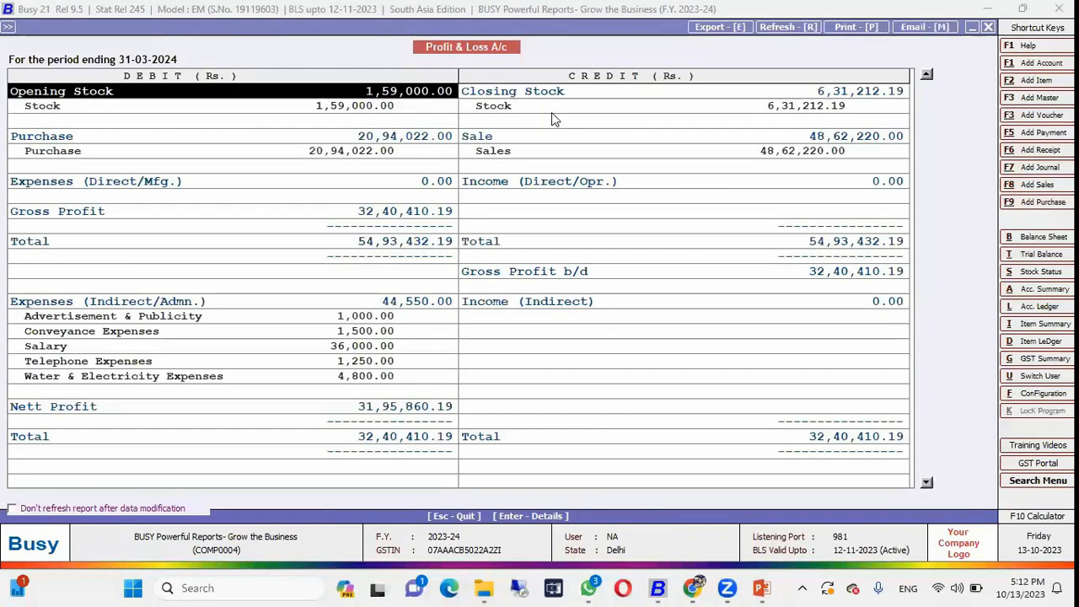
Compare opening stock with closing stock and purchases with sales in the Profit & Loss A/c
{"action": "key", "text": "Right"}
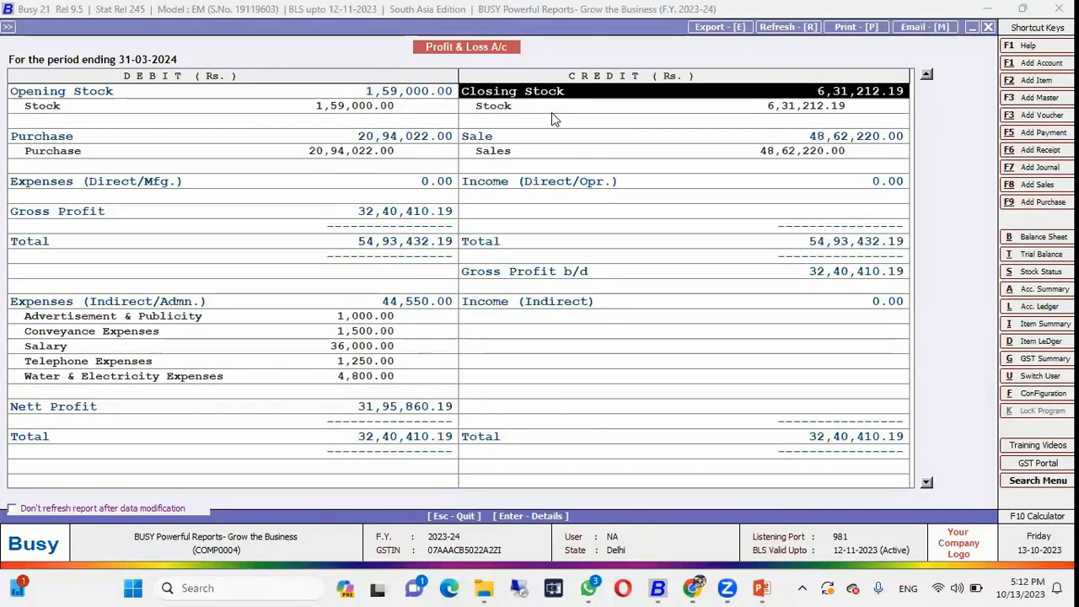
{"action": "key", "text": "Left"}
{"action": "key", "text": "Right"}
{"action": "key", "text": "Down"}
{"action": "key", "text": "Down"}
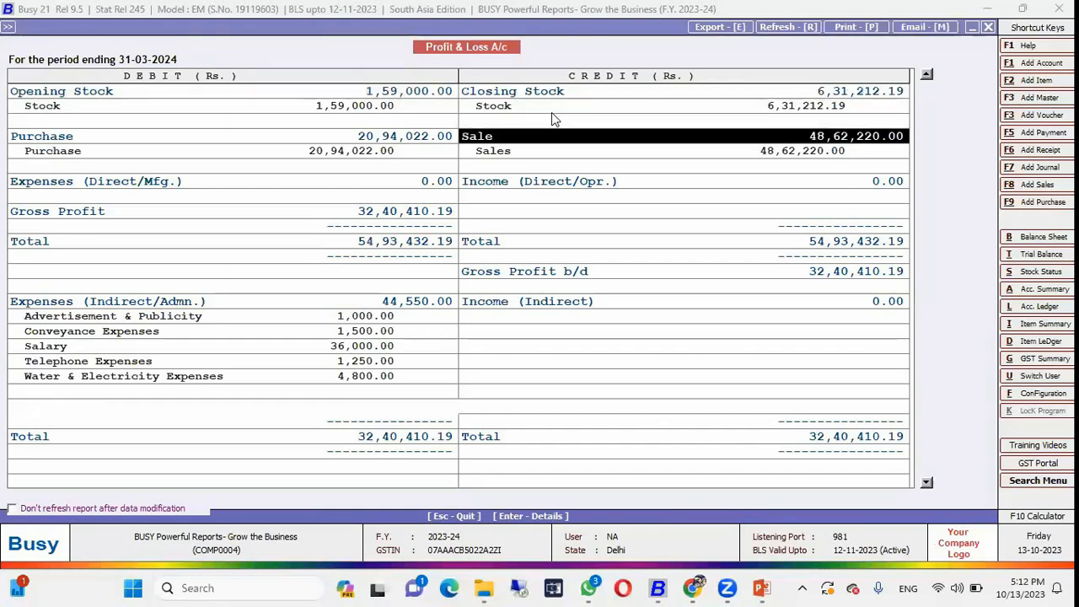
{"action": "key", "text": "Down"}
{"action": "key", "text": "Left"}
{"action": "key", "text": "Right"}
{"action": "key", "text": "Left"}
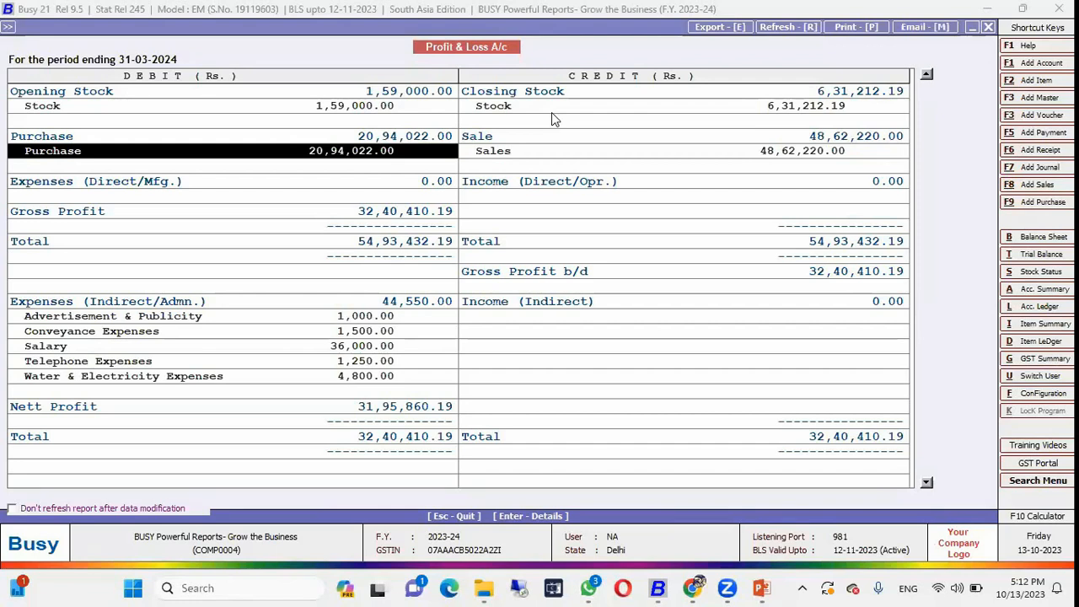
{"action": "key", "text": "Right"}
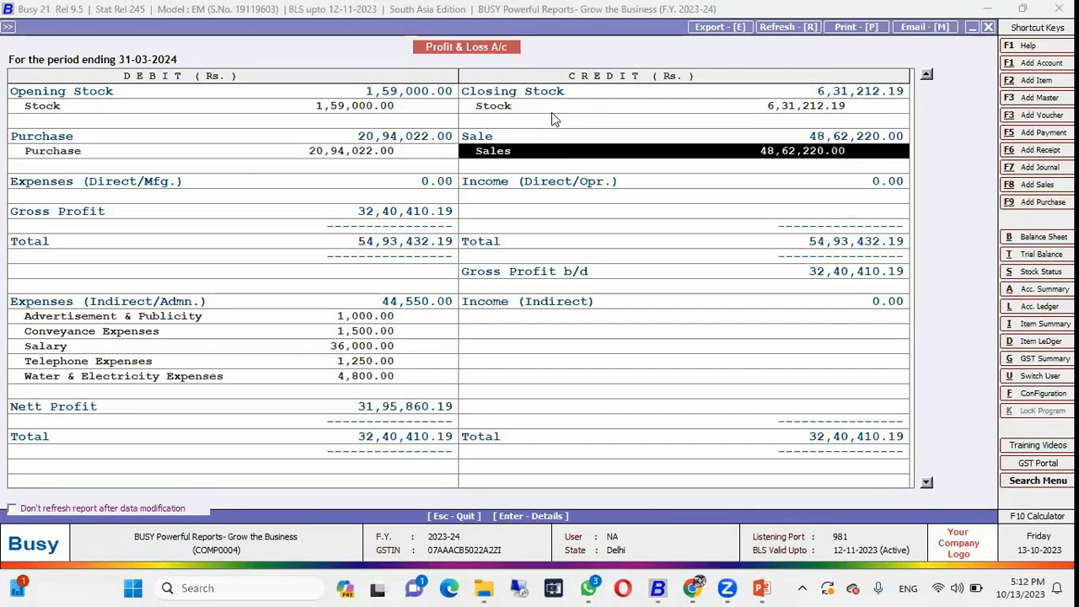
Examine the gross profit section, the indirect expenses and income, and the Nett Profit line of the Profit & Loss A/c
{"action": "key", "text": "Down"}
{"action": "key", "text": "Left"}
{"action": "key", "text": "Down"}
{"action": "key", "text": "Down"}
{"action": "key", "text": "Down"}
{"action": "key", "text": "Down"}
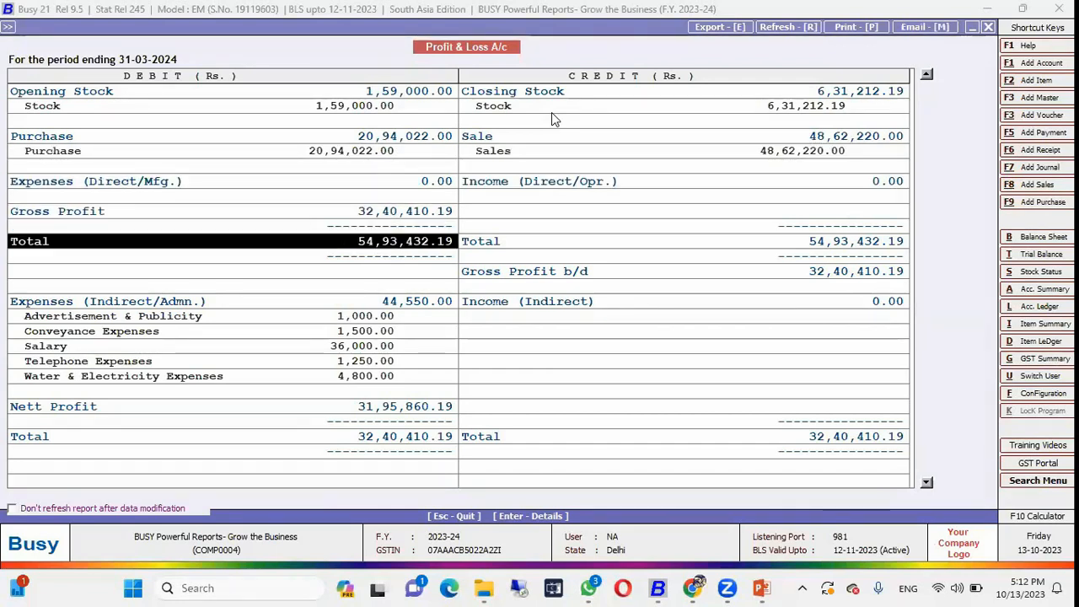
{"action": "key", "text": "Down"}
{"action": "key", "text": "Down"}
{"action": "key", "text": "Down"}
{"action": "key", "text": "Down"}
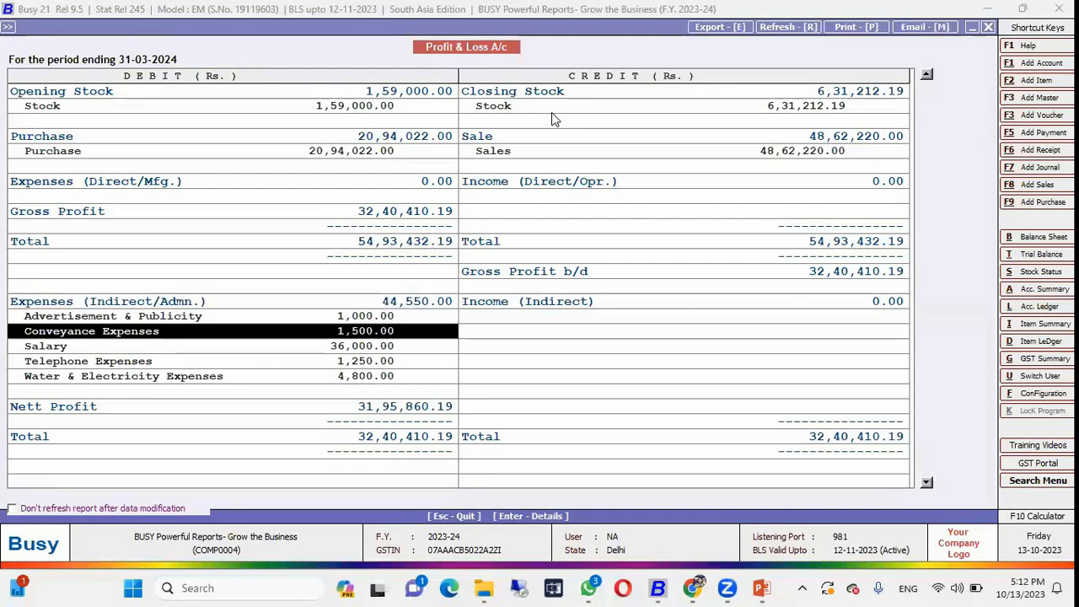
{"action": "key", "text": "Down"}
{"action": "key", "text": "Down"}
{"action": "key", "text": "Down"}
{"action": "key", "text": "Up"}
{"action": "key", "text": "Right"}
{"action": "key", "text": "Up"}
{"action": "key", "text": "Up"}
{"action": "key", "text": "Up"}
{"action": "key", "text": "Down"}
{"action": "key", "text": "Down"}
{"action": "key", "text": "Left"}
{"action": "key", "text": "Down"}
{"action": "key", "text": "Down"}
{"action": "key", "text": "Down"}
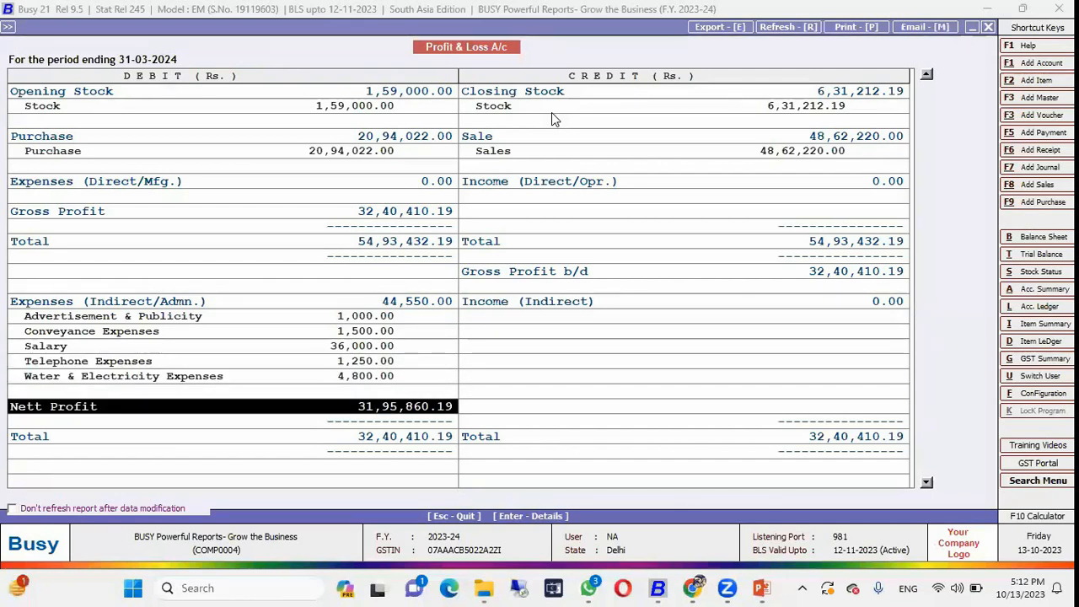
Leave the Profit & Loss A/c report and expand the Trial Balance report group
{"action": "key", "text": "Escape"}
{"action": "key", "text": "Escape"}
{"action": "key", "text": "Escape"}
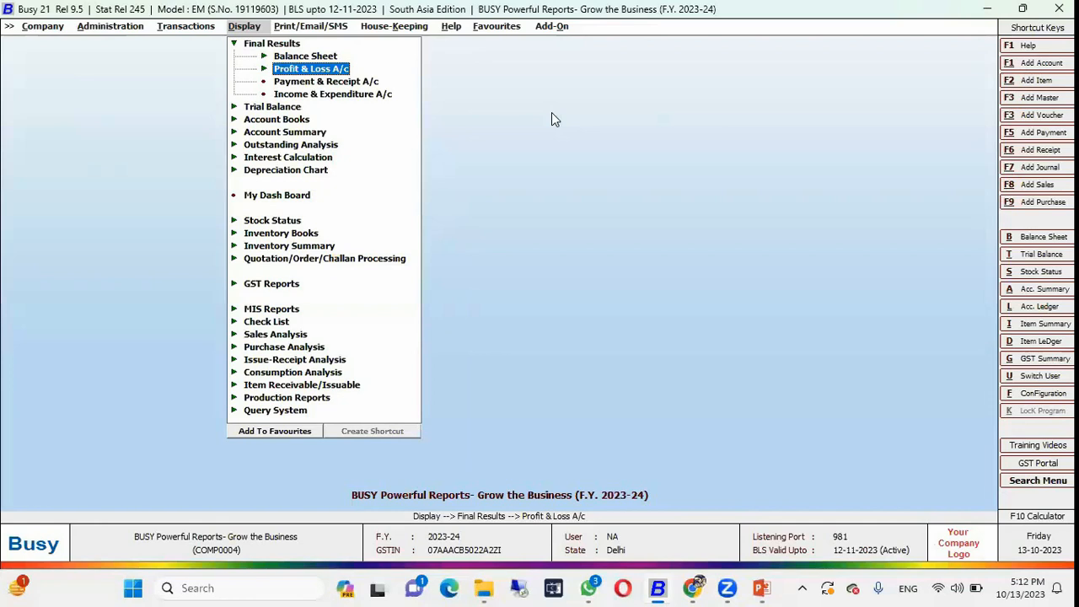
{"action": "key", "text": "Up"}
{"action": "key", "text": "Up"}
{"action": "key", "text": "Left"}
{"action": "key", "text": "Down"}
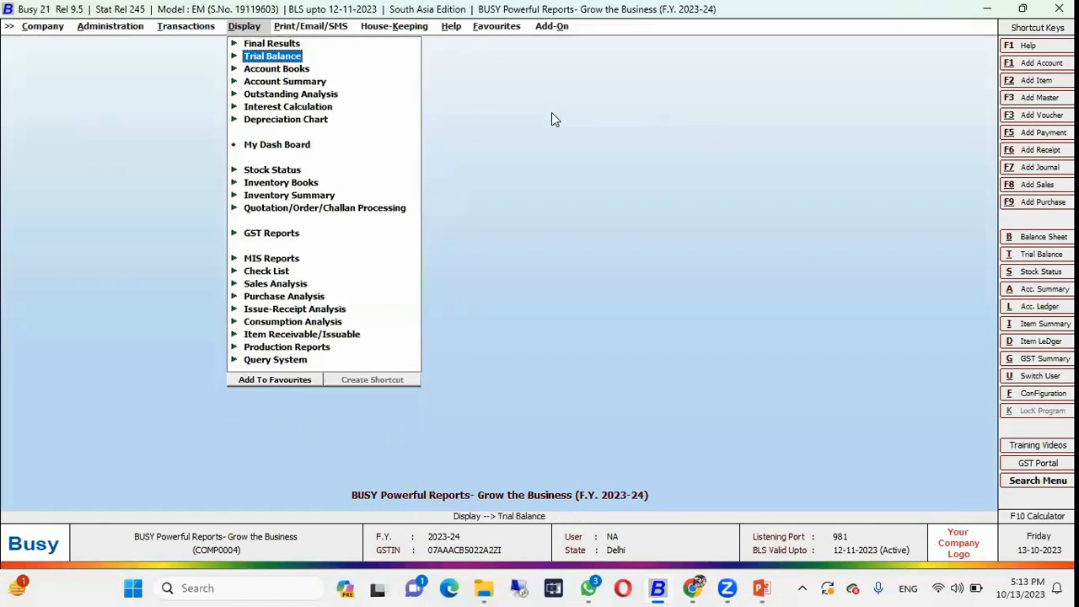
{"action": "key", "text": "Right"}
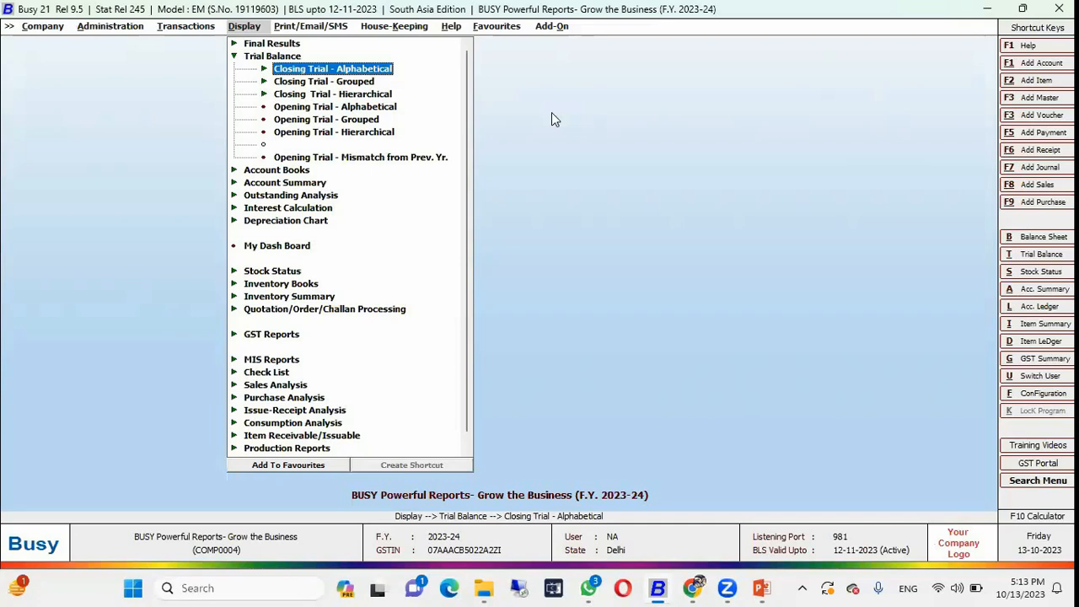
Review the Closing Trial - Alphabetical options and the Balance Sheet formats under Final Results, then collapse those lists
{"action": "key", "text": "Right"}
{"action": "key", "text": "Down"}
{"action": "key", "text": "Up"}
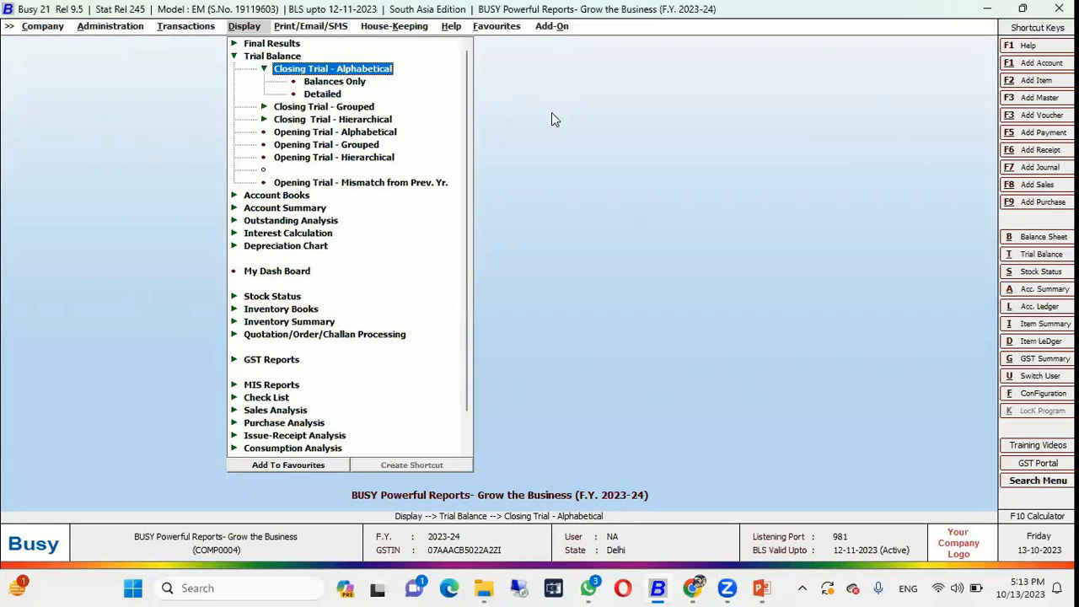
{"action": "key", "text": "Left"}
{"action": "key", "text": "Up"}
{"action": "key", "text": "Up"}
{"action": "key", "text": "Down"}
{"action": "key", "text": "Up"}
{"action": "key", "text": "Right"}
{"action": "key", "text": "Down"}
{"action": "key", "text": "Right"}
{"action": "key", "text": "Down"}
{"action": "key", "text": "Down"}
{"action": "key", "text": "Down"}
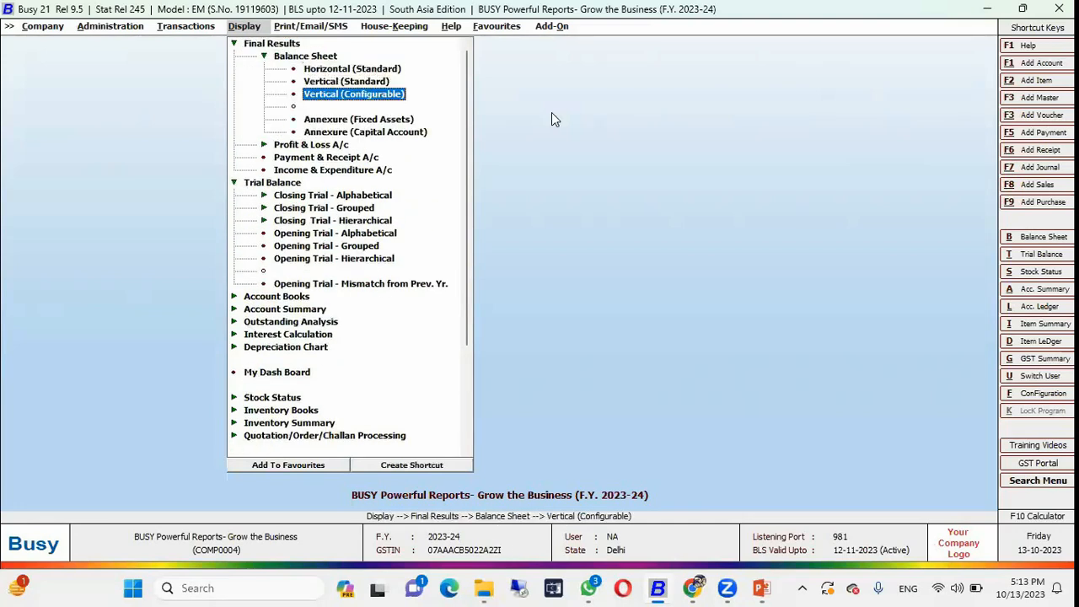
{"action": "key", "text": "Down"}
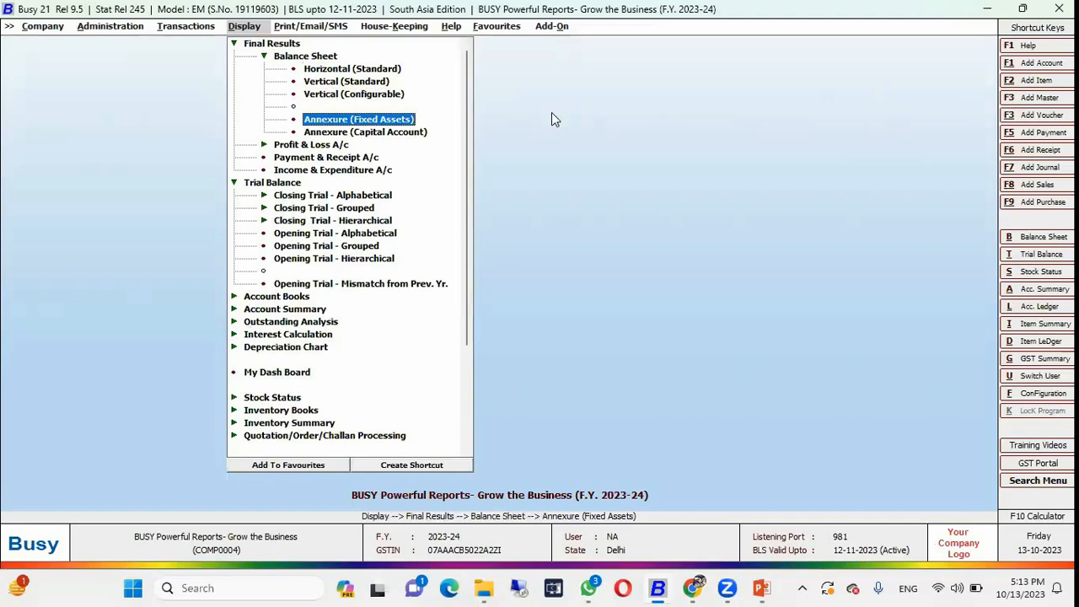
{"action": "key", "text": "Up"}
{"action": "key", "text": "Up"}
{"action": "key", "text": "Up"}
{"action": "key", "text": "Up"}
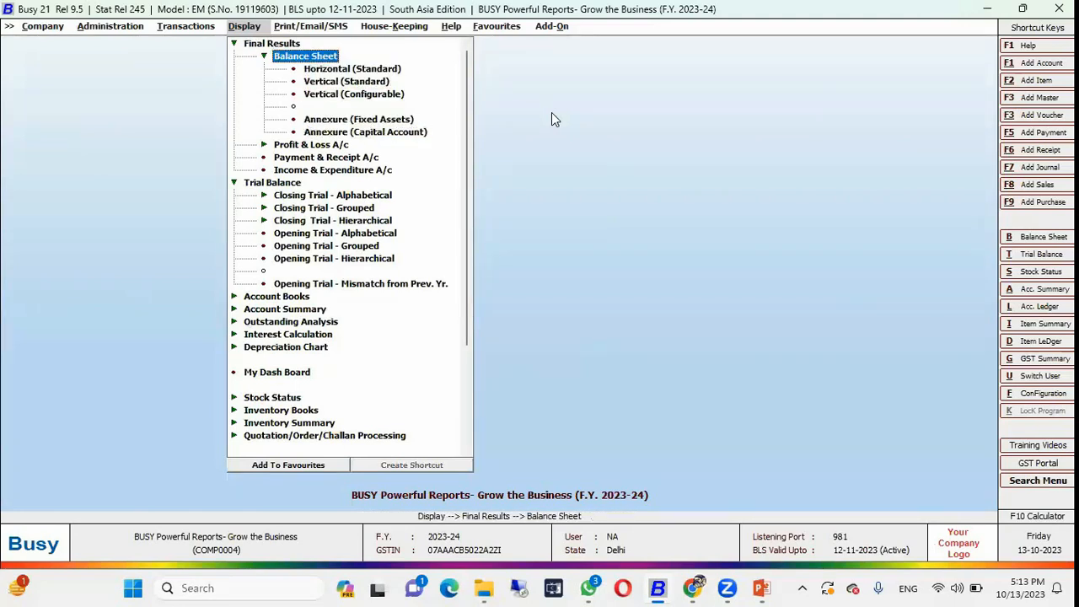
{"action": "key", "text": "Left"}
{"action": "key", "text": "Up"}
{"action": "key", "text": "Left"}
Look through the closing and opening trial formats under Trial Balance, returning to Closing Trial - Alphabetical
{"action": "key", "text": "Down"}
{"action": "key", "text": "Down"}
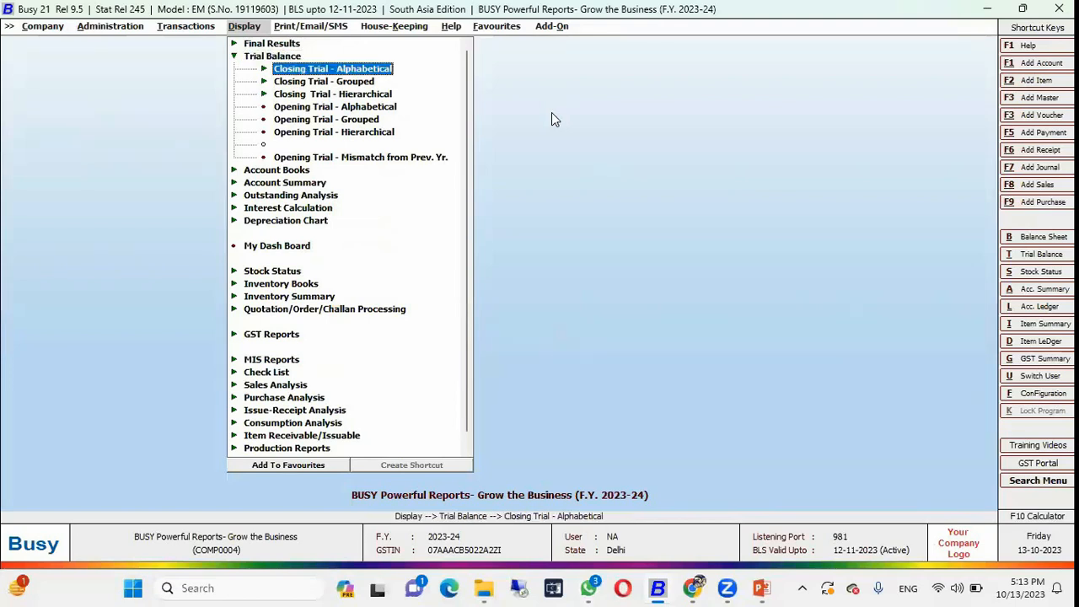
{"action": "key", "text": "Down"}
{"action": "key", "text": "Down"}
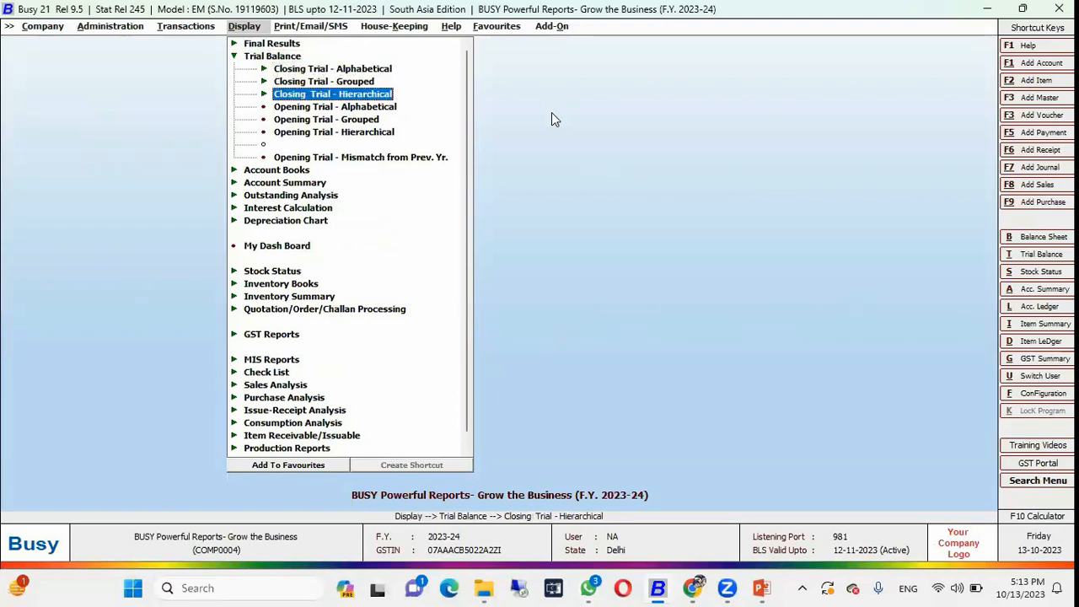
{"action": "key", "text": "Down"}
{"action": "key", "text": "Down"}
{"action": "key", "text": "Up"}
{"action": "key", "text": "Up"}
{"action": "key", "text": "Up"}
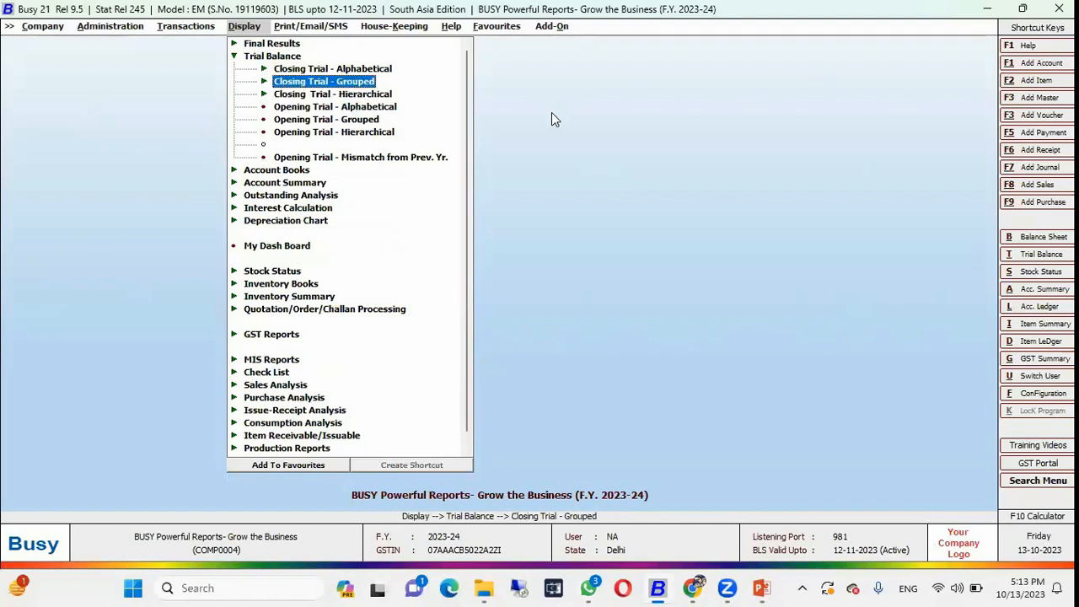
{"action": "key", "text": "Up"}
Generate the alphabetical closing Trial Balance with Balances Only as on 04-09-2023, keeping the default report options
{"action": "key", "text": "Return"}
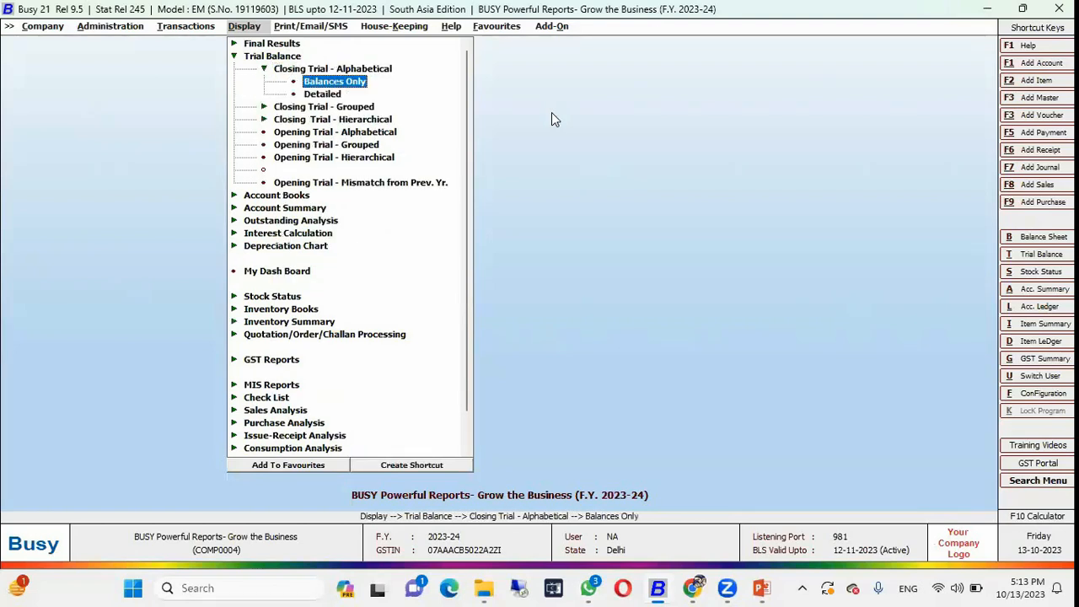
{"action": "key", "text": "Return"}
{"action": "key", "text": "Return"}
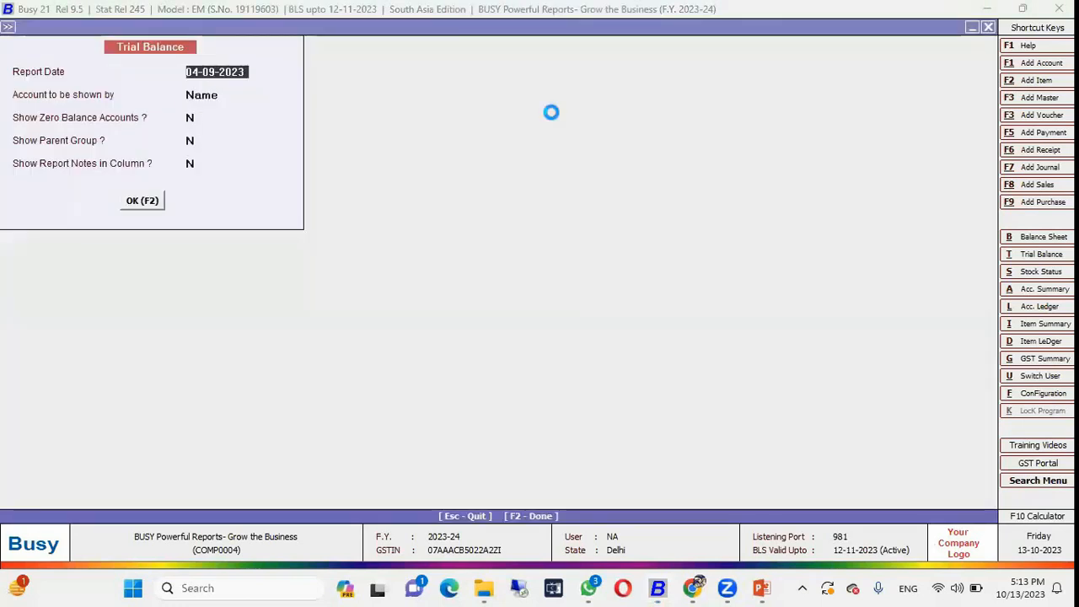
{"action": "key", "text": "F2"}
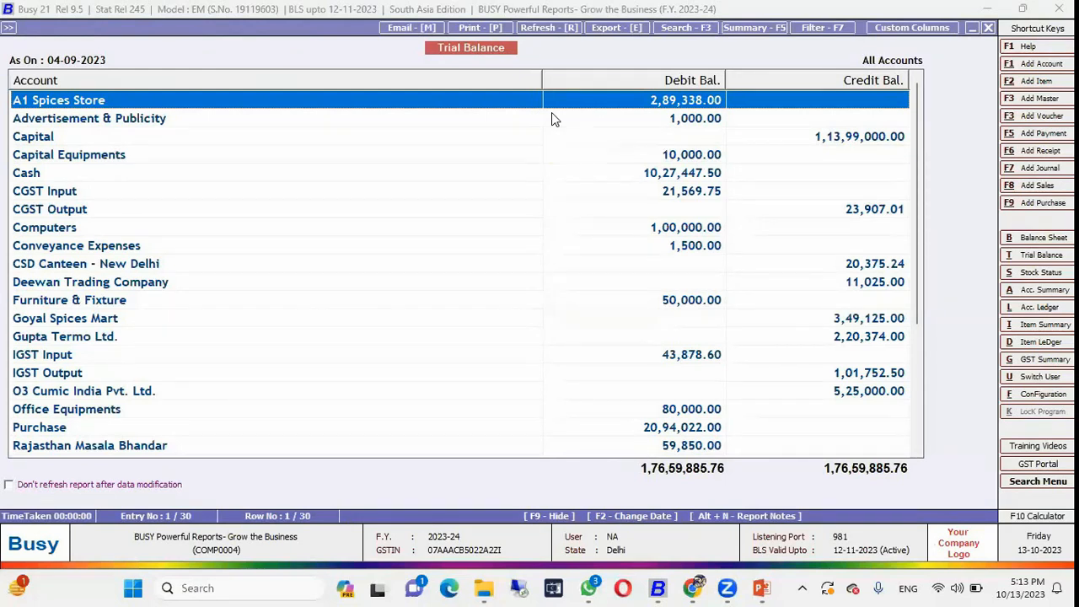
Look through the account balances in the Trial Balance and open the ledger of Goyal Spices Mart
{"action": "key", "text": "Down"}
{"action": "key", "text": "Down"}
{"action": "key", "text": "Down"}
{"action": "key", "text": "Down"}
{"action": "key", "text": "Down"}
{"action": "key", "text": "Down"}
{"action": "key", "text": "Down"}
{"action": "key", "text": "Down"}
{"action": "key", "text": "Down"}
{"action": "key", "text": "Down"}
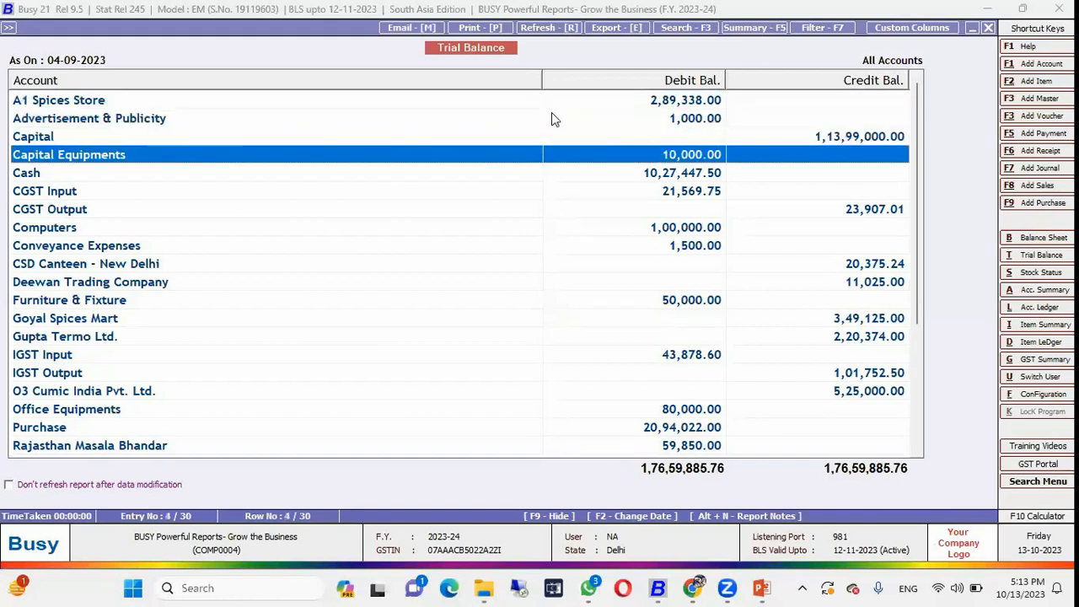
{"action": "key", "text": "Up"}
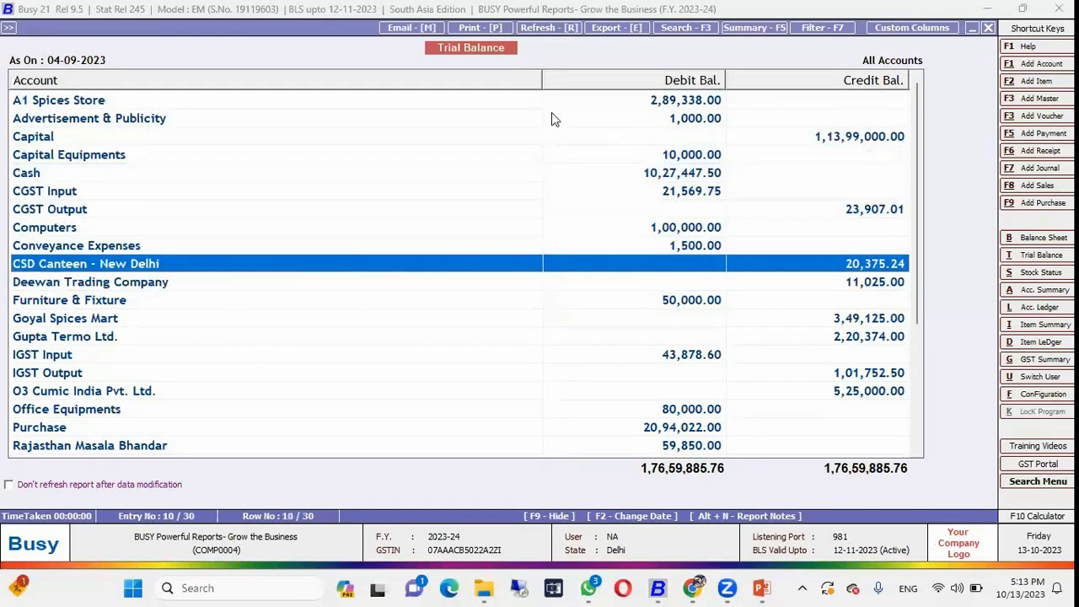
{"action": "key", "text": "Down"}
{"action": "key", "text": "Down"}
{"action": "key", "text": "Down"}
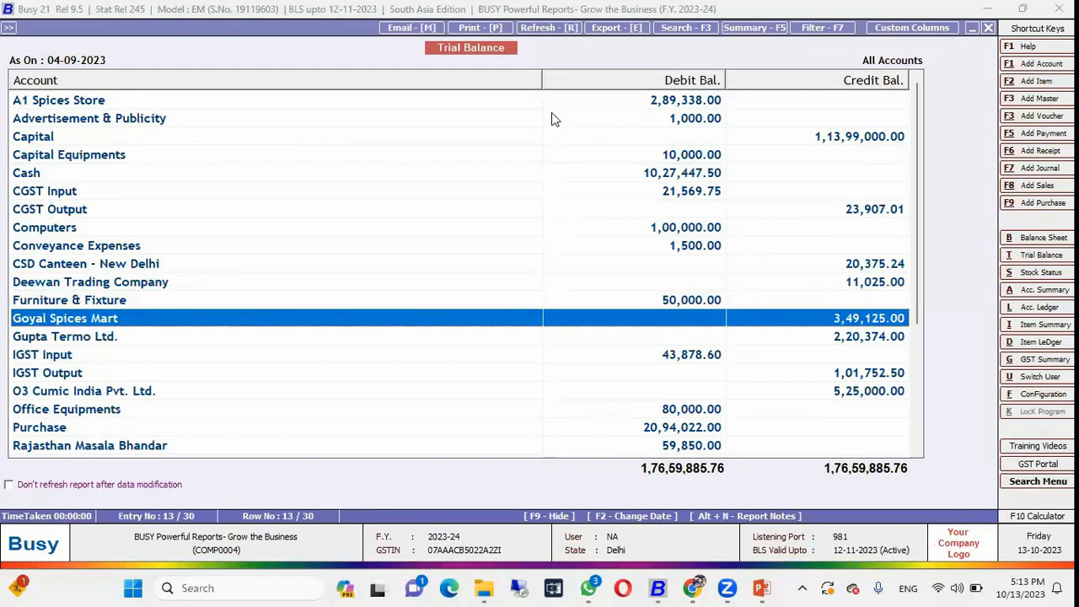
{"action": "key", "text": "Return"}
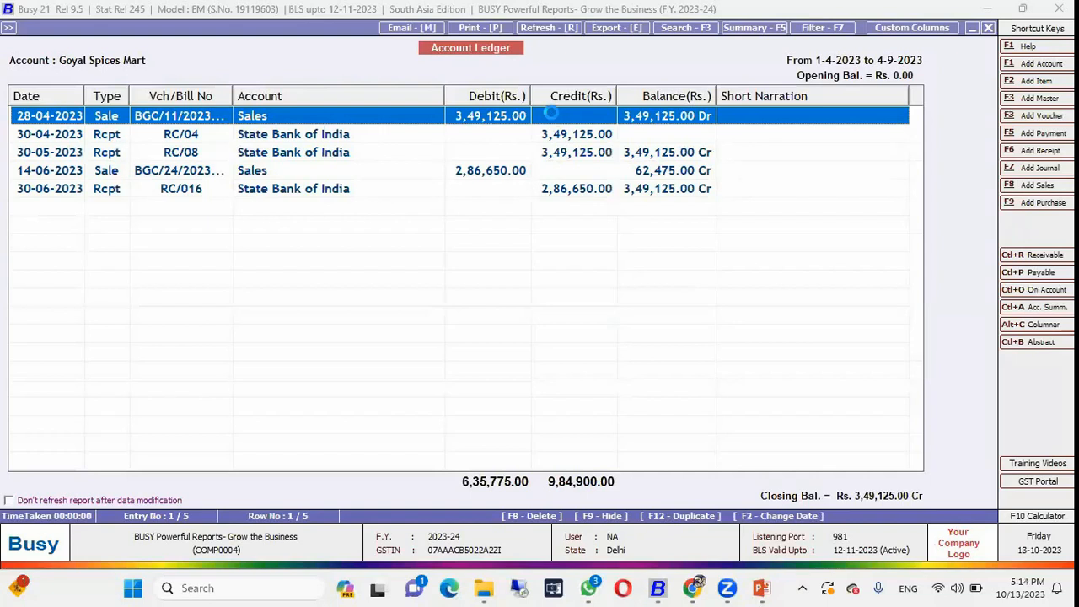
Leave the Goyal Spices Mart ledger and return to the first account in the Trial Balance
{"action": "key", "text": "Return"}
{"action": "key", "text": "Escape"}
{"action": "key", "text": "Escape"}
{"action": "key", "text": "Up"}
{"action": "key", "text": "Up"}
{"action": "key", "text": "Up"}
{"action": "key", "text": "Up"}
{"action": "key", "text": "Up"}
{"action": "key", "text": "Up"}
{"action": "key", "text": "Up"}
{"action": "key", "text": "Up"}
{"action": "key", "text": "Up"}
{"action": "key", "text": "Up"}
{"action": "key", "text": "Up"}
{"action": "key", "text": "Up"}
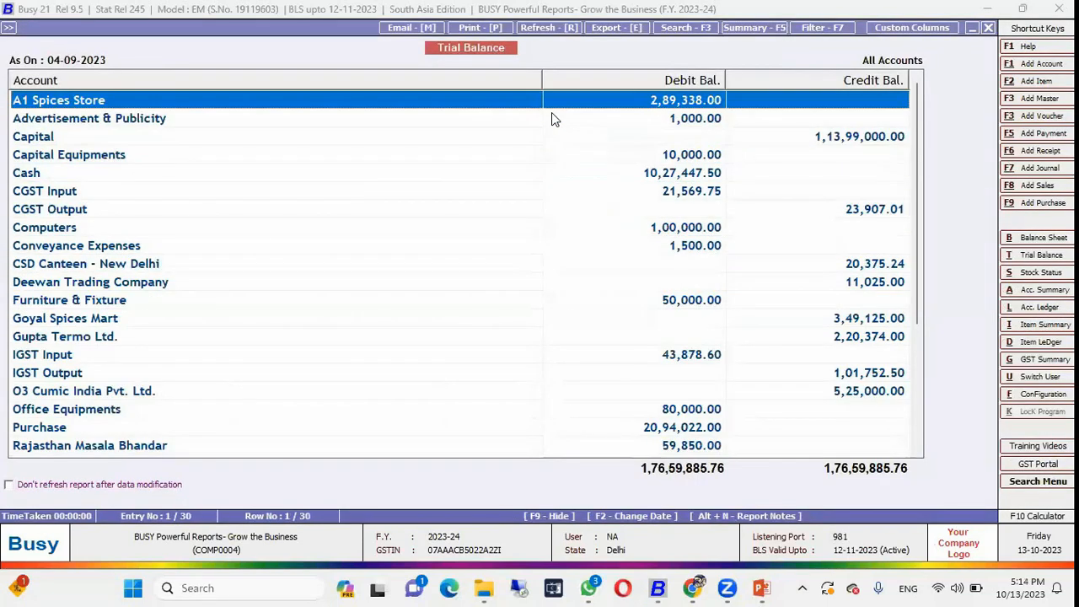
Generate the Detailed version of the alphabetical closing Trial Balance from 1-4-2023 to 4-9-2023, keeping the default report options
{"action": "key", "text": "Escape"}
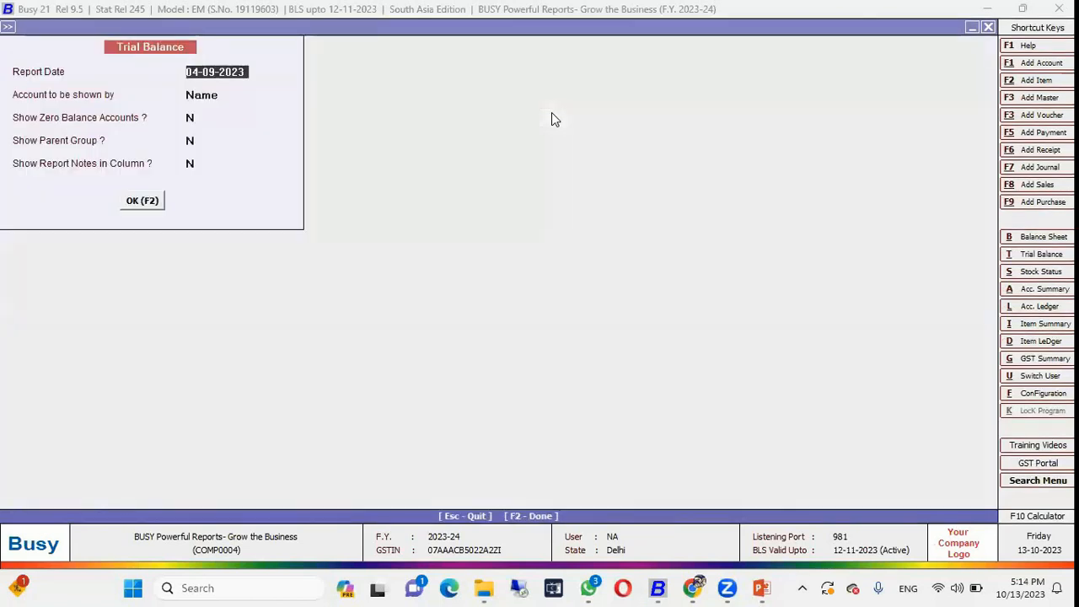
{"action": "key", "text": "Escape"}
{"action": "key", "text": "Escape"}
{"action": "key", "text": "Down"}
{"action": "key", "text": "Return"}
{"action": "key", "text": "Return"}
{"action": "key", "text": "Return"}
{"action": "key", "text": "Return"}
{"action": "key", "text": "Return"}
{"action": "key", "text": "Return"}
{"action": "key", "text": "F2"}
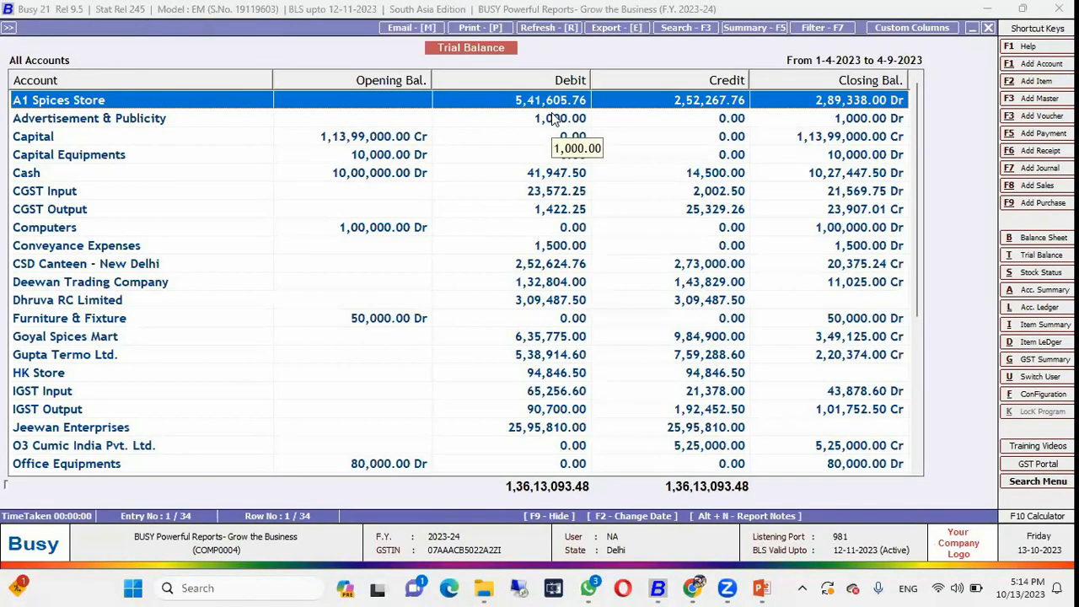
Examine the opening, debit, credit and closing balances down to the last account, and return to the first account
{"action": "key", "text": "Down"}
{"action": "key", "text": "Down"}
{"action": "key", "text": "Down"}
{"action": "key", "text": "Down"}
{"action": "key", "text": "Down"}
{"action": "key", "text": "Down"}
{"action": "key", "text": "Down"}
{"action": "key", "text": "Down"}
{"action": "key", "text": "Down"}
{"action": "key", "text": "Down"}
{"action": "key", "text": "Down"}
{"action": "key", "text": "Down"}
{"action": "key", "text": "Down"}
{"action": "key", "text": "Down"}
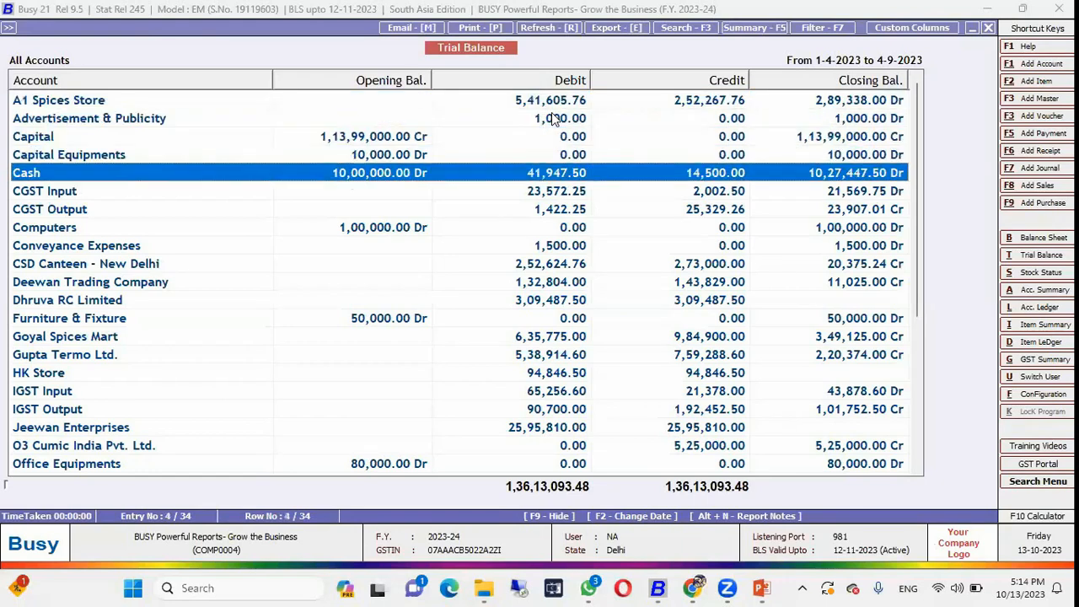
{"action": "key", "text": "Down"}
{"action": "key", "text": "Down"}
{"action": "key", "text": "Down"}
{"action": "key", "text": "Down"}
{"action": "key", "text": "Down"}
{"action": "key", "text": "Down"}
{"action": "key", "text": "Down"}
{"action": "key", "text": "Down"}
{"action": "key", "text": "Down"}
{"action": "key", "text": "Down"}
{"action": "key", "text": "Down"}
{"action": "key", "text": "Down"}
{"action": "key", "text": "Down"}
{"action": "key", "text": "Down"}
{"action": "key", "text": "Down"}
{"action": "key", "text": "Down"}
{"action": "key", "text": "Down"}
{"action": "key", "text": "Down"}
{"action": "key", "text": "Down"}
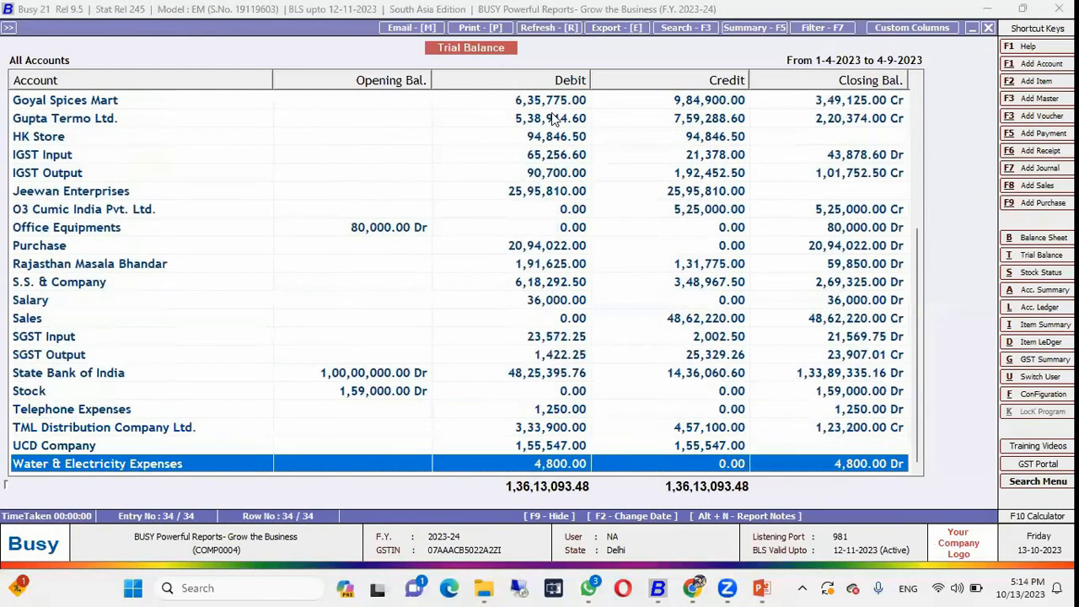
{"action": "key", "text": "Home"}
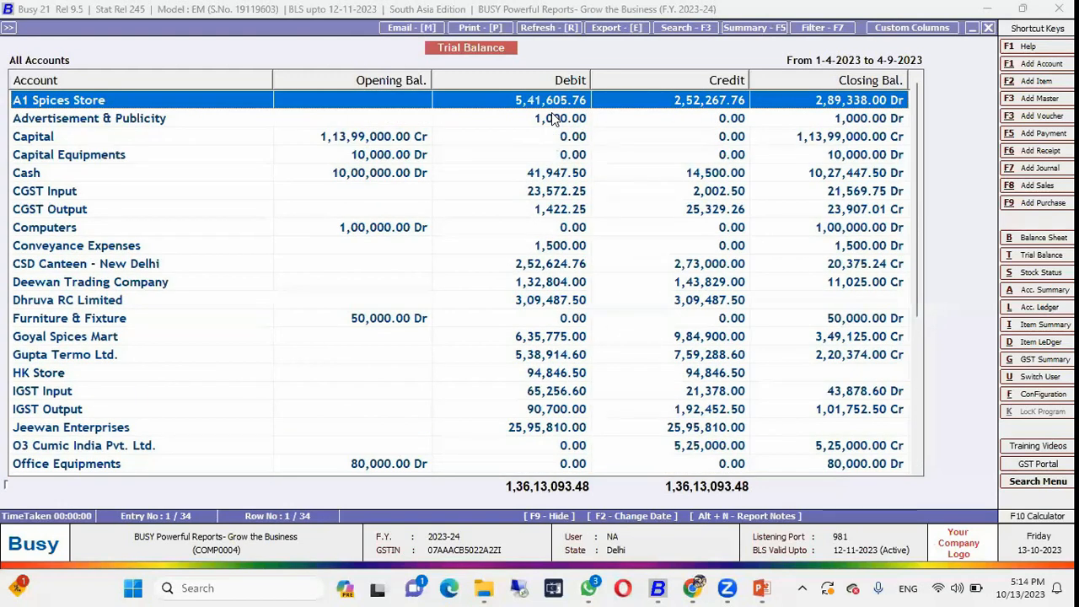
Leave the detailed Trial Balance and collapse the Trial Balance report group
{"action": "key", "text": "Escape"}
{"action": "key", "text": "Escape"}
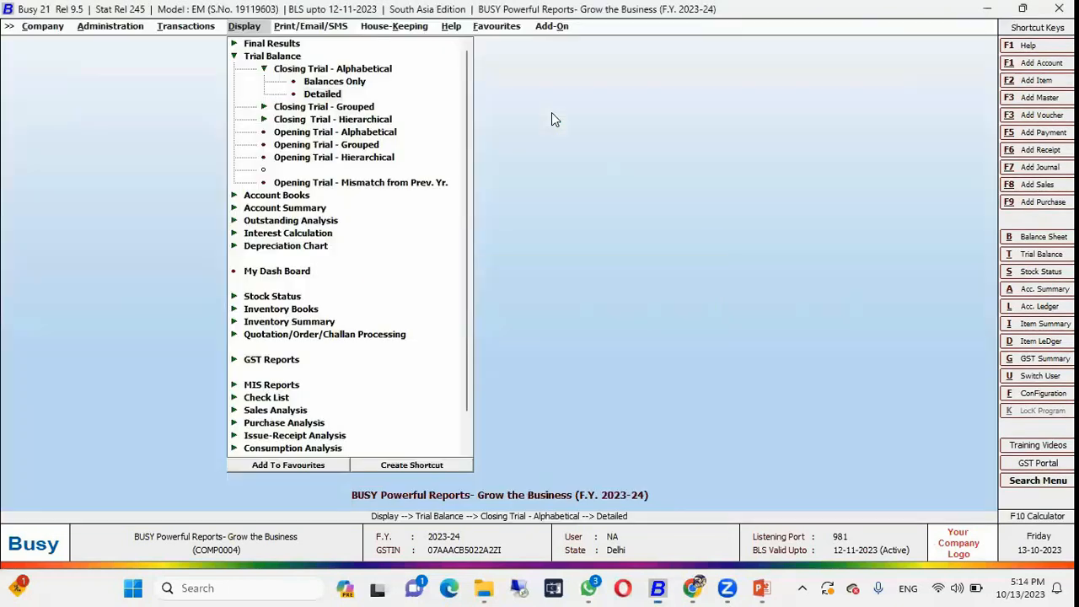
{"action": "key", "text": "Escape"}
{"action": "key", "text": "Escape"}
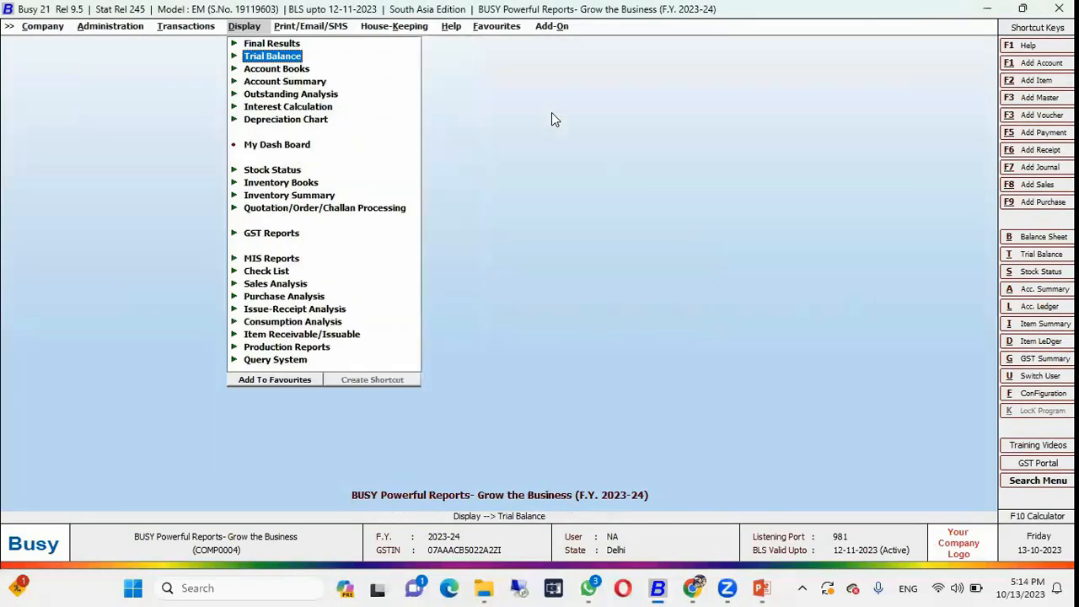
Generate the Day Book from Account Books for 1-4-2023 to 4-9-2023 without showing cash balances
{"action": "key", "text": "Down"}
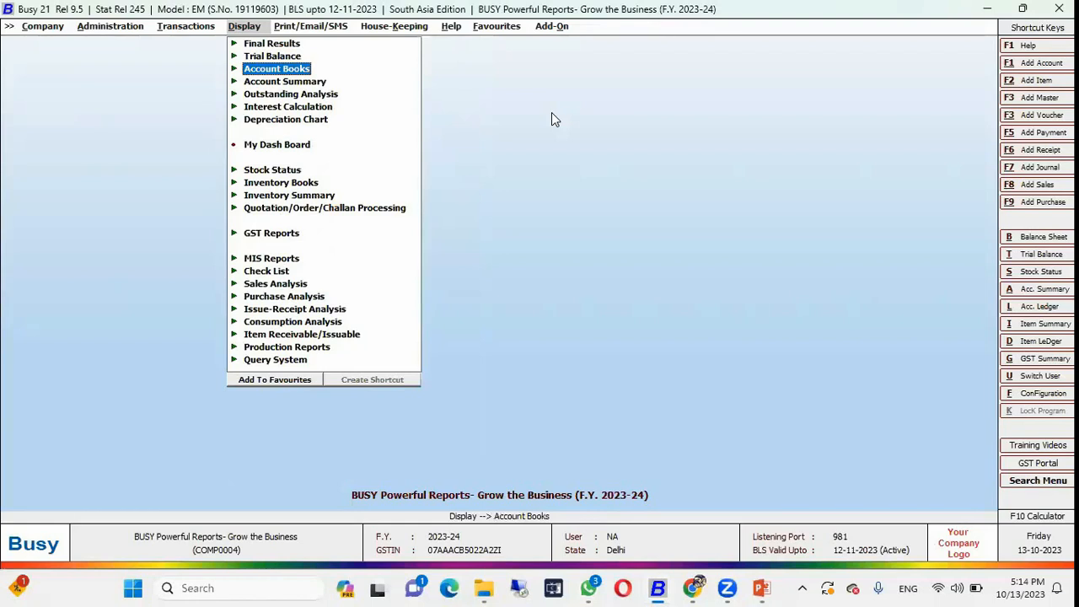
{"action": "key", "text": "Return"}
{"action": "key", "text": "Down"}
{"action": "key", "text": "Down"}
{"action": "key", "text": "Down"}
{"action": "key", "text": "Up"}
{"action": "key", "text": "Up"}
{"action": "key", "text": "Return"}
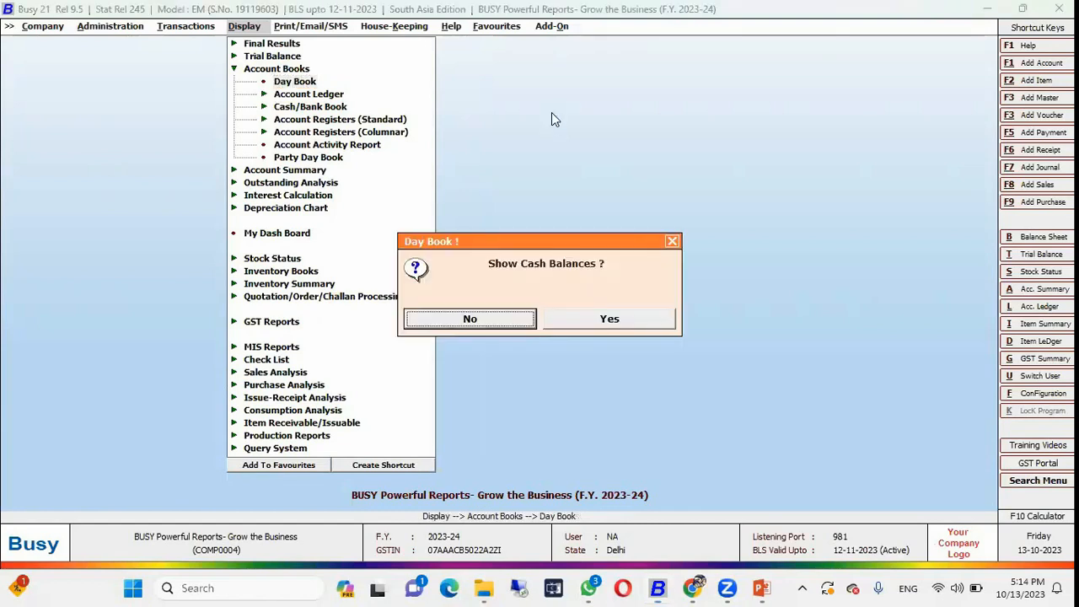
{"action": "key", "text": "Return"}
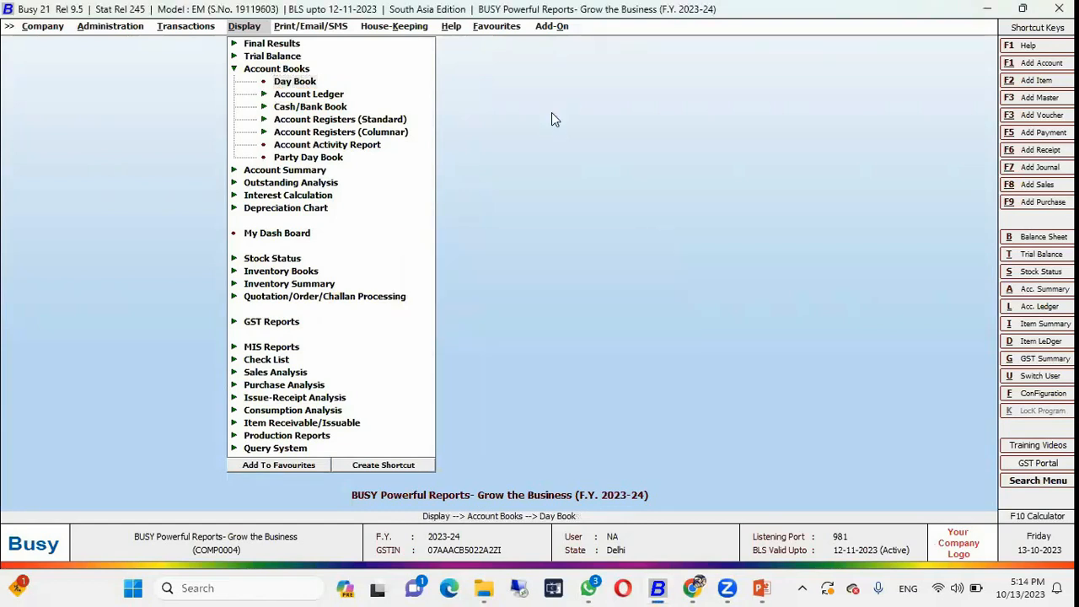
{"action": "key", "text": "Return"}
{"action": "key", "text": "Return"}
{"action": "key", "text": "F2"}
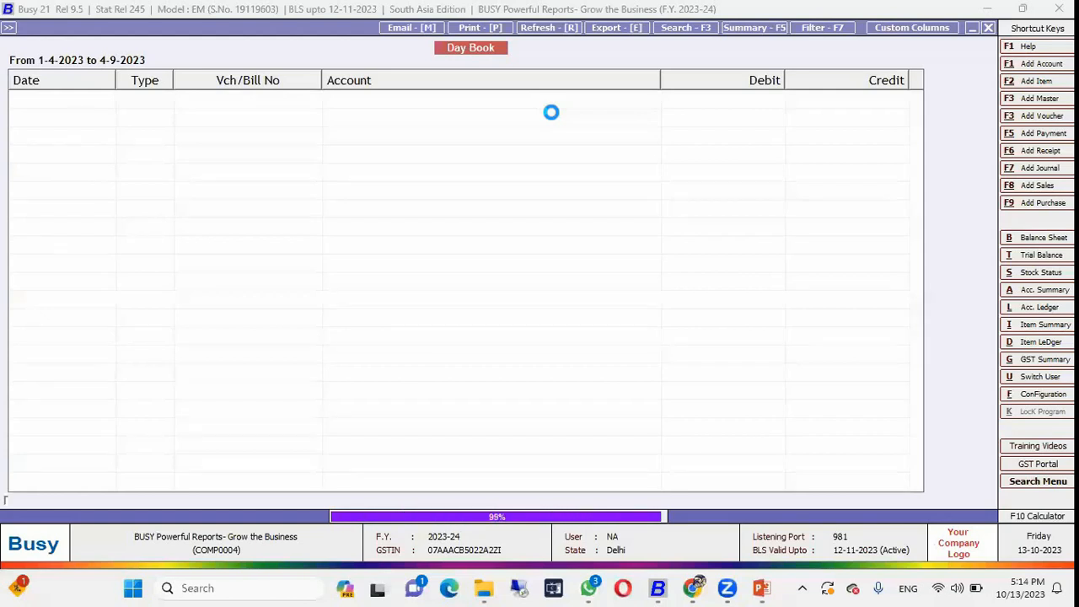
Examine the Day Book vouchers with their accounts, debits and credits, and close the report
{"action": "key", "text": "Down"}
{"action": "key", "text": "Down"}
{"action": "key", "text": "Down"}
{"action": "key", "text": "Down"}
{"action": "key", "text": "Down"}
{"action": "key", "text": "Down"}
{"action": "key", "text": "Down"}
{"action": "key", "text": "Down"}
{"action": "key", "text": "Down"}
{"action": "key", "text": "Down"}
{"action": "key", "text": "Down"}
{"action": "key", "text": "Down"}
{"action": "key", "text": "Down"}
{"action": "key", "text": "Down"}
{"action": "key", "text": "Down"}
{"action": "key", "text": "Down"}
{"action": "key", "text": "Down"}
{"action": "key", "text": "Down"}
{"action": "key", "text": "Down"}
{"action": "key", "text": "Down"}
{"action": "key", "text": "Down"}
{"action": "key", "text": "Down"}
{"action": "key", "text": "Down"}
{"action": "key", "text": "Down"}
{"action": "key", "text": "Down"}
{"action": "key", "text": "Down"}
{"action": "key", "text": "Down"}
{"action": "key", "text": "Down"}
{"action": "key", "text": "Down"}
{"action": "key", "text": "Down"}
{"action": "scroll", "coordinate": [552, 119], "scroll_direction": "down", "scroll_amount": 1}
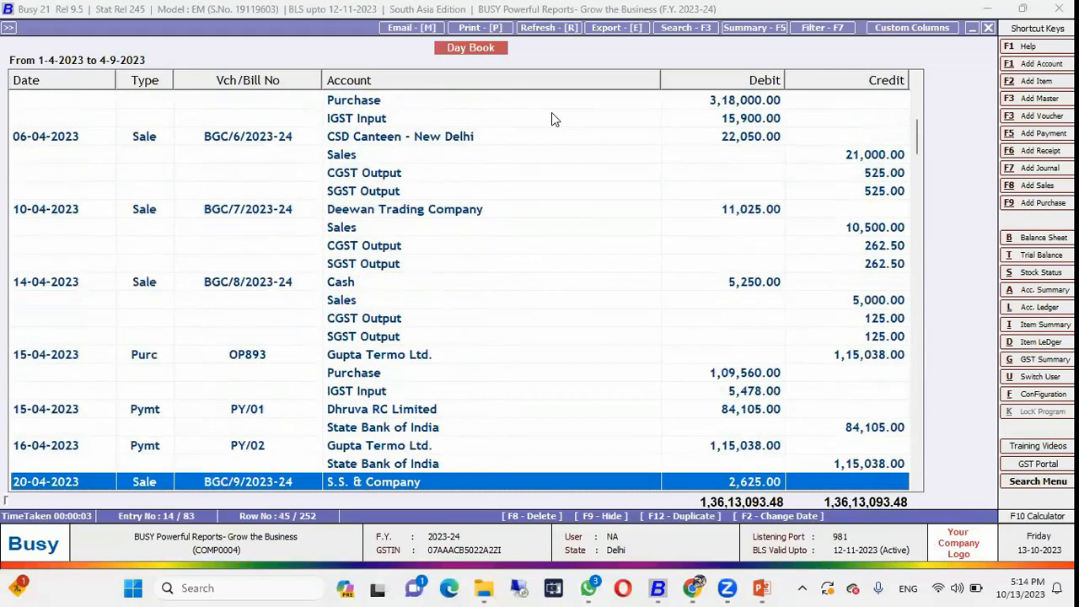
{"action": "key", "text": "Escape"}
{"action": "key", "text": "Escape"}
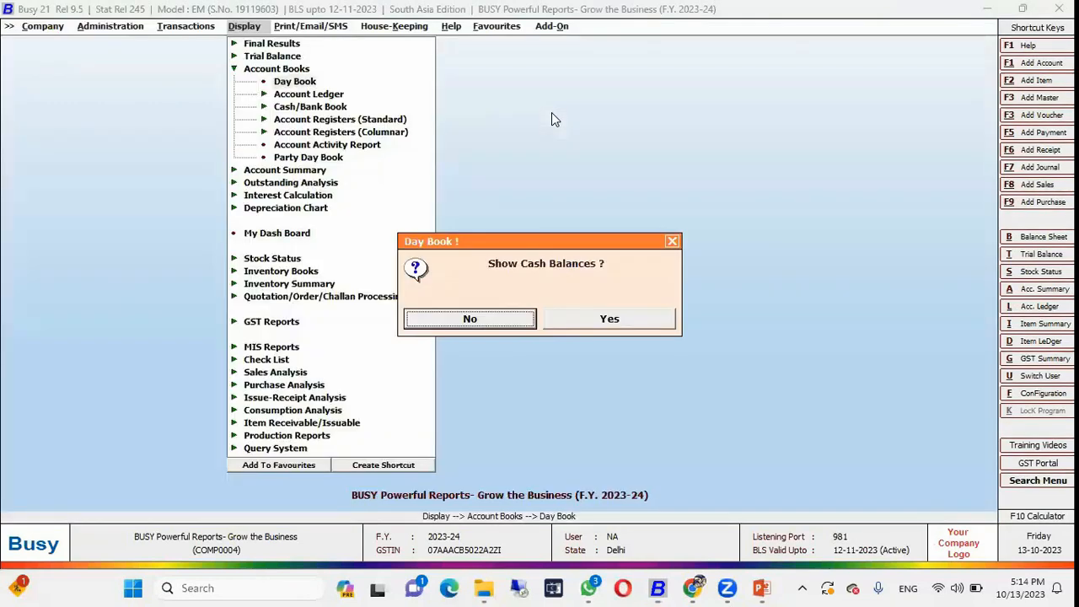
{"action": "key", "text": "n"}
Generate the account-wise ledger of S.S. & Company in Standard format for 1-4-2023 to 4-9-2023
{"action": "key", "text": "Down"}
{"action": "key", "text": "Return"}
{"action": "key", "text": "Return"}
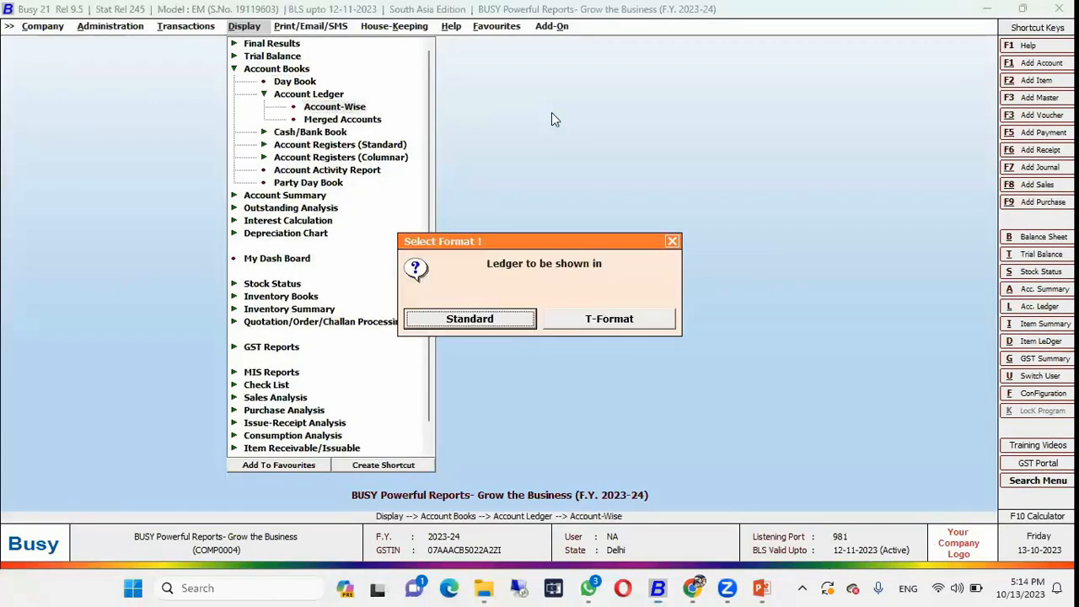
{"action": "key", "text": "Return"}
{"action": "key", "text": "Return"}
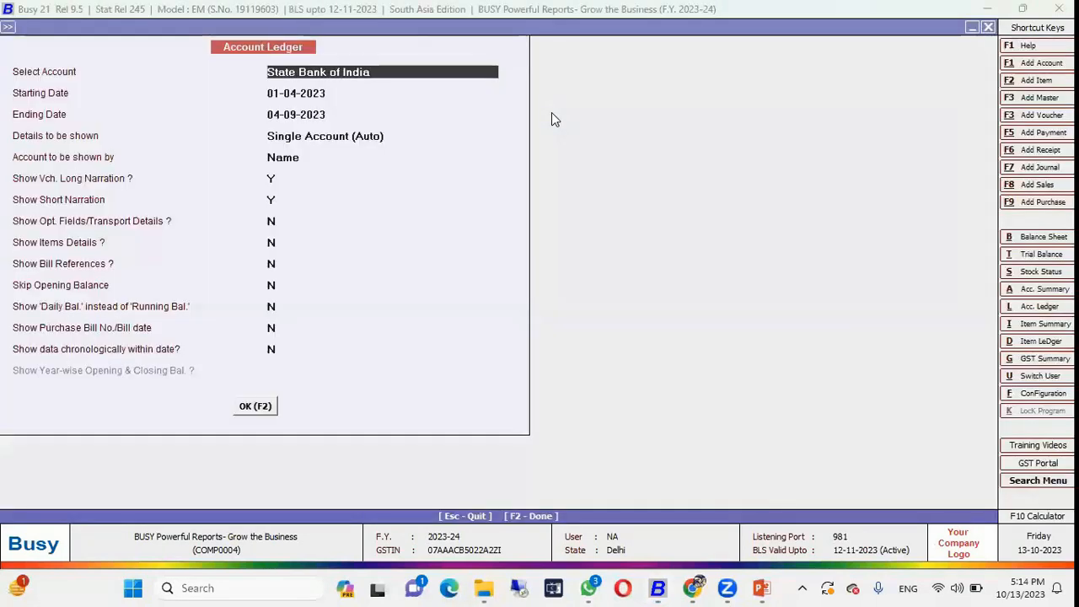
{"action": "type", "text": "ss"}
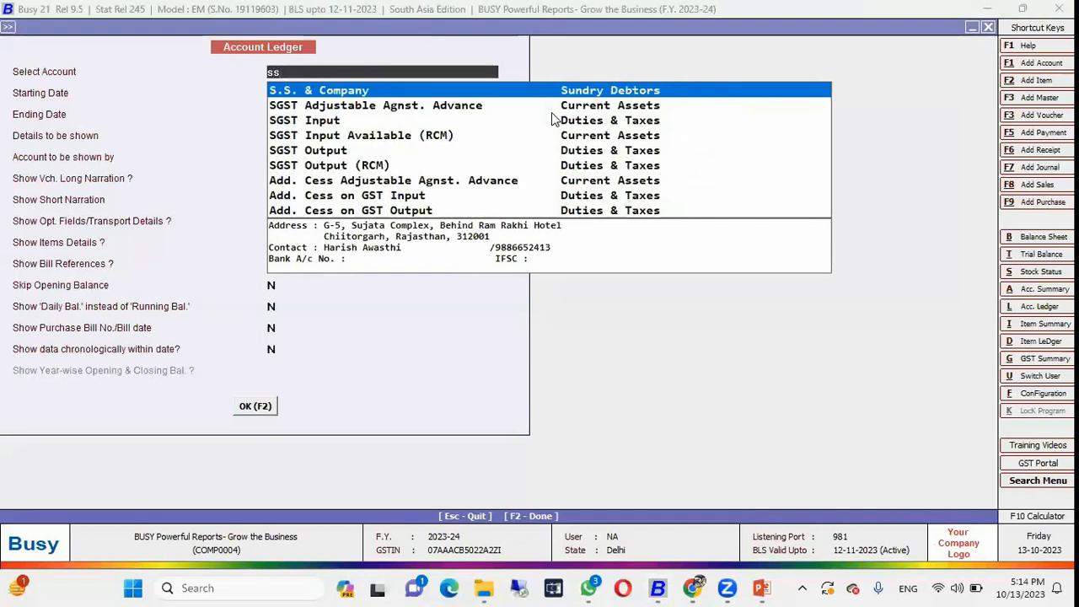
{"action": "key", "text": "Return"}
{"action": "key", "text": "Return"}
{"action": "key", "text": "F2"}
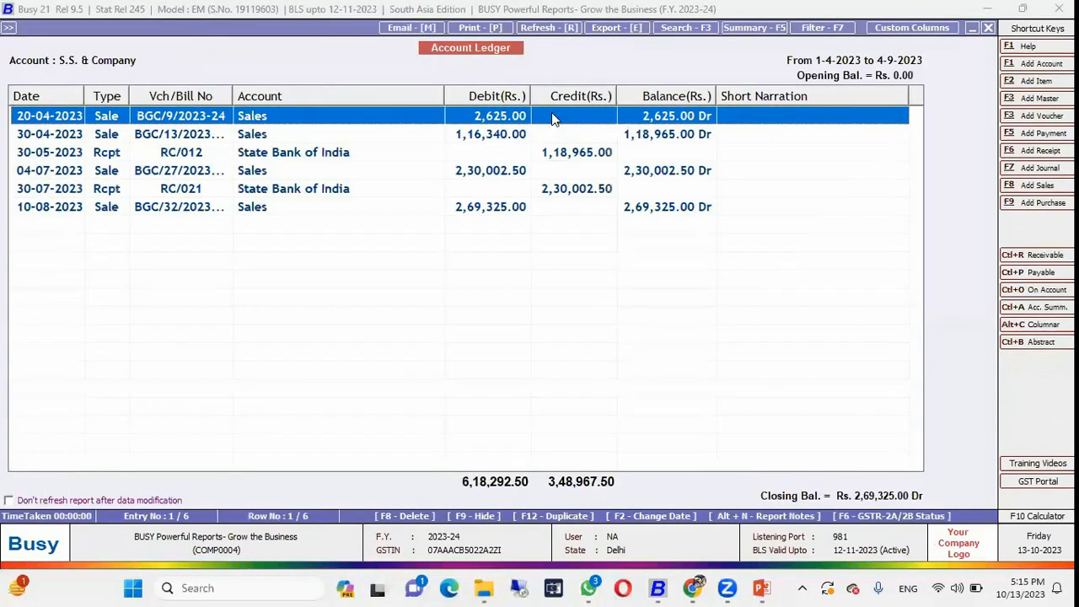
Check the State Bank of India receipt dated 30-05-2023 in the ledger, and leave the Account Ledger reports
{"action": "left_click", "coordinate": [282, 157]}
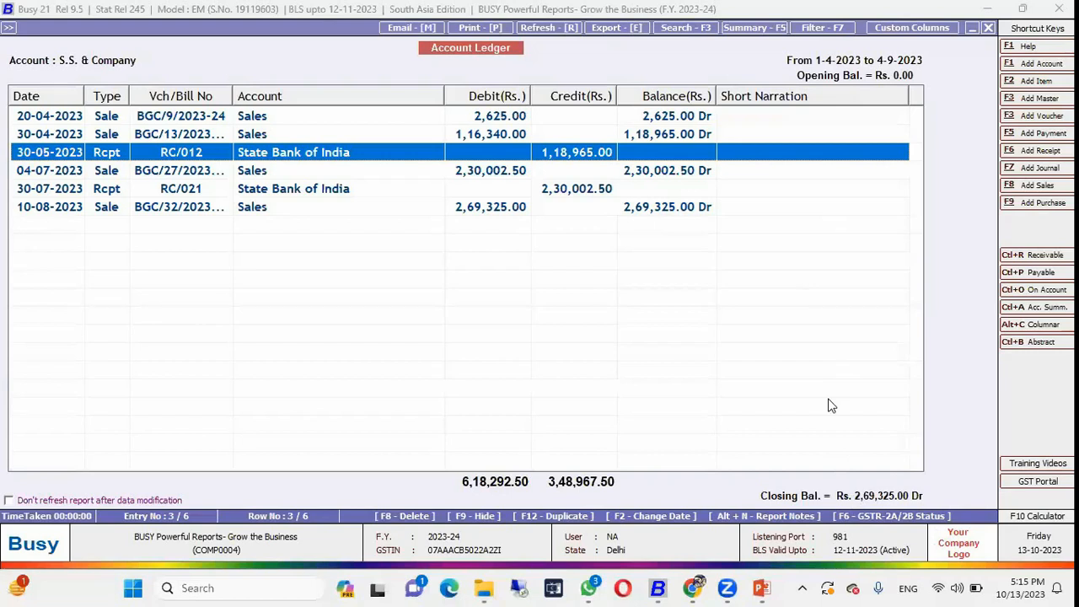
{"action": "key", "text": "Escape"}
{"action": "key", "text": "Escape"}
{"action": "key", "text": "Escape"}
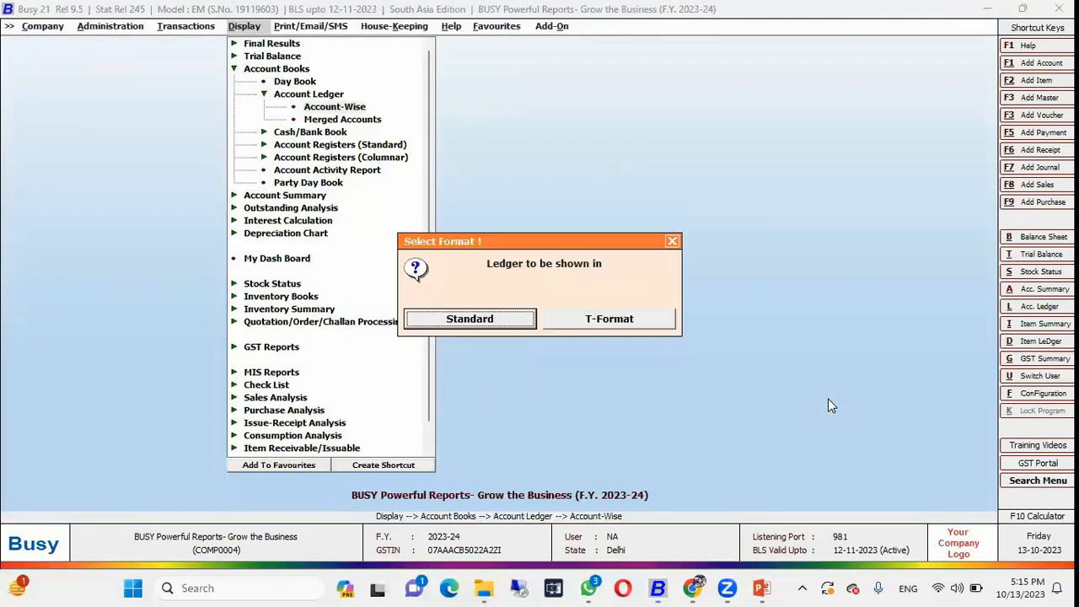
{"action": "key", "text": "Escape"}
{"action": "key", "text": "Escape"}
Generate the standard Sales Register for all sale types and all voucher series from 1-4-2023 to 4-9-2023
{"action": "key", "text": "Down"}
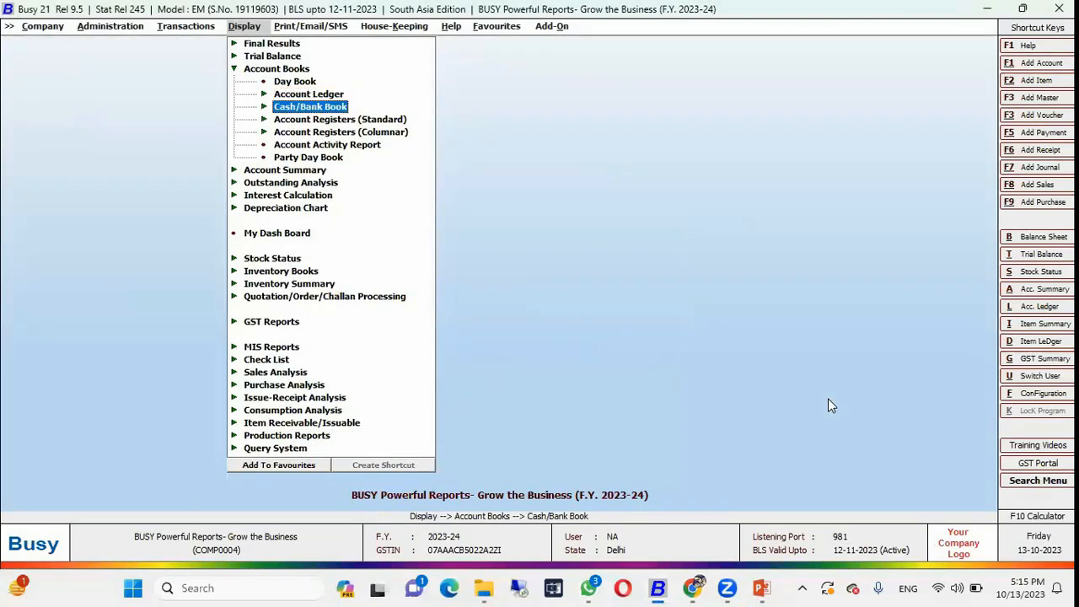
{"action": "key", "text": "Down"}
{"action": "key", "text": "Return"}
{"action": "key", "text": "Down"}
{"action": "key", "text": "Return"}
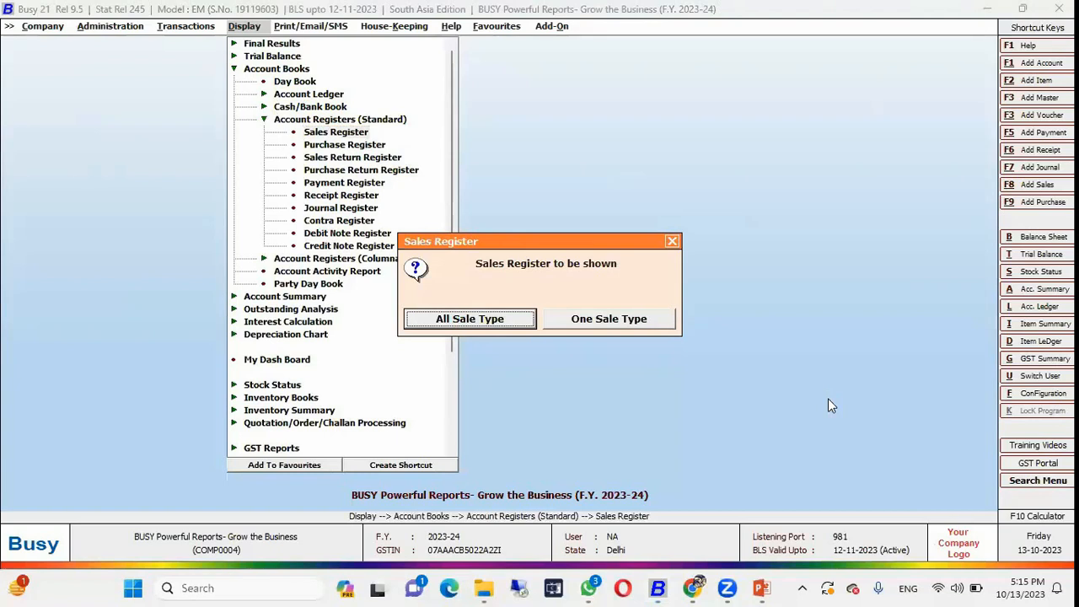
{"action": "key", "text": "Return"}
{"action": "key", "text": "Return"}
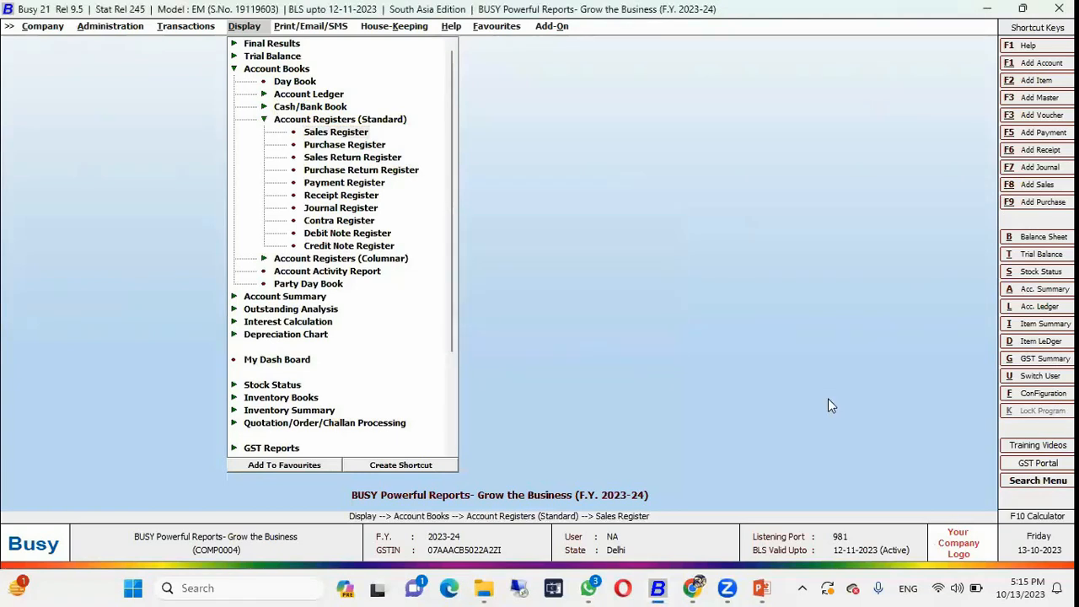
{"action": "key", "text": "Return"}
{"action": "key", "text": "F2"}
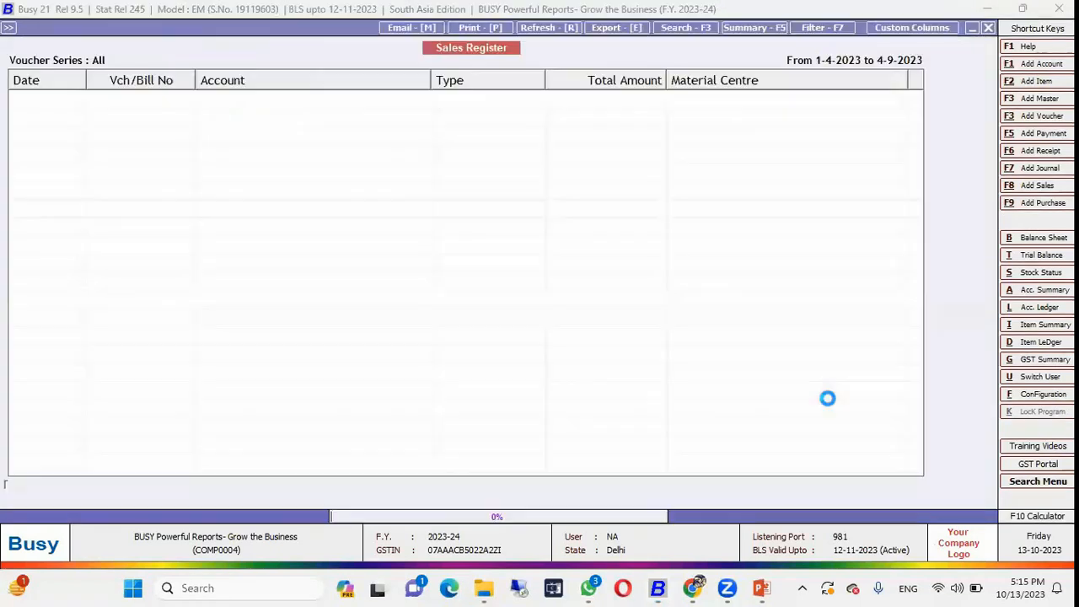
Examine the Sales Register vouchers with their accounts, types and total amounts, and close the report
{"action": "key", "text": "Down"}
{"action": "key", "text": "Down"}
{"action": "key", "text": "Down"}
{"action": "key", "text": "Down"}
{"action": "key", "text": "Down"}
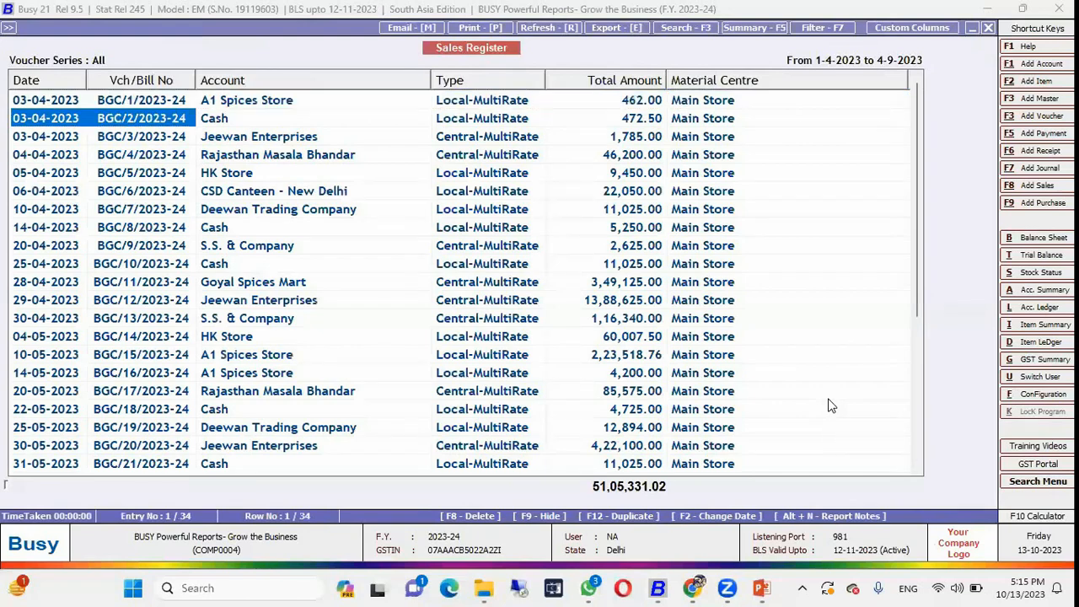
{"action": "key", "text": "Down"}
{"action": "key", "text": "Down"}
{"action": "key", "text": "Down"}
{"action": "key", "text": "Down"}
{"action": "key", "text": "Down"}
{"action": "key", "text": "Down"}
{"action": "key", "text": "Down"}
{"action": "key", "text": "Down"}
{"action": "key", "text": "Down"}
{"action": "key", "text": "Down"}
{"action": "key", "text": "Down"}
{"action": "key", "text": "Down"}
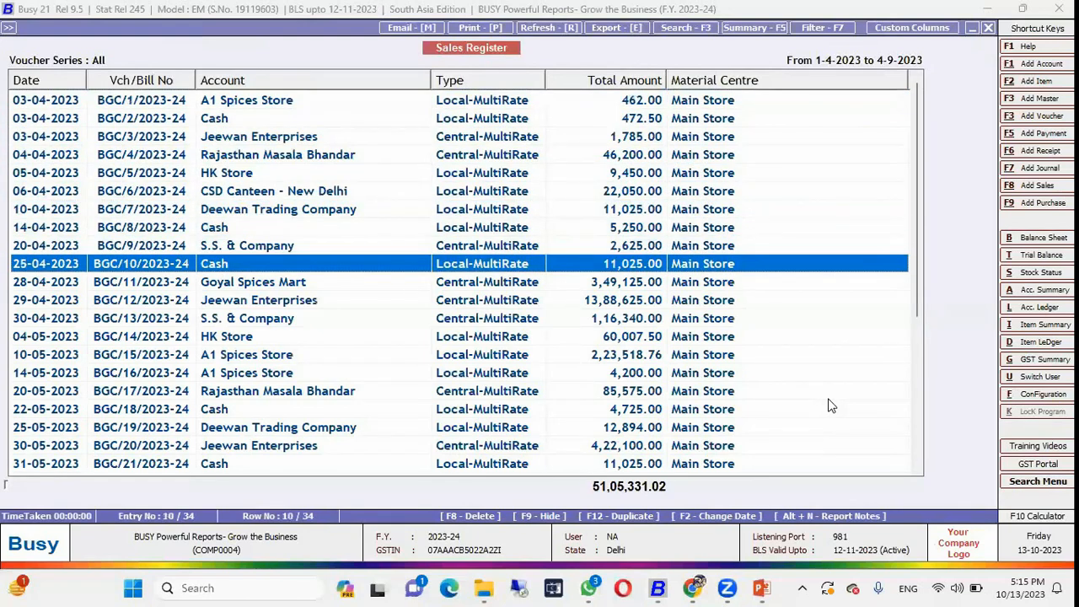
{"action": "key", "text": "Down"}
{"action": "key", "text": "Down"}
{"action": "key", "text": "Down"}
{"action": "key", "text": "Down"}
{"action": "key", "text": "Down"}
{"action": "key", "text": "Down"}
{"action": "key", "text": "Down"}
{"action": "key", "text": "Down"}
{"action": "key", "text": "Down"}
{"action": "key", "text": "Down"}
{"action": "key", "text": "Down"}
{"action": "key", "text": "Down"}
{"action": "key", "text": "Down"}
{"action": "key", "text": "Down"}
{"action": "key", "text": "Down"}
{"action": "key", "text": "Down"}
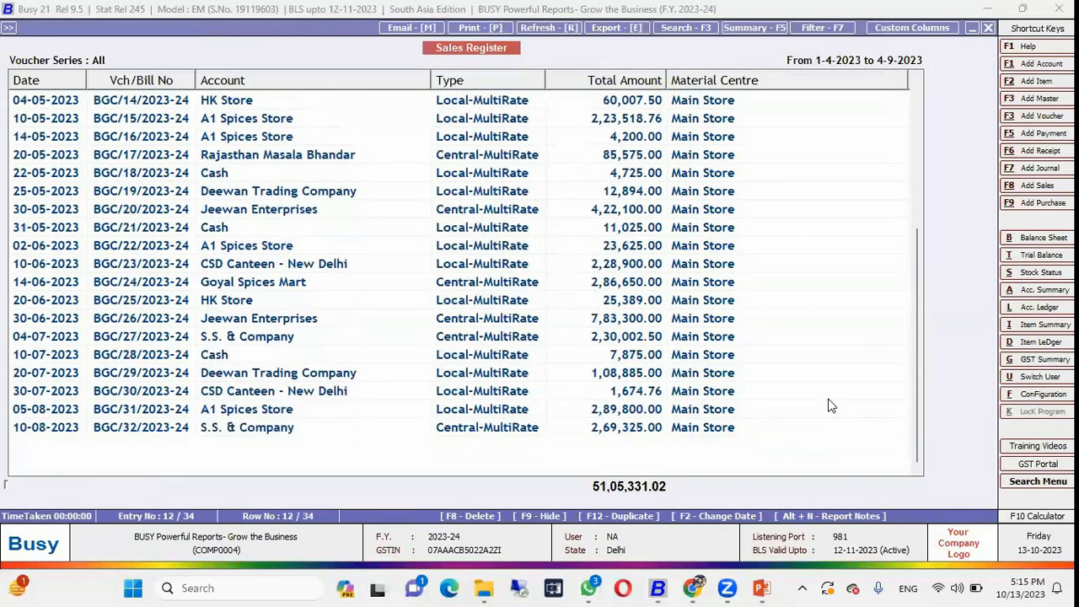
{"action": "key", "text": "Escape"}
{"action": "key", "text": "Escape"}
{"action": "key", "text": "Escape"}
{"action": "key", "text": "Escape"}
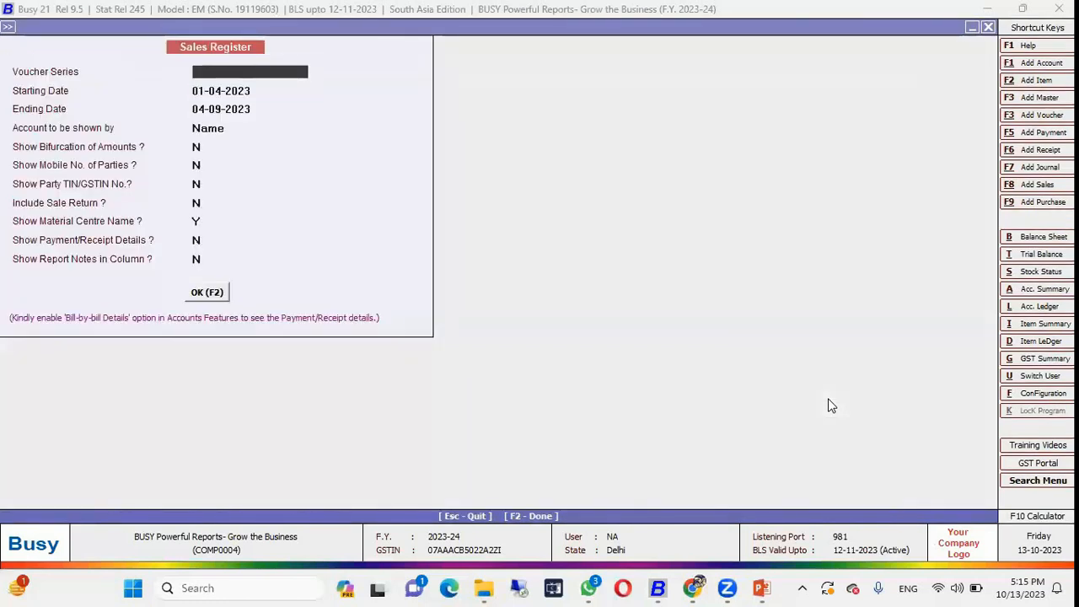
{"action": "key", "text": "Escape"}
Leave the Account Books reports and open the Account Summary group of reports
{"action": "key", "text": "Up"}
{"action": "key", "text": "Up"}
{"action": "key", "text": "Up"}
{"action": "key", "text": "Up"}
{"action": "key", "text": "Up"}
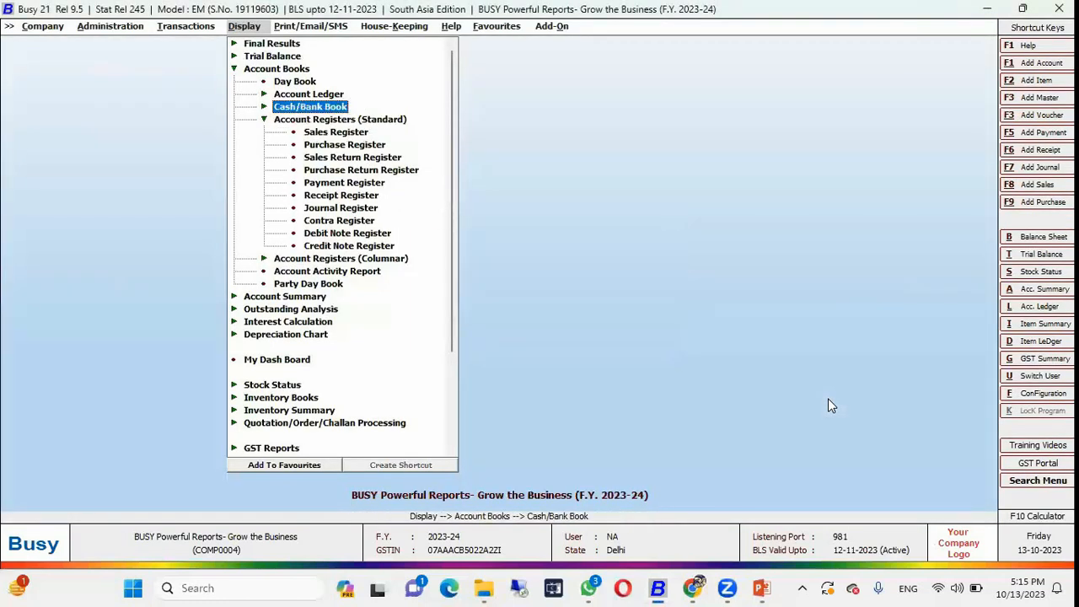
{"action": "key", "text": "Left"}
{"action": "key", "text": "Down"}
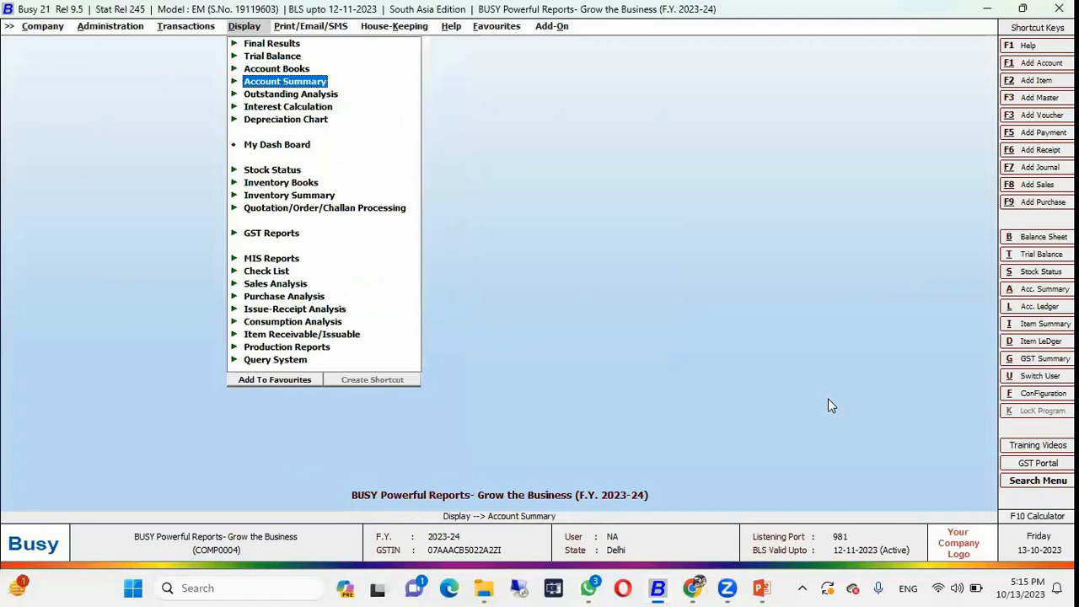
{"action": "key", "text": "Right"}
{"action": "key", "text": "Down"}
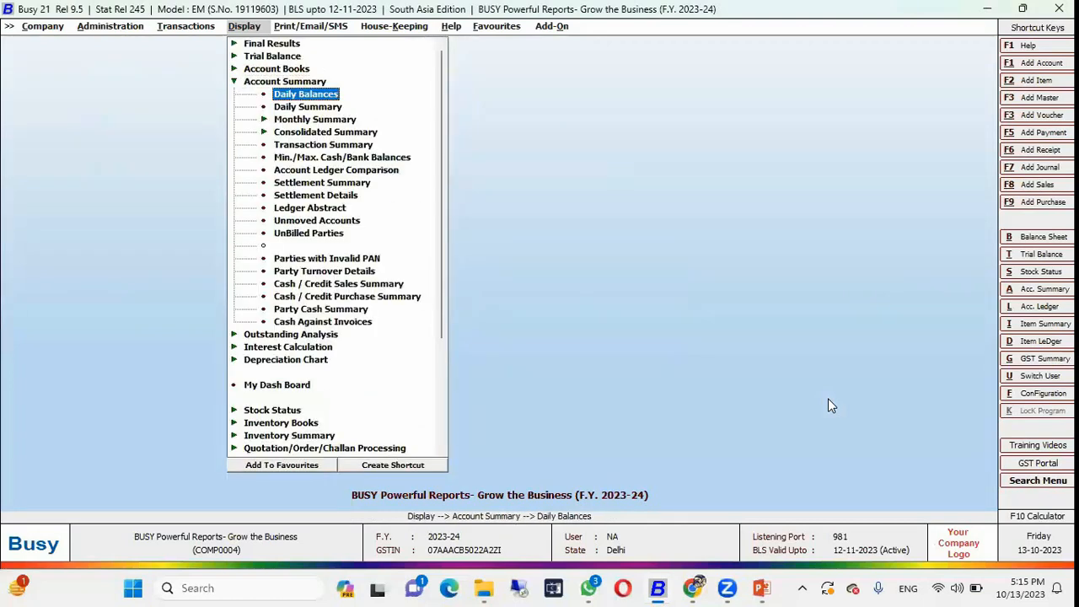
Generate the Daily Balances report of A1 Spices Store for 01-04-2023 to 04-09-2023
{"action": "key", "text": "Down"}
{"action": "key", "text": "Down"}
{"action": "key", "text": "Down"}
{"action": "key", "text": "Down"}
{"action": "key", "text": "Down"}
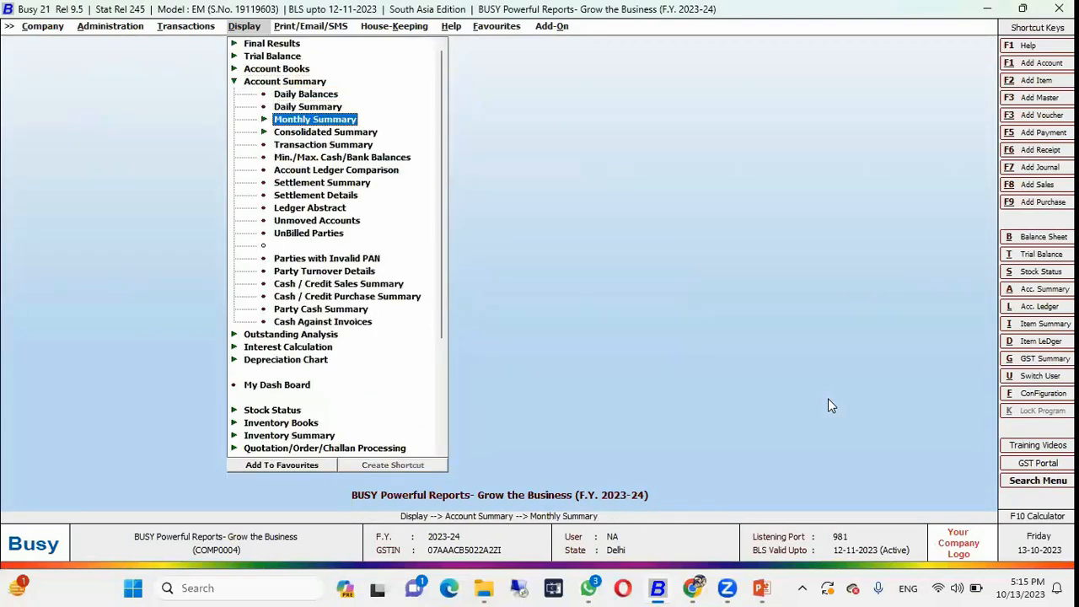
{"action": "key", "text": "Up"}
{"action": "key", "text": "Up"}
{"action": "key", "text": "Up"}
{"action": "key", "text": "Up"}
{"action": "key", "text": "Up"}
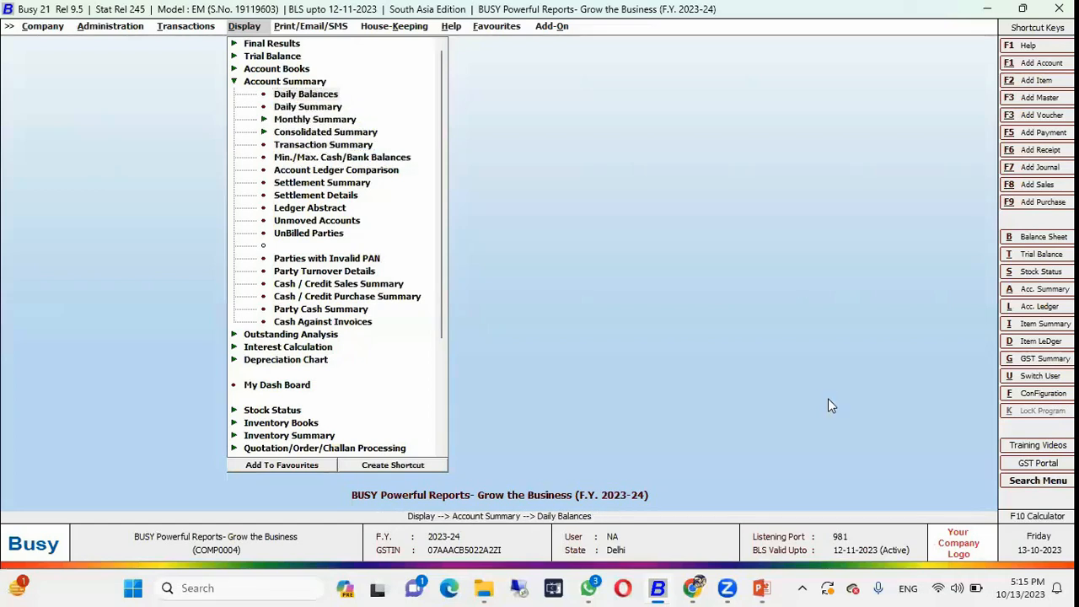
{"action": "key", "text": "Return"}
{"action": "key", "text": "Return"}
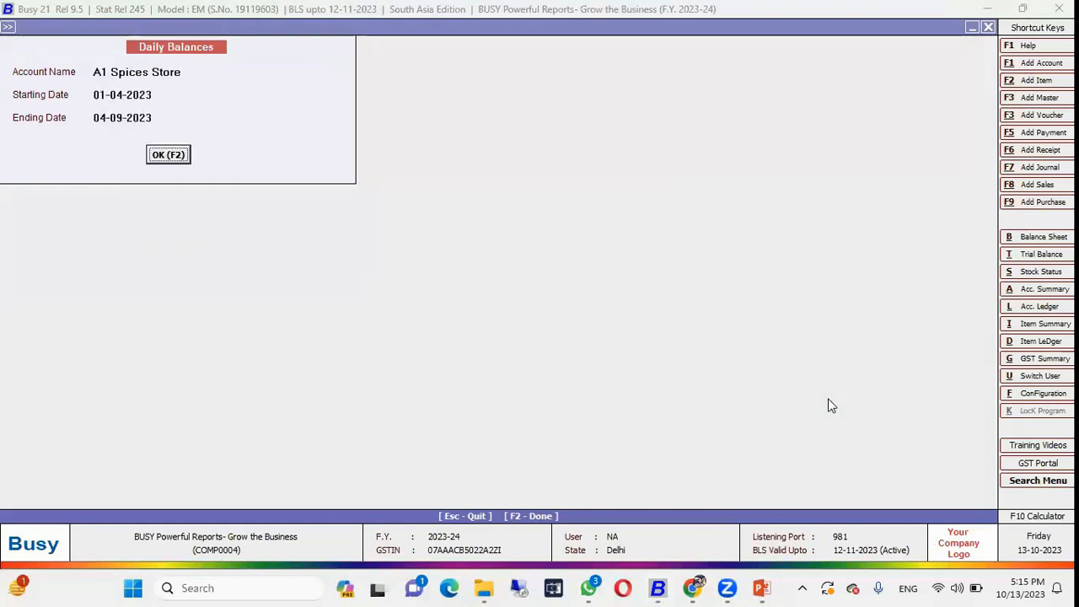
{"action": "key", "text": "F2"}
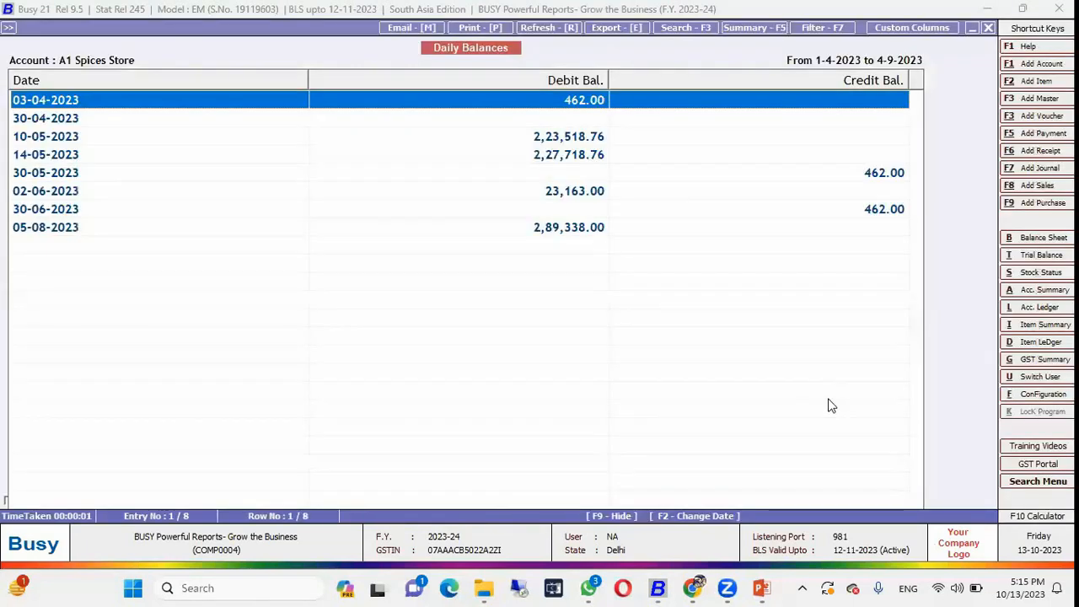
Examine the date-wise debit and credit balances of A1 Spices Store, and leave the Daily Balances report
{"action": "key", "text": "Down"}
{"action": "key", "text": "Down"}
{"action": "key", "text": "Down"}
{"action": "key", "text": "Down"}
{"action": "key", "text": "Down"}
{"action": "key", "text": "Down"}
{"action": "key", "text": "Down"}
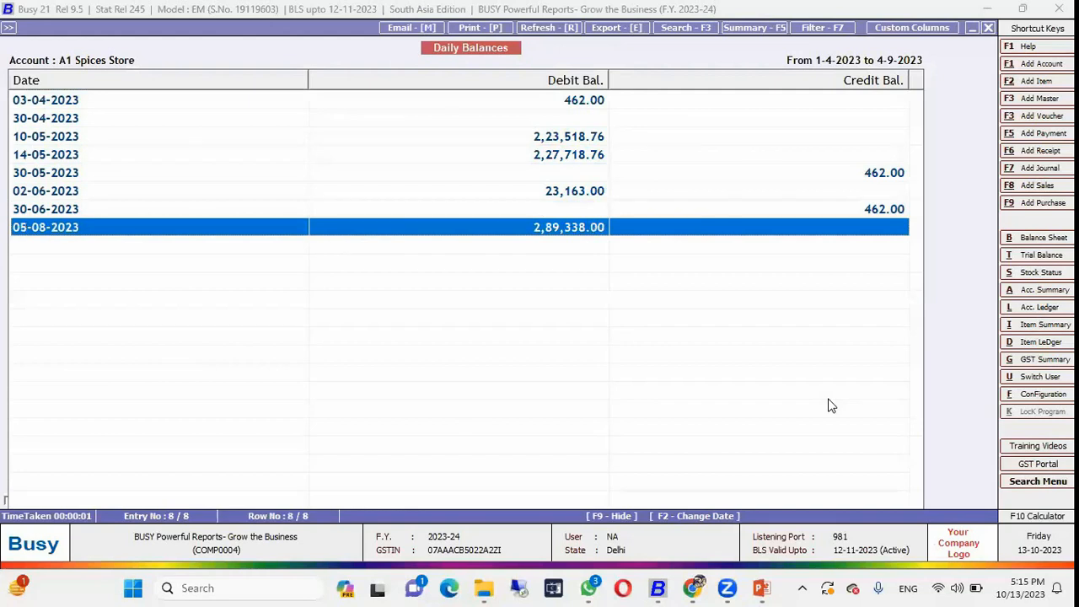
{"action": "key", "text": "Up"}
{"action": "key", "text": "Up"}
{"action": "key", "text": "Up"}
{"action": "key", "text": "Up"}
{"action": "key", "text": "Up"}
{"action": "key", "text": "Up"}
{"action": "key", "text": "Up"}
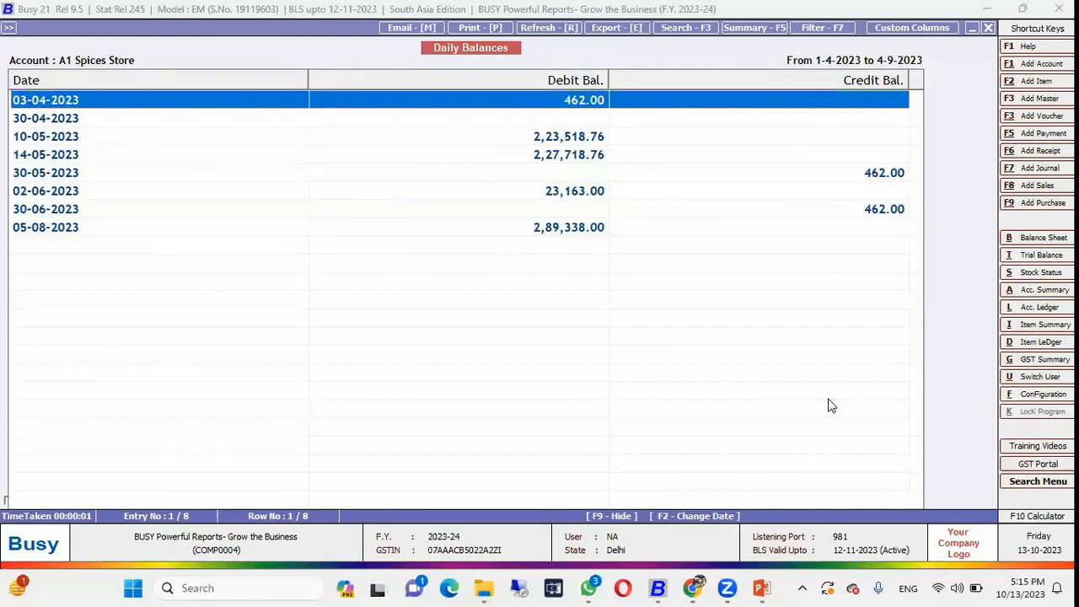
{"action": "key", "text": "Escape"}
{"action": "key", "text": "Escape"}
{"action": "key", "text": "Escape"}
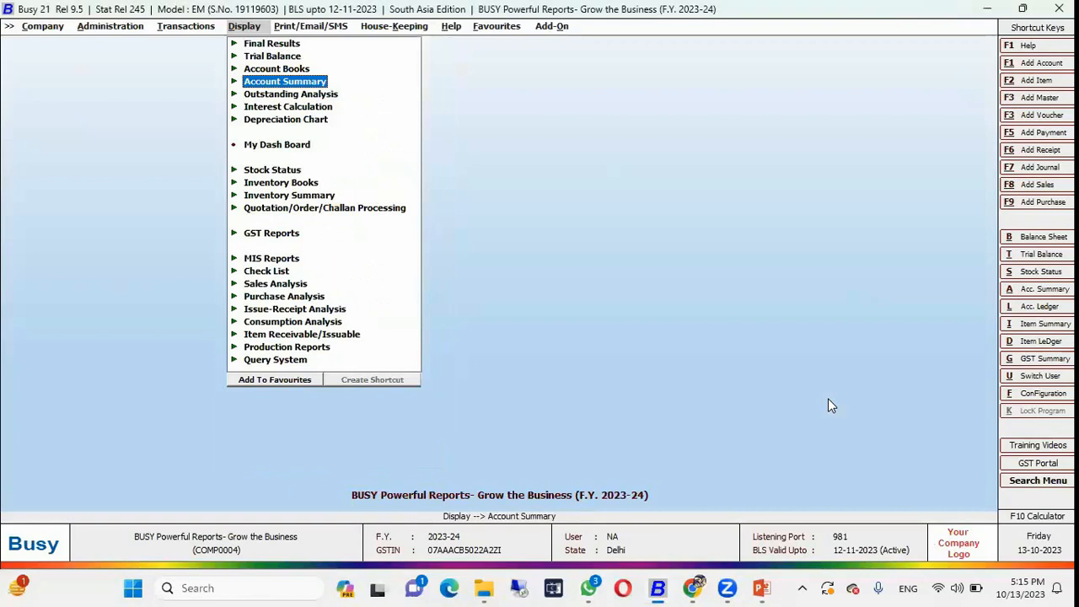
Generate the UnBilled Parties report for all accounts as on 04-09-2023, with 0 as the minimum number of unbilled days
{"action": "key", "text": "Return"}
{"action": "key", "text": "Down"}
{"action": "key", "text": "u"}
{"action": "key", "text": "u"}
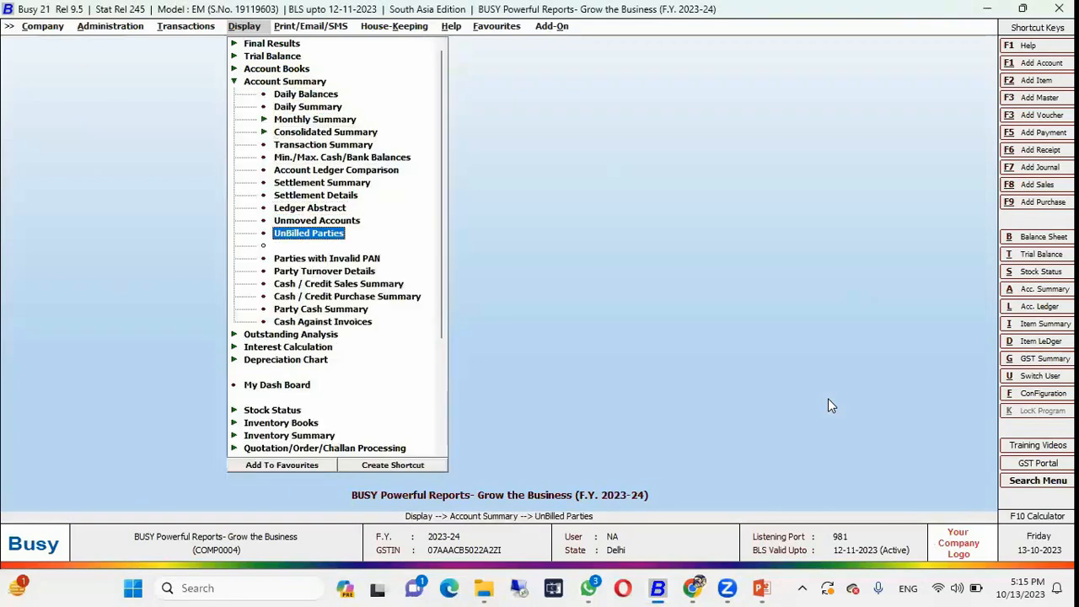
{"action": "key", "text": "Return"}
{"action": "key", "text": "Return"}
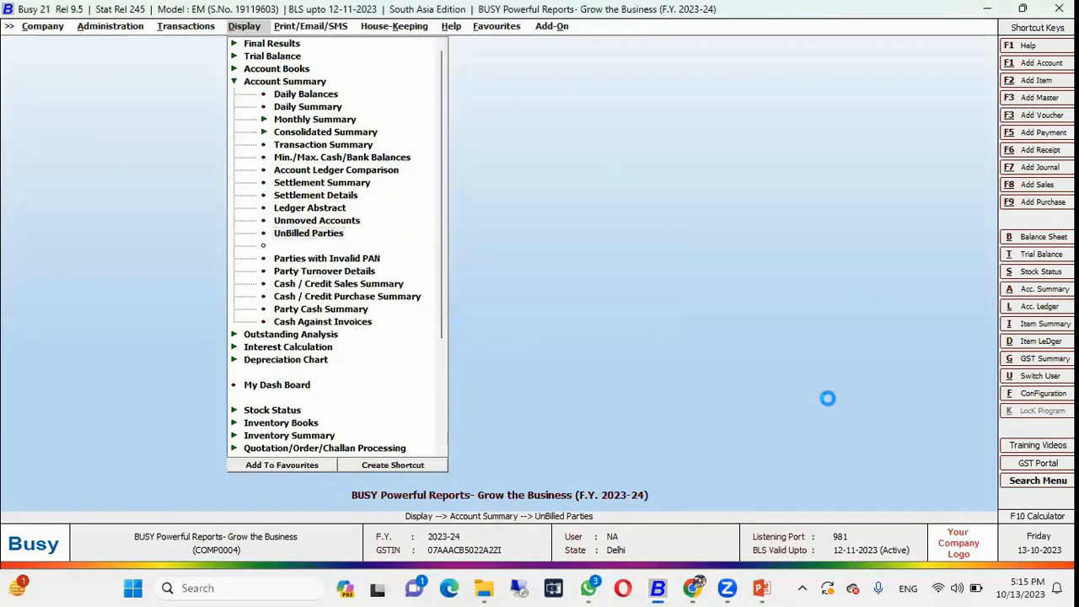
{"action": "key", "text": "Return"}
{"action": "key", "text": "Return"}
{"action": "key", "text": "Return"}
{"action": "key", "text": "Return"}
{"action": "key", "text": "Return"}
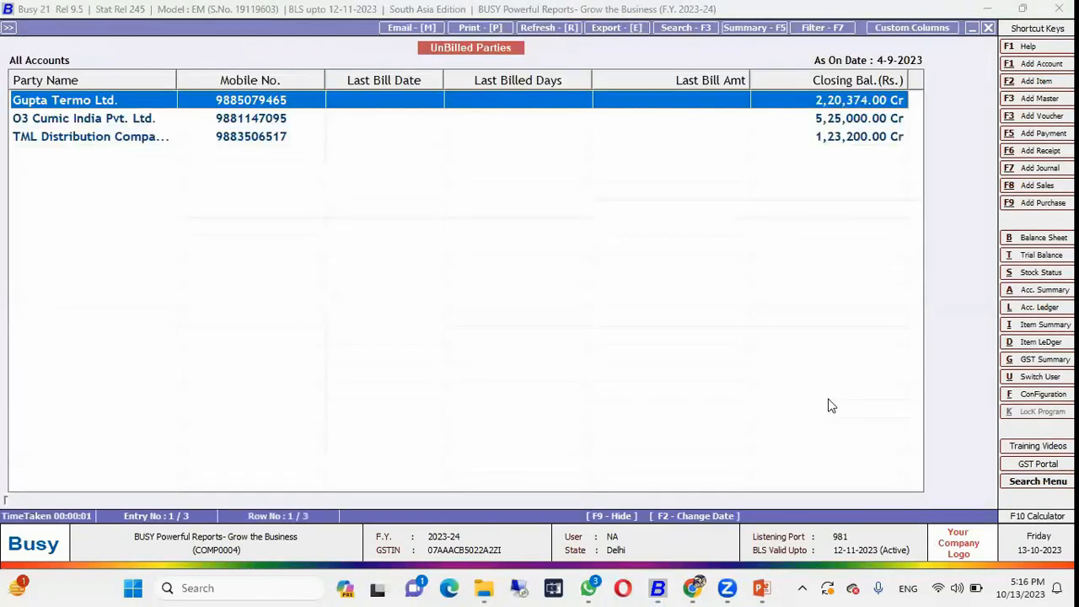
Check the account ledger of Gupta Termo Ltd. from the unbilled parties list, and return to the report options
{"action": "key", "text": "Down"}
{"action": "key", "text": "Up"}
{"action": "key", "text": "Return"}
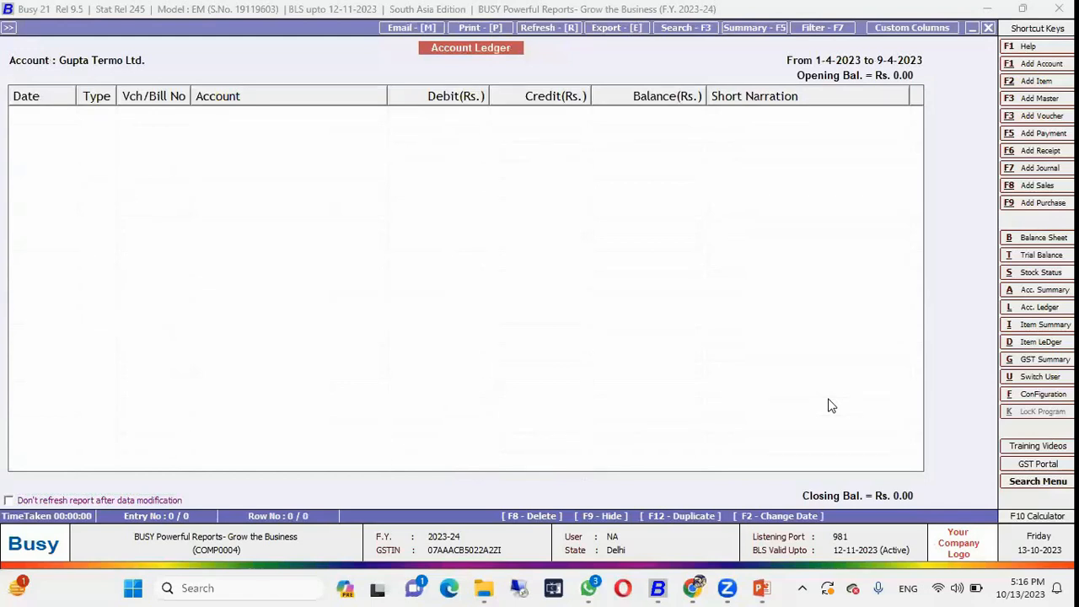
{"action": "key", "text": "Escape"}
{"action": "key", "text": "Down"}
{"action": "key", "text": "Down"}
{"action": "key", "text": "Return"}
{"action": "key", "text": "Escape"}
{"action": "key", "text": "Escape"}
Generate the UnBilled Parties report as on 30-04-2023 for parties unbilled for more than 10 days
{"action": "key", "text": "Return"}
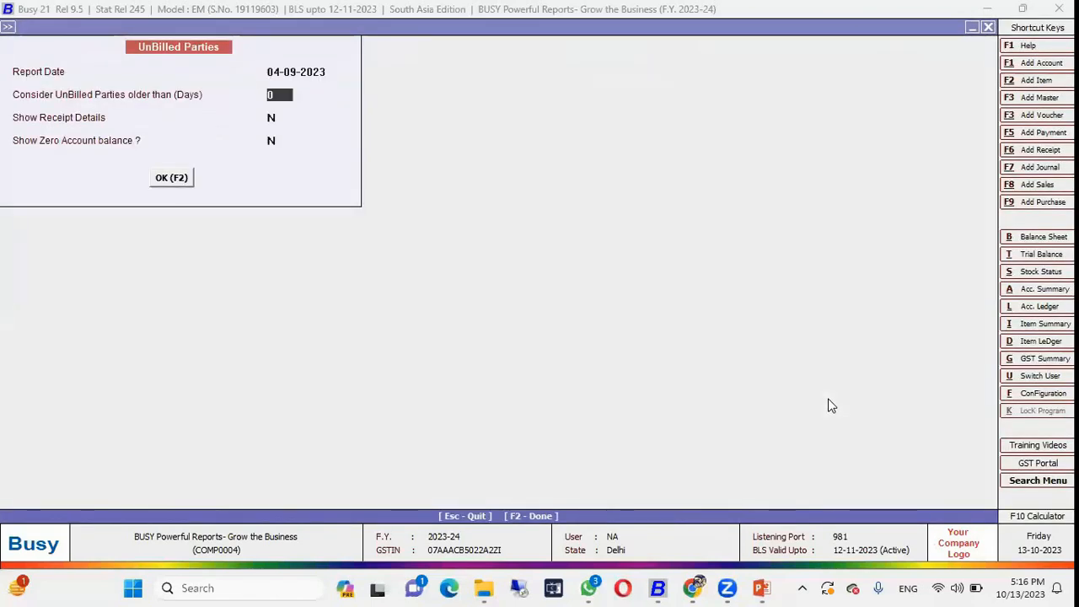
{"action": "key", "text": "Up"}
{"action": "type", "text": "30-4"}
{"action": "key", "text": "Return"}
{"action": "type", "text": "10"}
{"action": "key", "text": "Return"}
{"action": "key", "text": "F2"}
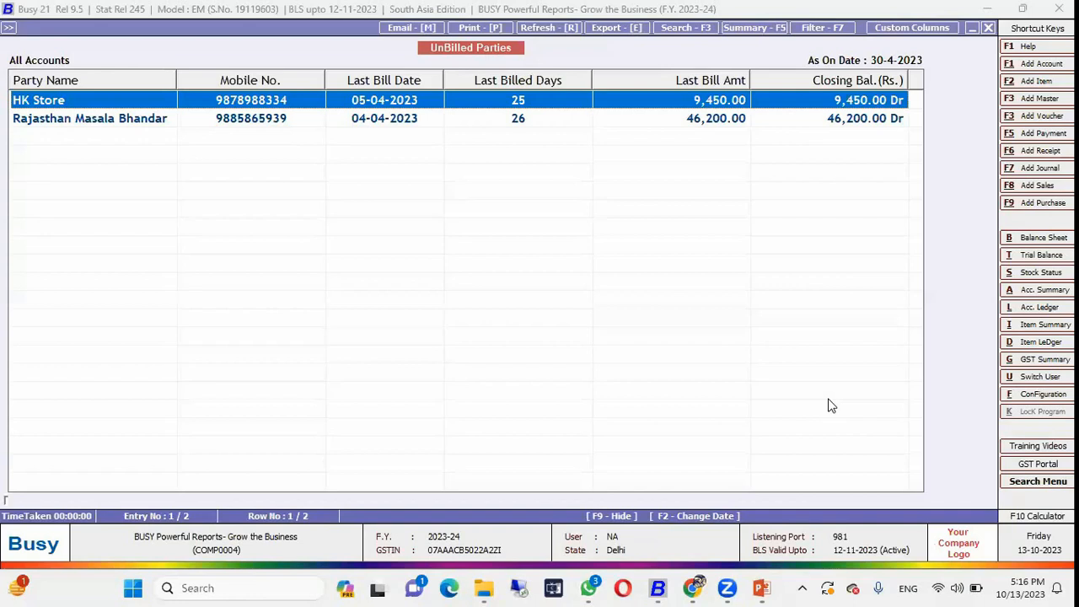
Review the last bill date, billed days and closing balance of the unbilled parties, and close the report
{"action": "key", "text": "Down"}
{"action": "key", "text": "Up"}
{"action": "key", "text": "Escape"}
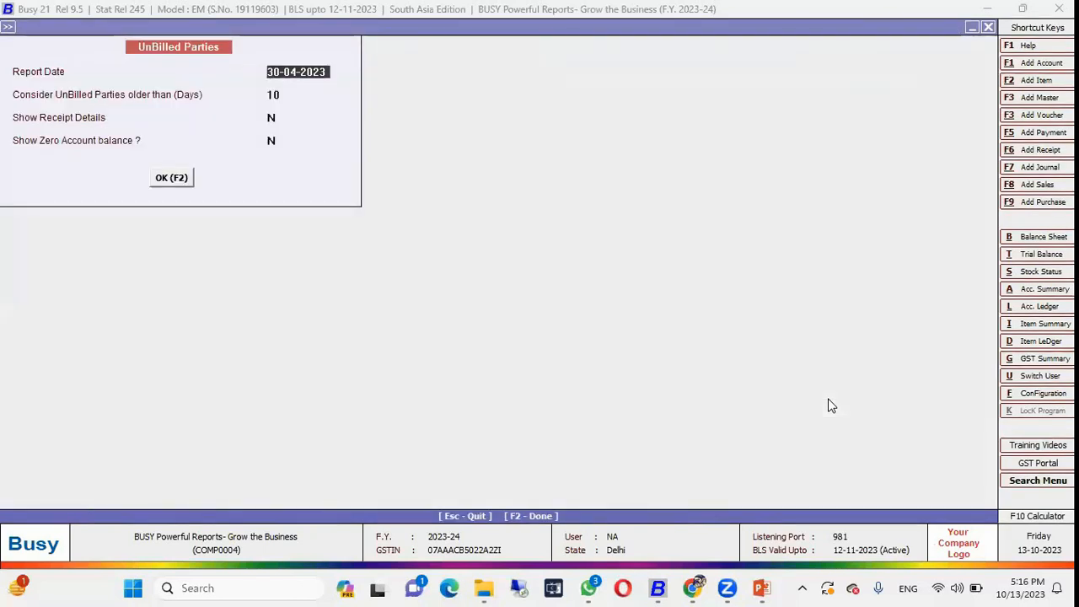
{"action": "key", "text": "Return"}
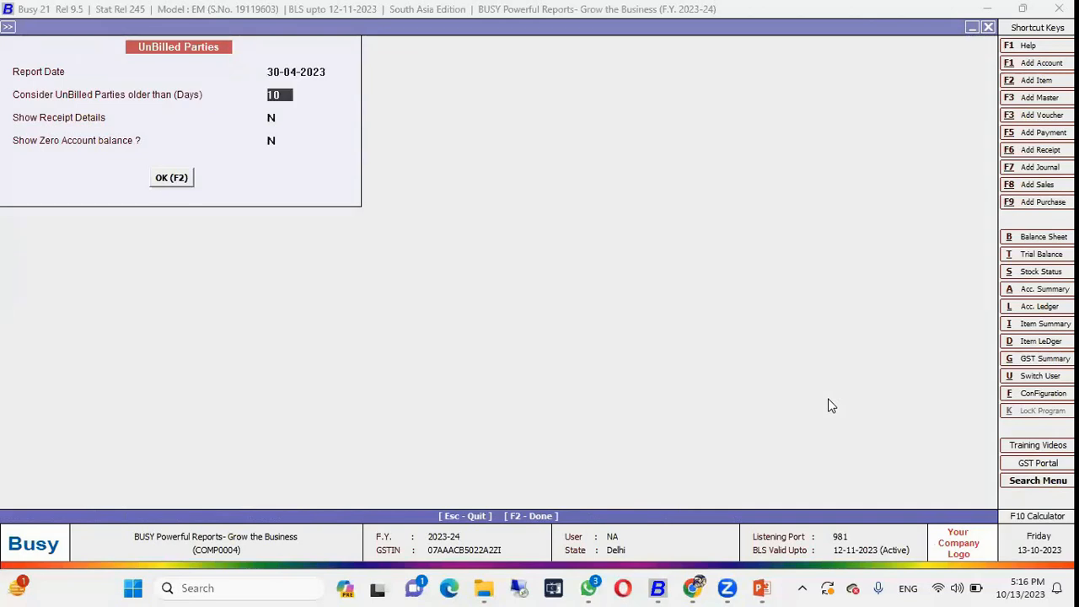
{"action": "key", "text": "Escape"}
{"action": "key", "text": "Escape"}
Generate Party Turnover Details for all accounts and Sales vouchers from 01-04-2023 to 04-09-2023 with turnover of at least 10,000
{"action": "key", "text": "Down"}
{"action": "key", "text": "Down"}
{"action": "key", "text": "Down"}
{"action": "key", "text": "Up"}
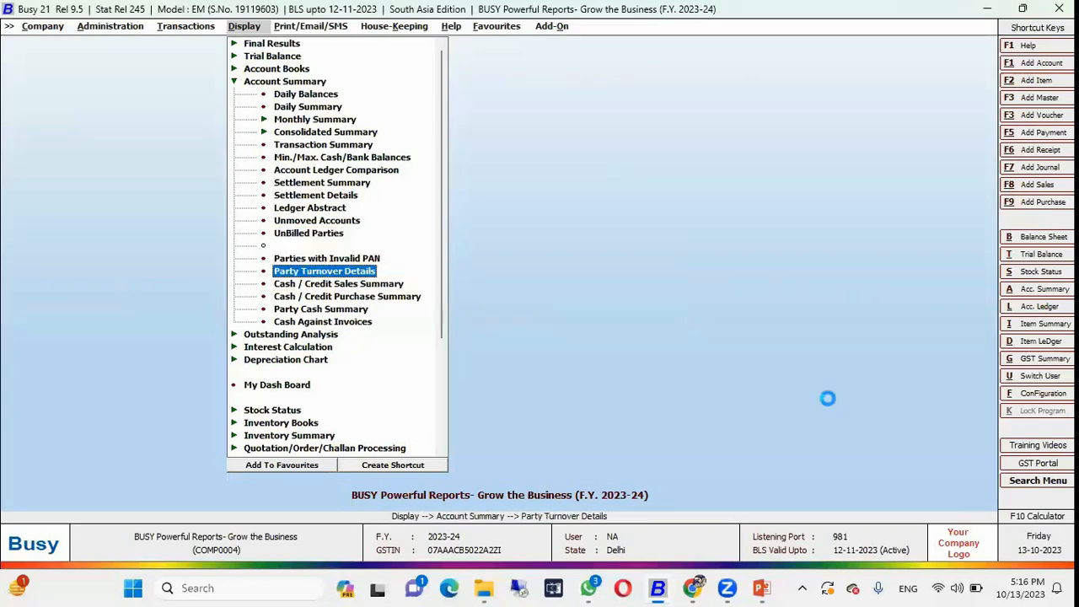
{"action": "key", "text": "Return"}
{"action": "key", "text": "Return"}
{"action": "key", "text": "Return"}
{"action": "key", "text": "Return"}
{"action": "key", "text": "Return"}
{"action": "key", "text": "Up"}
{"action": "key", "text": "Return"}
{"action": "type", "text": "10,000"}
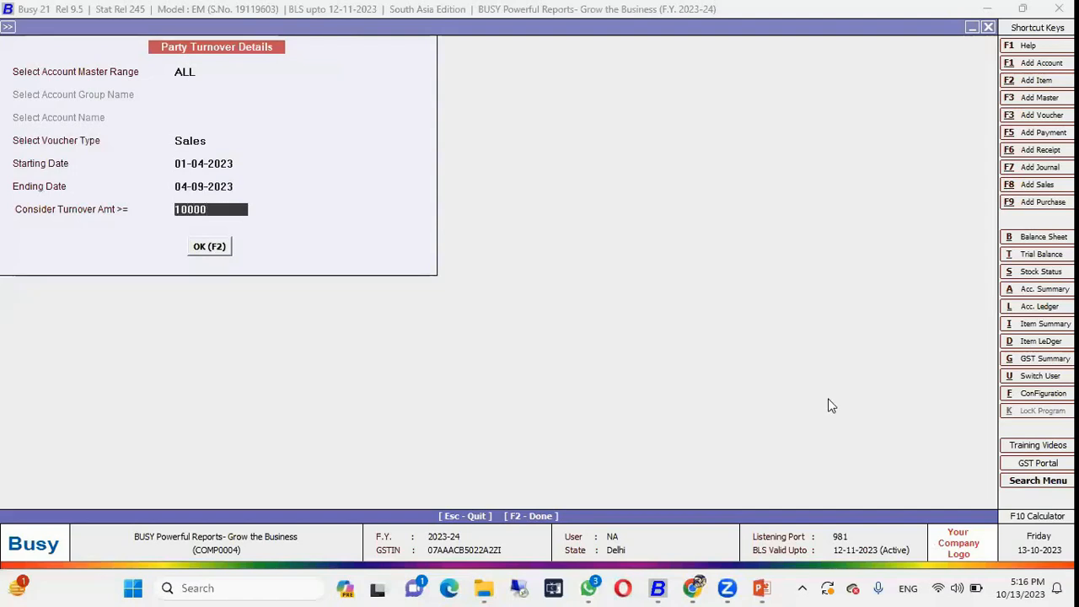
{"action": "key", "text": "Return"}
{"action": "key", "text": "Tab"}
{"action": "key", "text": "F2"}
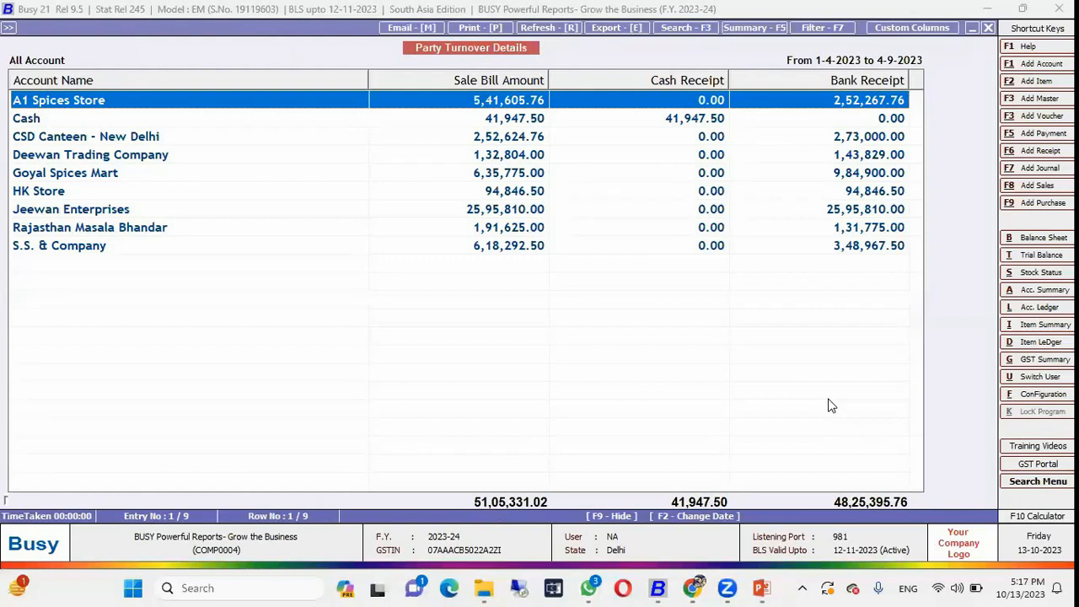
Regenerate the Party Turnover Details with the minimum turnover amount set to 1,00,000
{"action": "key", "text": "Down"}
{"action": "key", "text": "Up"}
{"action": "key", "text": "Escape"}
{"action": "key", "text": "Return"}
{"action": "key", "text": "Return"}
{"action": "key", "text": "Return"}
{"action": "key", "text": "Return"}
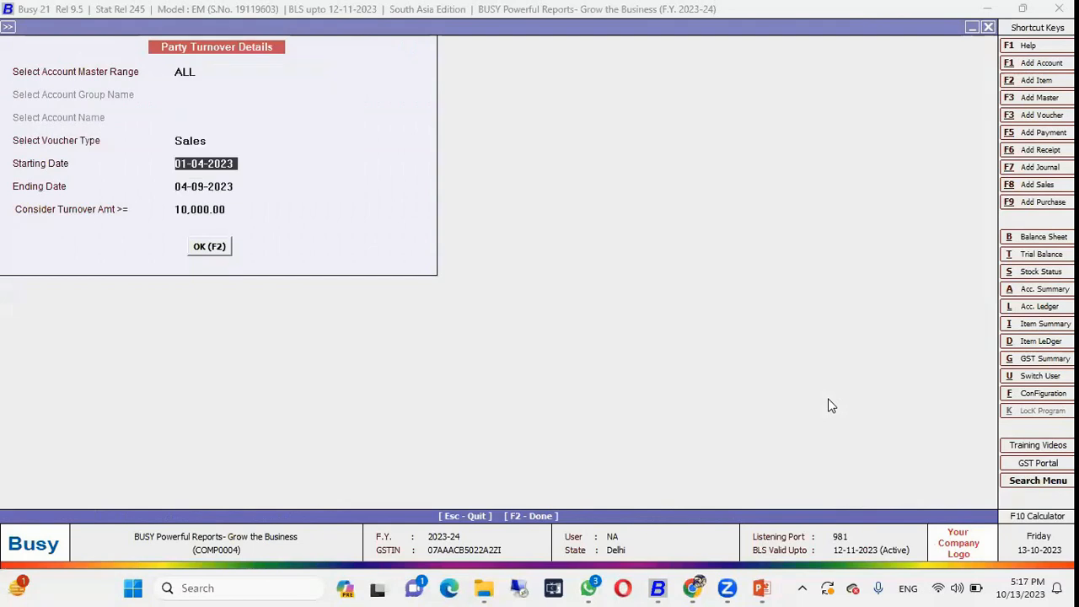
{"action": "type", "text": "1"}
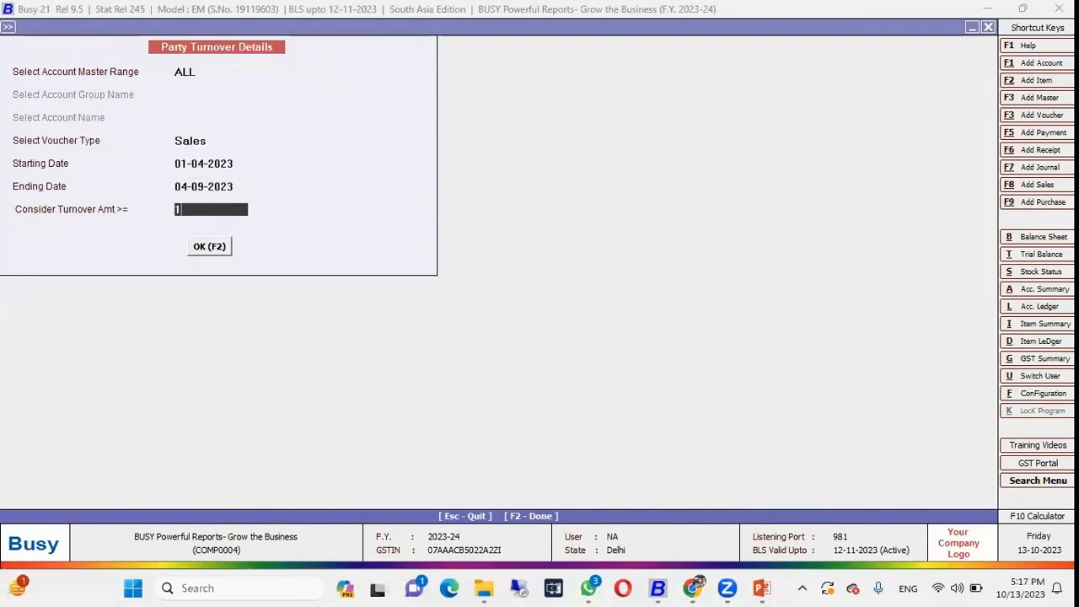
{"action": "type", "text": "00000"}
{"action": "key", "text": "Return"}
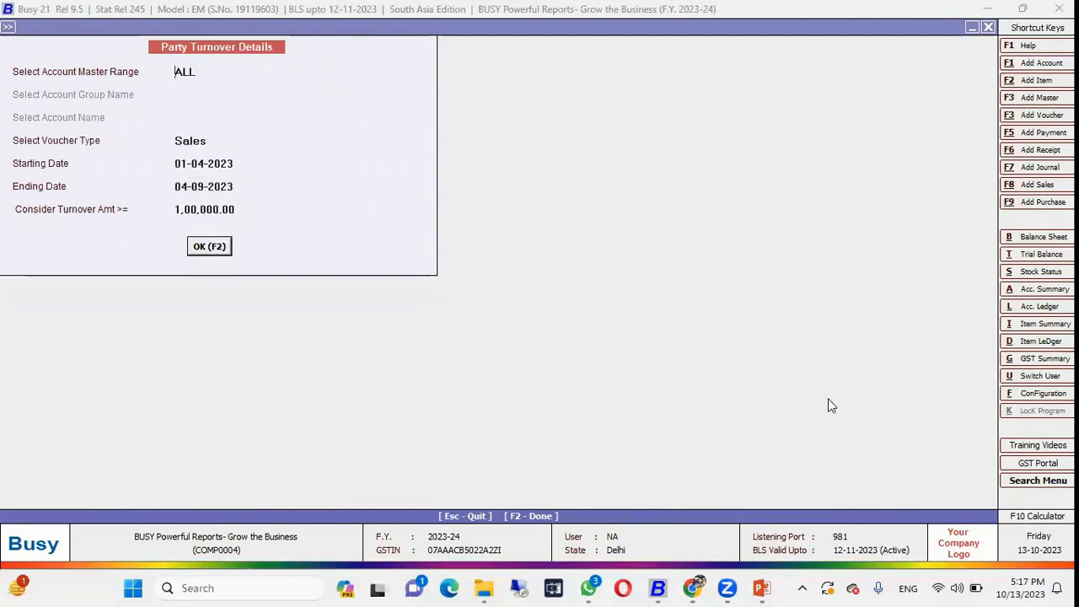
{"action": "key", "text": "Return"}
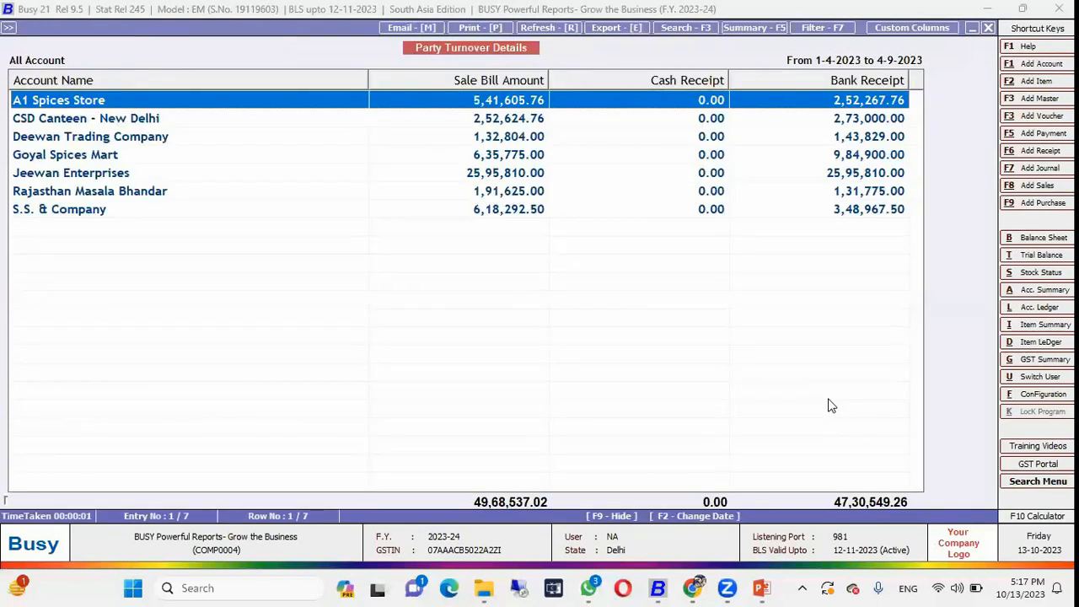
Examine the parties' sale bill amounts and cash and bank receipts, and close the Party Turnover Details
{"action": "key", "text": "Down"}
{"action": "key", "text": "Down"}
{"action": "key", "text": "Down"}
{"action": "key", "text": "Down"}
{"action": "key", "text": "Down"}
{"action": "key", "text": "Down"}
{"action": "key", "text": "Down"}
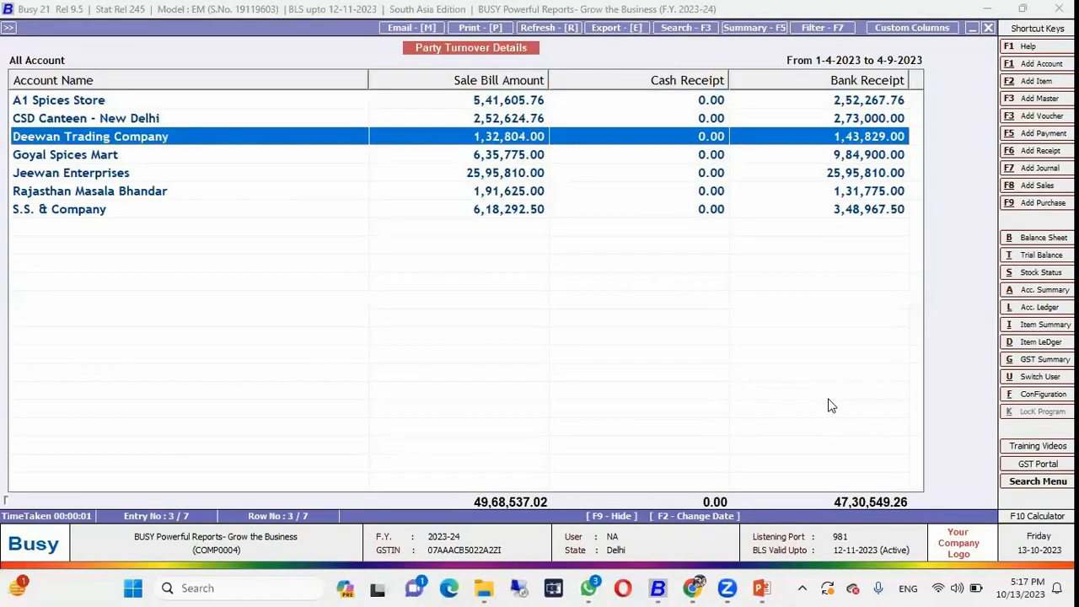
{"action": "key", "text": "Escape"}
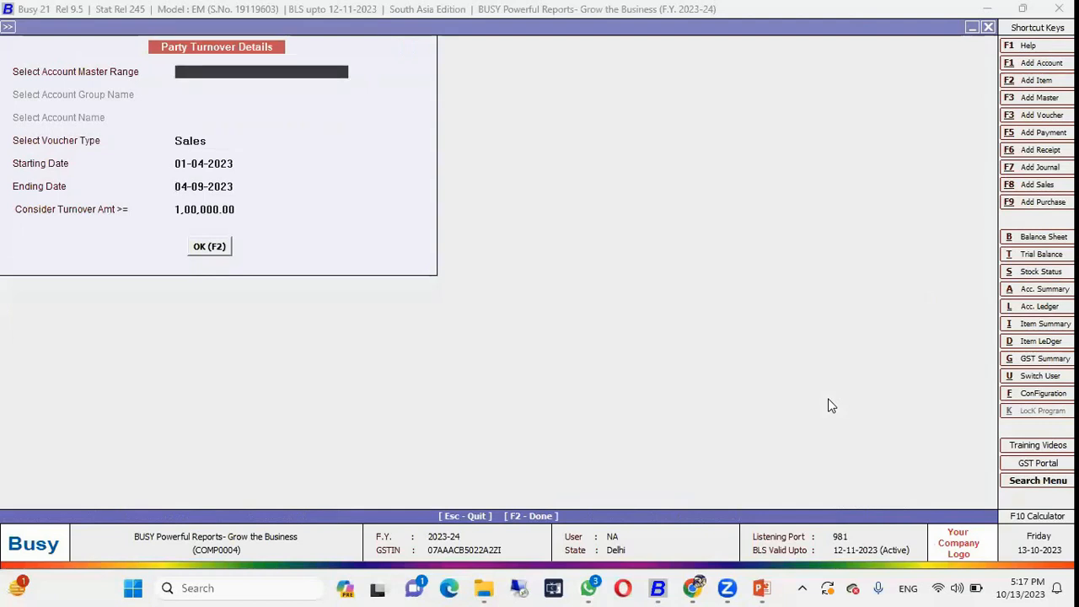
{"action": "key", "text": "Escape"}
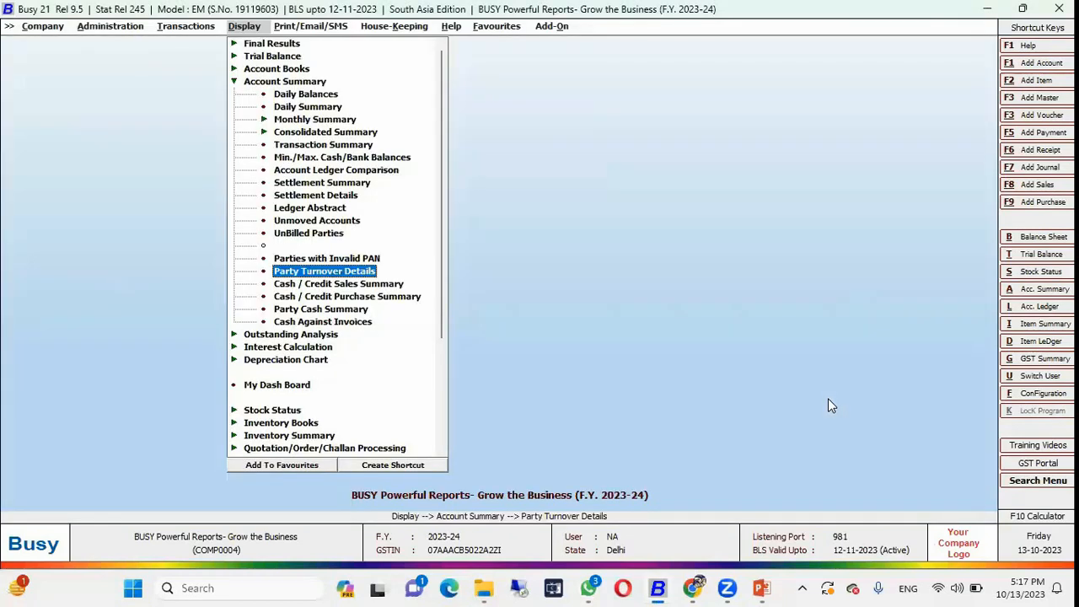
{"action": "key", "text": "Up"}
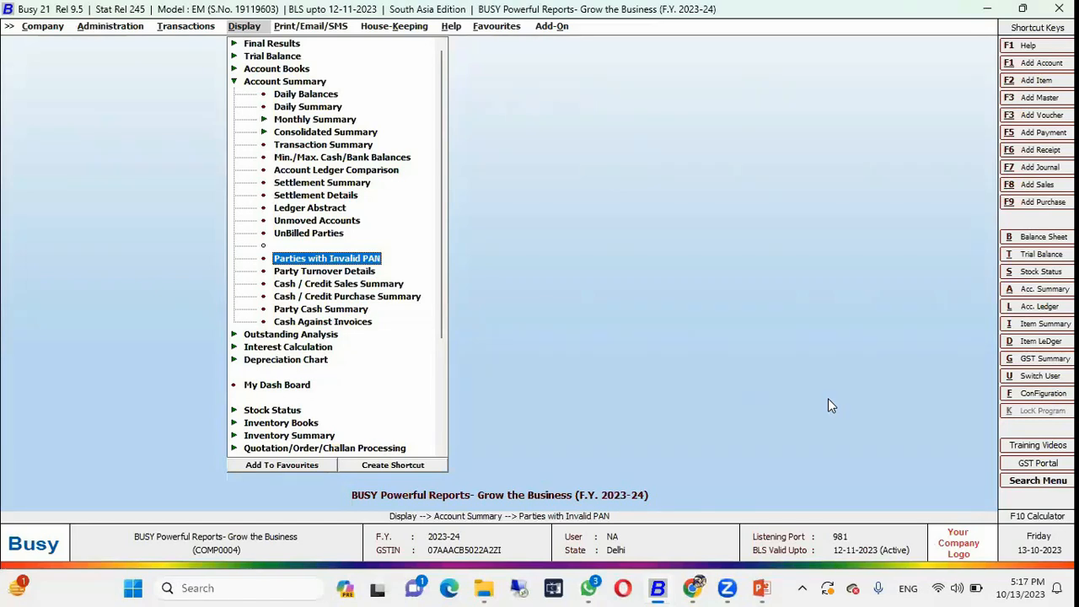
{"action": "key", "text": "Down"}
{"action": "key", "text": "Down"}
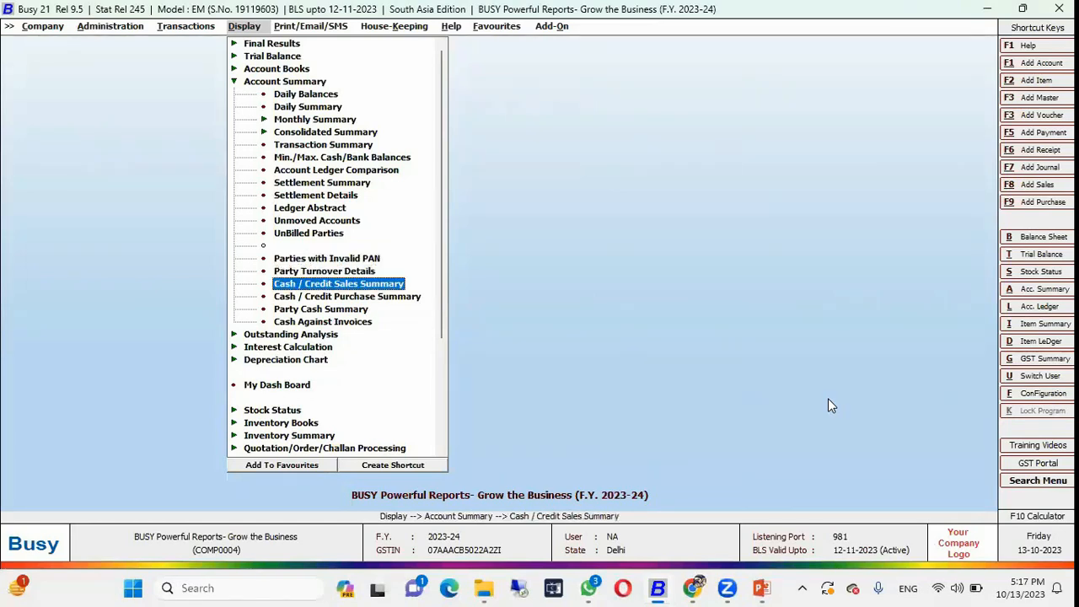
Start the Bills Receivable report from Outstanding Analysis for all accounts
{"action": "key", "text": "Up"}
{"action": "key", "text": "Up"}
{"action": "key", "text": "Up"}
{"action": "key", "text": "Up"}
{"action": "key", "text": "Up"}
{"action": "key", "text": "Up"}
{"action": "key", "text": "Up"}
{"action": "key", "text": "Up"}
{"action": "key", "text": "Up"}
{"action": "key", "text": "Up"}
{"action": "key", "text": "Up"}
{"action": "key", "text": "Up"}
{"action": "key", "text": "Up"}
{"action": "key", "text": "Up"}
{"action": "key", "text": "Up"}
{"action": "key", "text": "Up"}
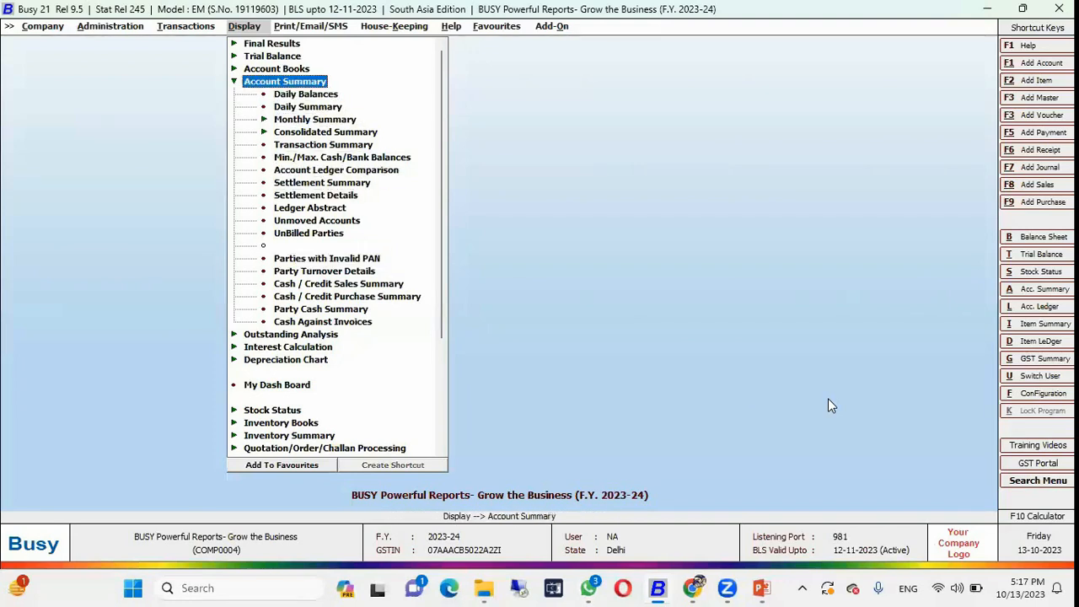
{"action": "key", "text": "Left"}
{"action": "key", "text": "Down"}
{"action": "key", "text": "Right"}
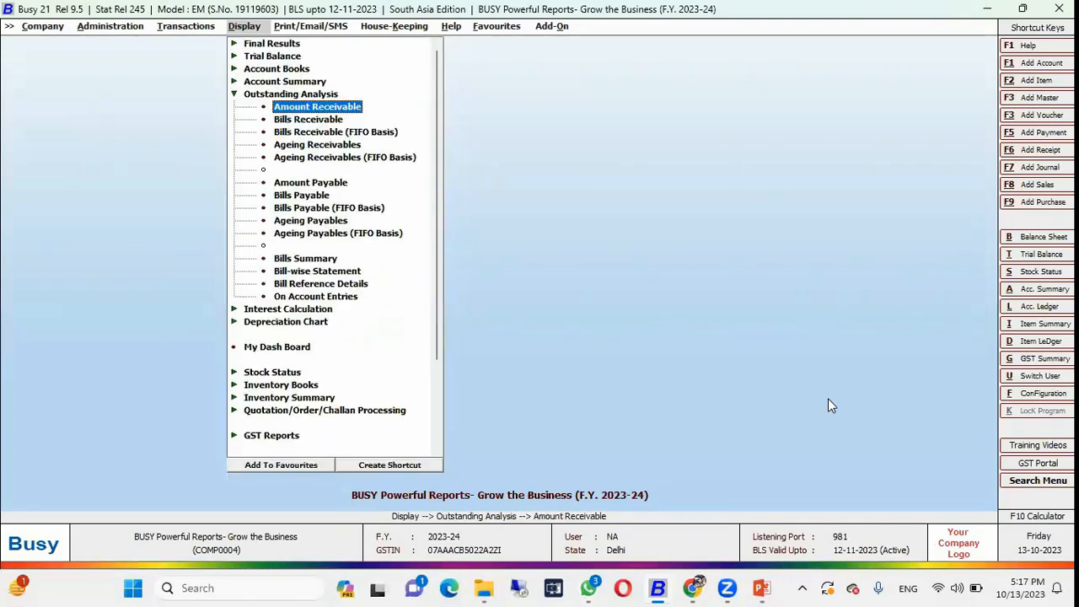
{"action": "key", "text": "Down"}
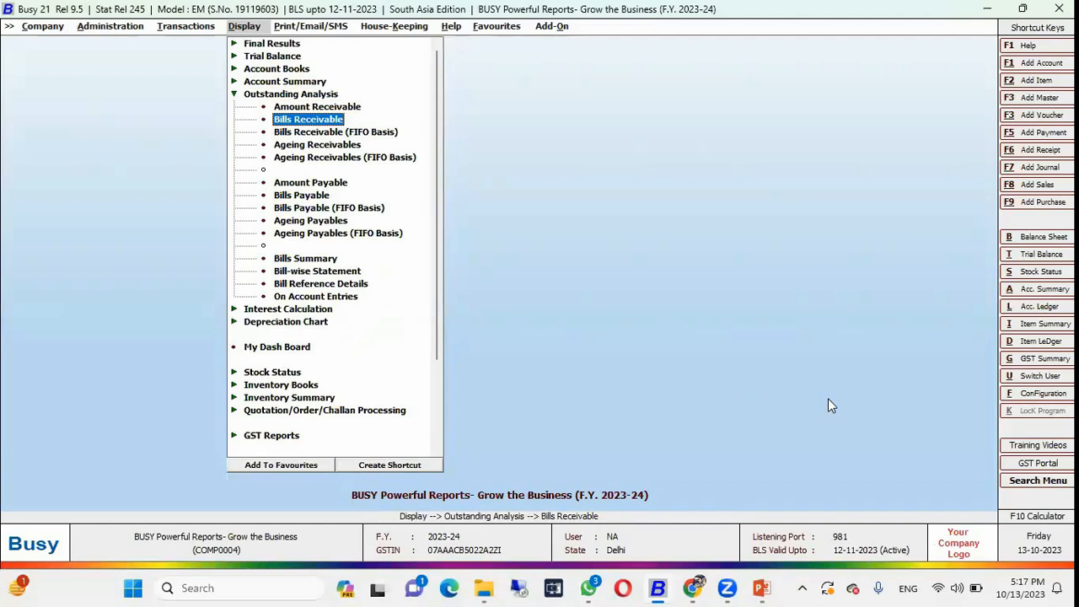
{"action": "key", "text": "Return"}
{"action": "key", "text": "Right"}
{"action": "key", "text": "Right"}
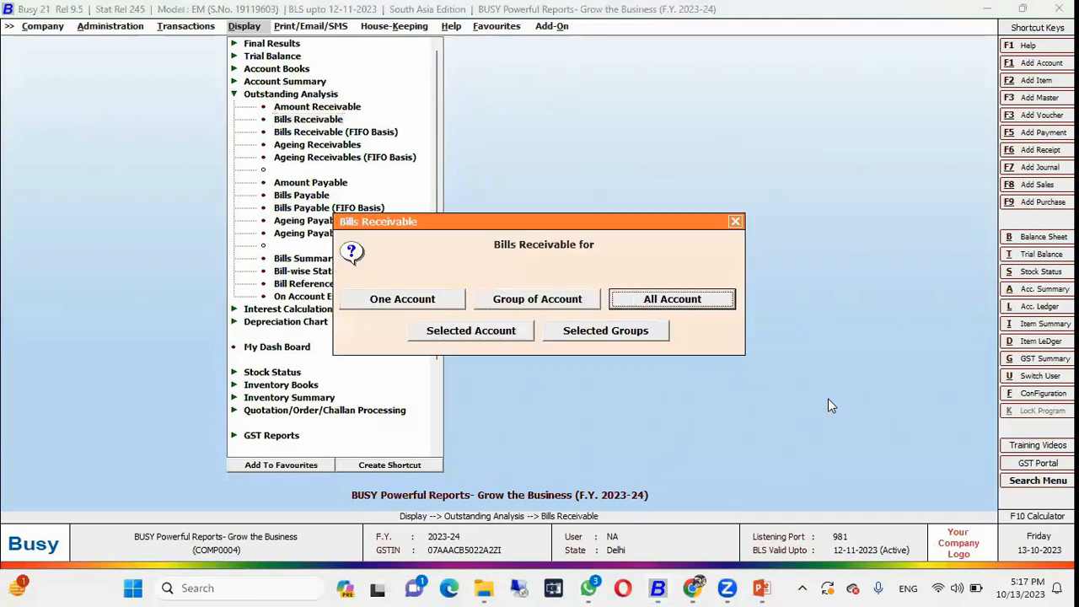
{"action": "key", "text": "Return"}
Generate Bills Receivable for all entries including cleared ones from 01-04-2023 to 04-09-2023, with bill status as on 04-09-2023
{"action": "key", "text": "Return"}
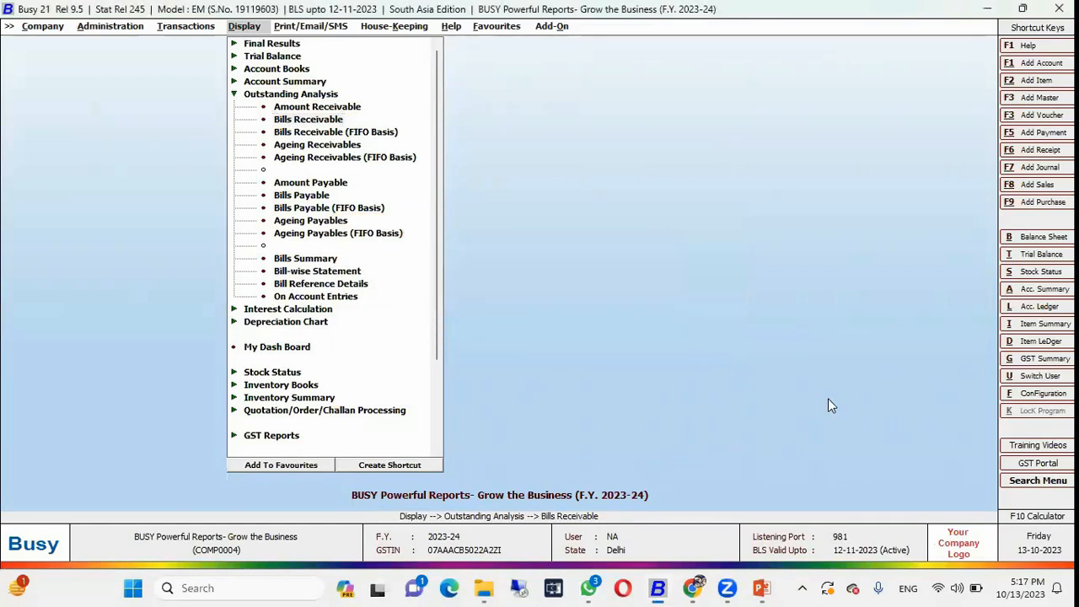
{"action": "key", "text": "Return"}
{"action": "key", "text": "Return"}
{"action": "key", "text": "Return"}
{"action": "key", "text": "Return"}
{"action": "key", "text": "Return"}
{"action": "key", "text": "Return"}
{"action": "key", "text": "Return"}
{"action": "key", "text": "Return"}
{"action": "key", "text": "Return"}
{"action": "key", "text": "Return"}
{"action": "key", "text": "Return"}
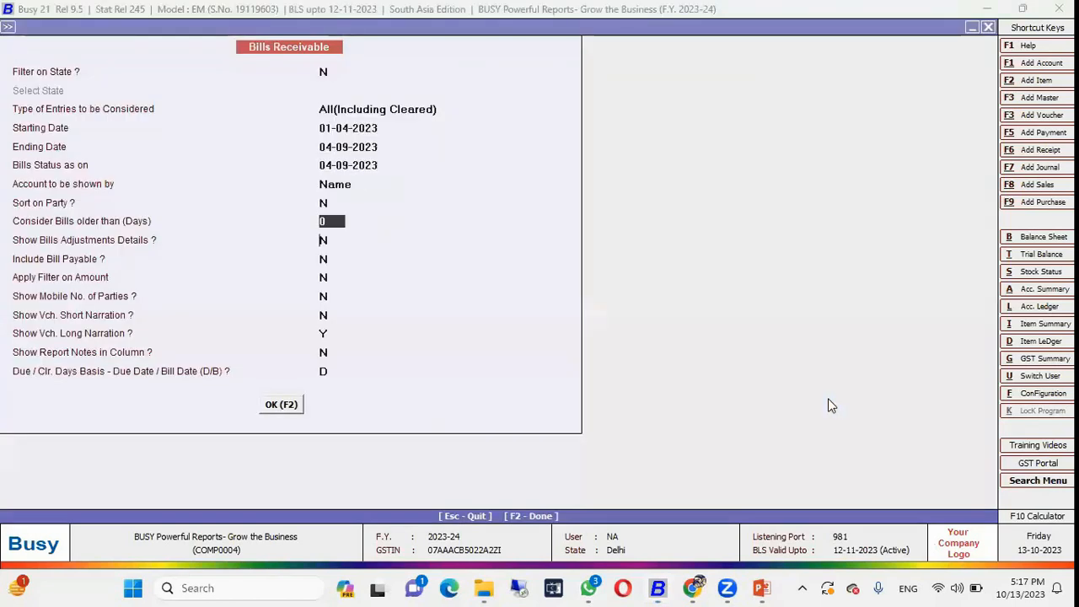
{"action": "key", "text": "Return"}
{"action": "key", "text": "Return"}
{"action": "key", "text": "Return"}
{"action": "key", "text": "Return"}
{"action": "key", "text": "Return"}
{"action": "key", "text": "Return"}
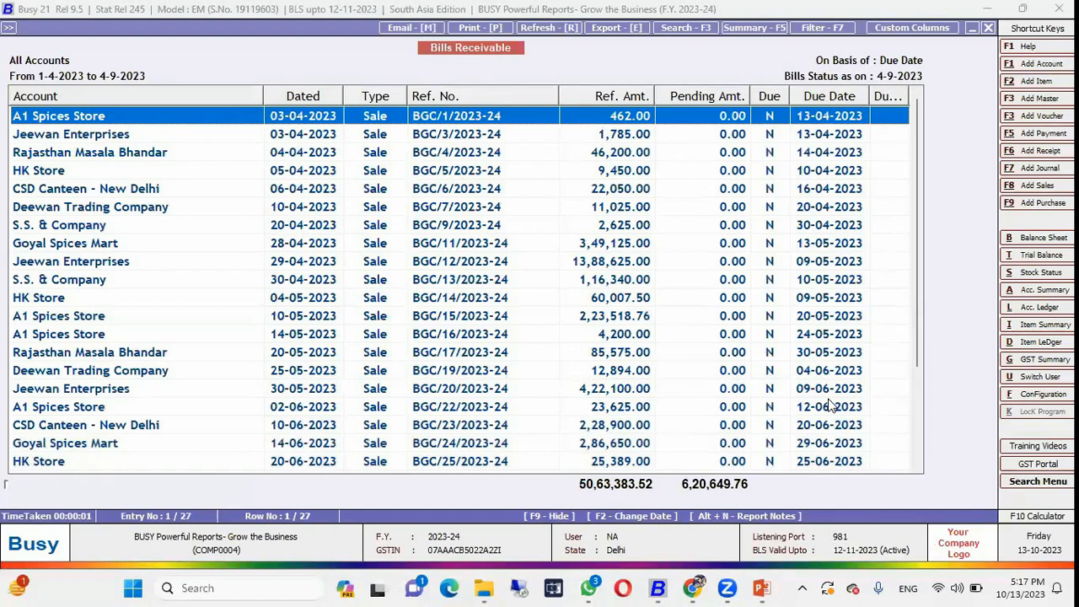
Examine the bills' pending amounts, due dates and overdue days down to the last entry, and close Bills Receivable
{"action": "key", "text": "Down"}
{"action": "key", "text": "Down"}
{"action": "key", "text": "Down"}
{"action": "key", "text": "Down"}
{"action": "key", "text": "Down"}
{"action": "key", "text": "Down"}
{"action": "key", "text": "Down"}
{"action": "key", "text": "Down"}
{"action": "key", "text": "Down"}
{"action": "key", "text": "Down"}
{"action": "key", "text": "Down"}
{"action": "key", "text": "Down"}
{"action": "key", "text": "Down"}
{"action": "key", "text": "Down"}
{"action": "key", "text": "Down"}
{"action": "key", "text": "Down"}
{"action": "key", "text": "Down"}
{"action": "key", "text": "Down"}
{"action": "key", "text": "Down"}
{"action": "key", "text": "Down"}
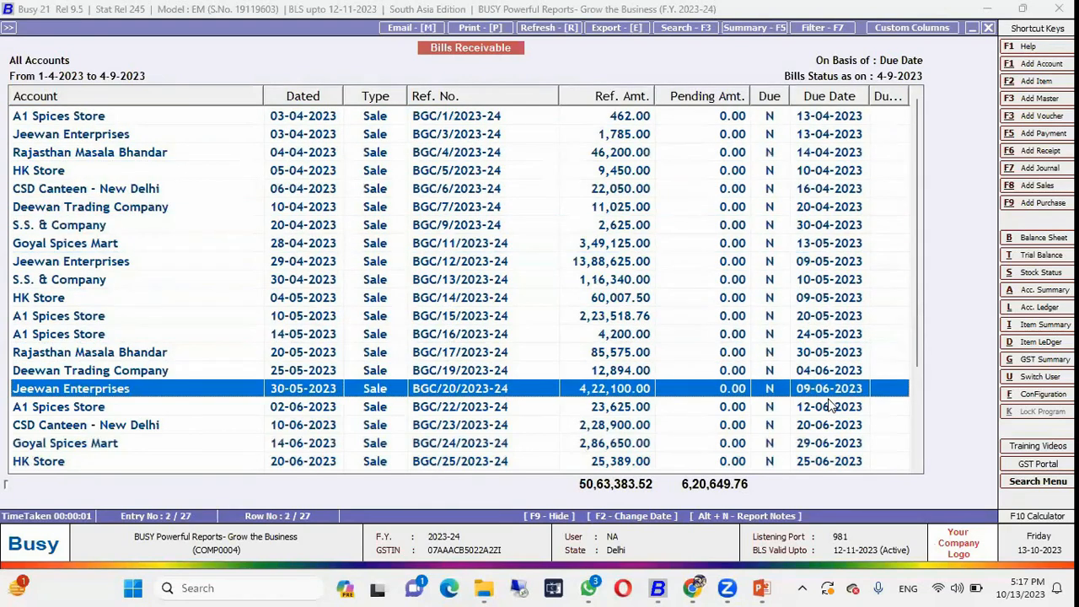
{"action": "key", "text": "End"}
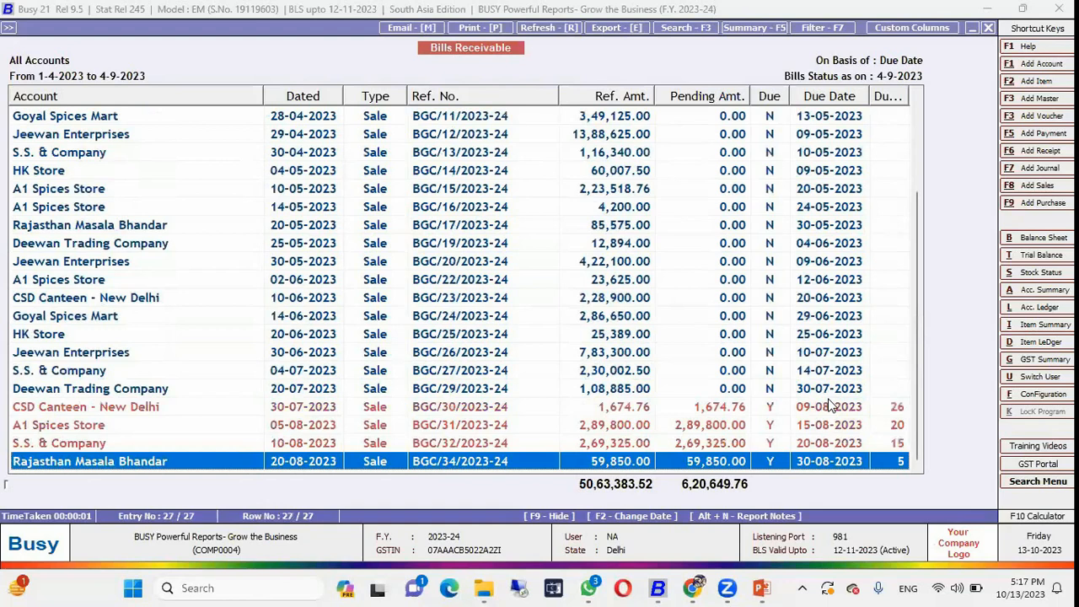
{"action": "key", "text": "Up"}
{"action": "key", "text": "Up"}
{"action": "key", "text": "Up"}
{"action": "key", "text": "Up"}
{"action": "key", "text": "Down"}
{"action": "key", "text": "Down"}
{"action": "key", "text": "Down"}
{"action": "key", "text": "Down"}
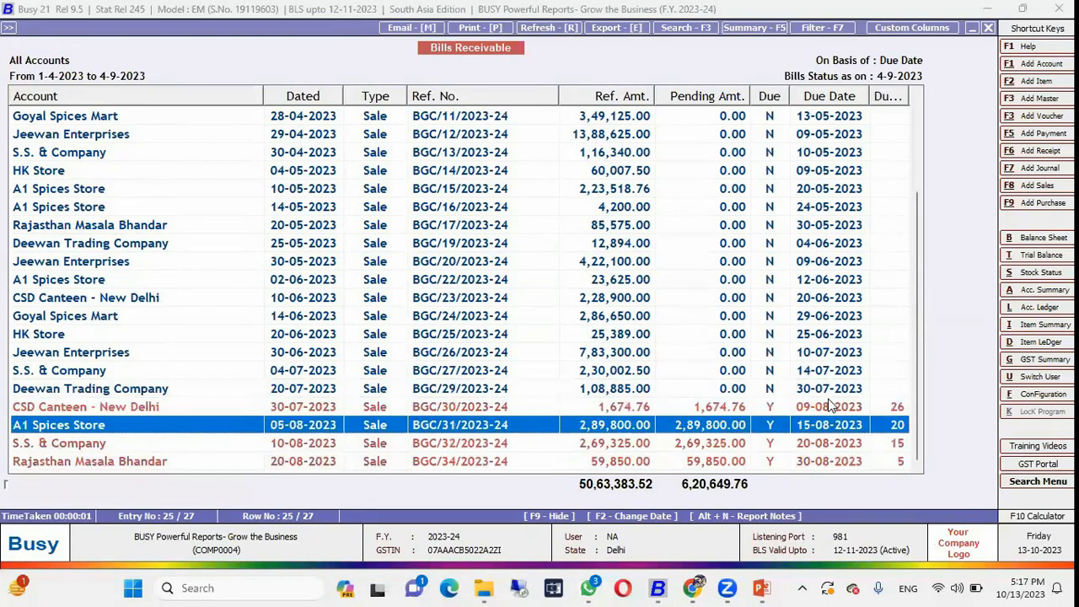
{"action": "key", "text": "Up"}
{"action": "key", "text": "Up"}
{"action": "key", "text": "Up"}
{"action": "key", "text": "Up"}
{"action": "key", "text": "Down"}
{"action": "key", "text": "Down"}
{"action": "key", "text": "Escape"}
{"action": "key", "text": "Escape"}
{"action": "key", "text": "Escape"}
{"action": "key", "text": "Escape"}
{"action": "key", "text": "Down"}
{"action": "key", "text": "Down"}
{"action": "key", "text": "Down"}
{"action": "key", "text": "Down"}
{"action": "key", "text": "Down"}
{"action": "key", "text": "Down"}
{"action": "key", "text": "Up"}
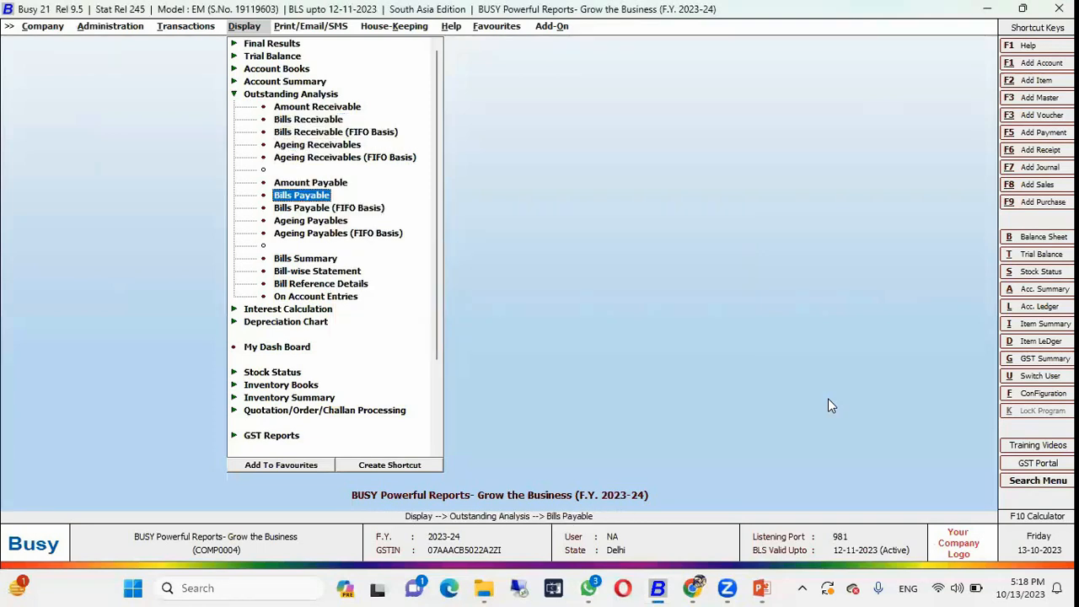
Start the Interest Calculation on Bills Receivable for all accounts
{"action": "key", "text": "Up"}
{"action": "key", "text": "Up"}
{"action": "key", "text": "Up"}
{"action": "key", "text": "Up"}
{"action": "key", "text": "Up"}
{"action": "key", "text": "Up"}
{"action": "key", "text": "Up"}
{"action": "key", "text": "Left"}
{"action": "key", "text": "Down"}
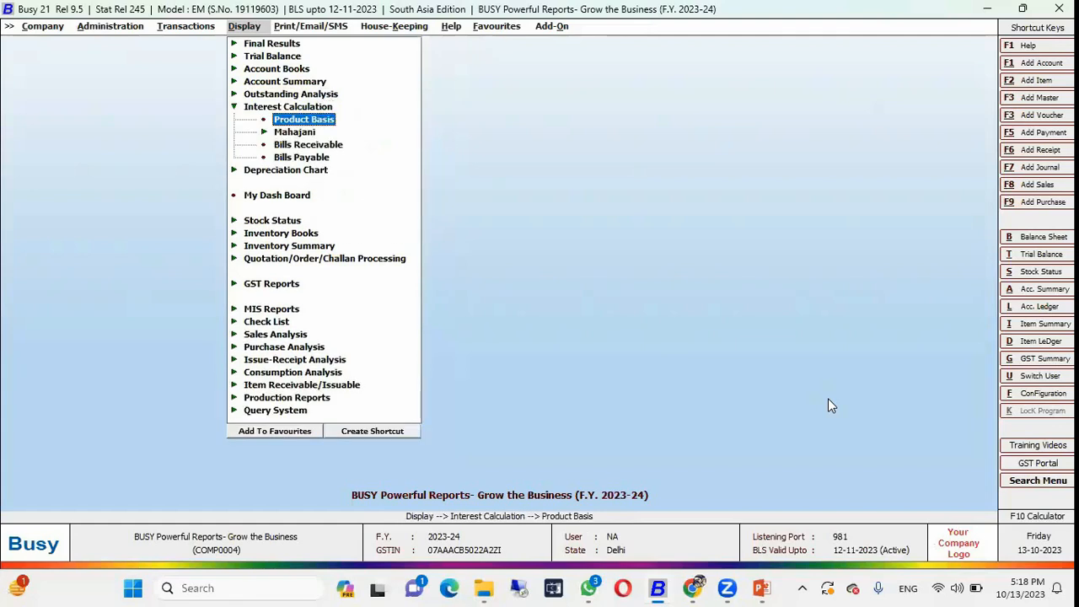
{"action": "key", "text": "Down"}
{"action": "key", "text": "Down"}
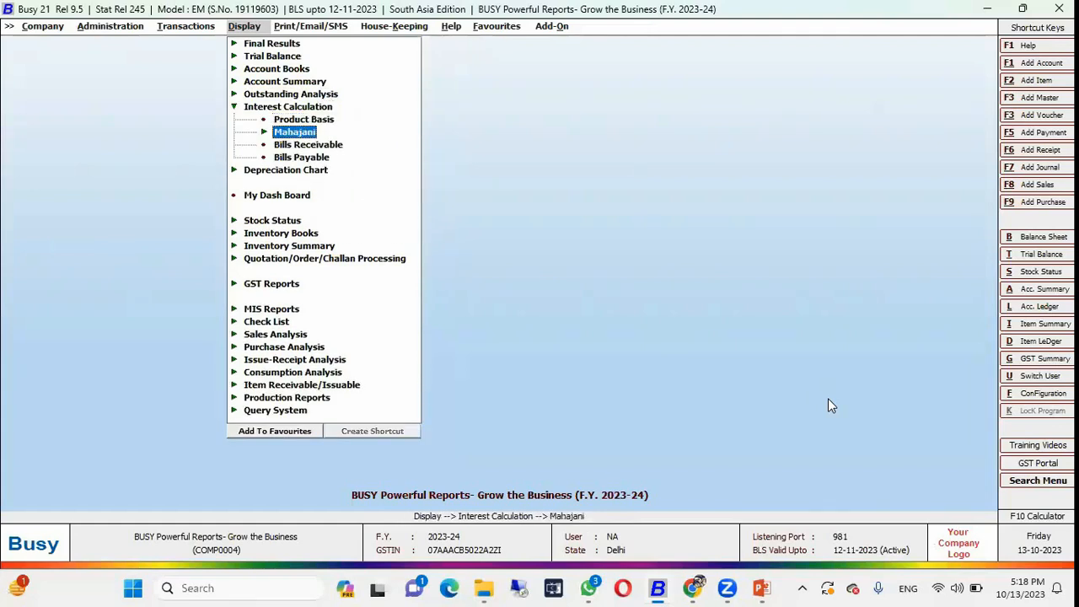
{"action": "key", "text": "Return"}
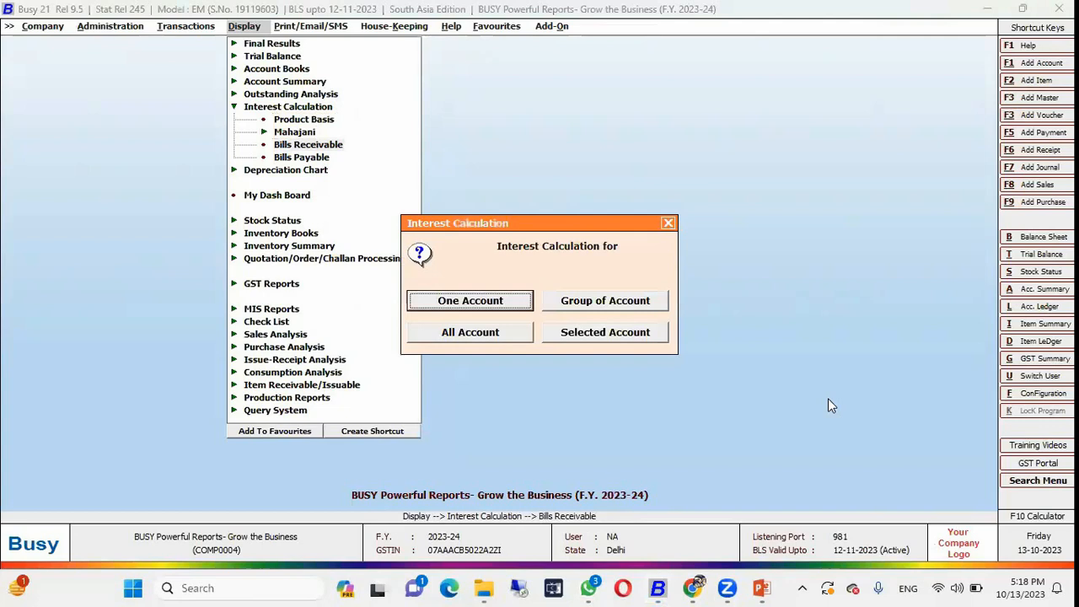
{"action": "key", "text": "Tab"}
{"action": "key", "text": "Tab"}
{"action": "key", "text": "Return"}
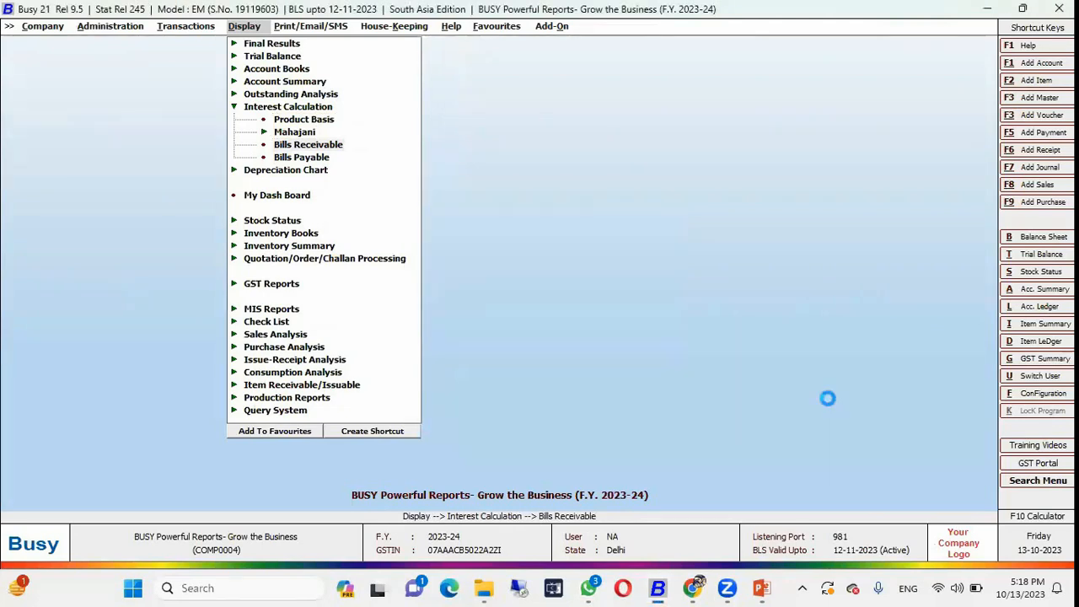
Calculate interest on bills receivable from 01-04-2023 to 04-09-2023 as on 04-09-2023 at a 12% rate
{"action": "key", "text": "Return"}
{"action": "key", "text": "Return"}
{"action": "key", "text": "Return"}
{"action": "key", "text": "Return"}
{"action": "key", "text": "Return"}
{"action": "key", "text": "Return"}
{"action": "key", "text": "Return"}
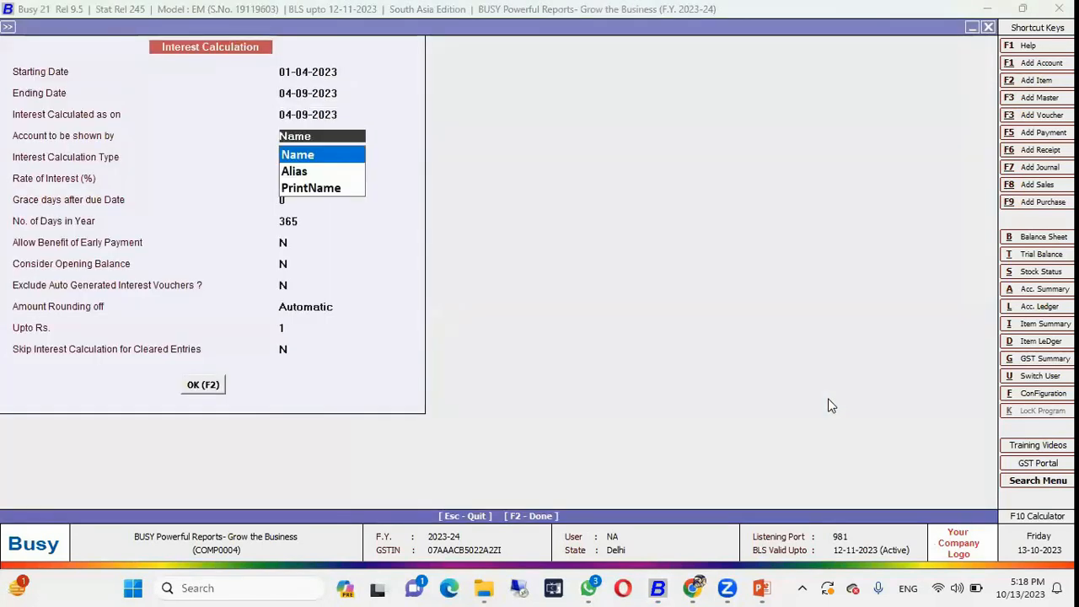
{"action": "key", "text": "Up"}
{"action": "key", "text": "Up"}
{"action": "type", "text": "12"}
{"action": "key", "text": "Return"}
{"action": "key", "text": "Return"}
{"action": "key", "text": "Return"}
{"action": "key", "text": "Return"}
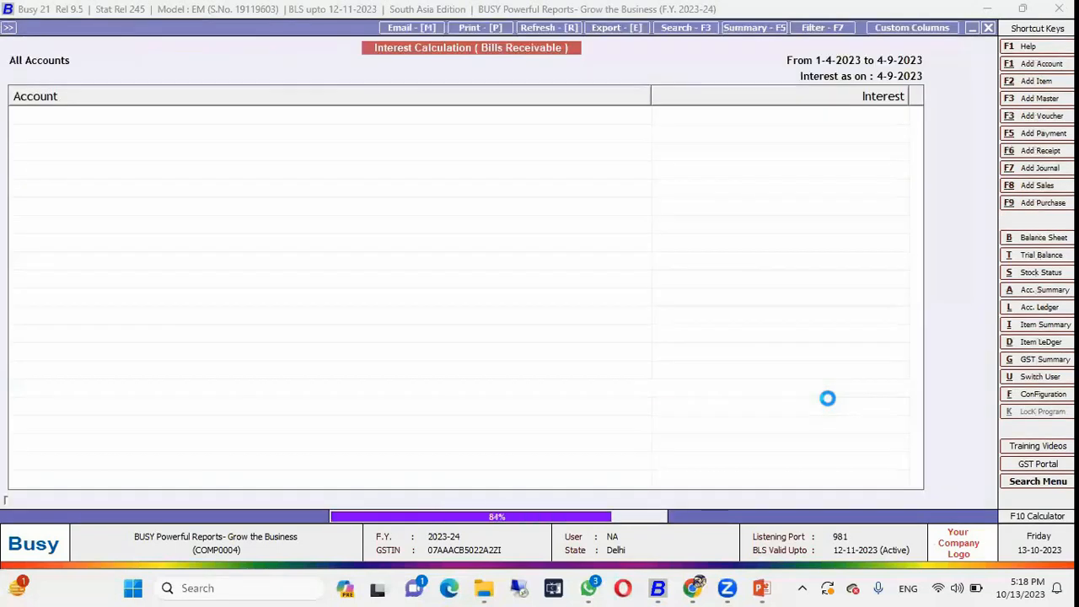
Examine the interest amount calculated for each party in the Bills Receivable interest report
{"action": "key", "text": "Down"}
{"action": "key", "text": "Down"}
{"action": "key", "text": "Down"}
{"action": "key", "text": "Down"}
{"action": "key", "text": "Down"}
{"action": "key", "text": "Down"}
{"action": "key", "text": "Down"}
{"action": "key", "text": "Up"}
{"action": "key", "text": "Up"}
{"action": "key", "text": "Up"}
{"action": "key", "text": "Up"}
{"action": "key", "text": "Up"}
{"action": "key", "text": "Up"}
{"action": "key", "text": "Up"}
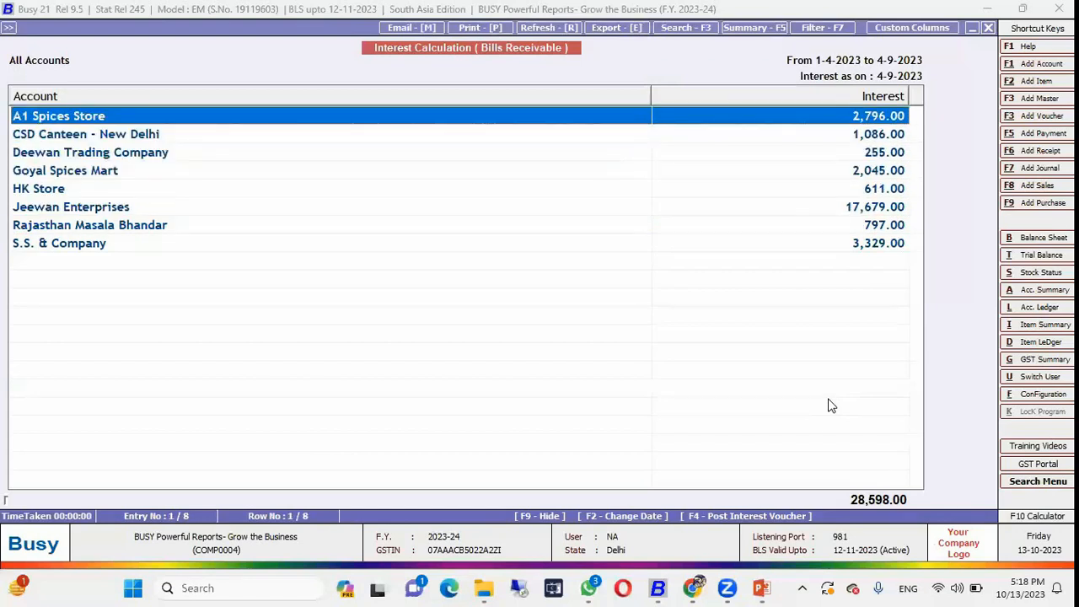
View the interest voucher generation options for all parties in the Main series, and close the report without posting
{"action": "key", "text": "F4"}
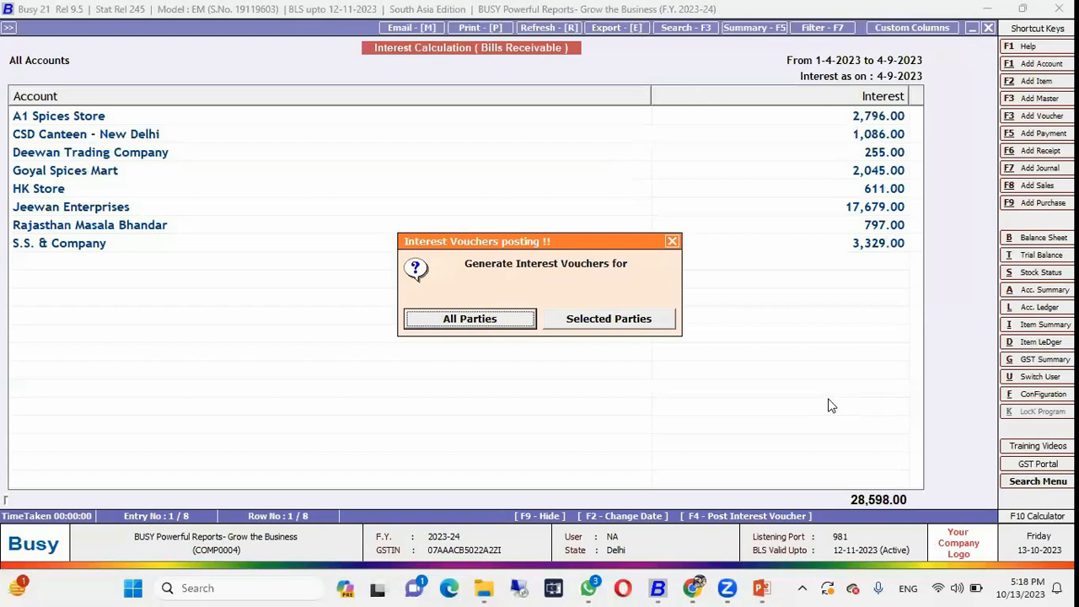
{"action": "key", "text": "Return"}
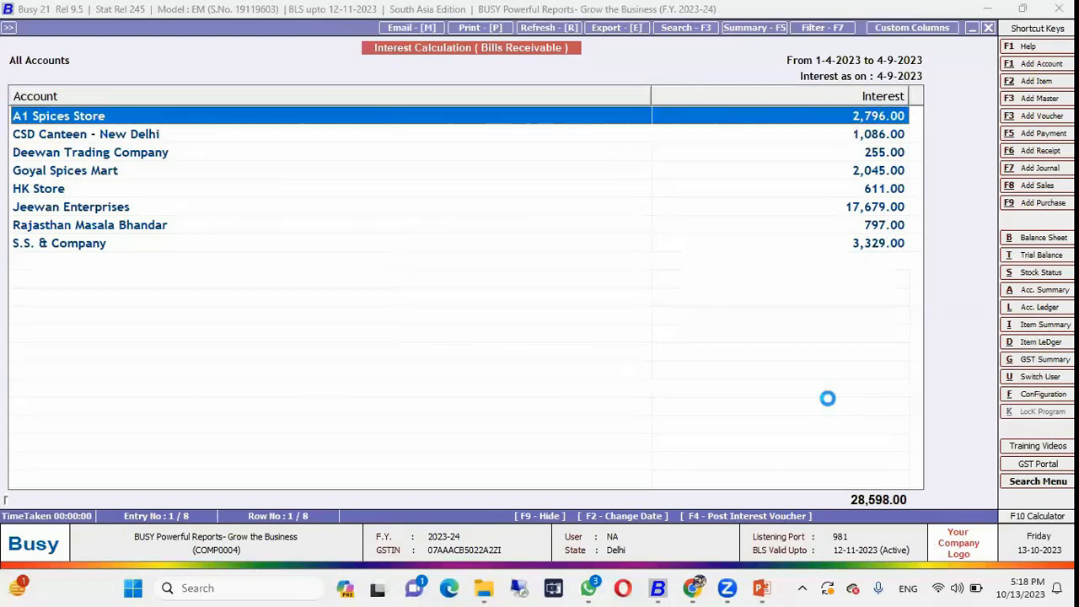
{"action": "key", "text": "Return"}
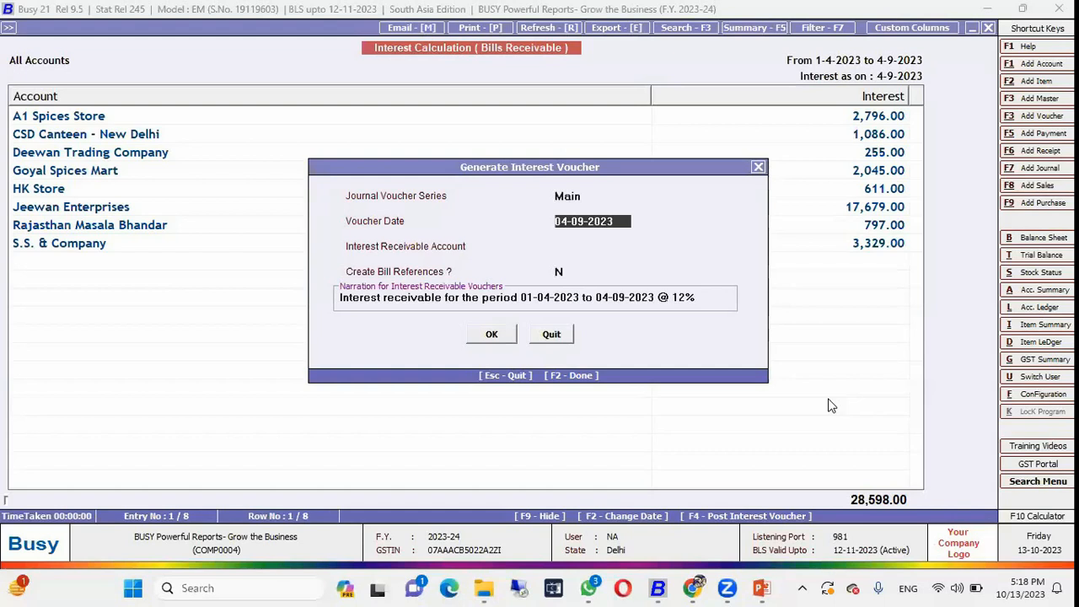
{"action": "key", "text": "Escape"}
{"action": "key", "text": "Escape"}
{"action": "key", "text": "Escape"}
{"action": "key", "text": "Escape"}
Generate the Income Tax Act Depreciation Chart using Depreciation A/c as the depreciation account
{"action": "key", "text": "Down"}
{"action": "key", "text": "Return"}
{"action": "key", "text": "Return"}
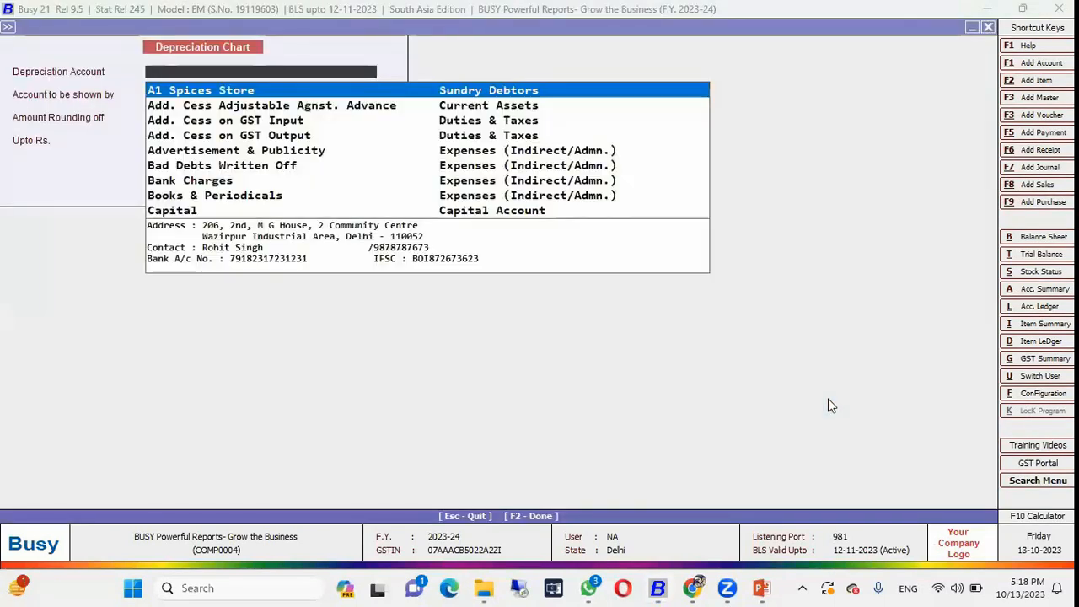
{"action": "type", "text": "de"}
{"action": "key", "text": "Down"}
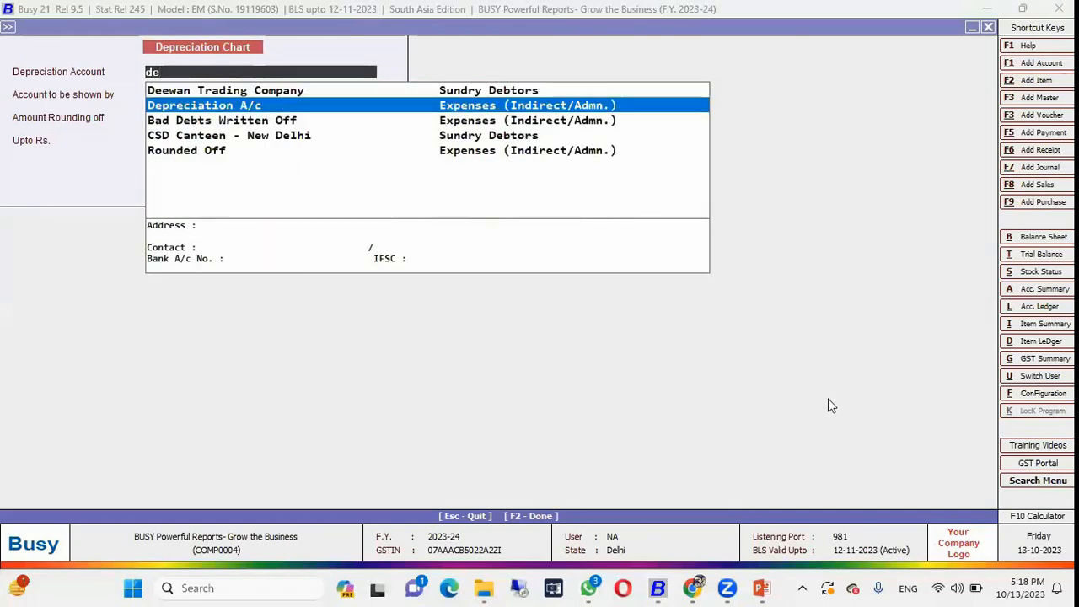
{"action": "key", "text": "Return"}
{"action": "key", "text": "Return"}
{"action": "key", "text": "Return"}
{"action": "key", "text": "Return"}
{"action": "key", "text": "Return"}
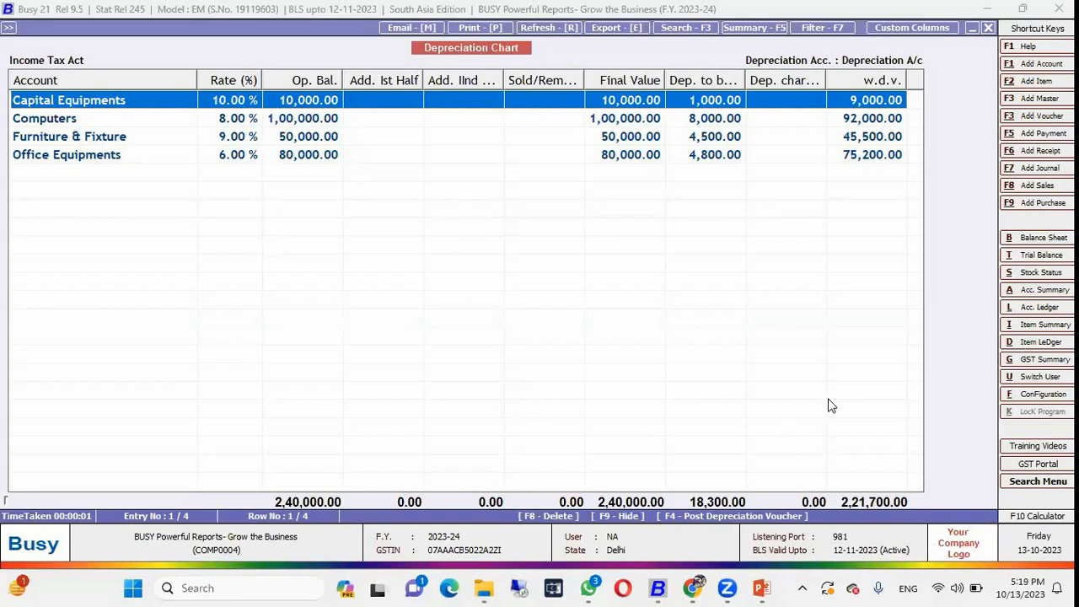
Post the depreciation voucher in the Main series dated 31-03-2024 to Depreciation A/c, and close the Depreciation Chart
{"action": "key", "text": "F4"}
{"action": "key", "text": "Return"}
{"action": "key", "text": "Return"}
{"action": "key", "text": "Return"}
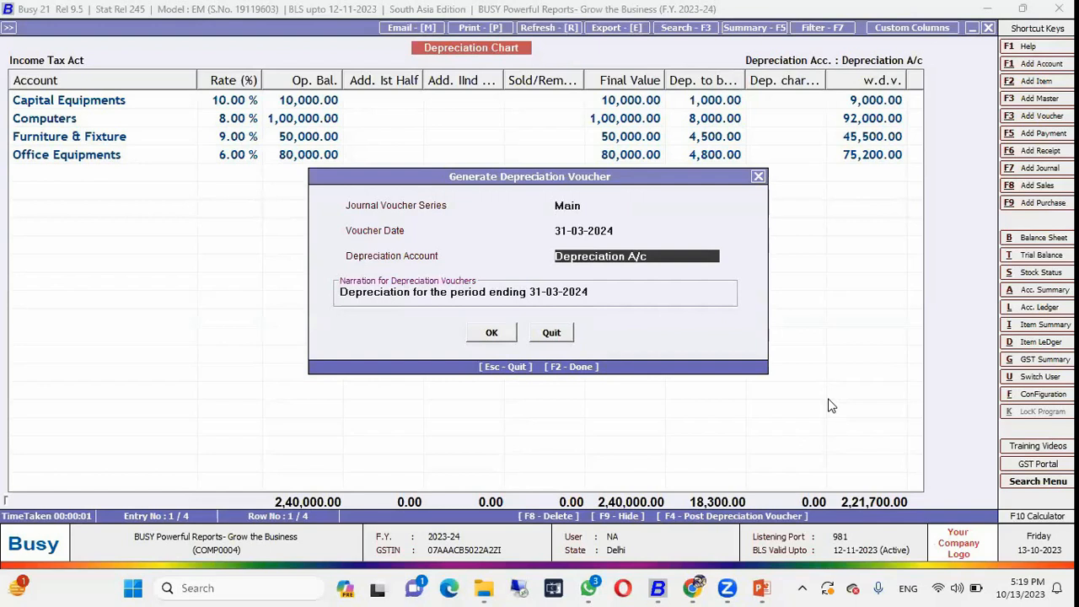
{"action": "key", "text": "F2"}
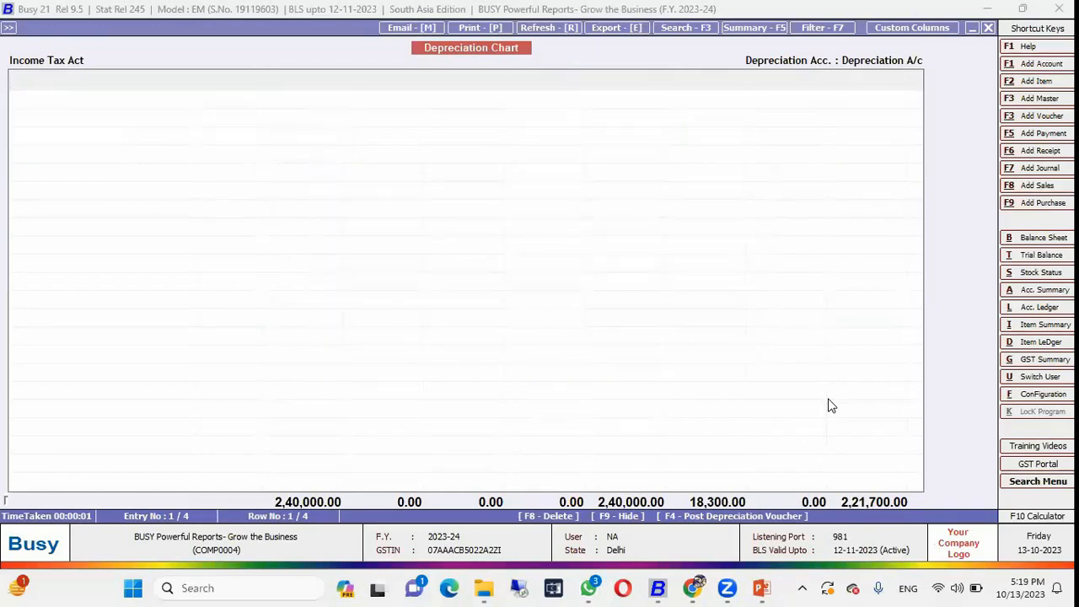
{"action": "key", "text": "Escape"}
{"action": "key", "text": "Escape"}
{"action": "key", "text": "Escape"}
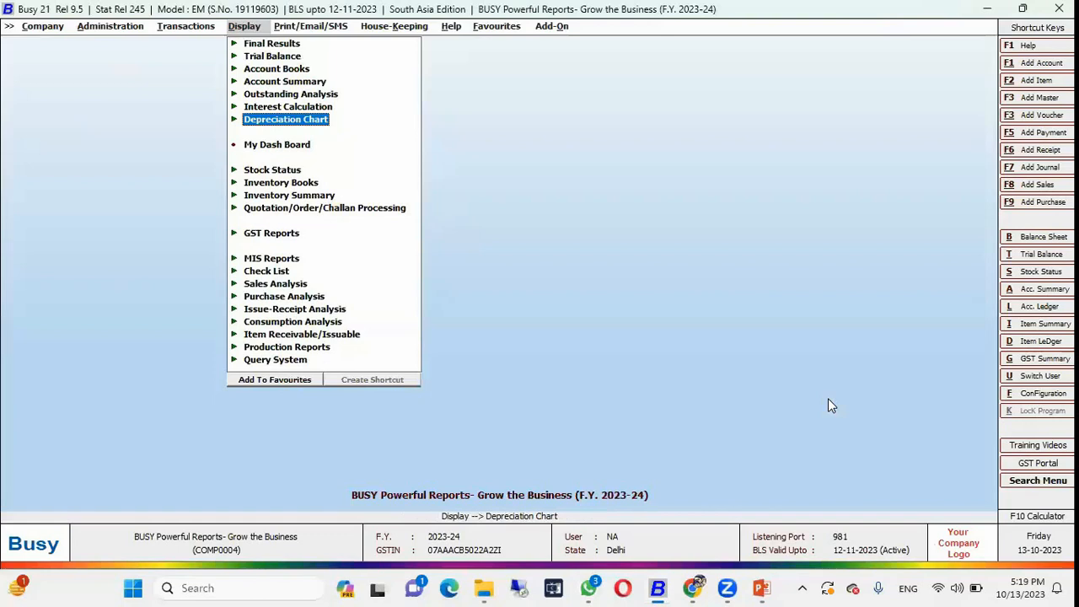
{"action": "key", "text": "Up"}
{"action": "key", "text": "Up"}
{"action": "key", "text": "Up"}
{"action": "key", "text": "Up"}
{"action": "key", "text": "Up"}
{"action": "key", "text": "Up"}
{"action": "key", "text": "Down"}
{"action": "key", "text": "Down"}
{"action": "key", "text": "Down"}
{"action": "key", "text": "Down"}
{"action": "key", "text": "Down"}
{"action": "key", "text": "Down"}
{"action": "key", "text": "Down"}
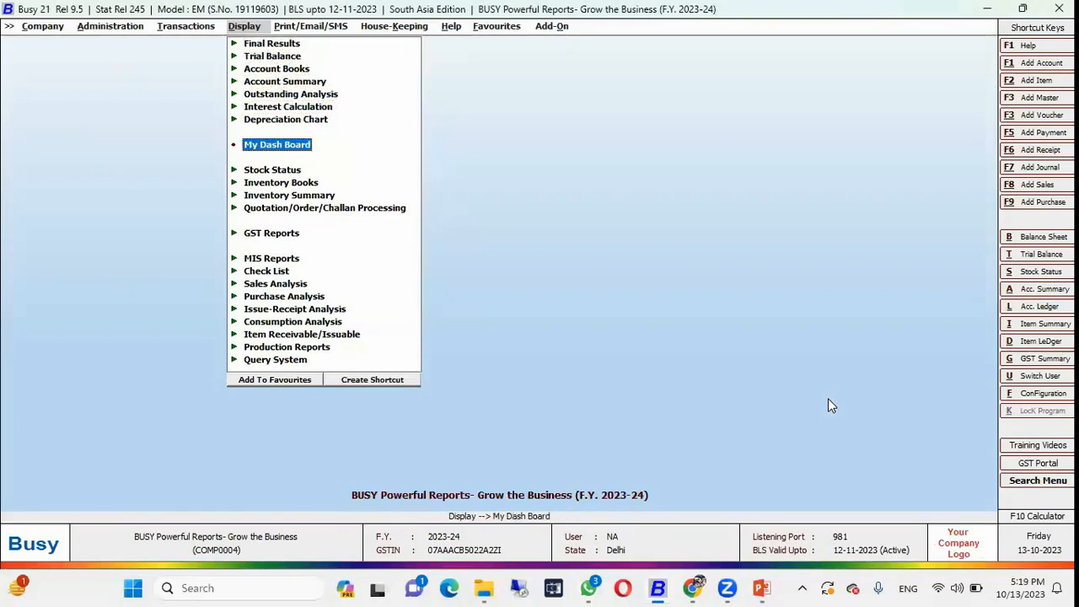
{"action": "key", "text": "Up"}
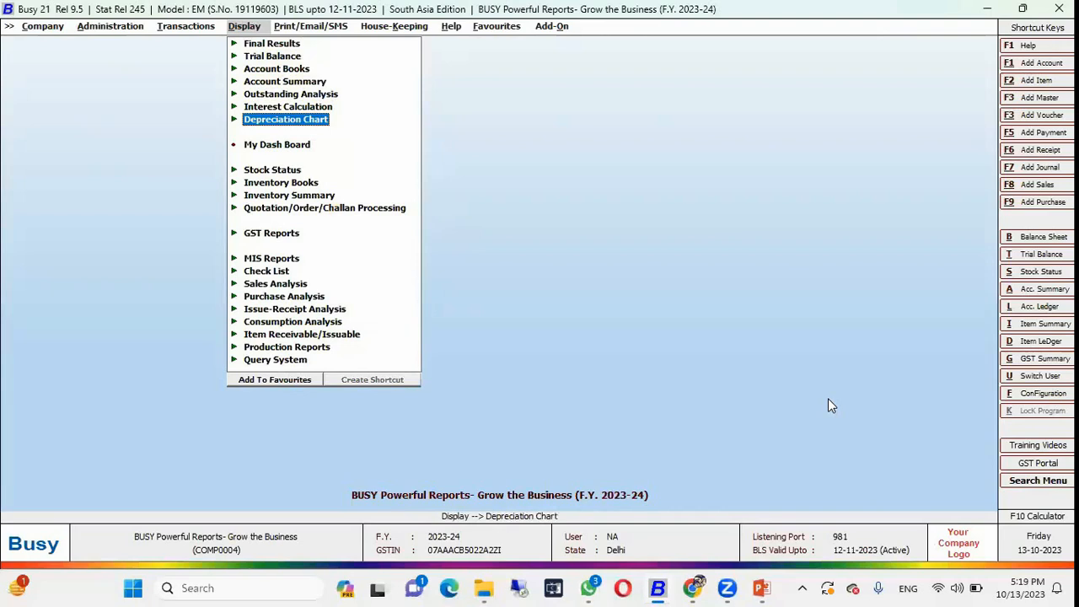
Switch to the PowerPoint presentation to view the Accounting Reports slide
{"action": "left_click", "coordinate": [759, 588]}
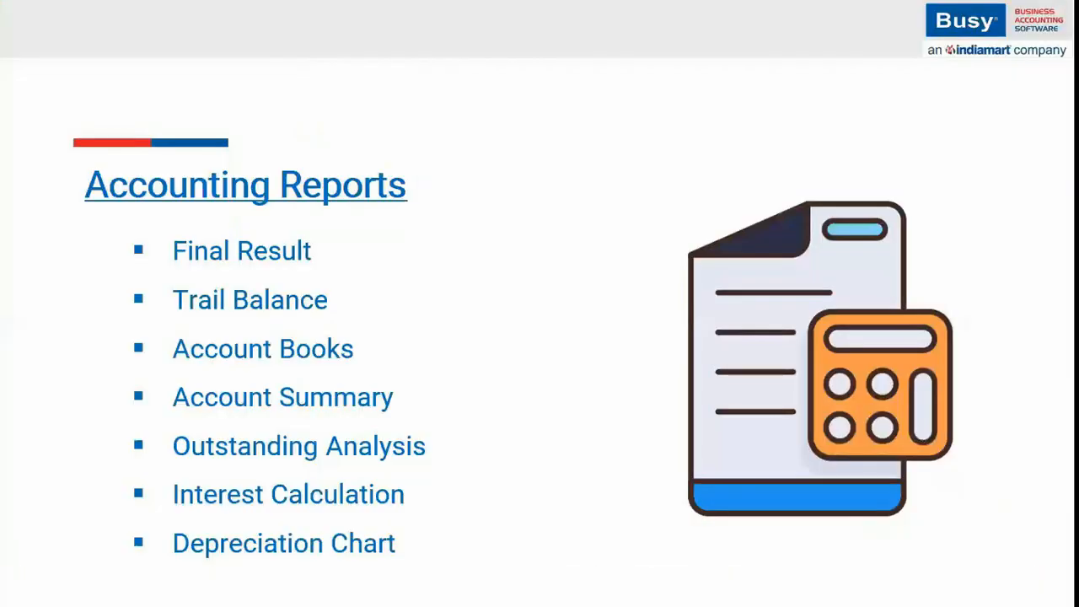
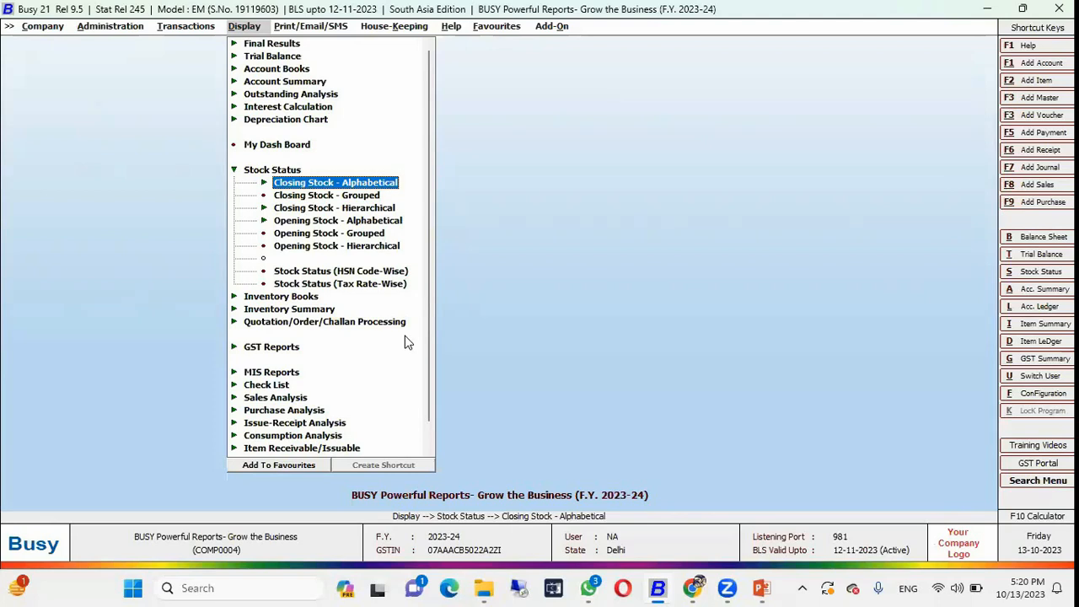
View the alphabetical Closing Stock report of opening, inward, outward and closing quantities for all items in Main Store through 4-9-2023, then close it
{"action": "key", "text": "Down"}
{"action": "key", "text": "Down"}
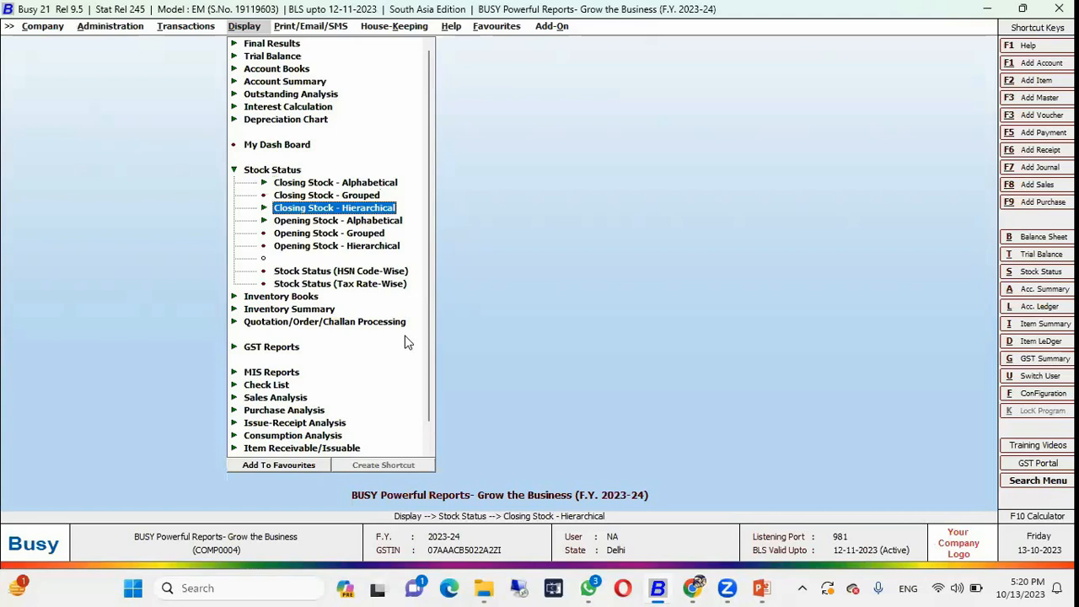
{"action": "key", "text": "Up"}
{"action": "key", "text": "Up"}
{"action": "key", "text": "Return"}
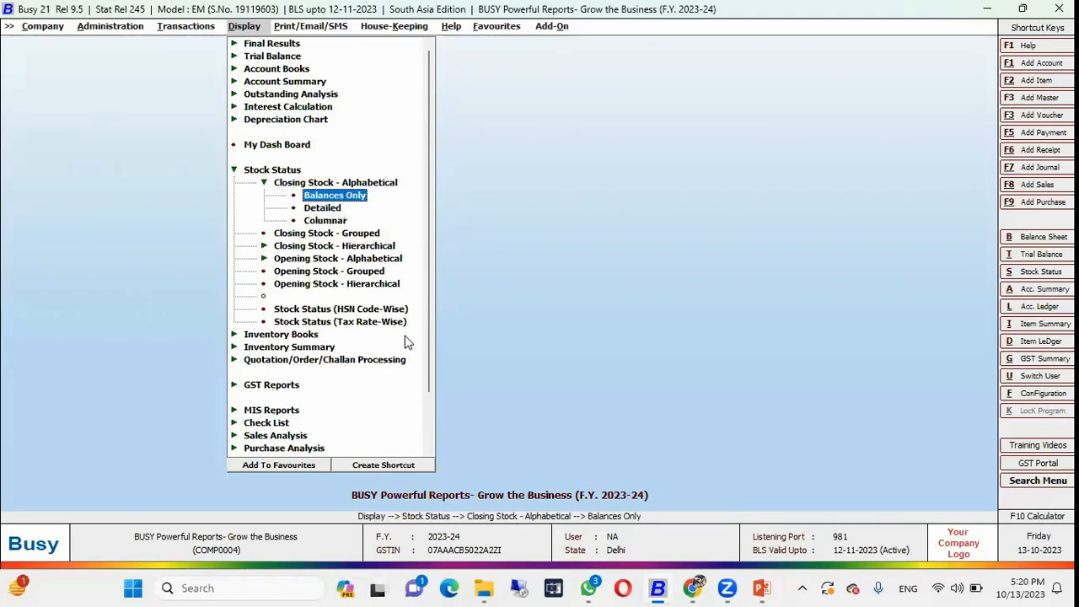
{"action": "key", "text": "Return"}
{"action": "key", "text": "Return"}
{"action": "key", "text": "F2"}
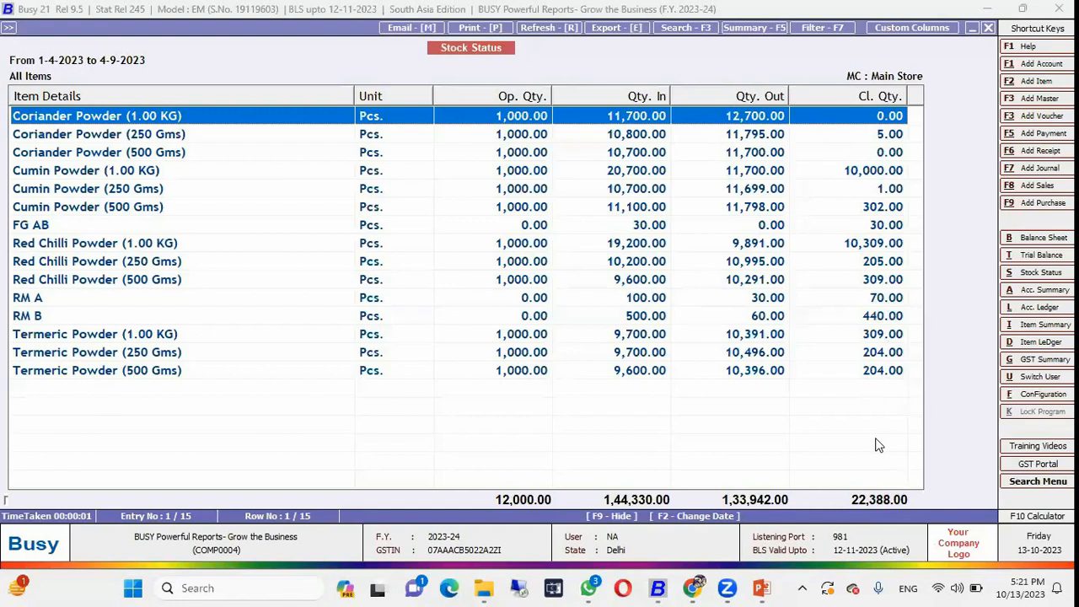
{"action": "key", "text": "Escape"}
Generate the detailed hierarchical Closing Stock report for all material centres from 1-4-2023 to 4-9-2023
{"action": "key", "text": "Down"}
{"action": "key", "text": "Down"}
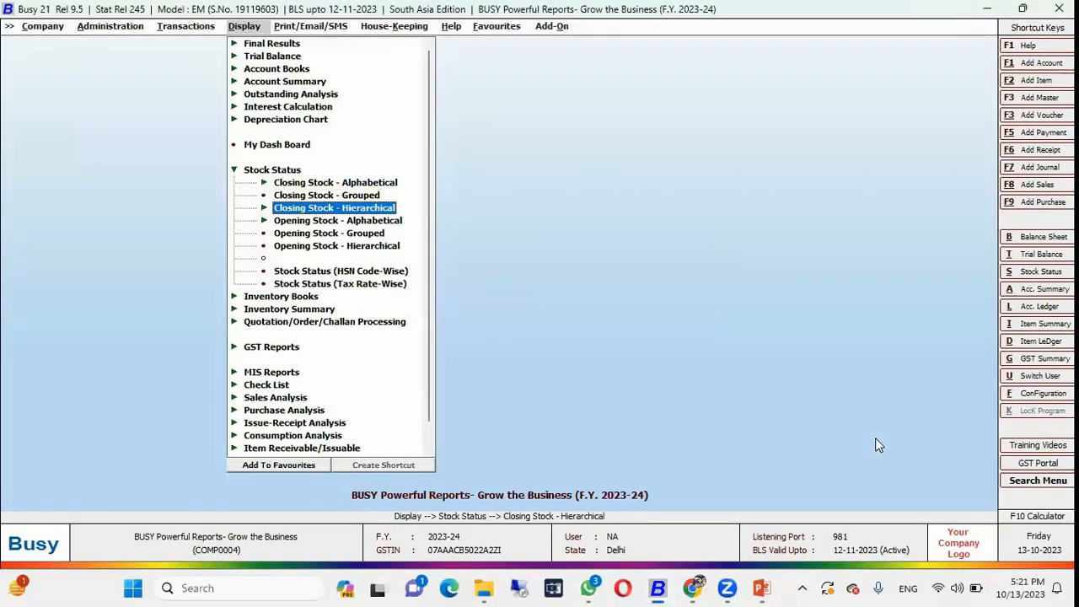
{"action": "key", "text": "Return"}
{"action": "key", "text": "Down"}
{"action": "key", "text": "Down"}
{"action": "key", "text": "Up"}
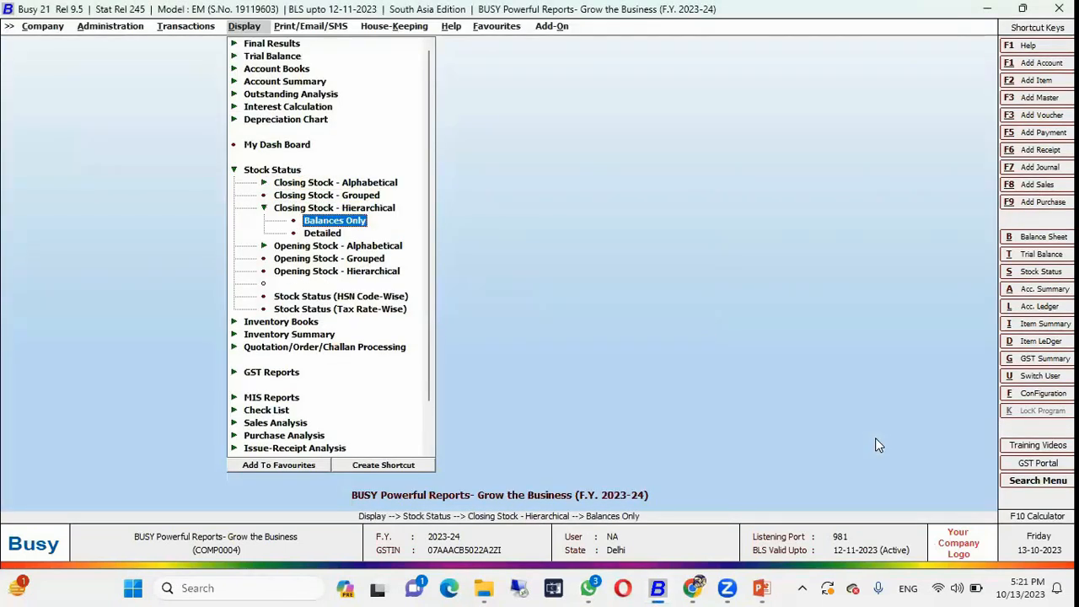
{"action": "key", "text": "Down"}
{"action": "key", "text": "Return"}
{"action": "key", "text": "Return"}
{"action": "key", "text": "Return"}
{"action": "key", "text": "Return"}
{"action": "key", "text": "Return"}
{"action": "key", "text": "F2"}
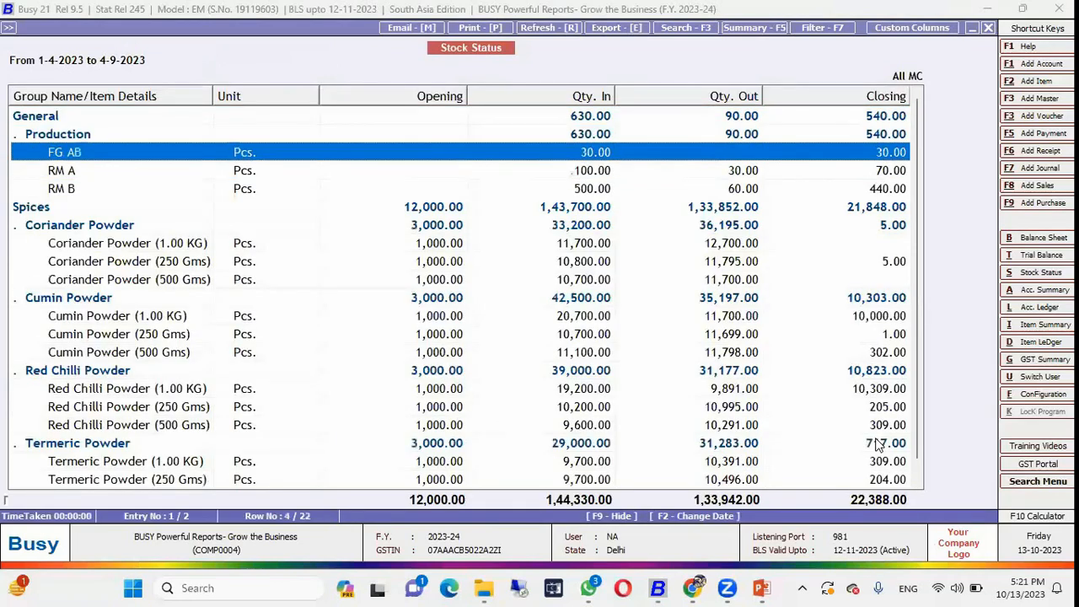
Examine the opening, inward, outward and closing quantities of the General and Spices groups and their items, then close the Stock Status report
{"action": "key", "text": "Up"}
{"action": "key", "text": "Up"}
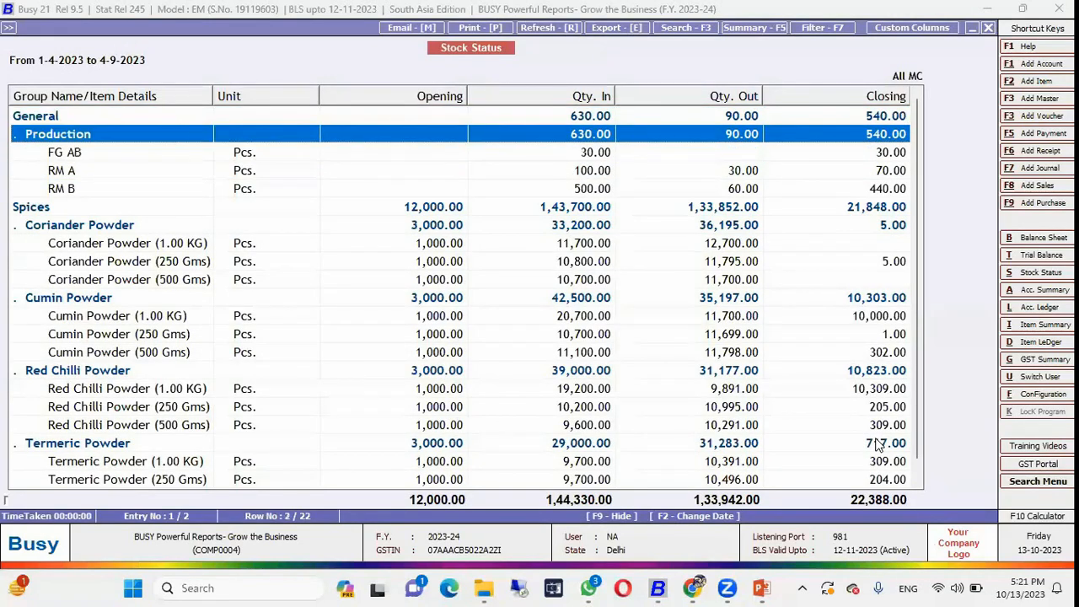
{"action": "key", "text": "Down"}
{"action": "key", "text": "Down"}
{"action": "key", "text": "Down"}
{"action": "key", "text": "Down"}
{"action": "key", "text": "Down"}
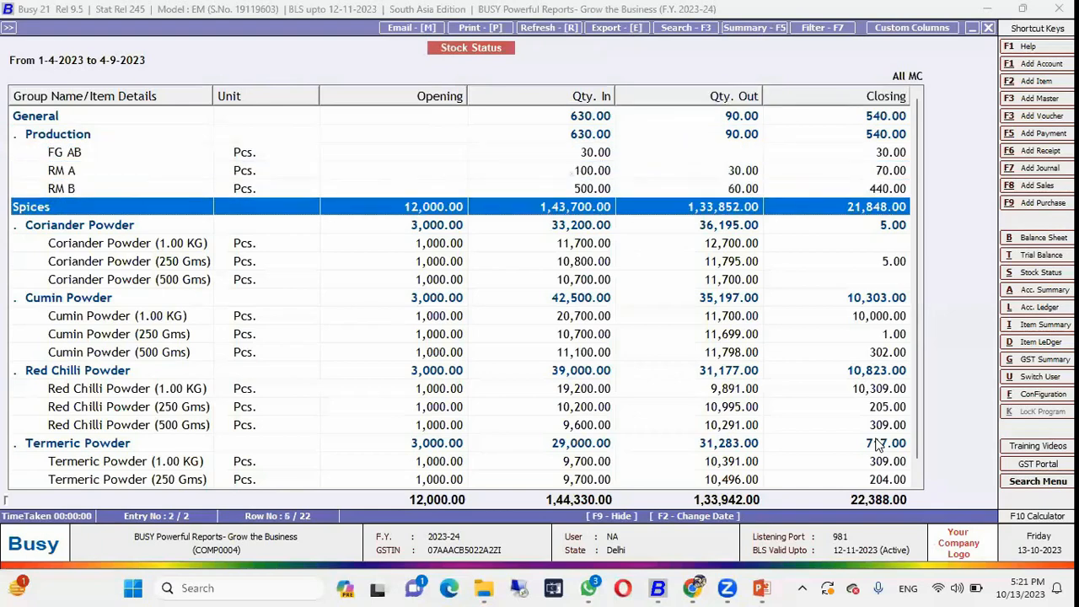
{"action": "key", "text": "Down"}
{"action": "key", "text": "Down"}
{"action": "key", "text": "Down"}
{"action": "key", "text": "Down"}
{"action": "key", "text": "Down"}
{"action": "key", "text": "Down"}
{"action": "key", "text": "Down"}
{"action": "key", "text": "Down"}
{"action": "key", "text": "Down"}
{"action": "key", "text": "Down"}
{"action": "key", "text": "Down"}
{"action": "key", "text": "Down"}
{"action": "key", "text": "Down"}
{"action": "key", "text": "Down"}
{"action": "key", "text": "Down"}
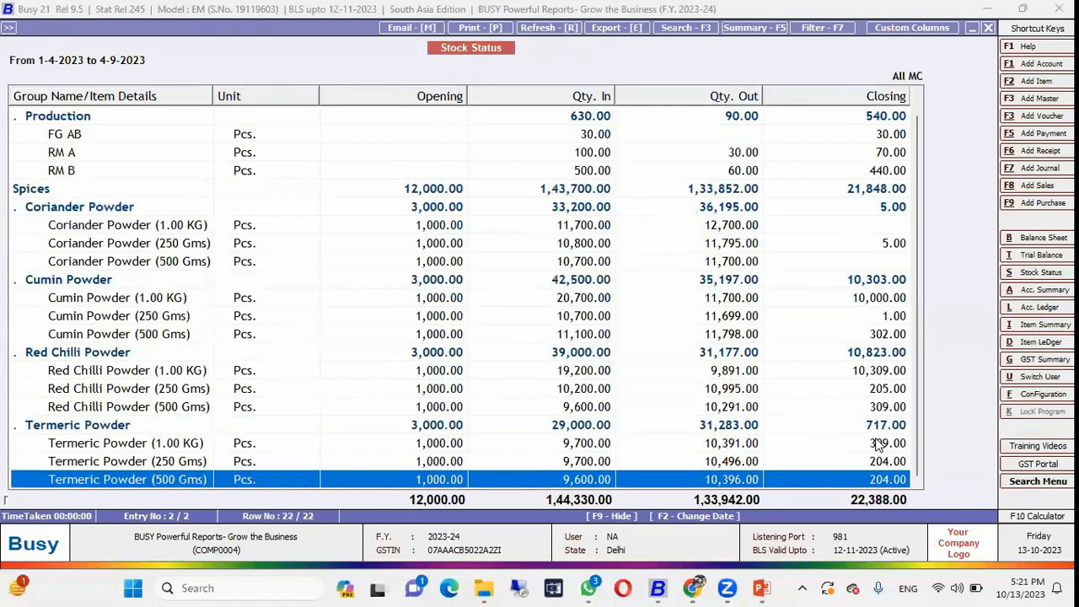
{"action": "key", "text": "Up"}
{"action": "key", "text": "Up"}
{"action": "key", "text": "Up"}
{"action": "key", "text": "Up"}
{"action": "key", "text": "Up"}
{"action": "key", "text": "Up"}
{"action": "key", "text": "Up"}
{"action": "key", "text": "Up"}
{"action": "key", "text": "Up"}
{"action": "key", "text": "Up"}
{"action": "key", "text": "Up"}
{"action": "key", "text": "Up"}
{"action": "key", "text": "Up"}
{"action": "key", "text": "Up"}
{"action": "key", "text": "Up"}
{"action": "key", "text": "Up"}
{"action": "key", "text": "Up"}
{"action": "key", "text": "Up"}
{"action": "key", "text": "Up"}
{"action": "key", "text": "Up"}
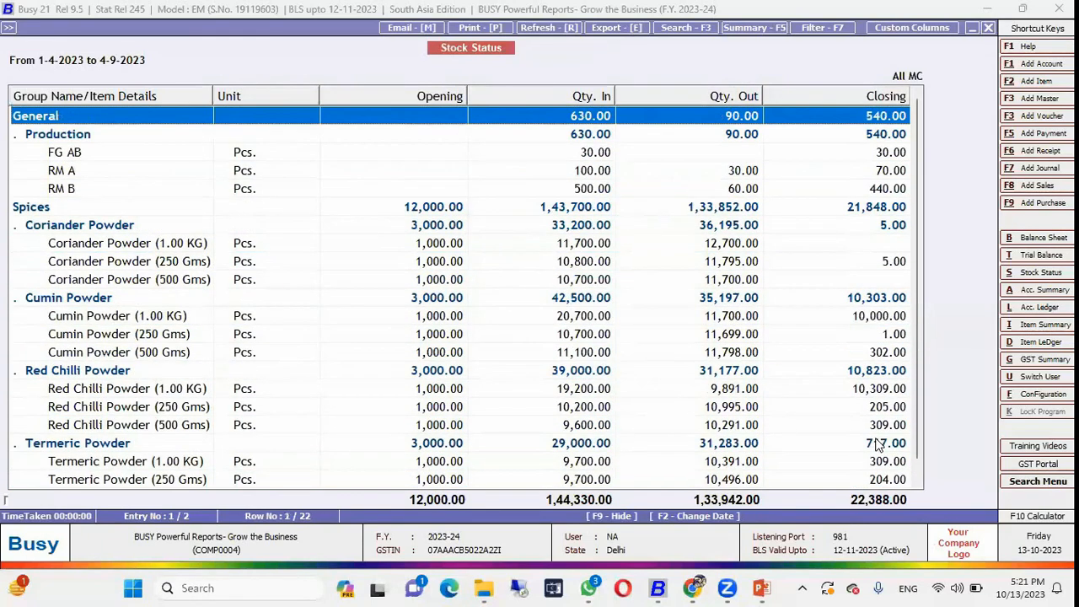
{"action": "key", "text": "Down"}
{"action": "key", "text": "Down"}
{"action": "key", "text": "Down"}
{"action": "key", "text": "Down"}
{"action": "key", "text": "Down"}
{"action": "key", "text": "Down"}
{"action": "key", "text": "Down"}
{"action": "key", "text": "Down"}
{"action": "key", "text": "Down"}
{"action": "key", "text": "Down"}
{"action": "key", "text": "Down"}
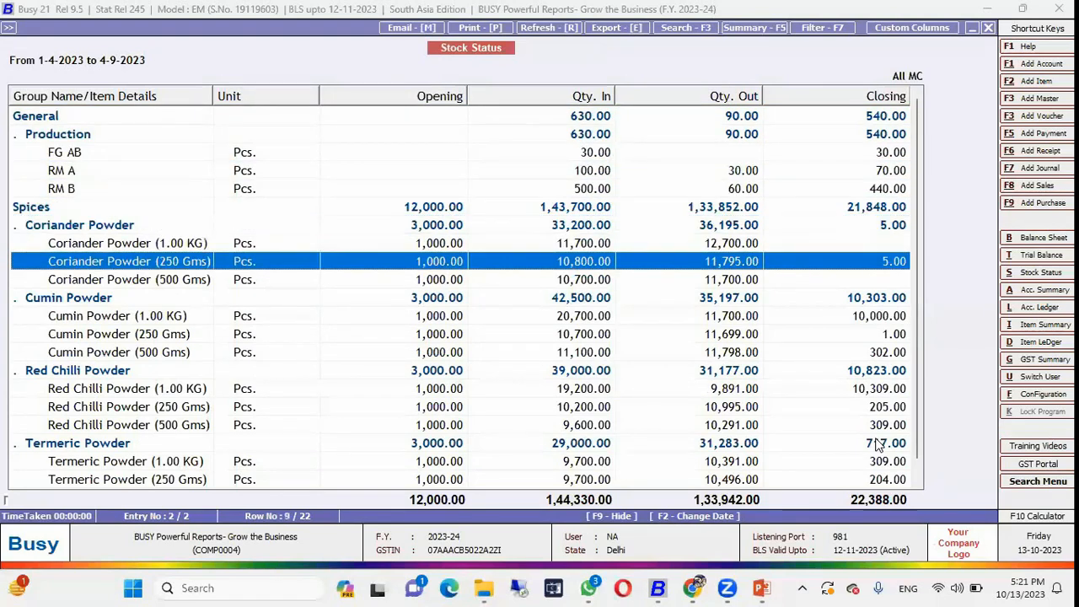
{"action": "key", "text": "Down"}
{"action": "key", "text": "Down"}
{"action": "key", "text": "Down"}
{"action": "key", "text": "Down"}
{"action": "key", "text": "Down"}
{"action": "key", "text": "Down"}
{"action": "key", "text": "Down"}
{"action": "key", "text": "Down"}
{"action": "key", "text": "Down"}
{"action": "key", "text": "Down"}
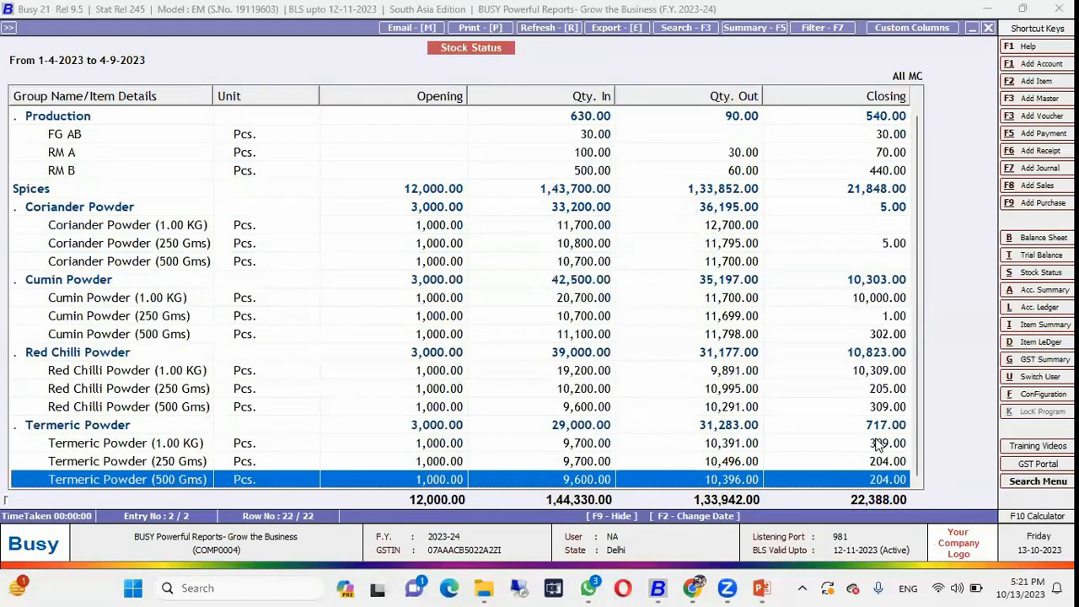
{"action": "key", "text": "Escape"}
{"action": "key", "text": "Escape"}
{"action": "key", "text": "Escape"}
Generate the item-wise Stock Ledger for Coriander Powder (1.00 KG) in Main Store from 01-04-2023 to 04-09-2023, without item values
{"action": "key", "text": "Up"}
{"action": "key", "text": "Up"}
{"action": "key", "text": "Up"}
{"action": "key", "text": "Left"}
{"action": "key", "text": "Down"}
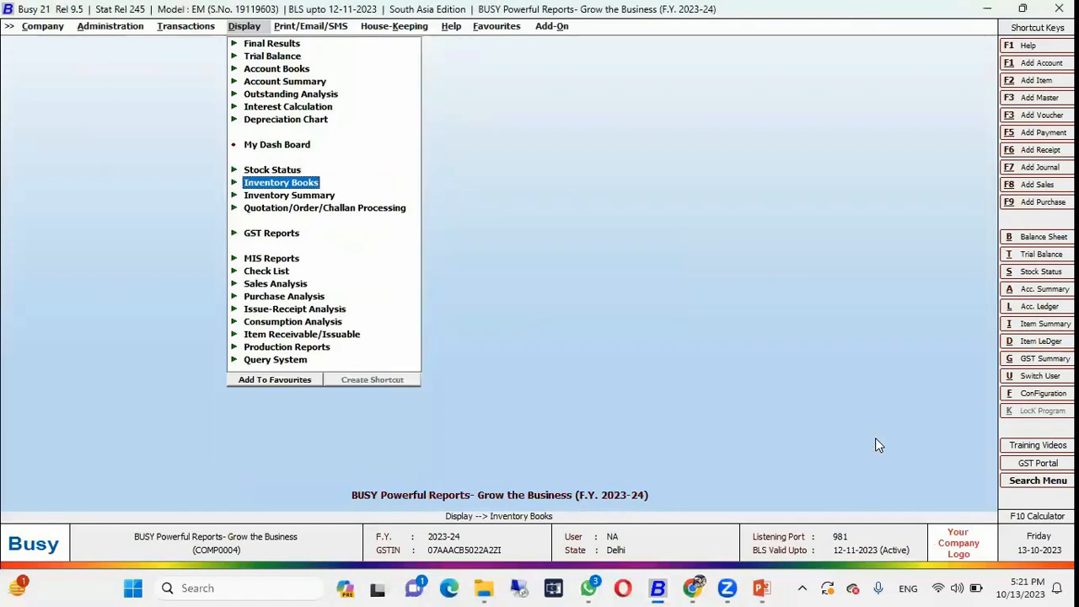
{"action": "key", "text": "Right"}
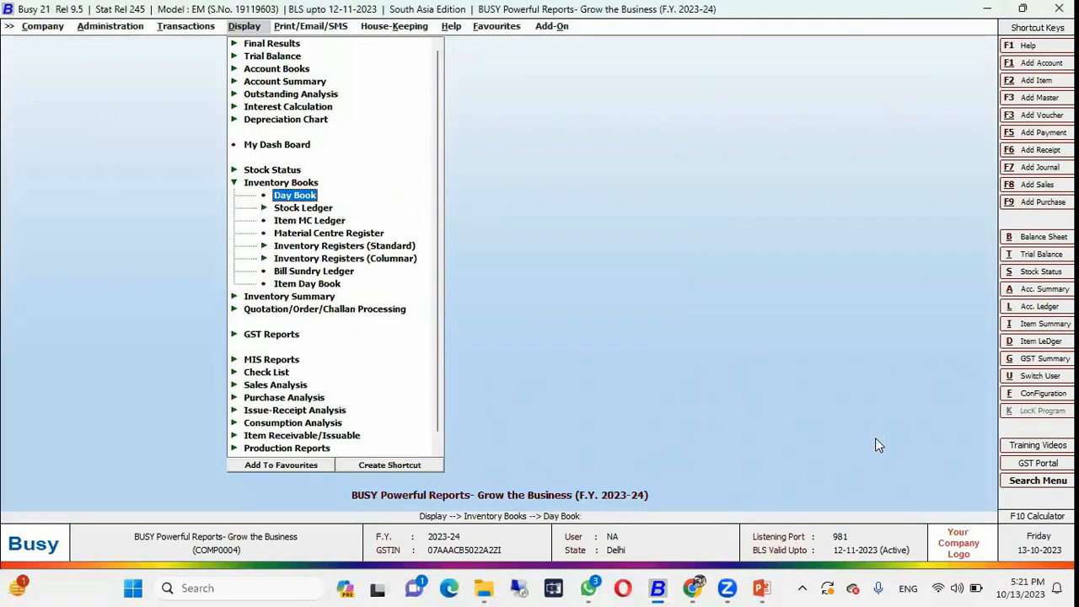
{"action": "key", "text": "Down"}
{"action": "key", "text": "Right"}
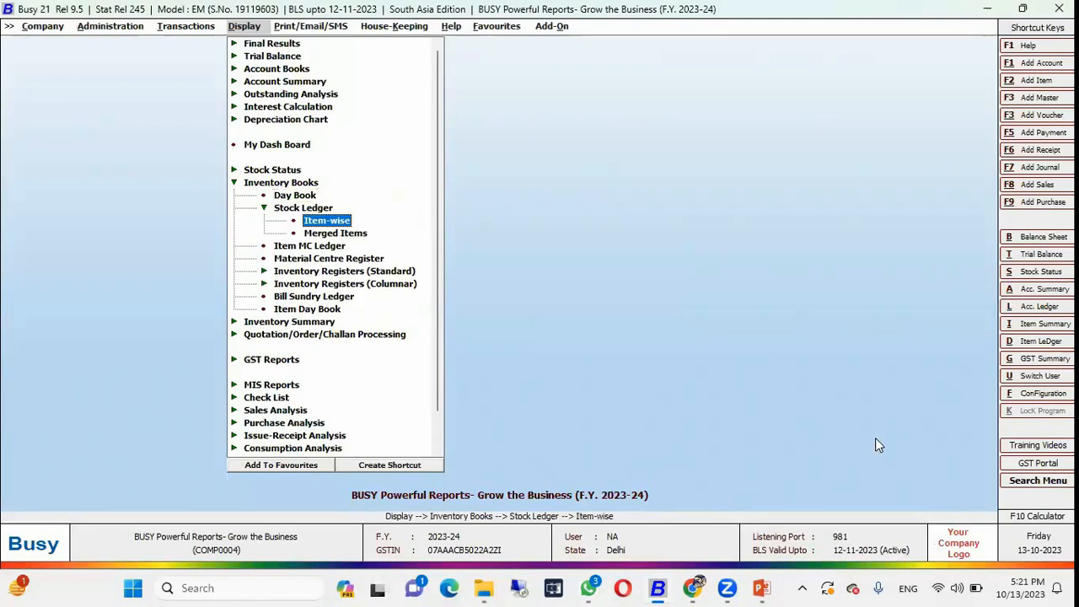
{"action": "key", "text": "Return"}
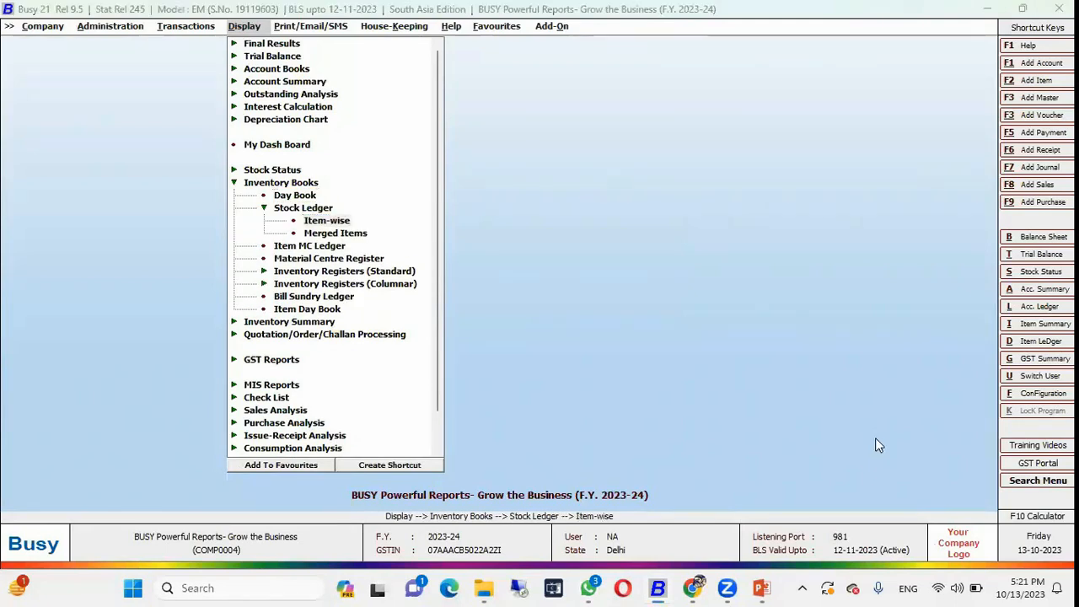
{"action": "key", "text": "Up"}
{"action": "key", "text": "Return"}
{"action": "key", "text": "Return"}
{"action": "key", "text": "Return"}
{"action": "key", "text": "Return"}
{"action": "key", "text": "Return"}
{"action": "key", "text": "Return"}
{"action": "key", "text": "Return"}
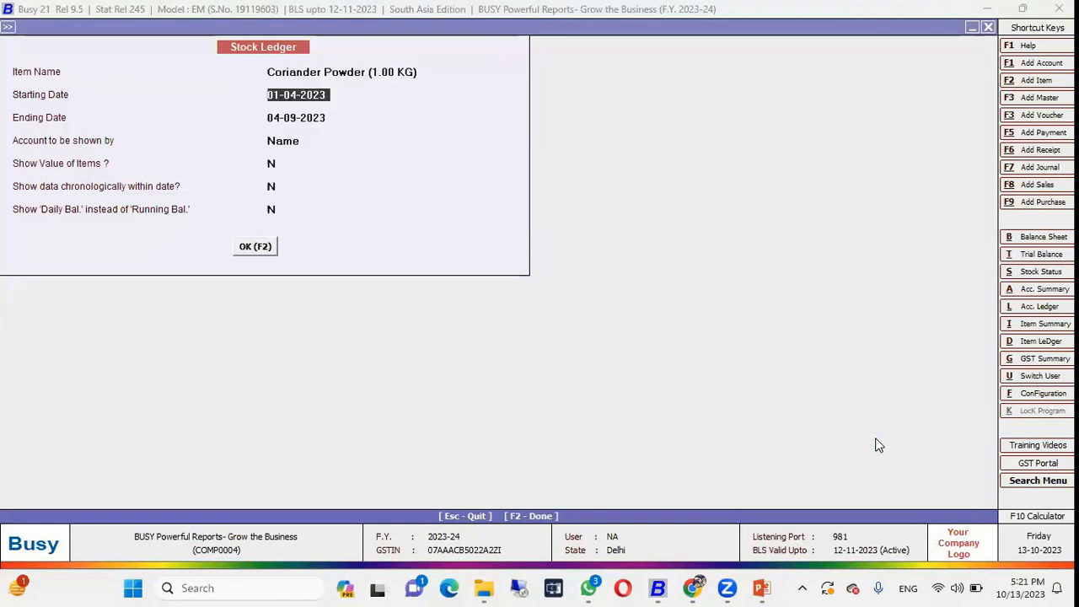
{"action": "key", "text": "Return"}
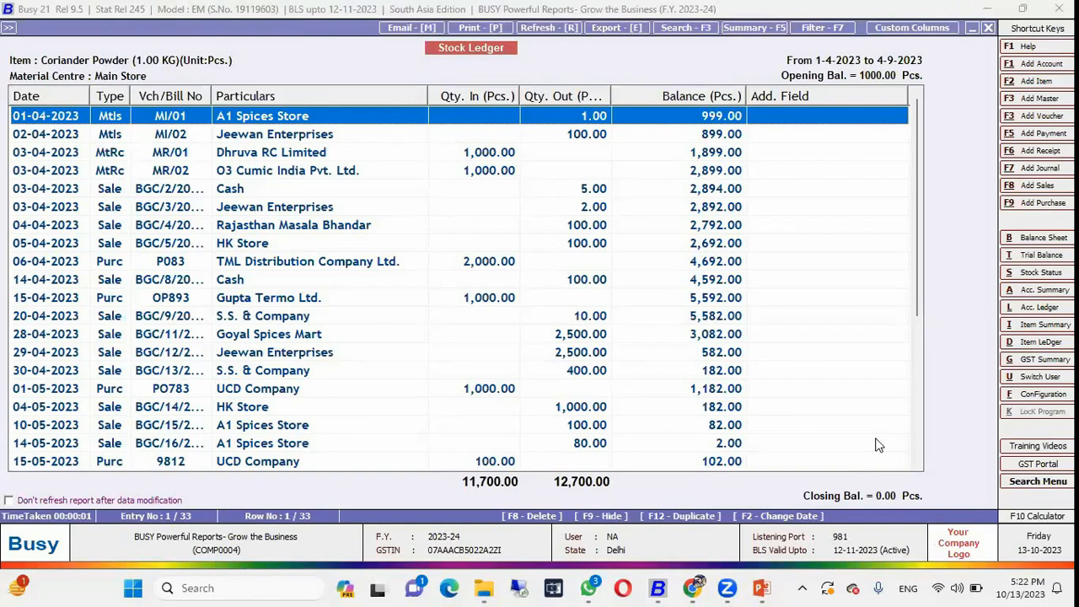
Examine the dated quantity-in, quantity-out and balance entries in the Coriander Powder (1.00 KG) Stock Ledger, then close the report
{"action": "key", "text": "Down"}
{"action": "key", "text": "Down"}
{"action": "key", "text": "Down"}
{"action": "key", "text": "Down"}
{"action": "key", "text": "Down"}
{"action": "key", "text": "Down"}
{"action": "key", "text": "Down"}
{"action": "key", "text": "Down"}
{"action": "key", "text": "Down"}
{"action": "key", "text": "Down"}
{"action": "key", "text": "Down"}
{"action": "key", "text": "Down"}
{"action": "key", "text": "Down"}
{"action": "key", "text": "Down"}
{"action": "key", "text": "Down"}
{"action": "key", "text": "Down"}
{"action": "key", "text": "Down"}
{"action": "key", "text": "Down"}
{"action": "key", "text": "Down"}
{"action": "key", "text": "Down"}
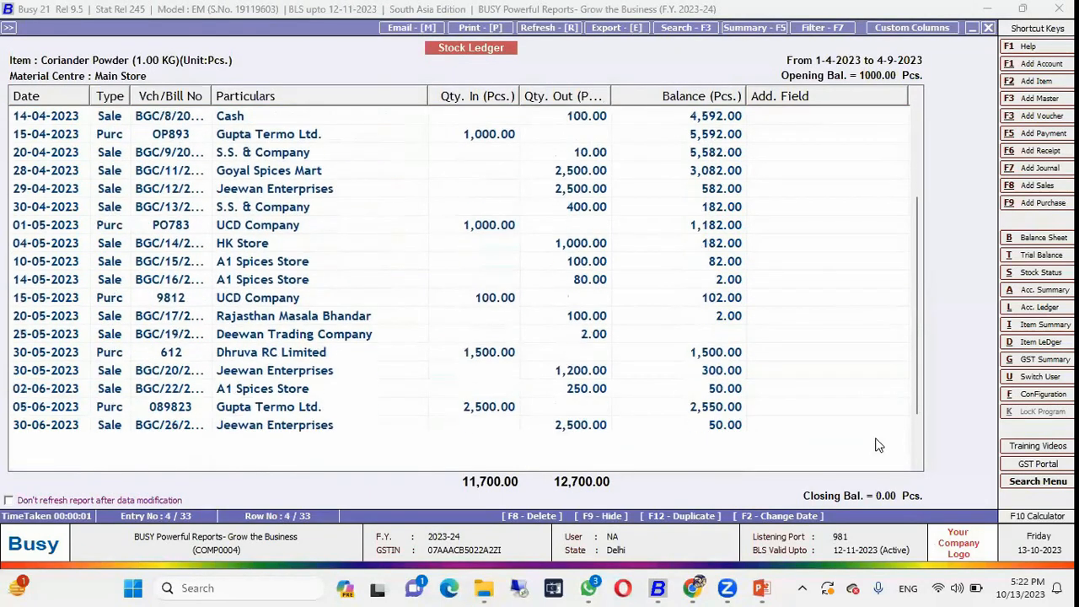
{"action": "key", "text": "Up"}
{"action": "key", "text": "Up"}
{"action": "key", "text": "Up"}
{"action": "key", "text": "Up"}
{"action": "key", "text": "Up"}
{"action": "key", "text": "Up"}
{"action": "key", "text": "Up"}
{"action": "key", "text": "Up"}
{"action": "key", "text": "Up"}
{"action": "key", "text": "Up"}
{"action": "key", "text": "Up"}
{"action": "key", "text": "Up"}
{"action": "key", "text": "Up"}
{"action": "key", "text": "Up"}
{"action": "key", "text": "Up"}
{"action": "key", "text": "Up"}
{"action": "key", "text": "Up"}
{"action": "key", "text": "Up"}
{"action": "key", "text": "Up"}
{"action": "key", "text": "Up"}
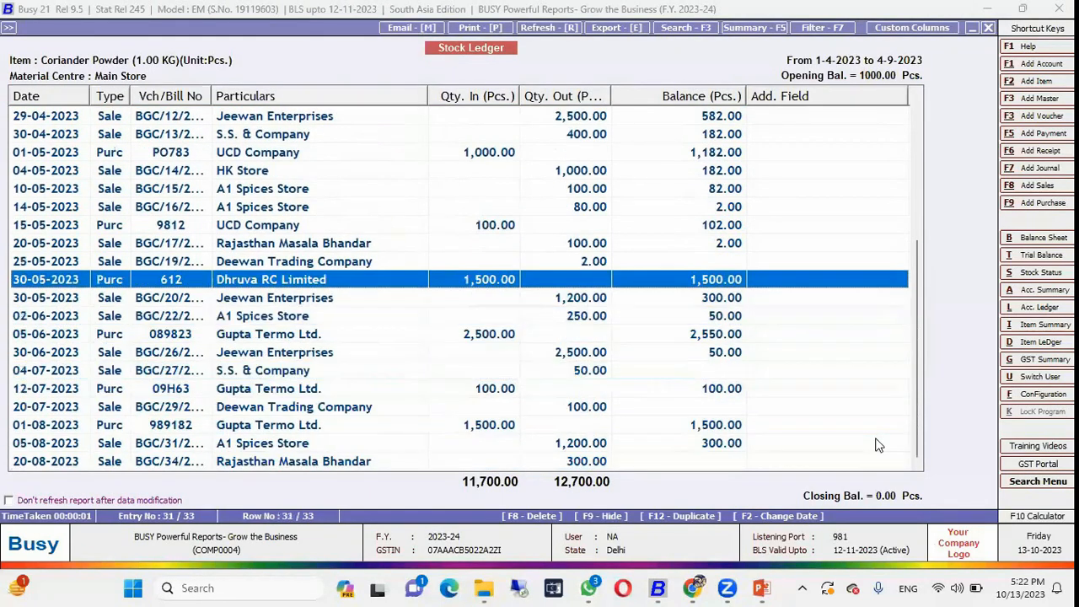
{"action": "key", "text": "Up"}
{"action": "key", "text": "Up"}
{"action": "key", "text": "Up"}
{"action": "key", "text": "Up"}
{"action": "key", "text": "Up"}
{"action": "key", "text": "Up"}
{"action": "key", "text": "Up"}
{"action": "key", "text": "Up"}
{"action": "key", "text": "Up"}
{"action": "key", "text": "Up"}
{"action": "key", "text": "Up"}
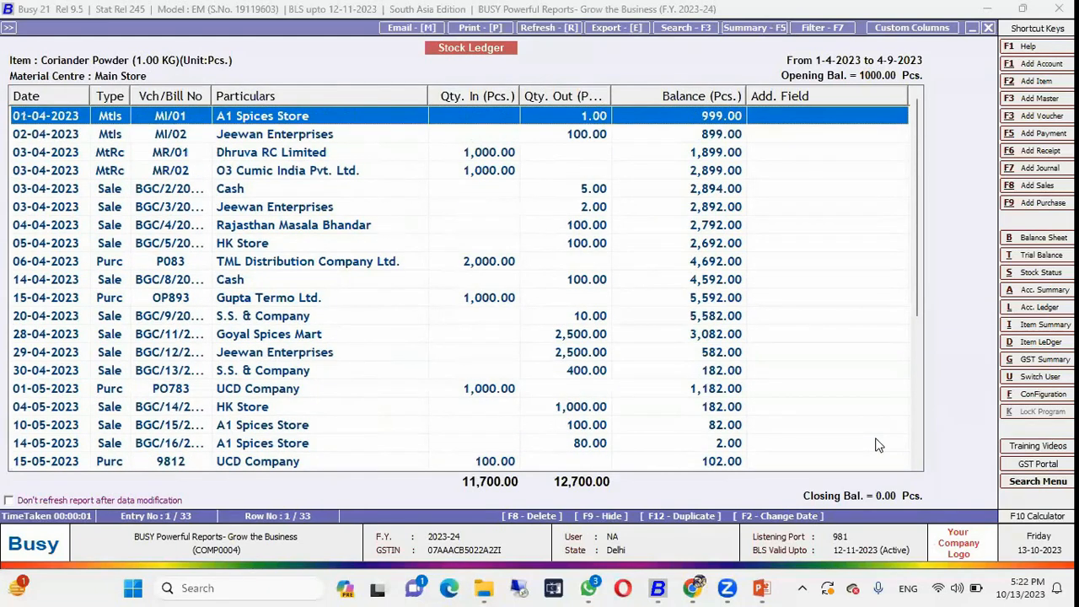
{"action": "key", "text": "Escape"}
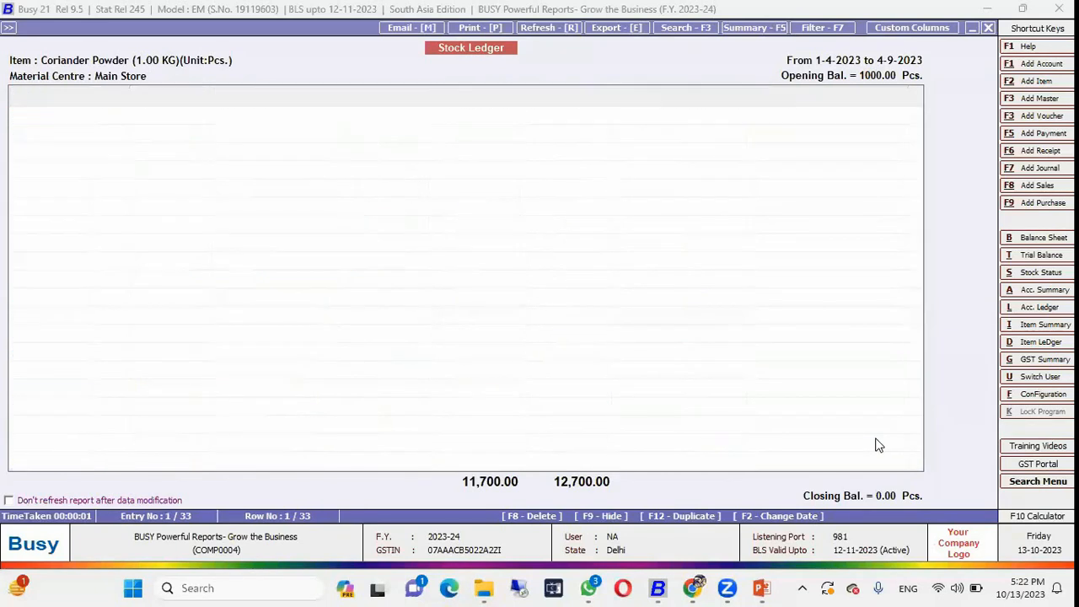
{"action": "key", "text": "Escape"}
Generate the Material Centre Register for Main Store from 1-4-2023 to 4-9-2023
{"action": "key", "text": "Down"}
{"action": "key", "text": "Down"}
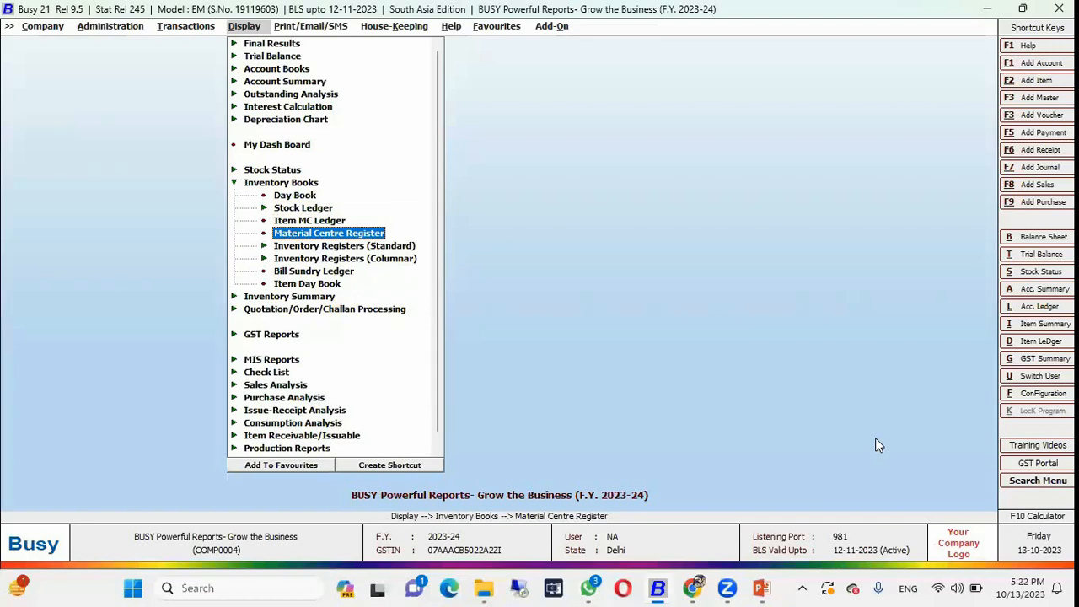
{"action": "key", "text": "Return"}
{"action": "key", "text": "Return"}
{"action": "key", "text": "Return"}
{"action": "key", "text": "Return"}
{"action": "key", "text": "Return"}
{"action": "key", "text": "Return"}
{"action": "key", "text": "Return"}
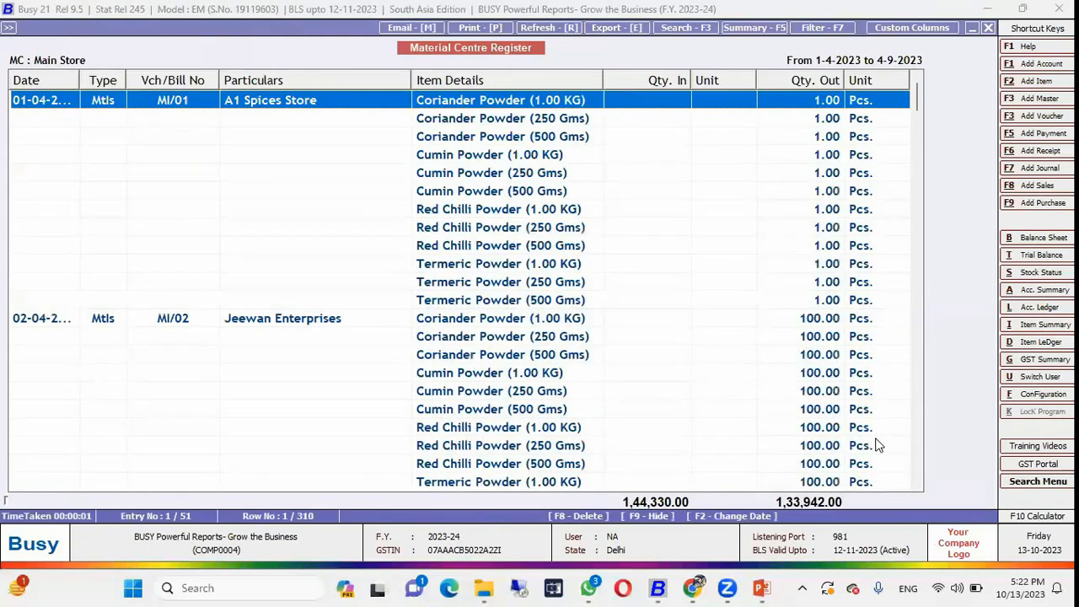
Examine the item-wise inward and outward quantities of each voucher in the Material Centre Register, then close the report
{"action": "key", "text": "Down"}
{"action": "key", "text": "Down"}
{"action": "key", "text": "Down"}
{"action": "key", "text": "Down"}
{"action": "key", "text": "Down"}
{"action": "key", "text": "Down"}
{"action": "key", "text": "Down"}
{"action": "key", "text": "Down"}
{"action": "key", "text": "Down"}
{"action": "key", "text": "Down"}
{"action": "key", "text": "Down"}
{"action": "key", "text": "Down"}
{"action": "key", "text": "Down"}
{"action": "key", "text": "Down"}
{"action": "key", "text": "Down"}
{"action": "key", "text": "Down"}
{"action": "key", "text": "Down"}
{"action": "key", "text": "Down"}
{"action": "key", "text": "Down"}
{"action": "key", "text": "Down"}
{"action": "key", "text": "Down"}
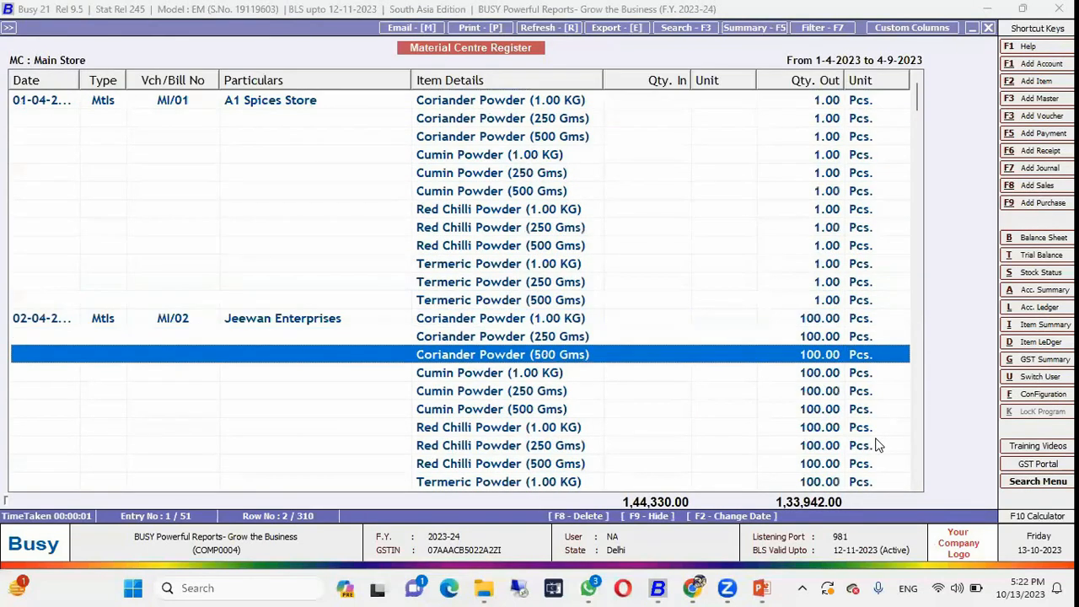
{"action": "key", "text": "Down"}
{"action": "key", "text": "Down"}
{"action": "key", "text": "Down"}
{"action": "key", "text": "Down"}
{"action": "key", "text": "Down"}
{"action": "key", "text": "Down"}
{"action": "key", "text": "Down"}
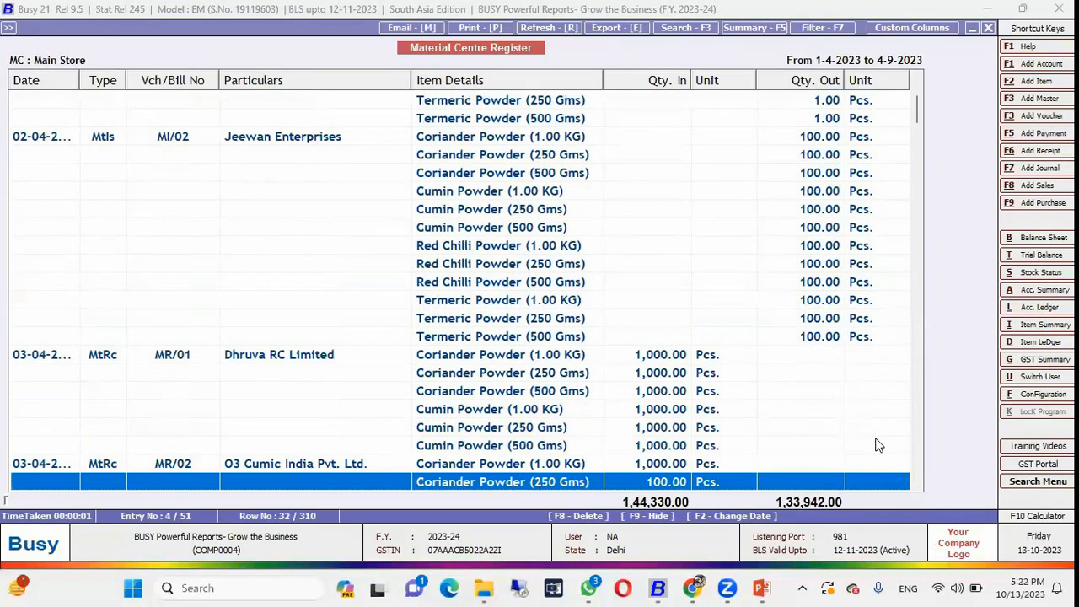
{"action": "key", "text": "Up"}
{"action": "key", "text": "Up"}
{"action": "key", "text": "Up"}
{"action": "key", "text": "Up"}
{"action": "key", "text": "Up"}
{"action": "key", "text": "Up"}
{"action": "key", "text": "Up"}
{"action": "key", "text": "Up"}
{"action": "key", "text": "Up"}
{"action": "key", "text": "Up"}
{"action": "key", "text": "Up"}
{"action": "key", "text": "Up"}
{"action": "key", "text": "Up"}
{"action": "key", "text": "Up"}
{"action": "key", "text": "Up"}
{"action": "key", "text": "Up"}
{"action": "key", "text": "Up"}
{"action": "key", "text": "Up"}
{"action": "key", "text": "Up"}
{"action": "key", "text": "Up"}
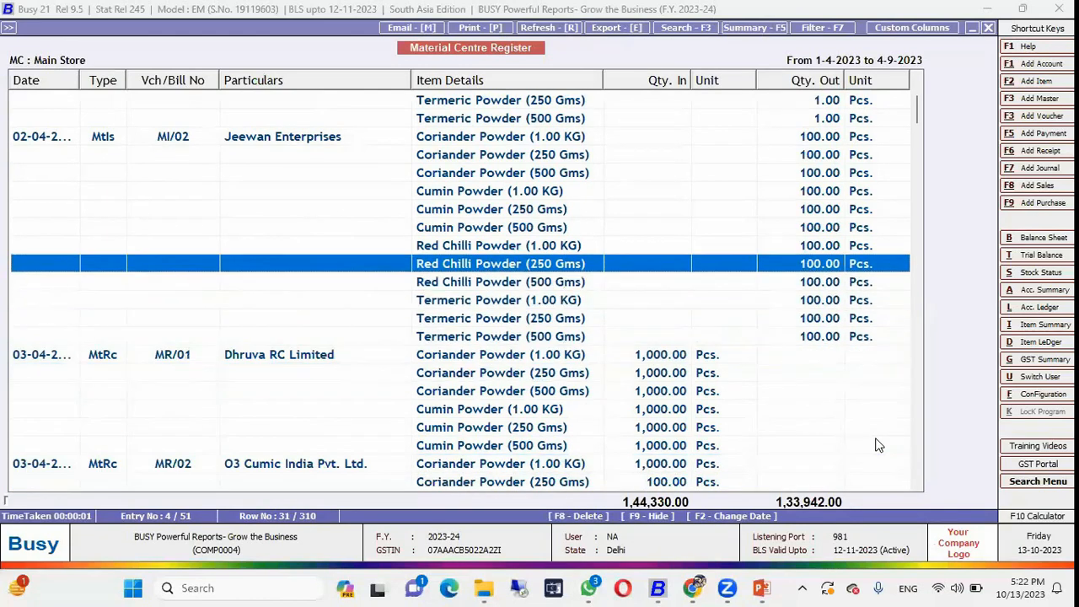
{"action": "key", "text": "Up"}
{"action": "key", "text": "Up"}
{"action": "key", "text": "Up"}
{"action": "key", "text": "Up"}
{"action": "key", "text": "Up"}
{"action": "key", "text": "Escape"}
{"action": "key", "text": "Escape"}
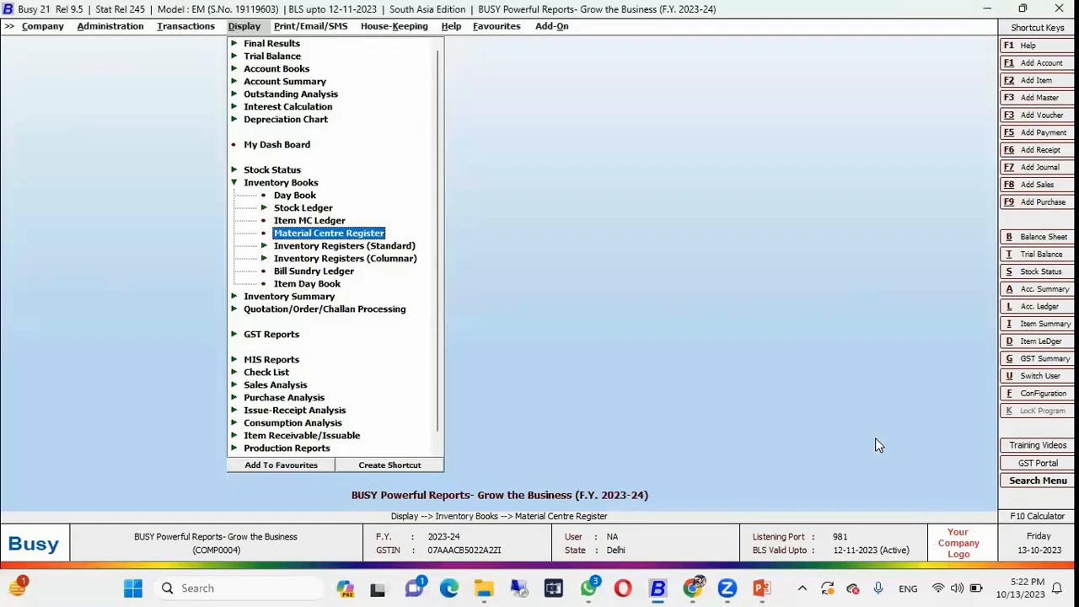
{"action": "key", "text": "Down"}
{"action": "key", "text": "Down"}
{"action": "key", "text": "Down"}
{"action": "key", "text": "Down"}
{"action": "key", "text": "Up"}
{"action": "key", "text": "Up"}
{"action": "key", "text": "Up"}
{"action": "key", "text": "Up"}
{"action": "key", "text": "Up"}
{"action": "key", "text": "Up"}
{"action": "key", "text": "Up"}
{"action": "key", "text": "Up"}
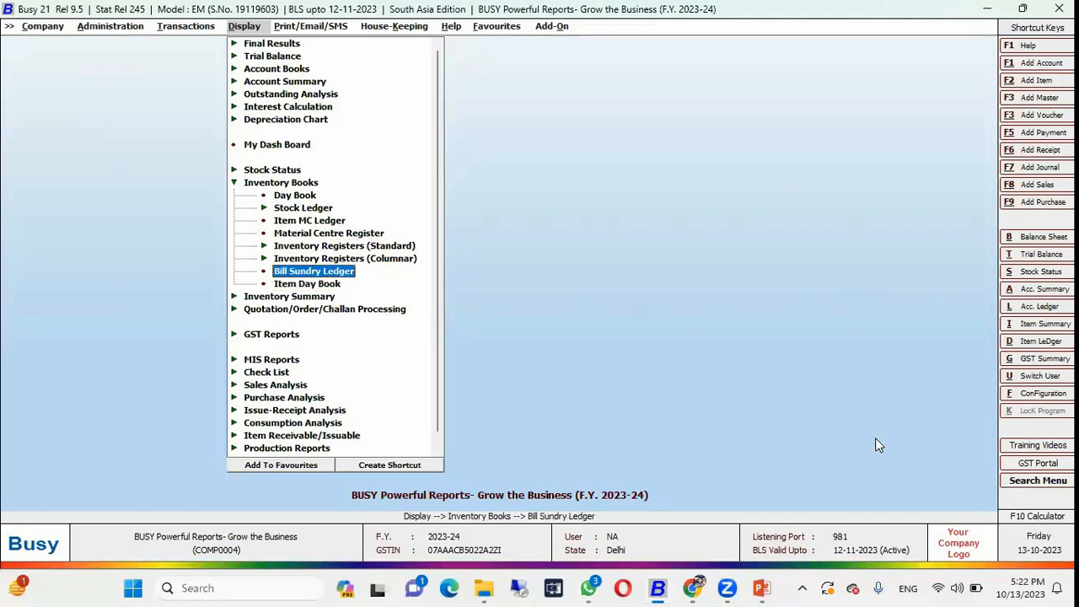
Generate the vertical inventory Monthly Summary for the single item Coriander Powder (500 Gms)
{"action": "key", "text": "Escape"}
{"action": "key", "text": "Down"}
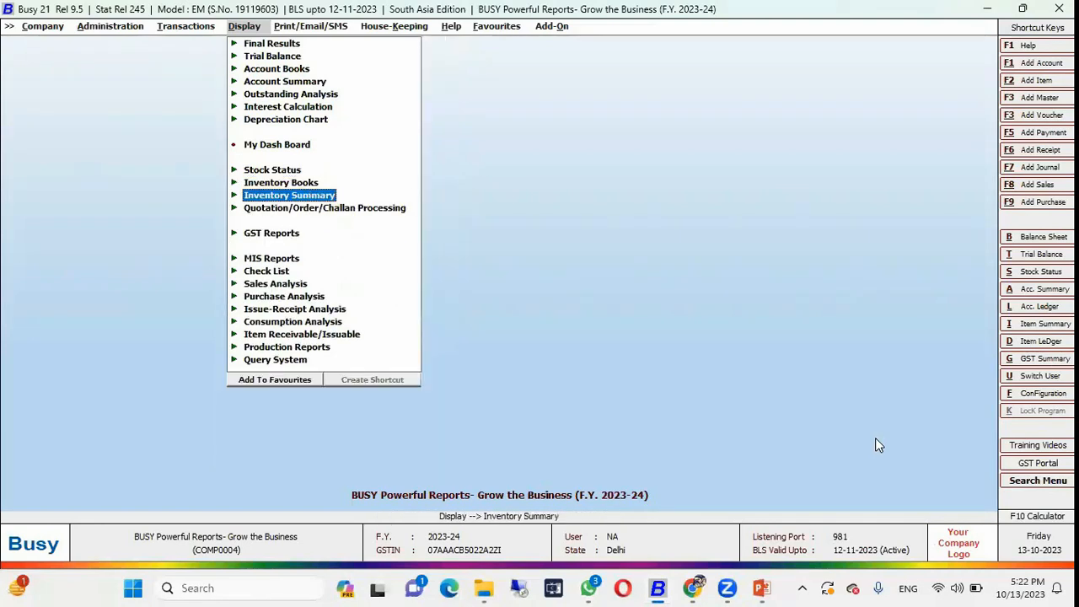
{"action": "key", "text": "Return"}
{"action": "key", "text": "Down"}
{"action": "key", "text": "Down"}
{"action": "key", "text": "Down"}
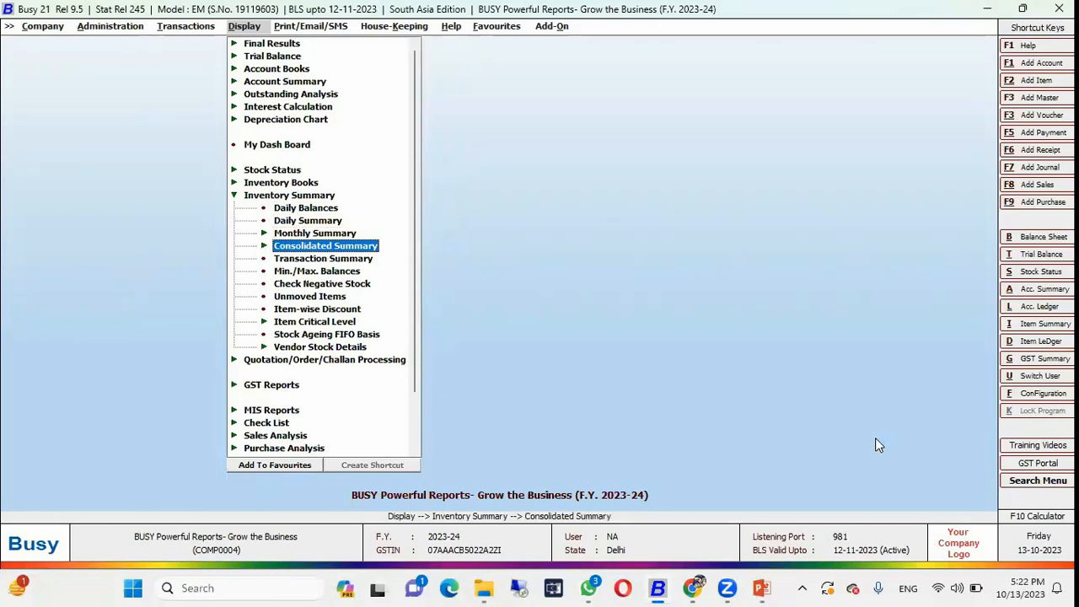
{"action": "key", "text": "Down"}
{"action": "key", "text": "Up"}
{"action": "key", "text": "Up"}
{"action": "key", "text": "Return"}
{"action": "key", "text": "Return"}
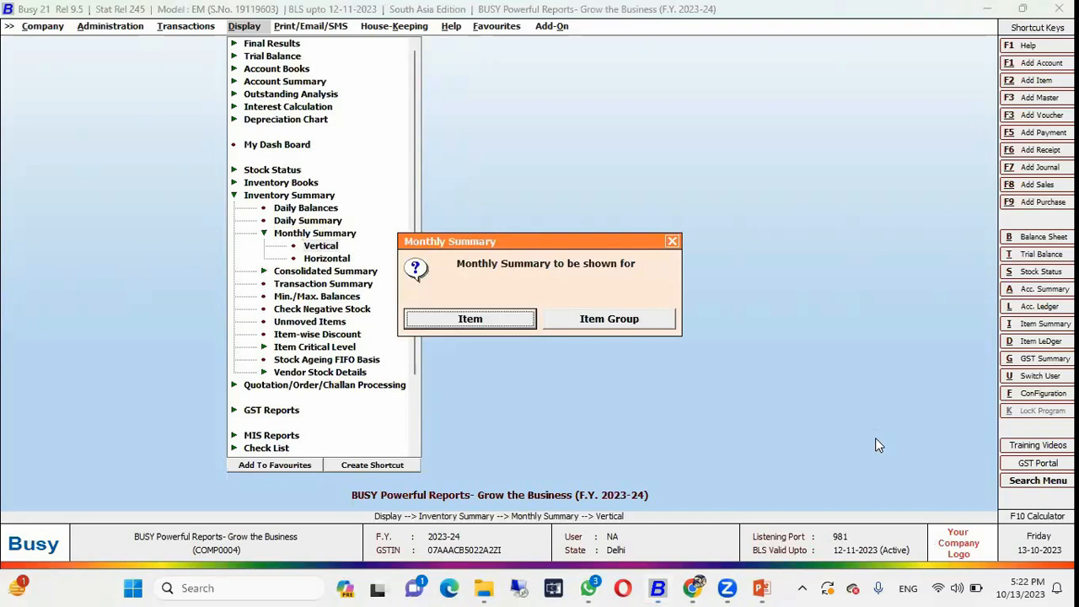
{"action": "key", "text": "Return"}
{"action": "key", "text": "Down"}
{"action": "key", "text": "Down"}
{"action": "key", "text": "Return"}
{"action": "key", "text": "Return"}
{"action": "key", "text": "Return"}
{"action": "key", "text": "Return"}
{"action": "key", "text": "Return"}
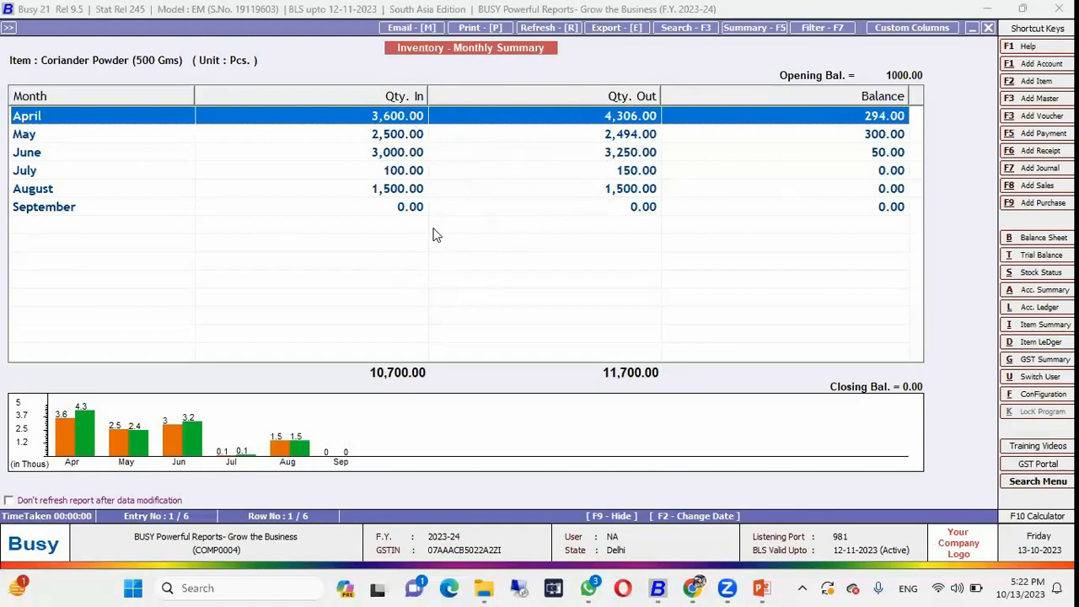
View the monthly quantity-in, quantity-out and balance figures for Coriander Powder (500 Gms), then close the summary
{"action": "key", "text": "Down"}
{"action": "key", "text": "Up"}
{"action": "key", "text": "Escape"}
Look through the kinds of reports offered under Quotation/Order/Challan Processing
{"action": "key", "text": "Return"}
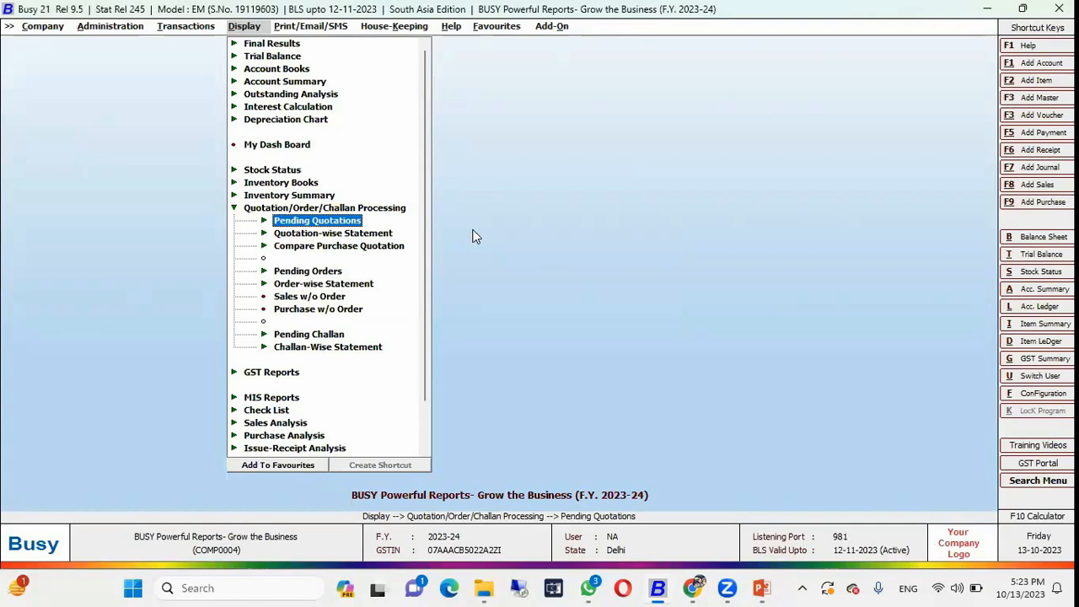
{"action": "key", "text": "Down"}
{"action": "key", "text": "Down"}
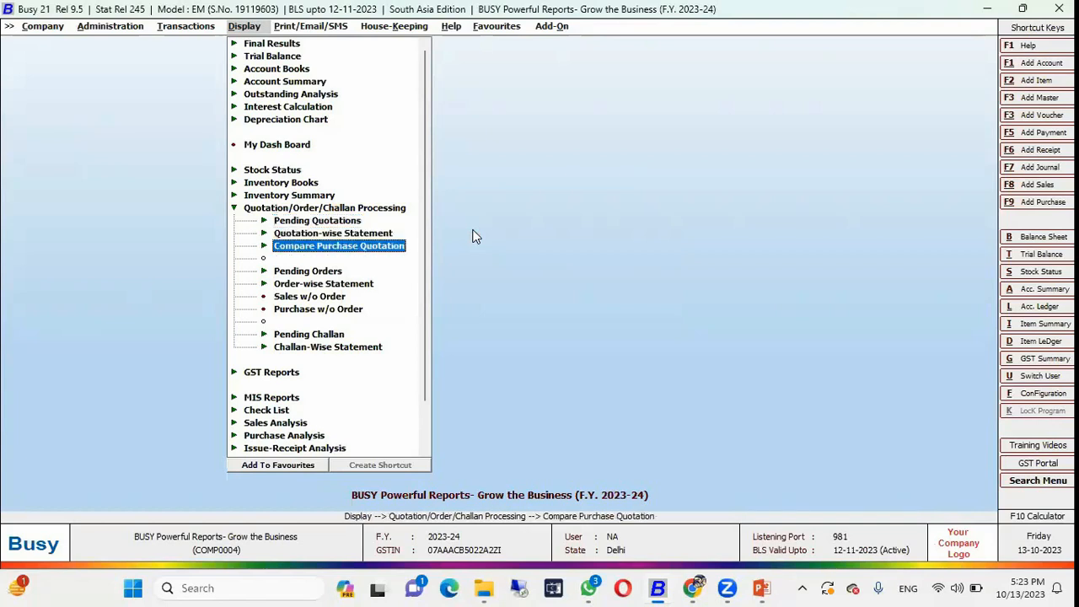
{"action": "key", "text": "Up"}
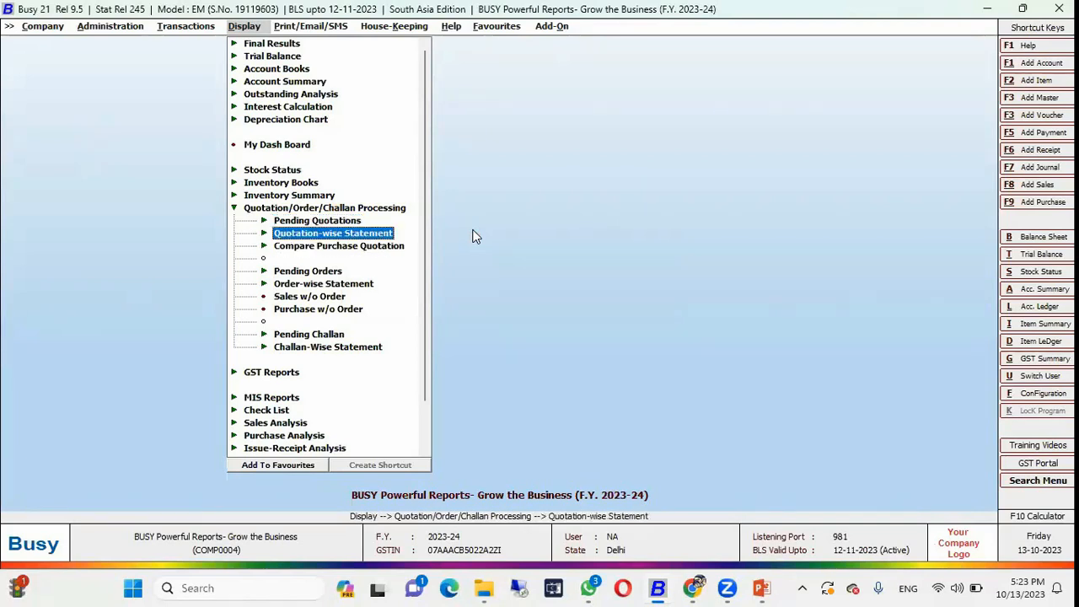
{"action": "key", "text": "Down"}
{"action": "key", "text": "Down"}
{"action": "key", "text": "Down"}
{"action": "key", "text": "Down"}
{"action": "key", "text": "Down"}
{"action": "key", "text": "Down"}
{"action": "key", "text": "Down"}
{"action": "key", "text": "Up"}
{"action": "key", "text": "Up"}
{"action": "key", "text": "Up"}
{"action": "key", "text": "Up"}
{"action": "key", "text": "Up"}
{"action": "key", "text": "Up"}
{"action": "key", "text": "Up"}
{"action": "key", "text": "Up"}
Look over the item-wise and party-wise sales and purchase reports under Pending Quotations, then collapse the group
{"action": "key", "text": "Return"}
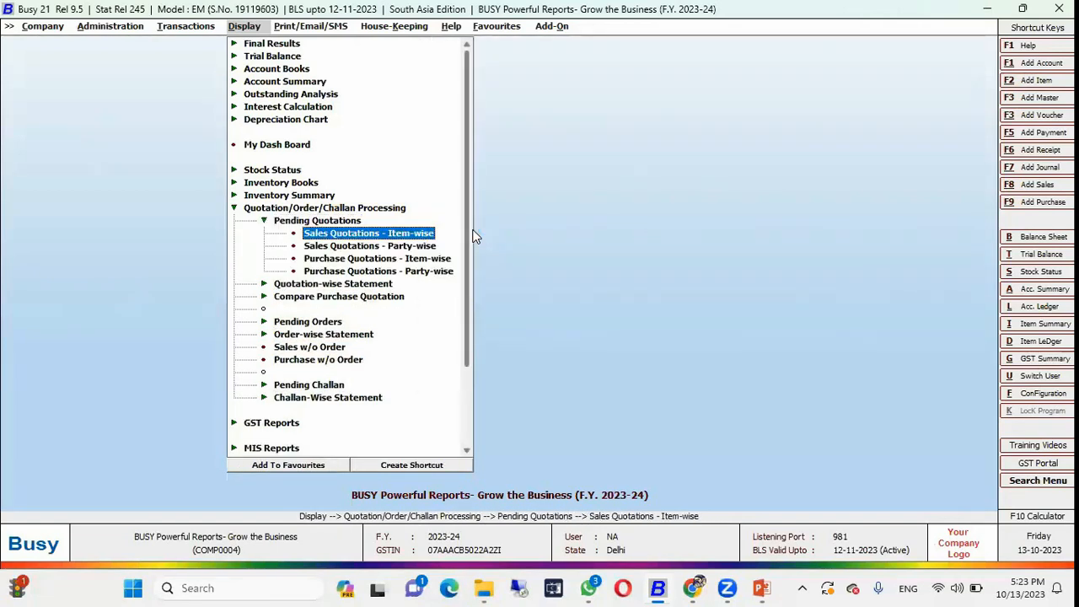
{"action": "key", "text": "Down"}
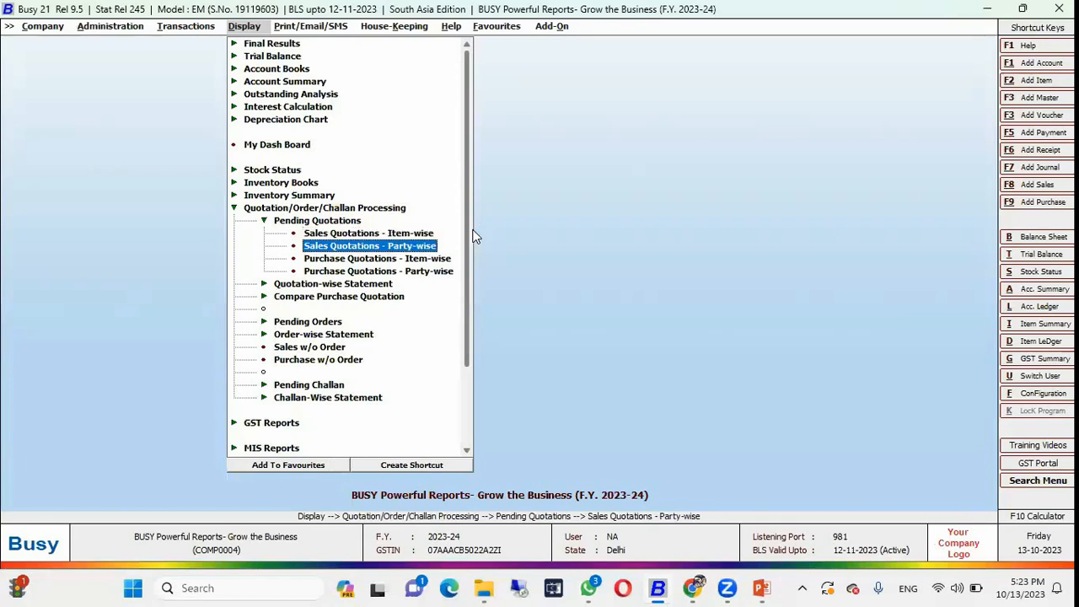
{"action": "key", "text": "Up"}
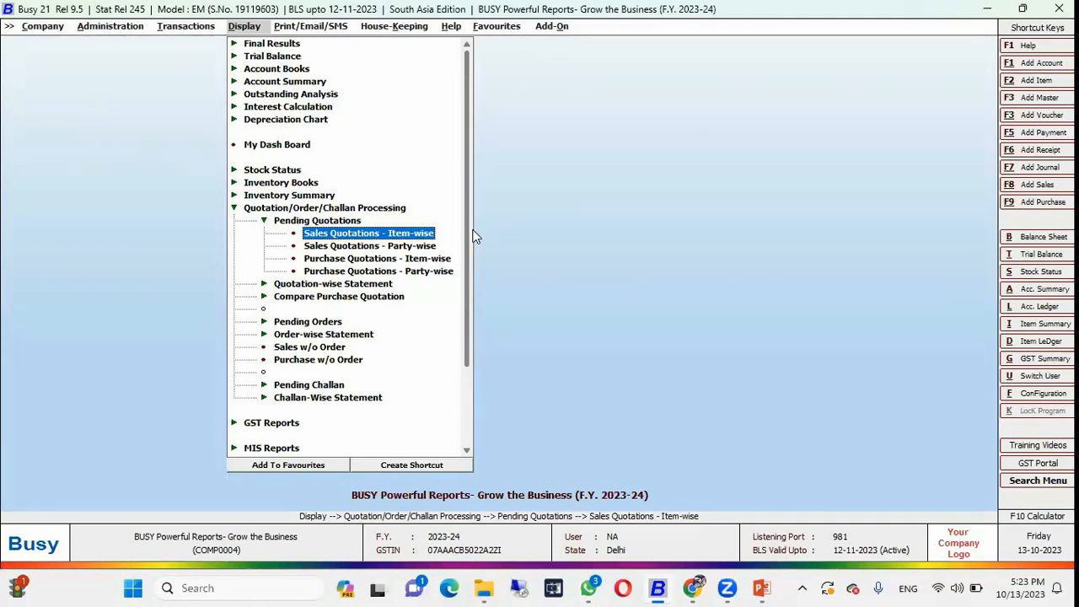
{"action": "key", "text": "Up"}
{"action": "key", "text": "Left"}
{"action": "key", "text": "Down"}
{"action": "key", "text": "Down"}
{"action": "key", "text": "Down"}
{"action": "key", "text": "Up"}
{"action": "key", "text": "Up"}
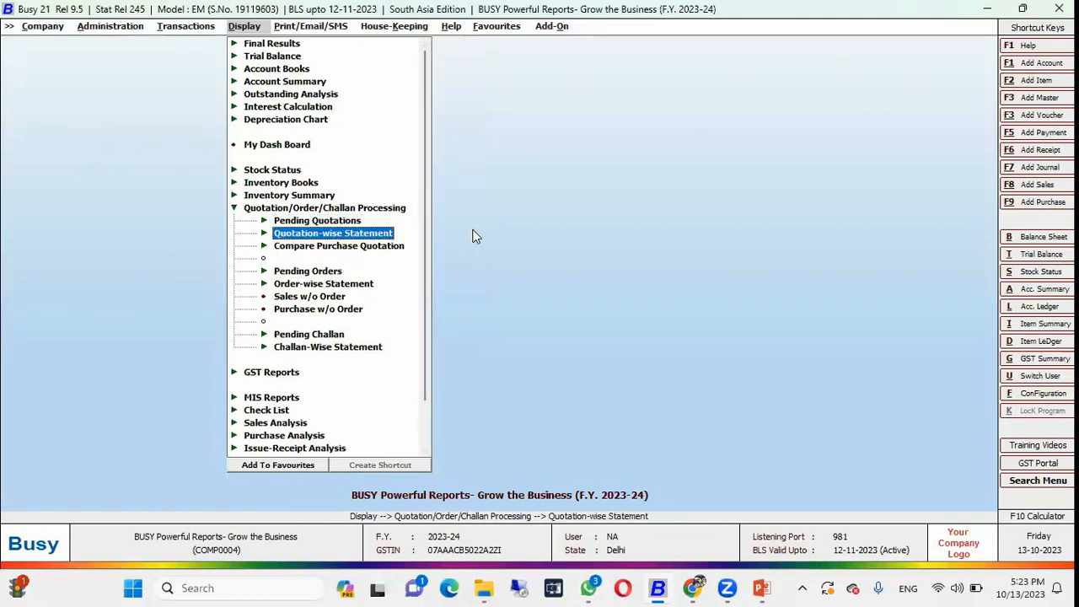
Generate the party-wise Pending Purchase Quotations report for all accounts and all items from 1-4-2023 to 4-9-2023
{"action": "key", "text": "Up"}
{"action": "key", "text": "Right"}
{"action": "key", "text": "Down"}
{"action": "key", "text": "Down"}
{"action": "key", "text": "Down"}
{"action": "key", "text": "Down"}
{"action": "key", "text": "Return"}
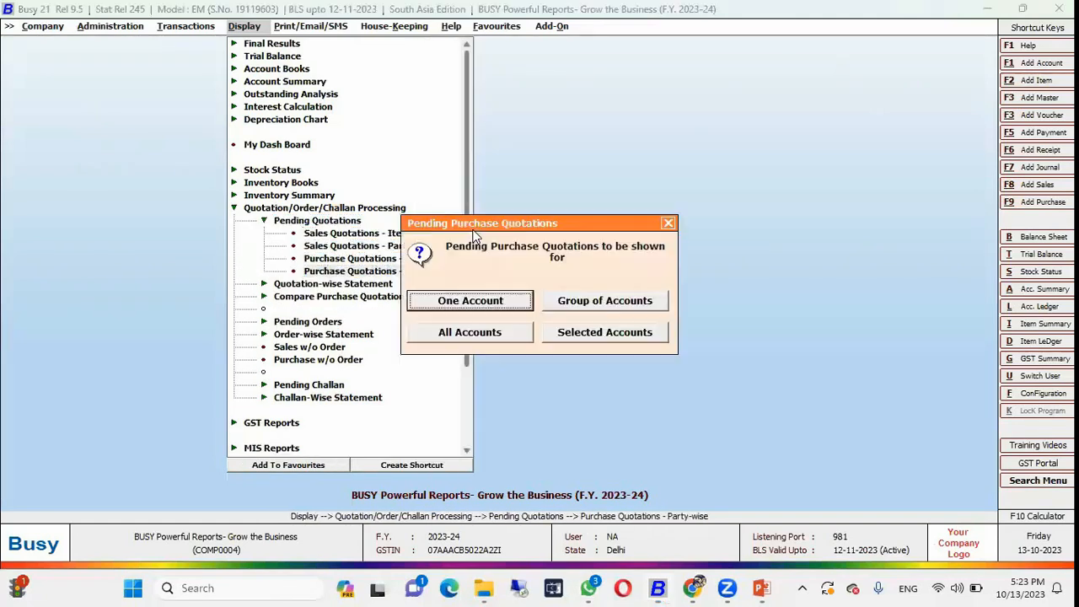
{"action": "key", "text": "Down"}
{"action": "key", "text": "Right"}
{"action": "key", "text": "Left"}
{"action": "key", "text": "Return"}
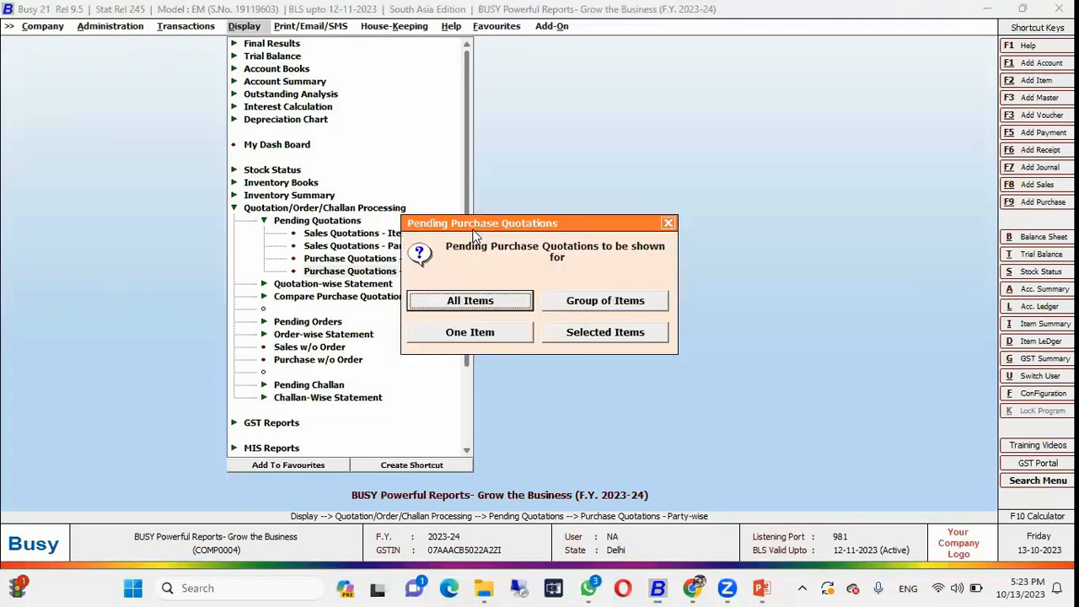
{"action": "key", "text": "Return"}
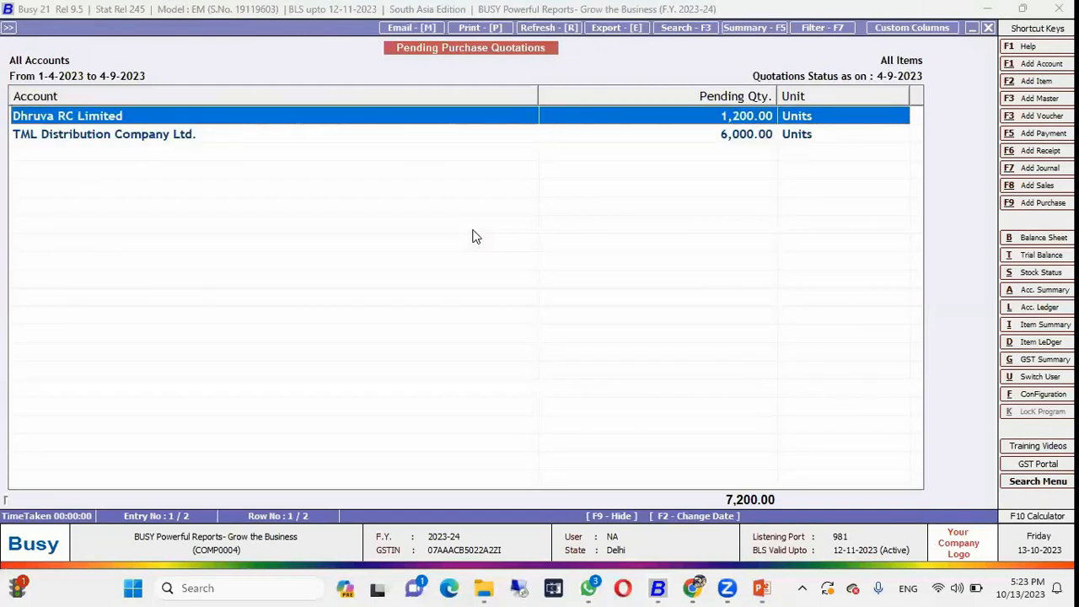
Drill into Dhruva RC Limited to examine its item-wise total and pending quotation quantities, then close the report
{"action": "key", "text": "Return"}
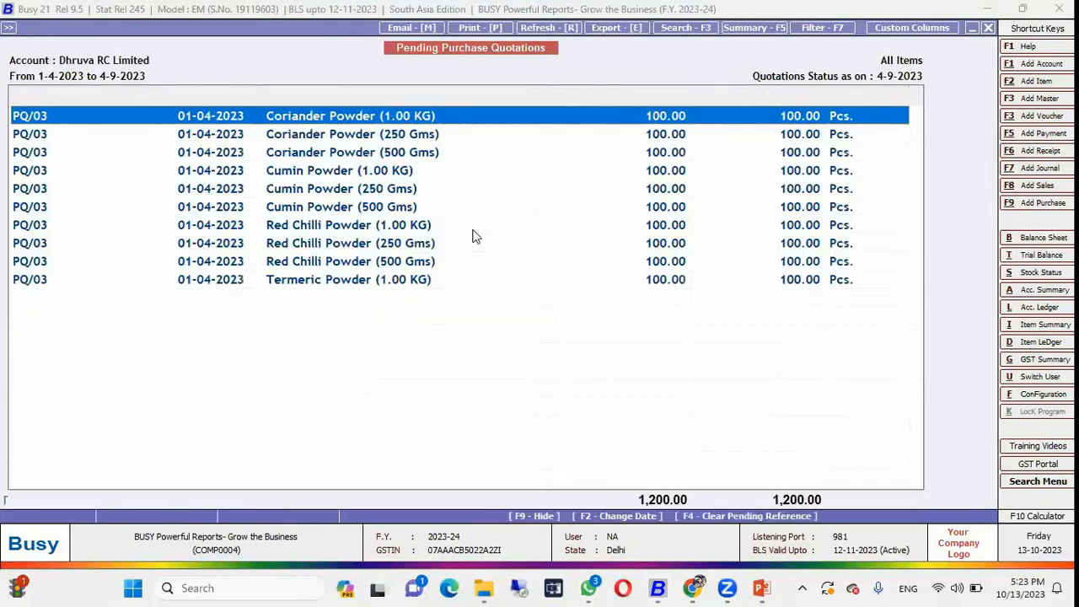
{"action": "key", "text": "Down"}
{"action": "key", "text": "Down"}
{"action": "key", "text": "Down"}
{"action": "key", "text": "Down"}
{"action": "key", "text": "Down"}
{"action": "key", "text": "Down"}
{"action": "key", "text": "Down"}
{"action": "key", "text": "Down"}
{"action": "key", "text": "Down"}
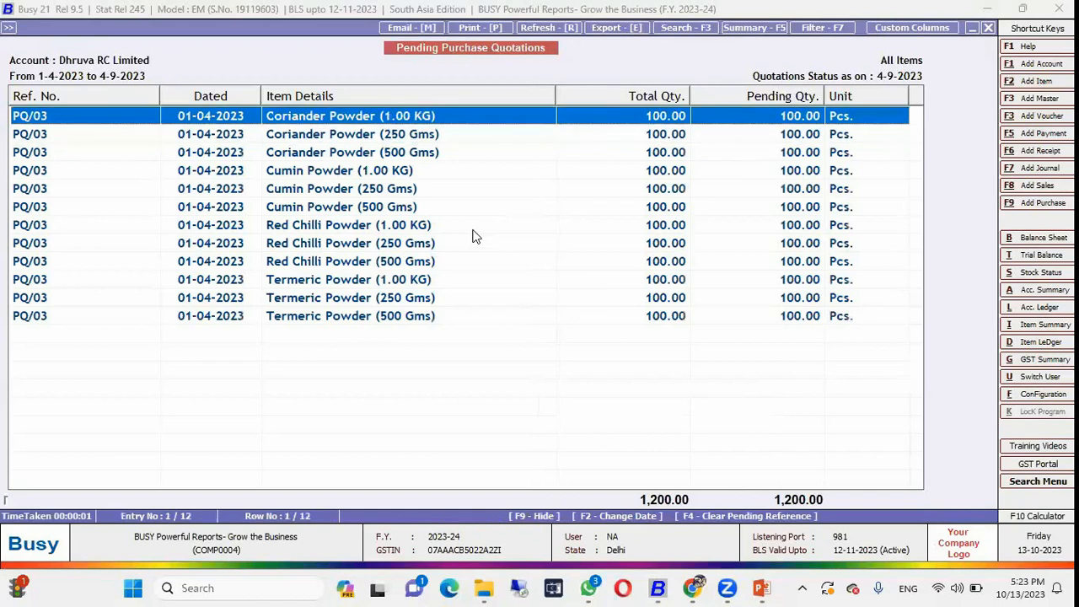
{"action": "key", "text": "Down"}
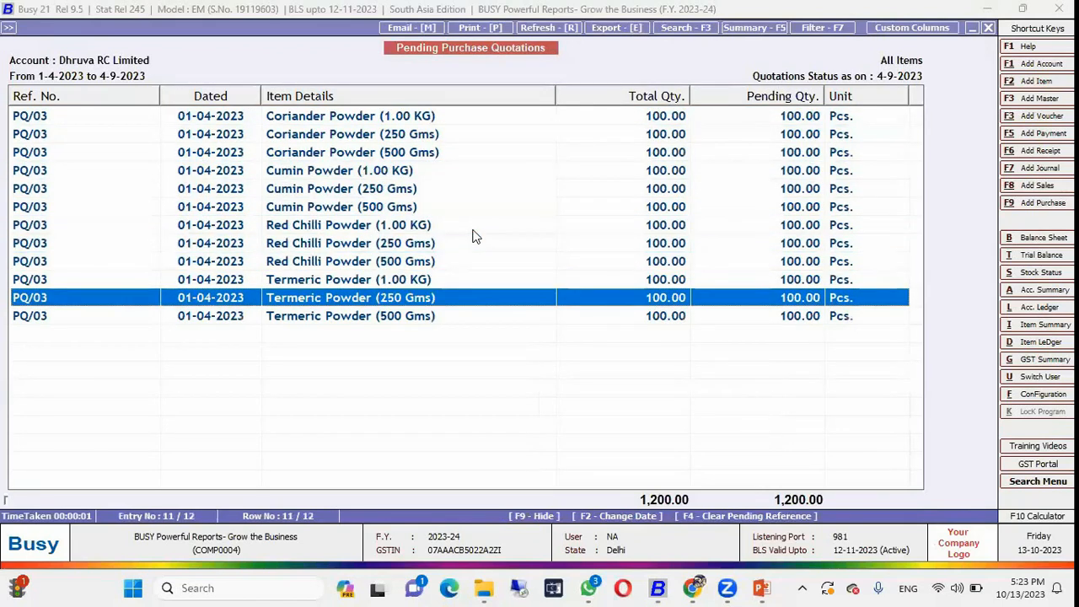
{"action": "key", "text": "Escape"}
{"action": "key", "text": "Escape"}
{"action": "key", "text": "Escape"}
{"action": "key", "text": "Escape"}
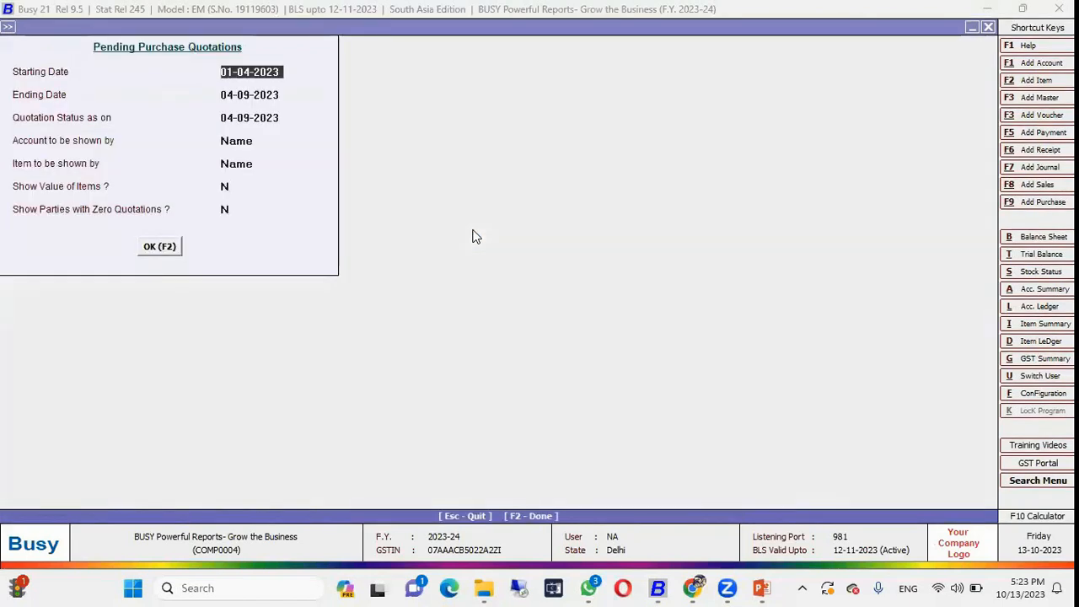
{"action": "key", "text": "Escape"}
{"action": "key", "text": "Escape"}
Generate the party-wise Purchase Quotation Comparison for all items from 01-04-2023 to 04-09-2023, then close it
{"action": "key", "text": "Down"}
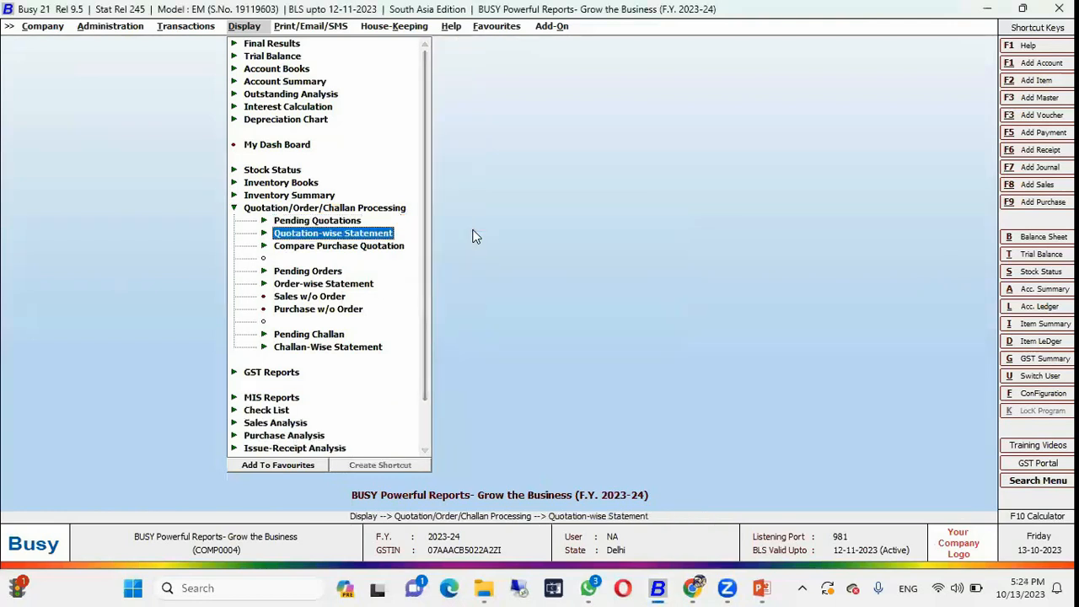
{"action": "key", "text": "Down"}
{"action": "key", "text": "Return"}
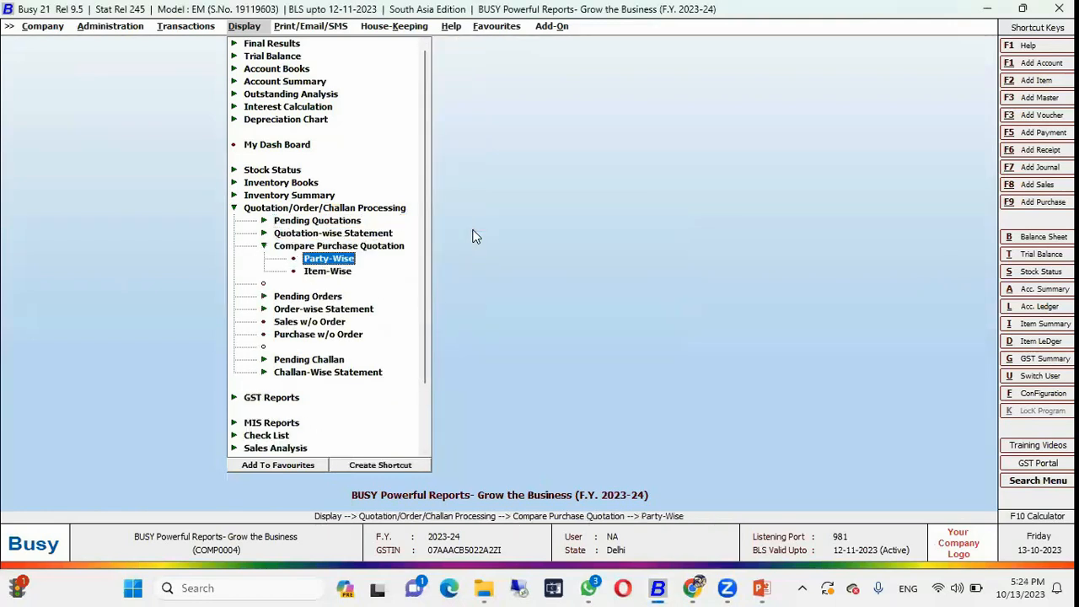
{"action": "key", "text": "Return"}
{"action": "key", "text": "Return"}
{"action": "key", "text": "Return"}
{"action": "key", "text": "Return"}
{"action": "key", "text": "Return"}
{"action": "key", "text": "F2"}
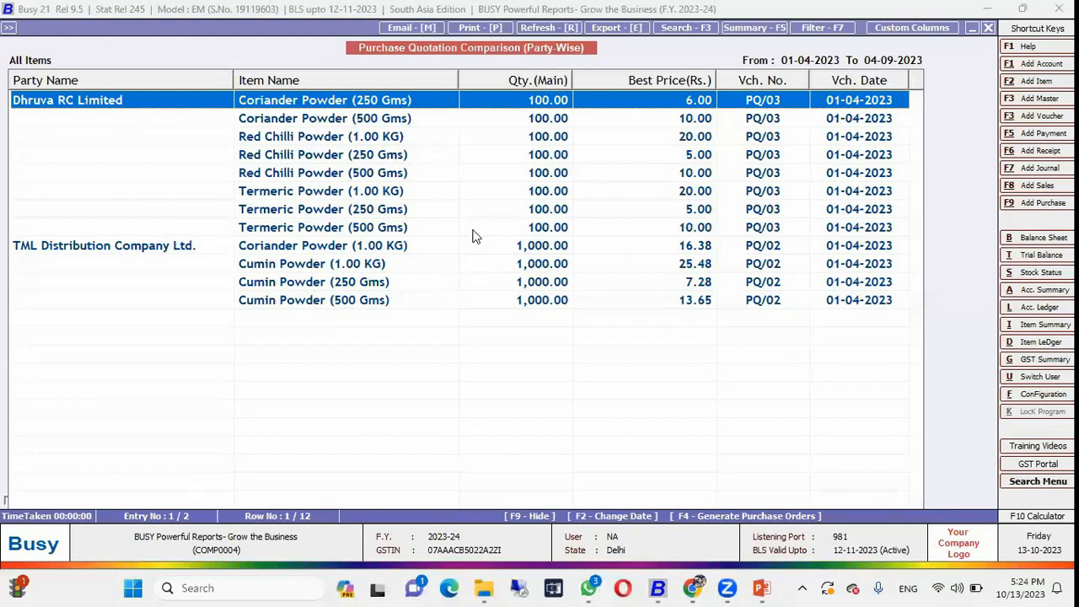
{"action": "key", "text": "Escape"}
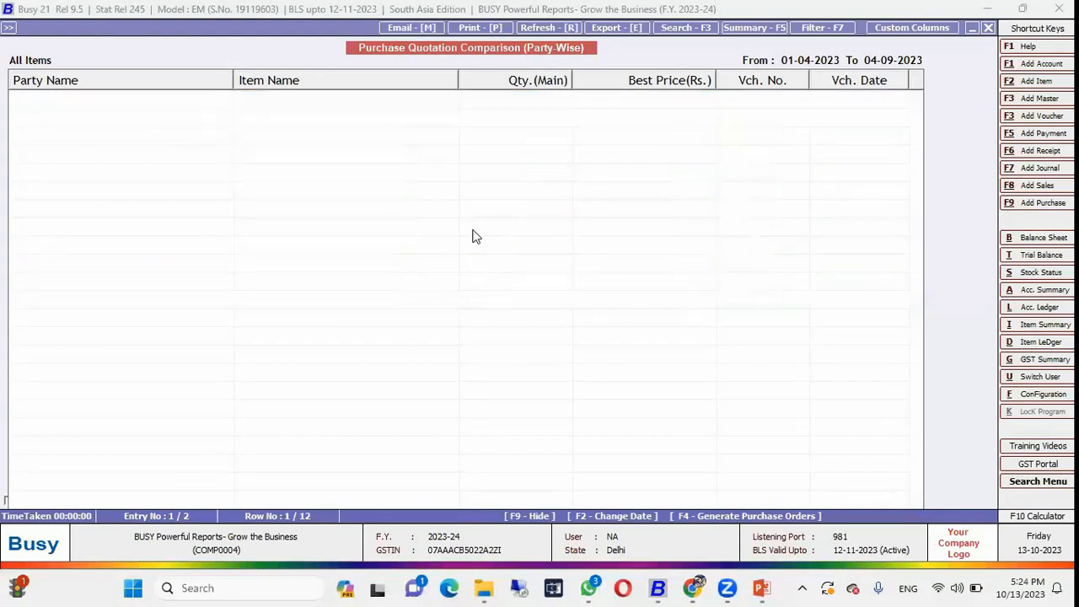
{"action": "key", "text": "Escape"}
Generate the Order-wise Statement of sales orders for Main Store, all parties and all voucher series, from 1-4-2023 to 4-9-2023
{"action": "key", "text": "Down"}
{"action": "key", "text": "Down"}
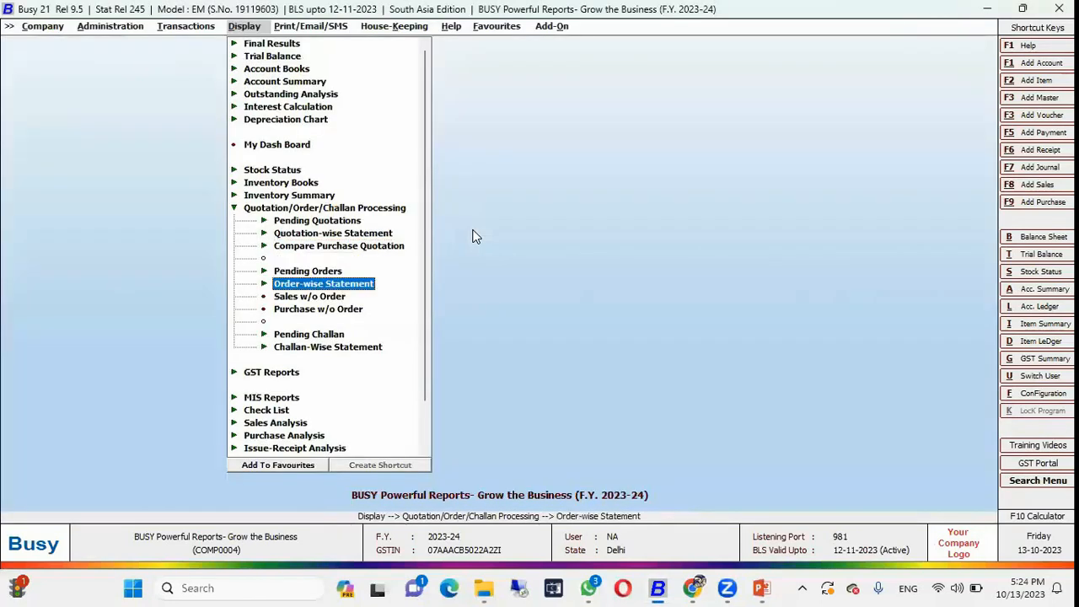
{"action": "key", "text": "Up"}
{"action": "key", "text": "Down"}
{"action": "key", "text": "Return"}
{"action": "key", "text": "Down"}
{"action": "key", "text": "Down"}
{"action": "key", "text": "Up"}
{"action": "key", "text": "Return"}
{"action": "key", "text": "Escape"}
{"action": "key", "text": "Return"}
{"action": "key", "text": "Return"}
{"action": "key", "text": "Return"}
{"action": "key", "text": "Up"}
{"action": "key", "text": "F2"}
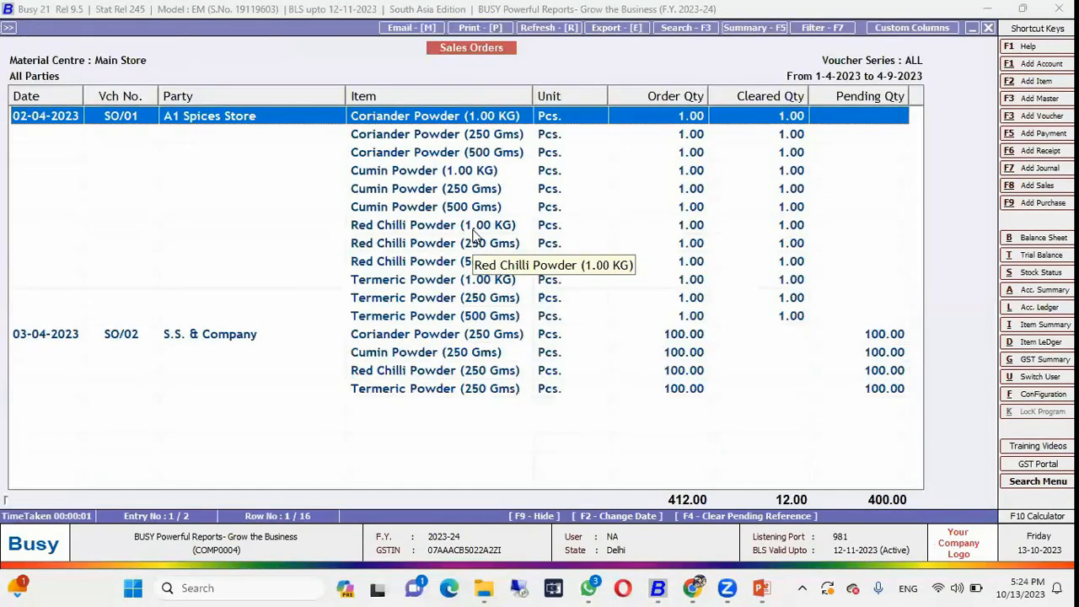
Examine the order, cleared and pending quantities of each item in the sales orders statement, then close it
{"action": "key", "text": "Down"}
{"action": "key", "text": "Down"}
{"action": "key", "text": "Down"}
{"action": "key", "text": "Down"}
{"action": "key", "text": "Down"}
{"action": "key", "text": "Down"}
{"action": "key", "text": "Down"}
{"action": "key", "text": "Down"}
{"action": "key", "text": "Down"}
{"action": "key", "text": "Down"}
{"action": "key", "text": "Down"}
{"action": "key", "text": "Down"}
{"action": "key", "text": "Down"}
{"action": "key", "text": "Down"}
{"action": "key", "text": "Down"}
{"action": "key", "text": "Up"}
{"action": "key", "text": "Up"}
{"action": "key", "text": "Up"}
{"action": "key", "text": "Up"}
{"action": "key", "text": "Up"}
{"action": "key", "text": "Up"}
{"action": "key", "text": "Up"}
{"action": "key", "text": "Up"}
{"action": "key", "text": "Up"}
{"action": "key", "text": "Home"}
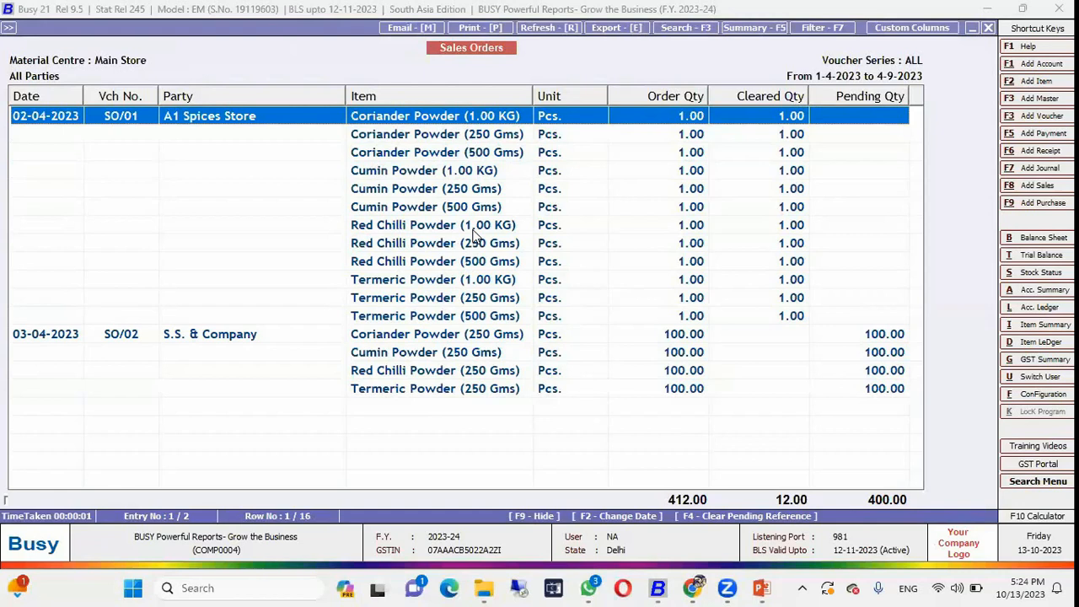
{"action": "key", "text": "Escape"}
{"action": "key", "text": "Escape"}
{"action": "key", "text": "Escape"}
Generate the Challan-Wise Statement of sales challans for Main Store and all parties from 1-4-2023 to 4-9-2023
{"action": "key", "text": "Down"}
{"action": "key", "text": "Down"}
{"action": "key", "text": "Down"}
{"action": "key", "text": "Down"}
{"action": "key", "text": "Return"}
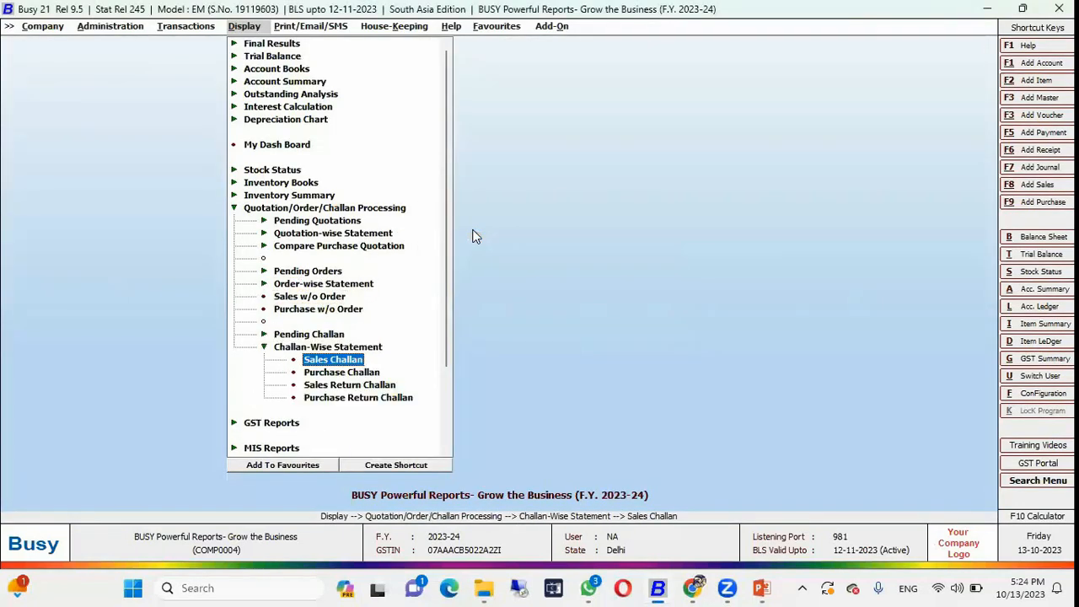
{"action": "key", "text": "Return"}
{"action": "key", "text": "Return"}
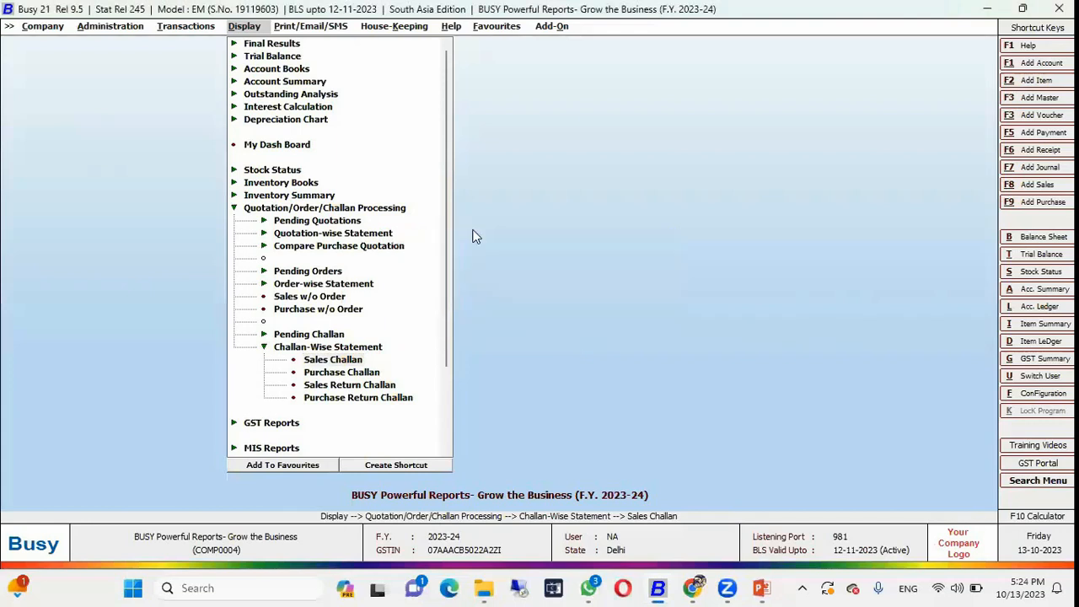
{"action": "key", "text": "Down"}
{"action": "key", "text": "Down"}
{"action": "key", "text": "Return"}
{"action": "key", "text": "Down"}
{"action": "key", "text": "Down"}
{"action": "key", "text": "Down"}
{"action": "key", "text": "Up"}
{"action": "key", "text": "Return"}
{"action": "key", "text": "Return"}
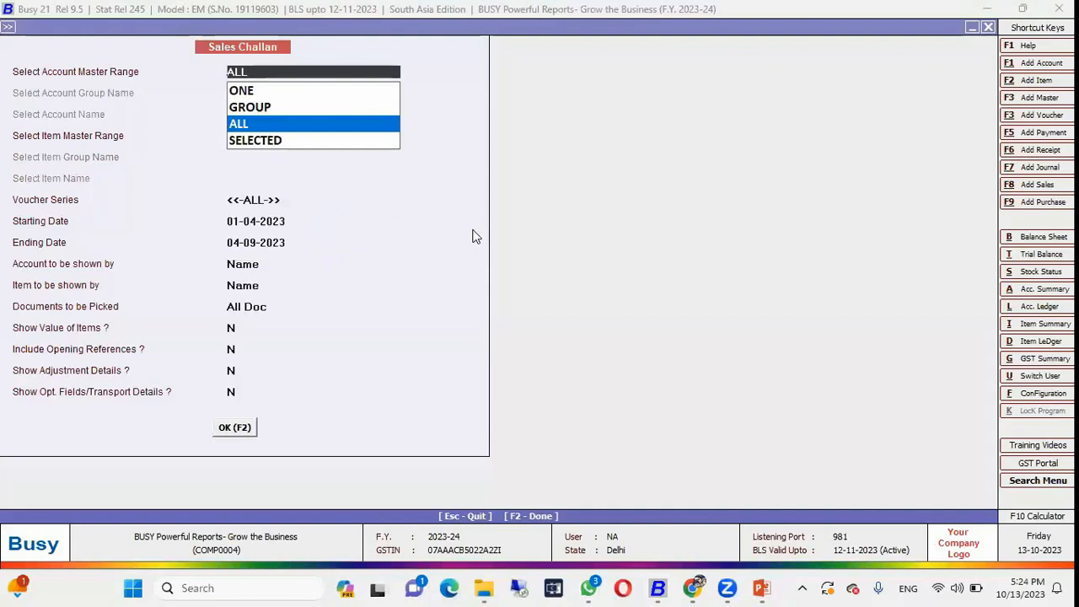
{"action": "key", "text": "F2"}
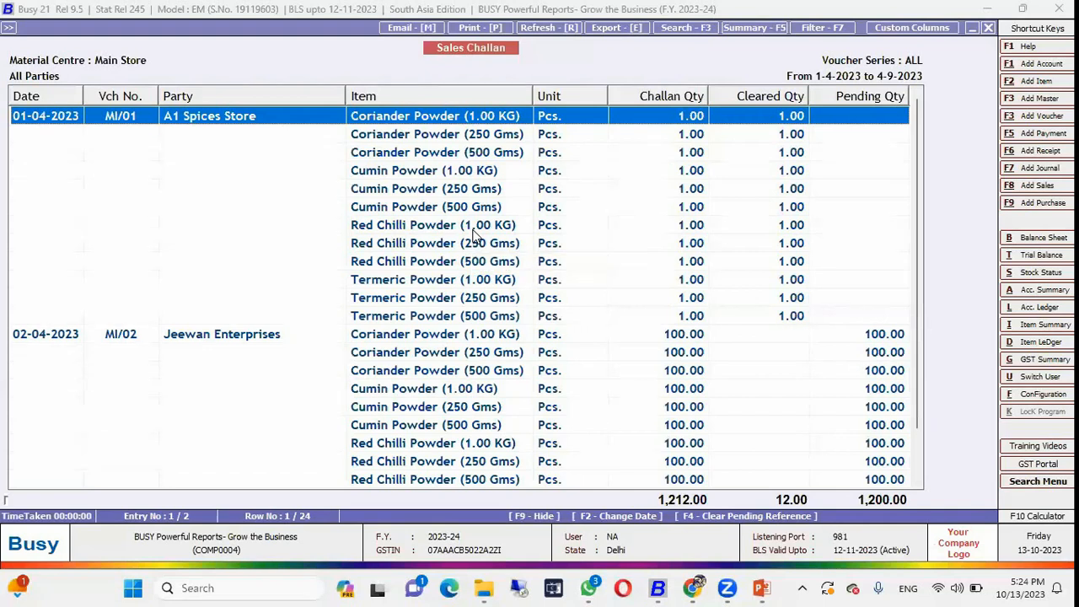
Check the challan, cleared and pending quantities in the Sales Challan statement, then close it
{"action": "key", "text": "Down"}
{"action": "key", "text": "Down"}
{"action": "key", "text": "Down"}
{"action": "key", "text": "Down"}
{"action": "key", "text": "Down"}
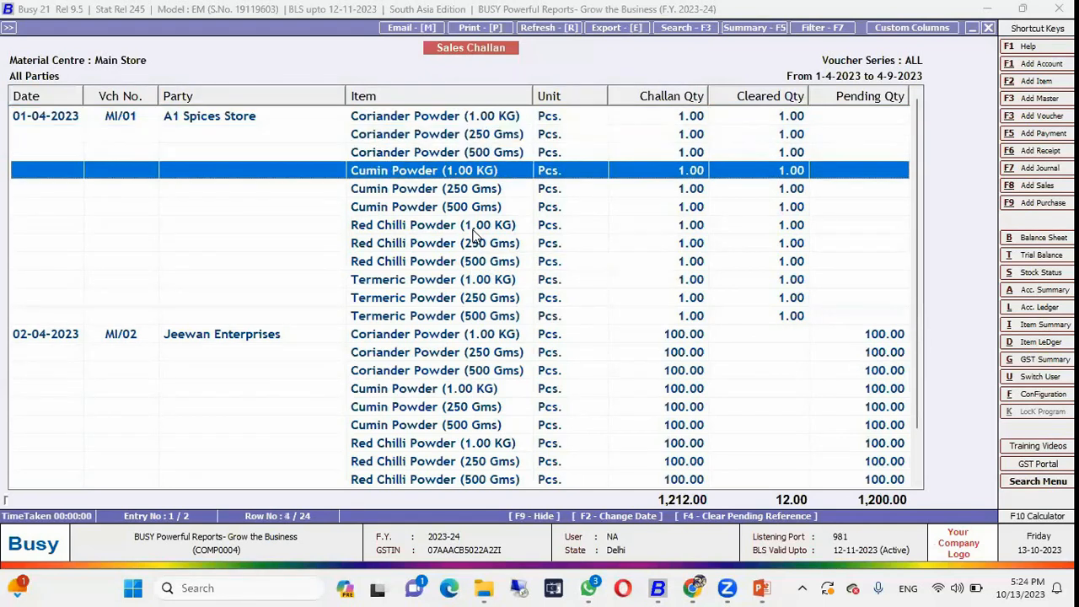
{"action": "key", "text": "Escape"}
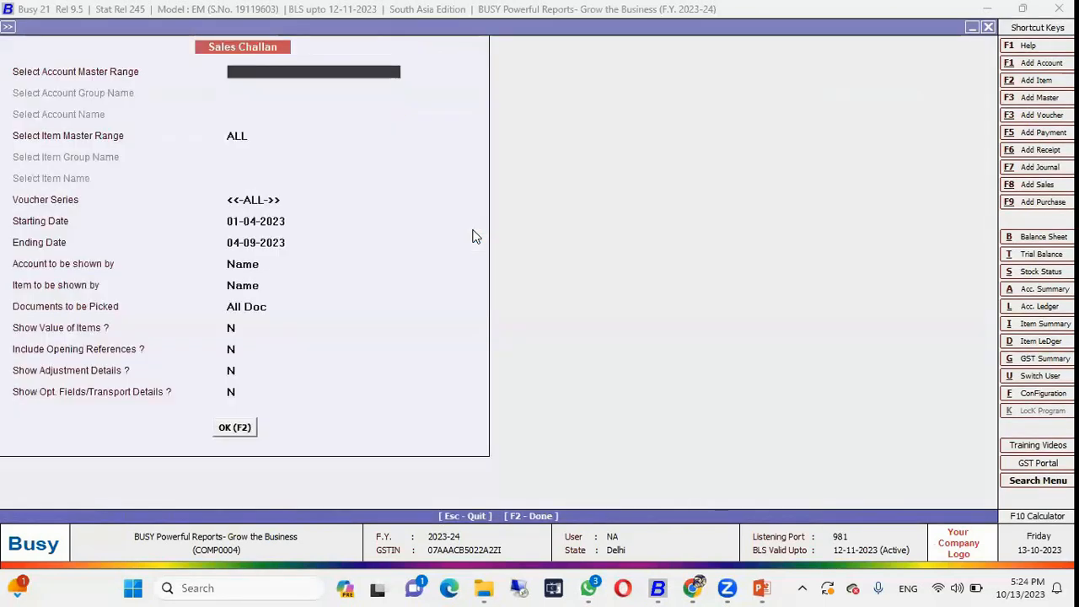
{"action": "key", "text": "Escape"}
Open the One Party - All Items report of the Issue-Receipt Analysis group
{"action": "key", "text": "Up"}
{"action": "key", "text": "Up"}
{"action": "key", "text": "Up"}
{"action": "key", "text": "Up"}
{"action": "key", "text": "Up"}
{"action": "key", "text": "Up"}
{"action": "key", "text": "Up"}
{"action": "key", "text": "Up"}
{"action": "key", "text": "Up"}
{"action": "key", "text": "Up"}
{"action": "key", "text": "Up"}
{"action": "key", "text": "Up"}
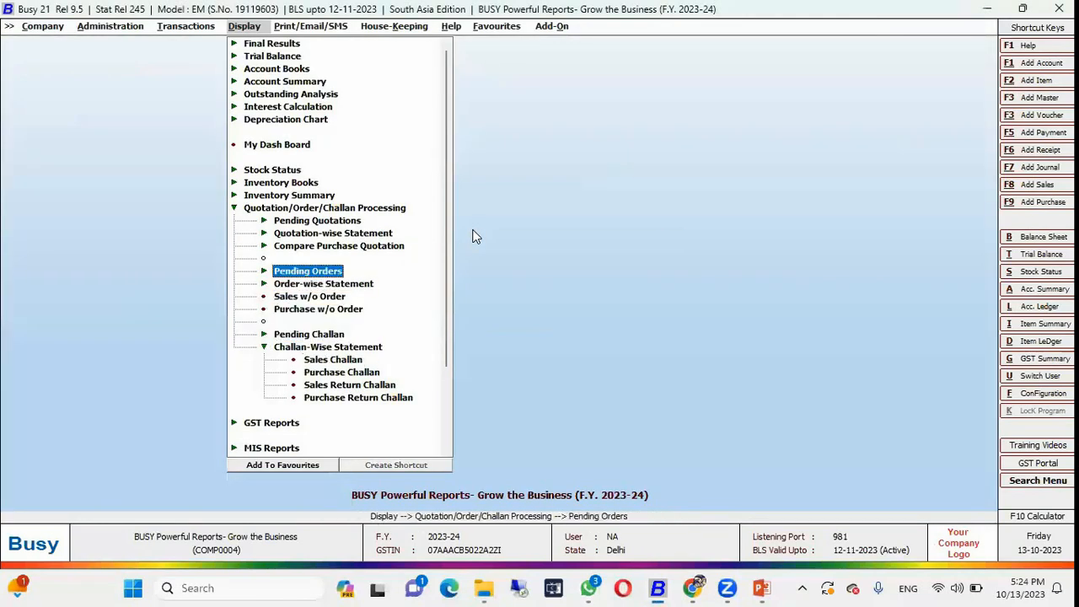
{"action": "key", "text": "Left"}
{"action": "key", "text": "Down"}
{"action": "key", "text": "Down"}
{"action": "key", "text": "Down"}
{"action": "key", "text": "Down"}
{"action": "key", "text": "Down"}
{"action": "key", "text": "Down"}
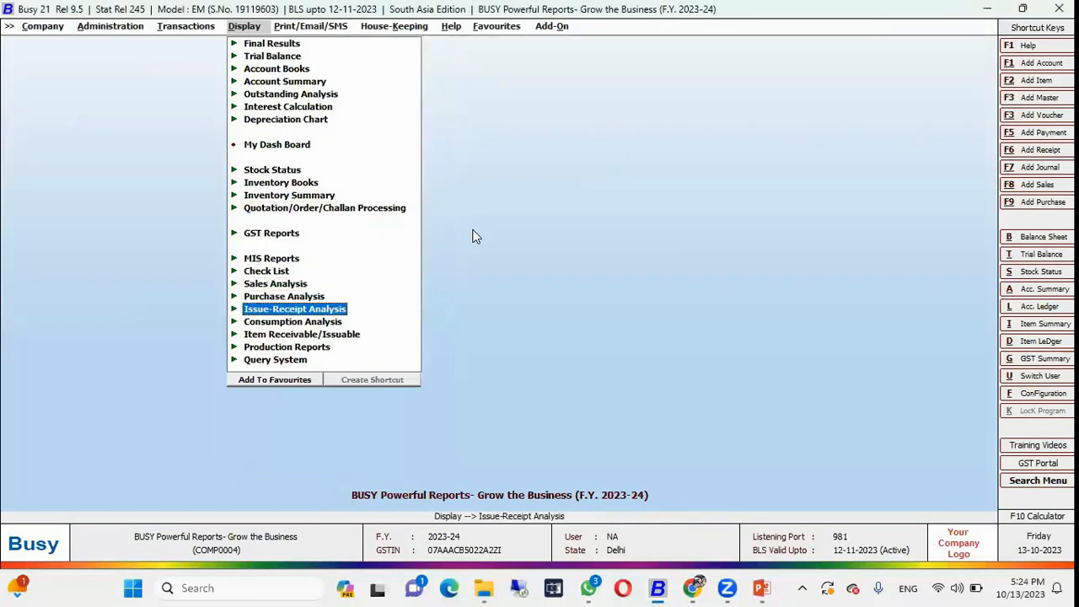
{"action": "key", "text": "Right"}
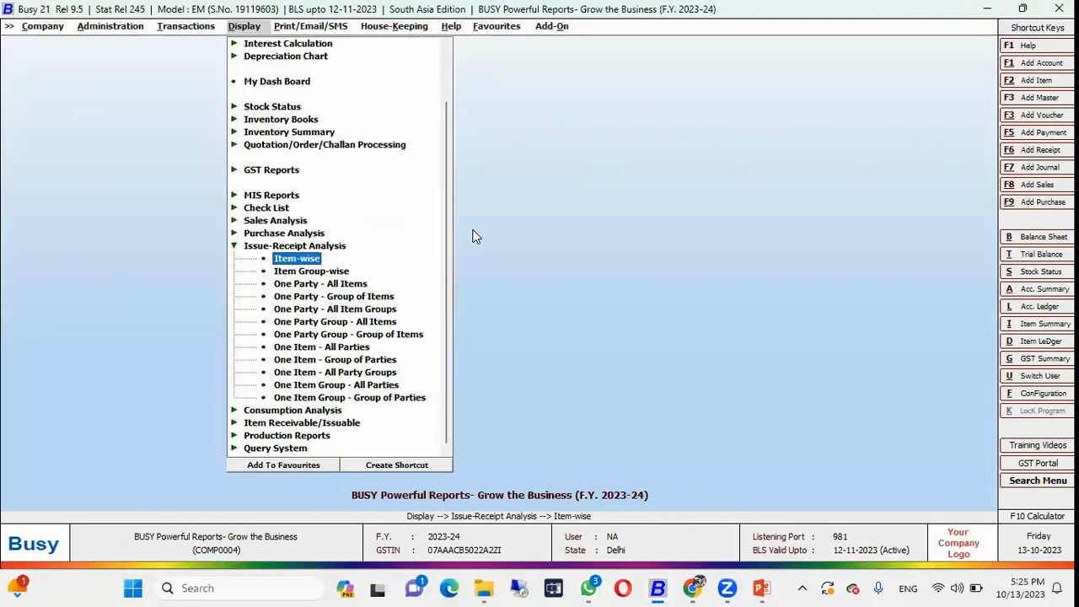
{"action": "key", "text": "Down"}
{"action": "key", "text": "Down"}
{"action": "key", "text": "Return"}
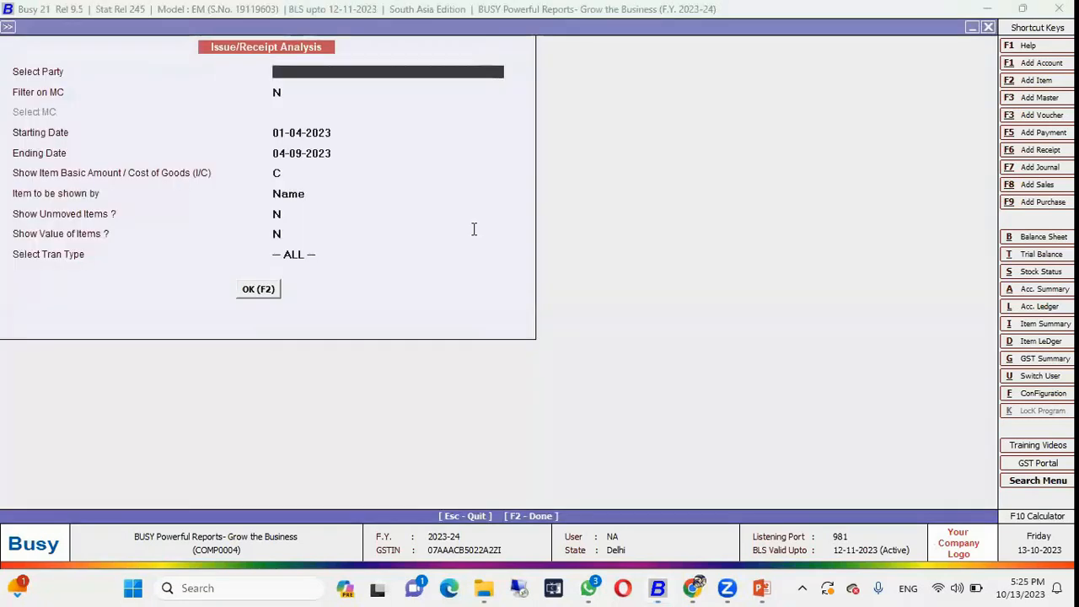
Generate the Issue/Receipt Analysis of all items for A1 Spices Store from 01-04-2023 to 04-09-2023, then close it
{"action": "key", "text": "Return"}
{"action": "key", "text": "Return"}
{"action": "key", "text": "Return"}
{"action": "key", "text": "Return"}
{"action": "key", "text": "F1"}
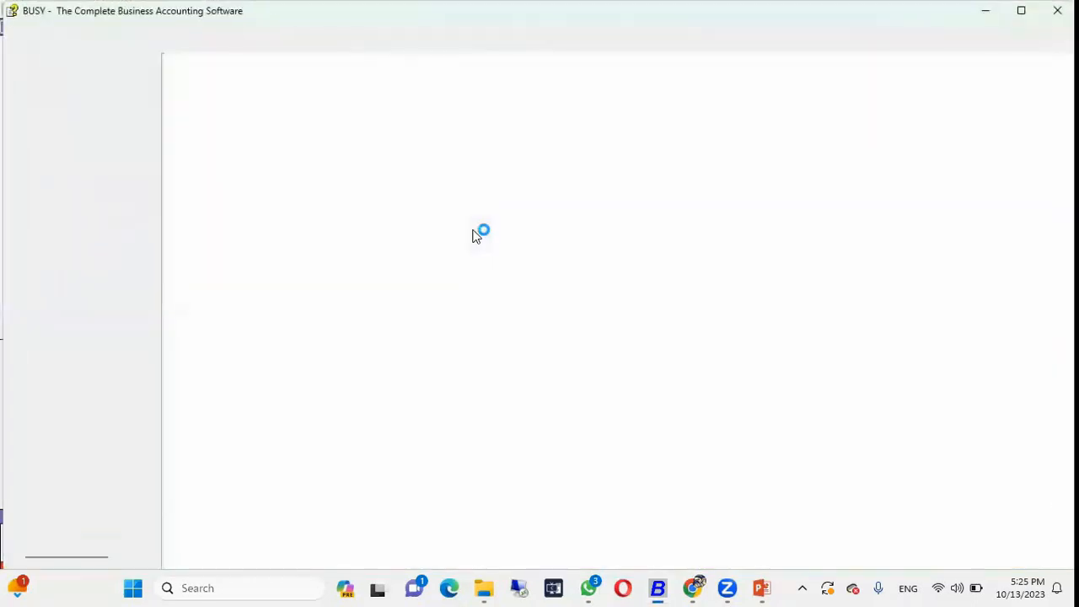
{"action": "left_click", "coordinate": [1058, 10]}
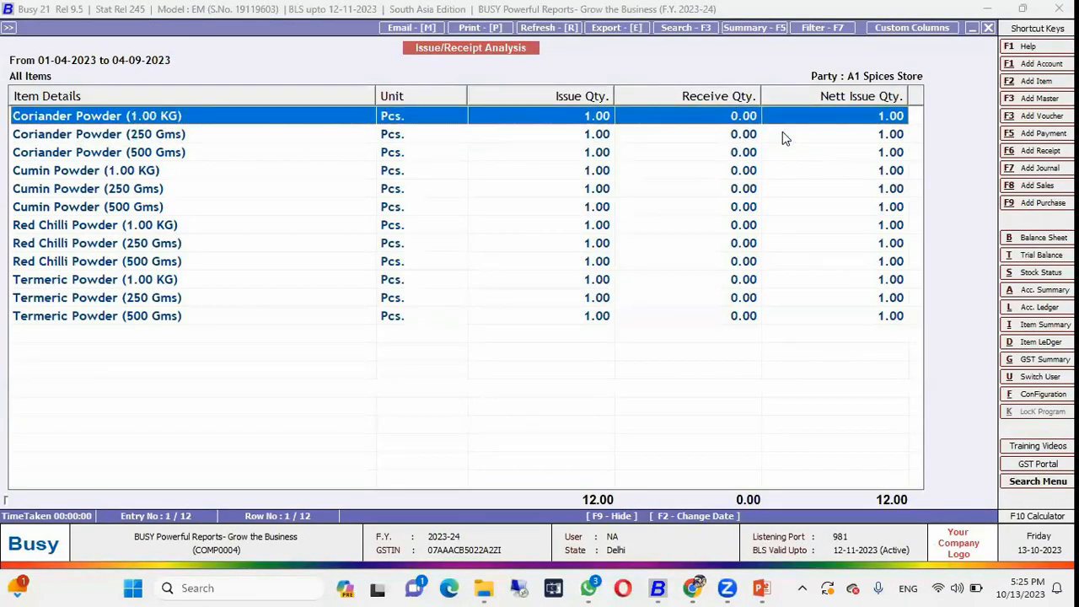
{"action": "key", "text": "Escape"}
{"action": "key", "text": "Escape"}
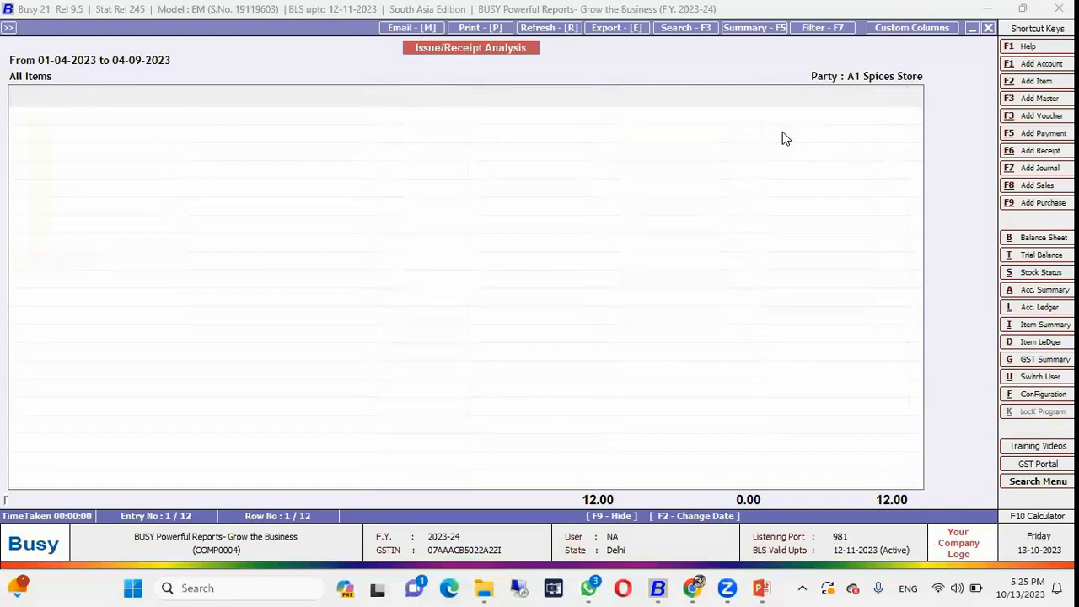
Look through the other party-wise and item-wise variants of Issue-Receipt Analysis, then collapse the group
{"action": "key", "text": "Up"}
{"action": "key", "text": "Down"}
{"action": "key", "text": "Down"}
{"action": "key", "text": "Down"}
{"action": "key", "text": "Down"}
{"action": "key", "text": "Down"}
{"action": "key", "text": "Down"}
{"action": "key", "text": "Down"}
{"action": "key", "text": "Down"}
{"action": "key", "text": "Down"}
{"action": "key", "text": "Down"}
{"action": "key", "text": "Up"}
{"action": "key", "text": "Up"}
{"action": "key", "text": "Up"}
{"action": "key", "text": "Up"}
{"action": "key", "text": "Up"}
{"action": "key", "text": "Up"}
{"action": "key", "text": "Up"}
{"action": "key", "text": "Up"}
{"action": "key", "text": "Up"}
{"action": "key", "text": "Up"}
{"action": "key", "text": "Up"}
{"action": "key", "text": "Up"}
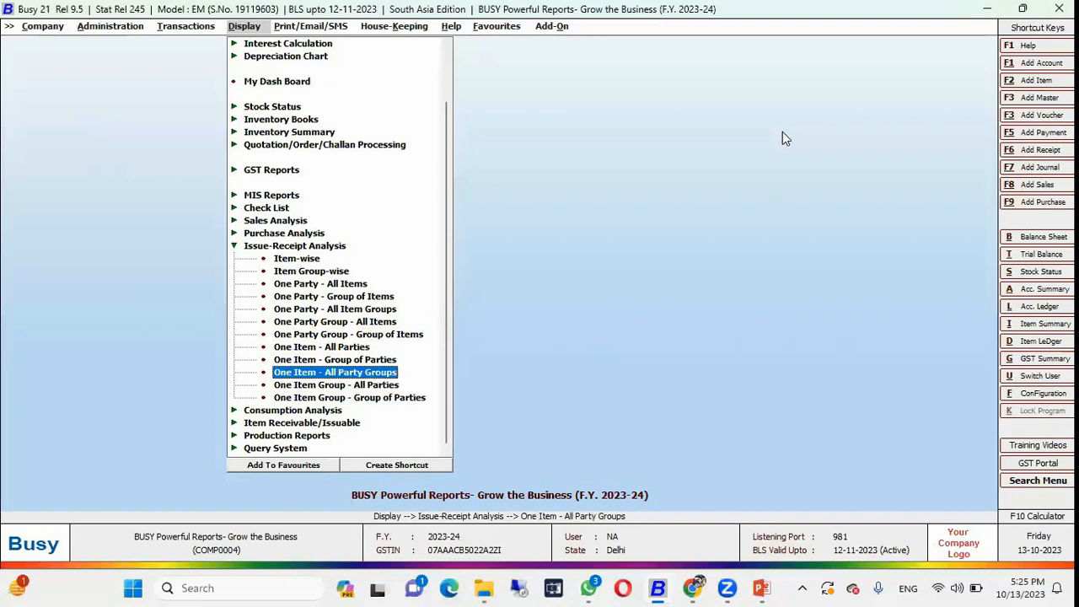
{"action": "key", "text": "Left"}
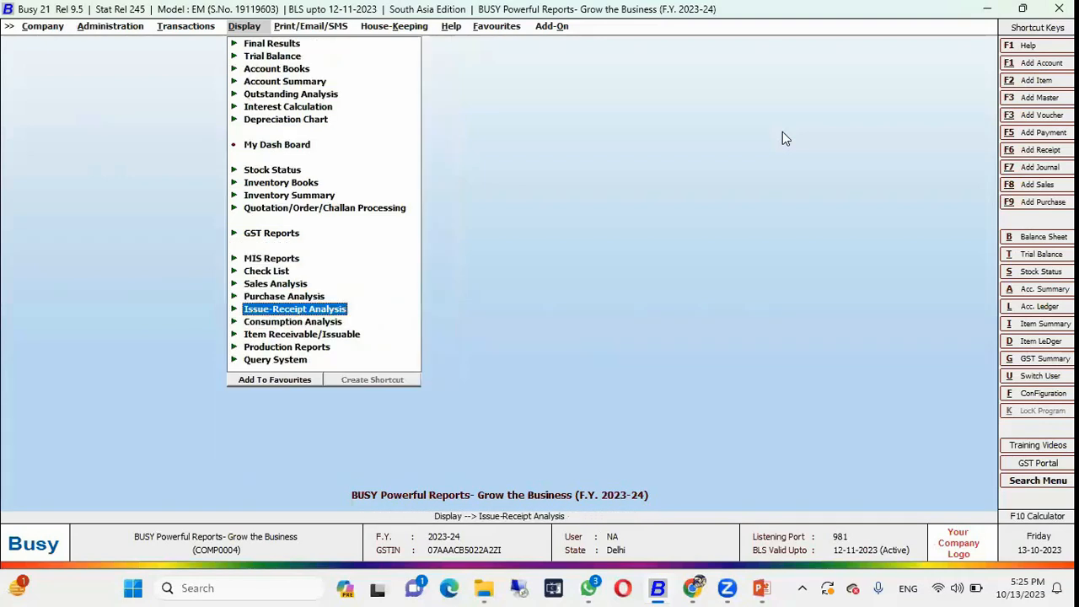
View the Item Party Ledger of all items for A1 Spices Store from 1-4-2023 to 4-9-2023, then close it
{"action": "key", "text": "Down"}
{"action": "key", "text": "Down"}
{"action": "key", "text": "Right"}
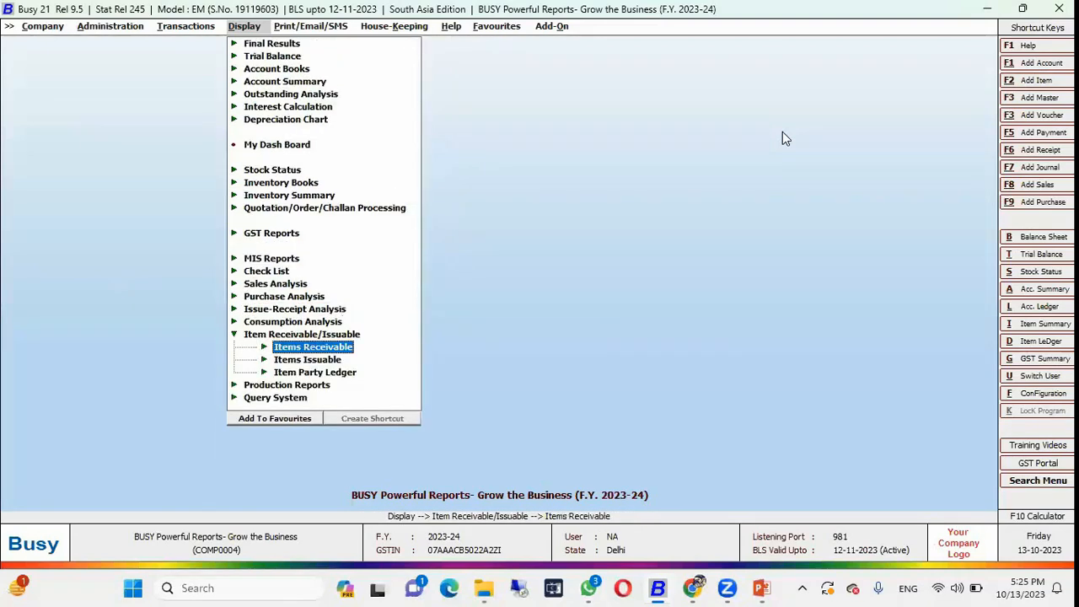
{"action": "key", "text": "Down"}
{"action": "key", "text": "Down"}
{"action": "key", "text": "Right"}
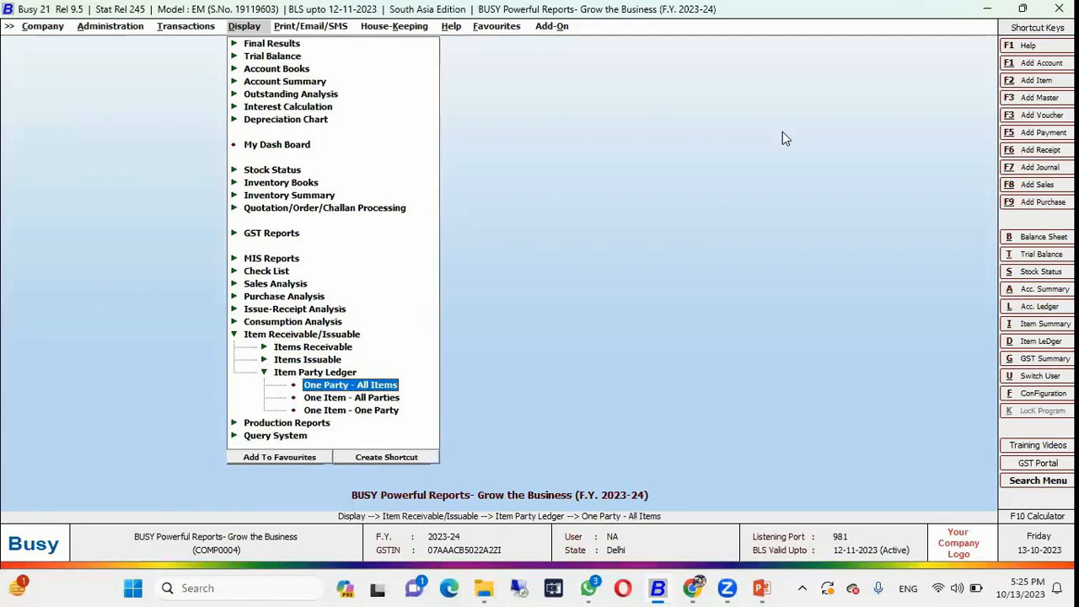
{"action": "key", "text": "Return"}
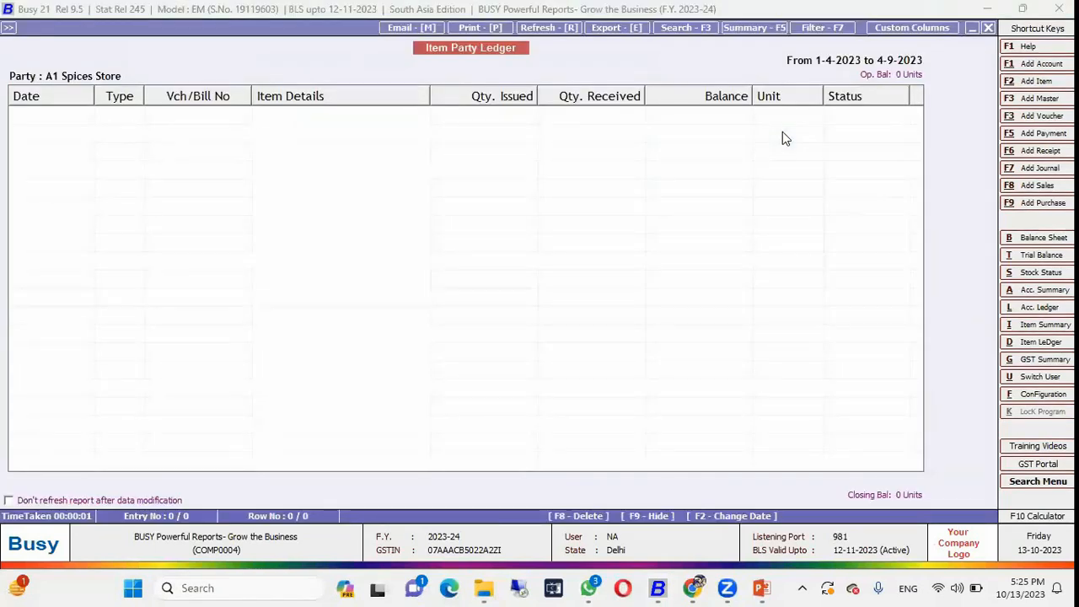
{"action": "key", "text": "Escape"}
{"action": "key", "text": "Escape"}
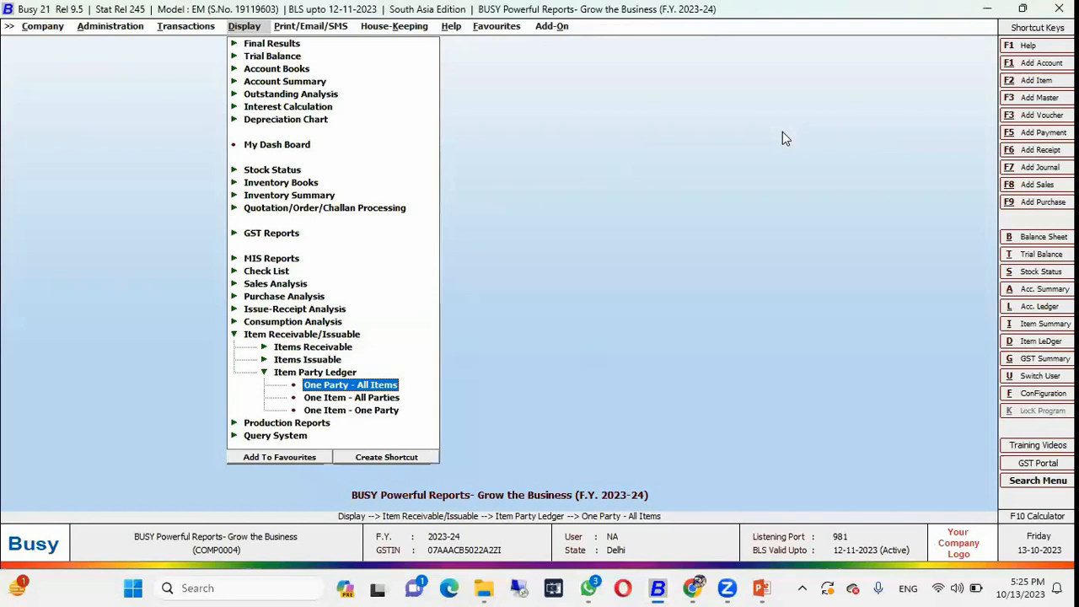
{"action": "key", "text": "Left"}
{"action": "key", "text": "Left"}
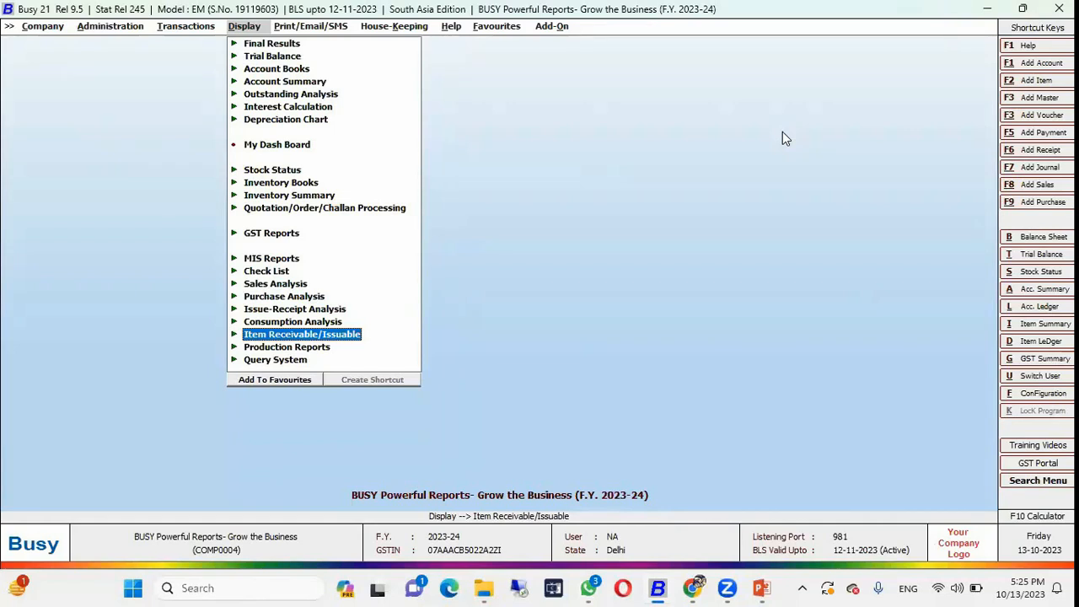
Switch to the presentation, show the GST Reports slide, and return to Busy
{"action": "key", "text": "alt+Tab"}
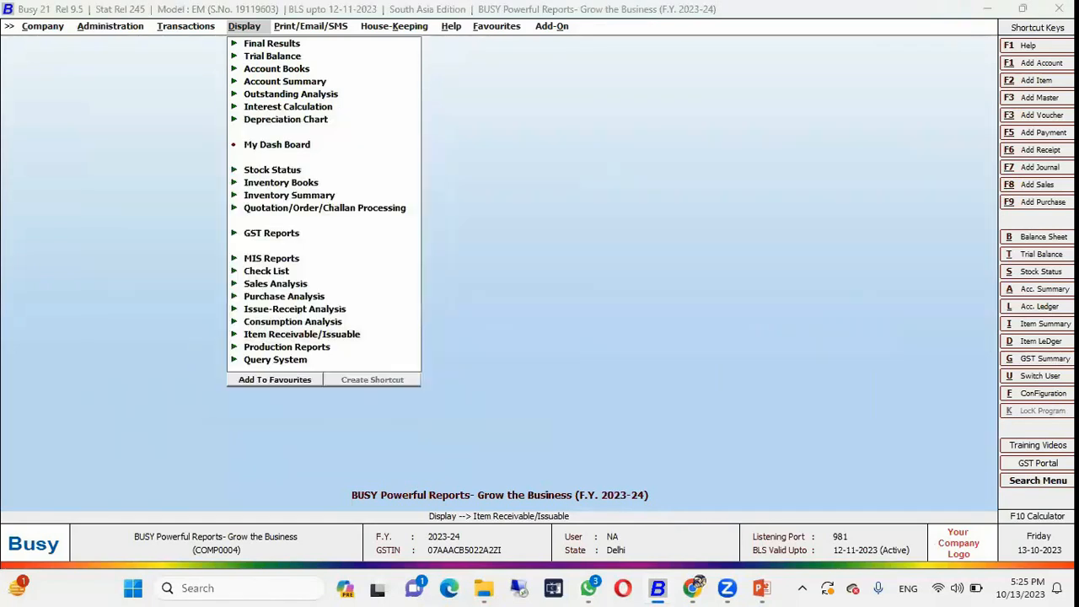
{"action": "key", "text": "alt+Tab"}
{"action": "key", "text": "Right"}
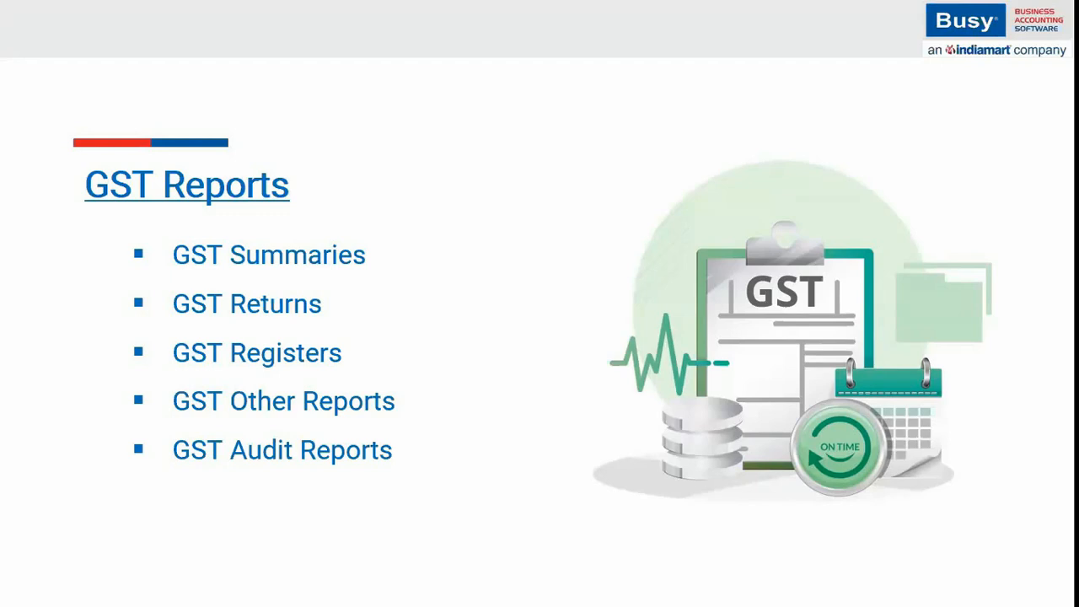
{"action": "key", "text": "alt+Tab"}
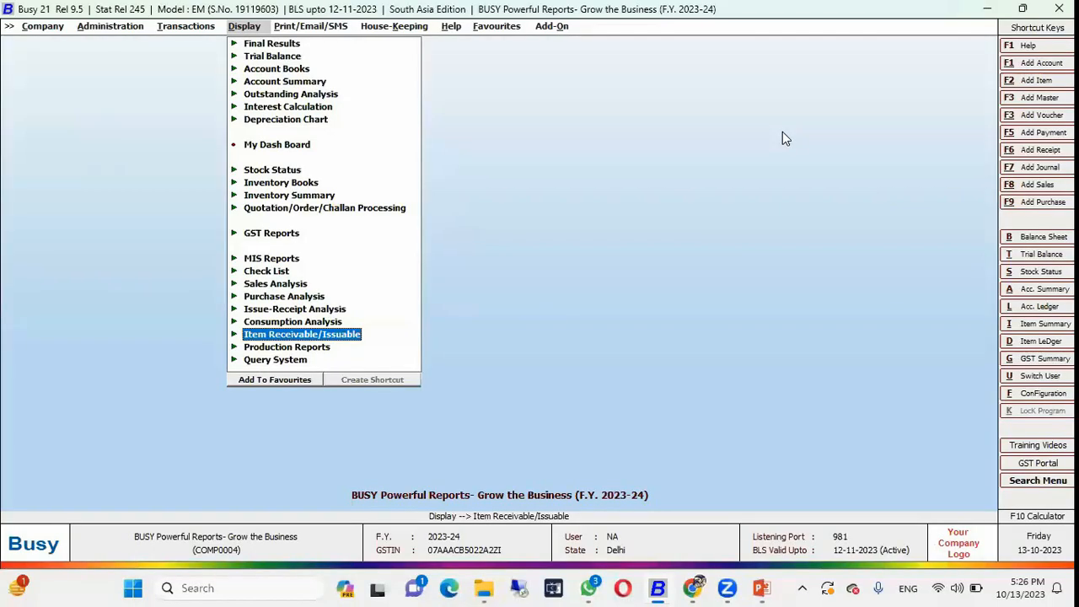
Expand the GST Summaries group under GST Reports and look through its reports down to Purchase Type Summary
{"action": "key", "text": "Up"}
{"action": "key", "text": "Up"}
{"action": "key", "text": "Up"}
{"action": "key", "text": "Up"}
{"action": "key", "text": "Up"}
{"action": "key", "text": "Up"}
{"action": "key", "text": "Up"}
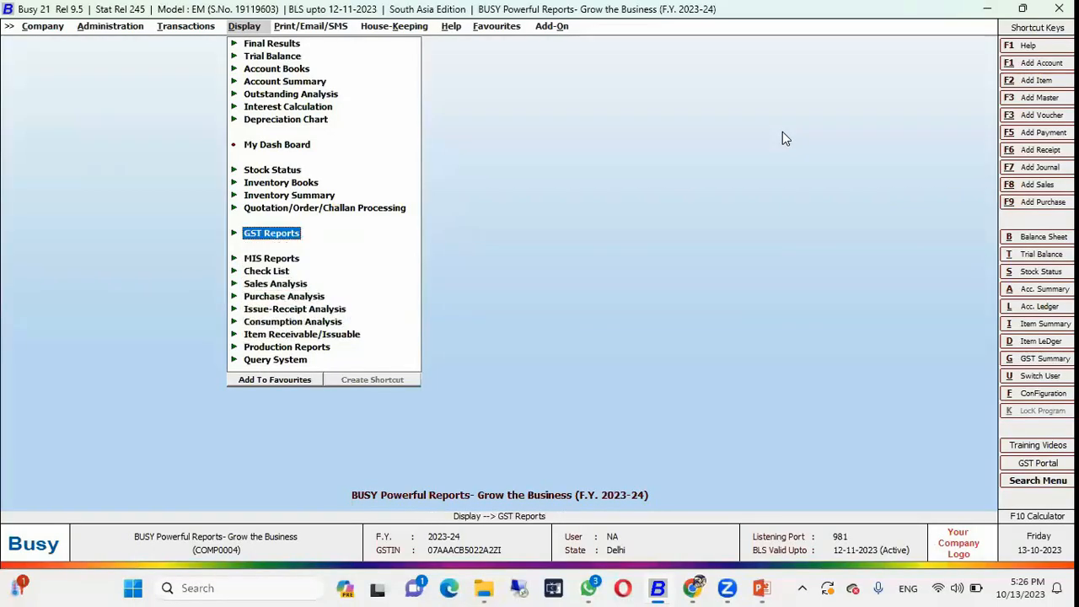
{"action": "key", "text": "Return"}
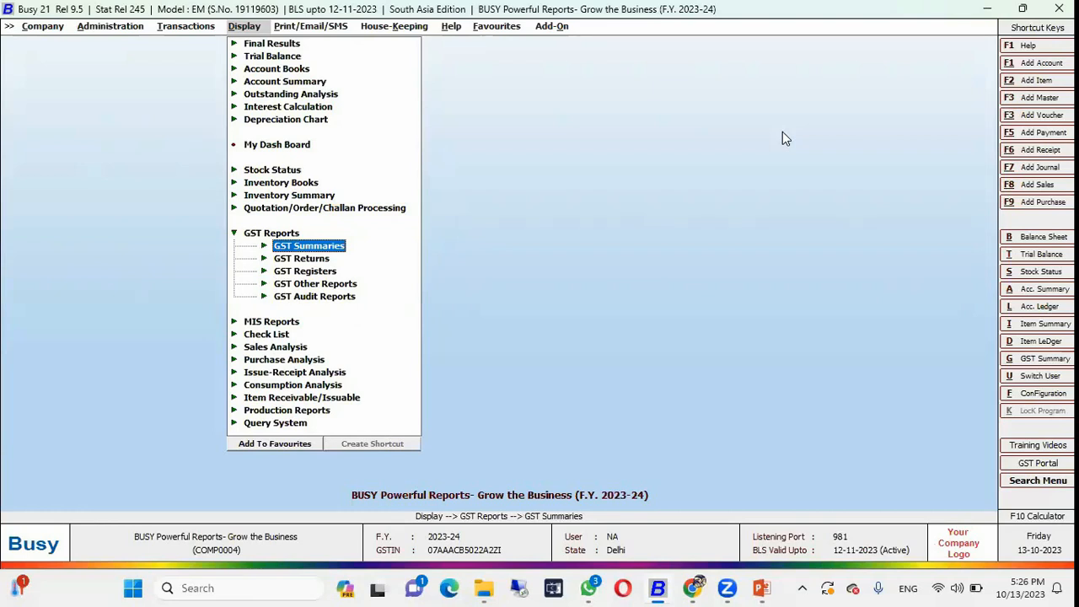
{"action": "key", "text": "Return"}
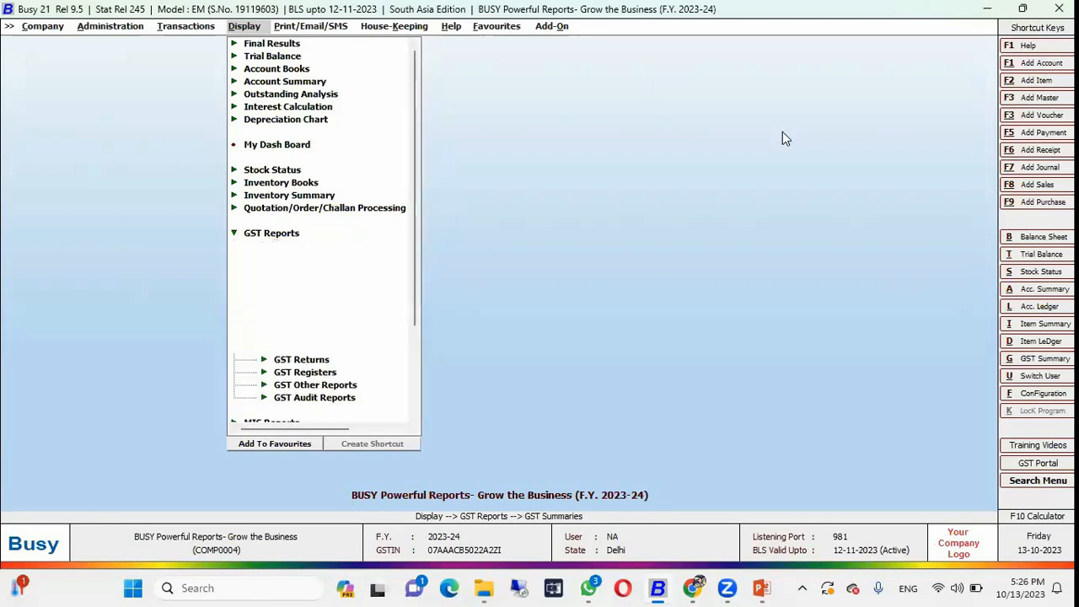
{"action": "key", "text": "Down"}
{"action": "key", "text": "Down"}
{"action": "key", "text": "Down"}
{"action": "key", "text": "Down"}
{"action": "key", "text": "Down"}
{"action": "key", "text": "Down"}
{"action": "key", "text": "Down"}
{"action": "key", "text": "Down"}
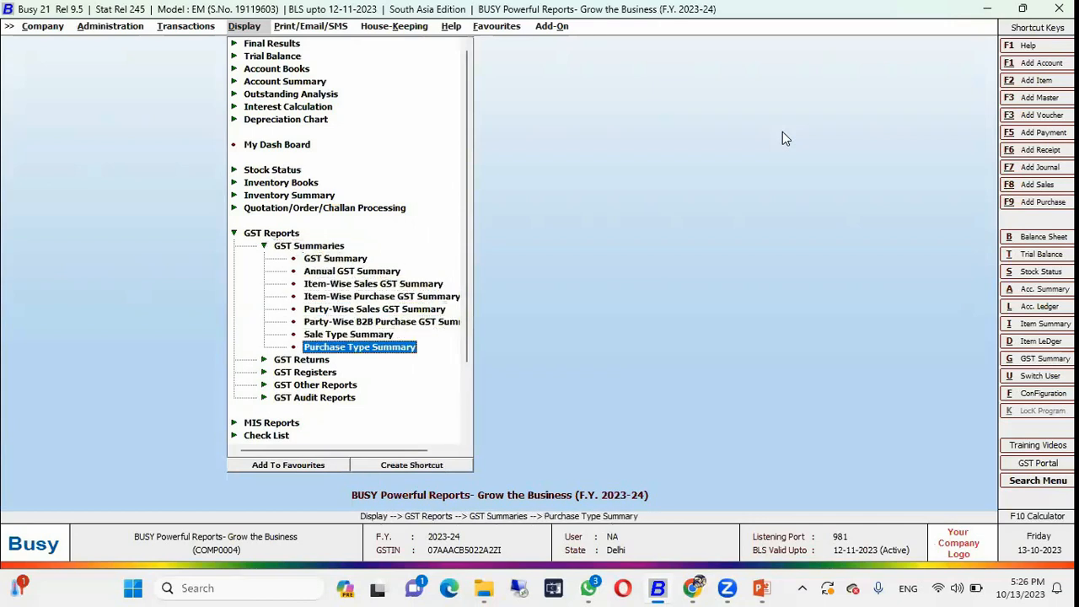
Expand the GST Returns group and look through the available returns and eReturns
{"action": "key", "text": "Down"}
{"action": "key", "text": "Return"}
{"action": "key", "text": "Down"}
{"action": "key", "text": "Down"}
{"action": "key", "text": "Down"}
{"action": "key", "text": "Down"}
{"action": "key", "text": "Down"}
{"action": "key", "text": "Down"}
{"action": "key", "text": "Down"}
{"action": "key", "text": "Down"}
{"action": "key", "text": "Down"}
{"action": "key", "text": "Down"}
{"action": "key", "text": "Down"}
{"action": "key", "text": "Down"}
{"action": "key", "text": "Down"}
{"action": "key", "text": "Down"}
{"action": "key", "text": "Down"}
{"action": "key", "text": "Down"}
{"action": "key", "text": "Down"}
{"action": "key", "text": "Down"}
{"action": "key", "text": "Down"}
{"action": "key", "text": "Down"}
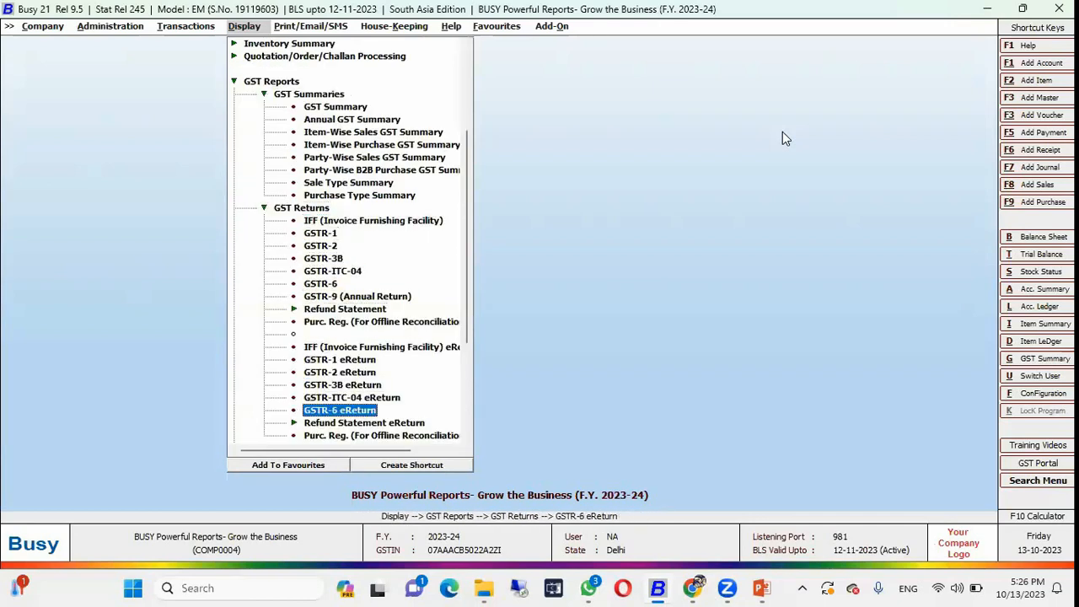
Expand the GST Registers group and look through its sales, purchase, GSTR-2A/2B and ITC registers
{"action": "key", "text": "Up"}
{"action": "key", "text": "Return"}
{"action": "key", "text": "Down"}
{"action": "key", "text": "Down"}
{"action": "key", "text": "Down"}
{"action": "key", "text": "Down"}
{"action": "key", "text": "Down"}
{"action": "key", "text": "Down"}
{"action": "key", "text": "Down"}
{"action": "key", "text": "Down"}
{"action": "key", "text": "Down"}
{"action": "key", "text": "Down"}
{"action": "key", "text": "Down"}
{"action": "key", "text": "Down"}
{"action": "key", "text": "Down"}
{"action": "key", "text": "Down"}
{"action": "key", "text": "Up"}
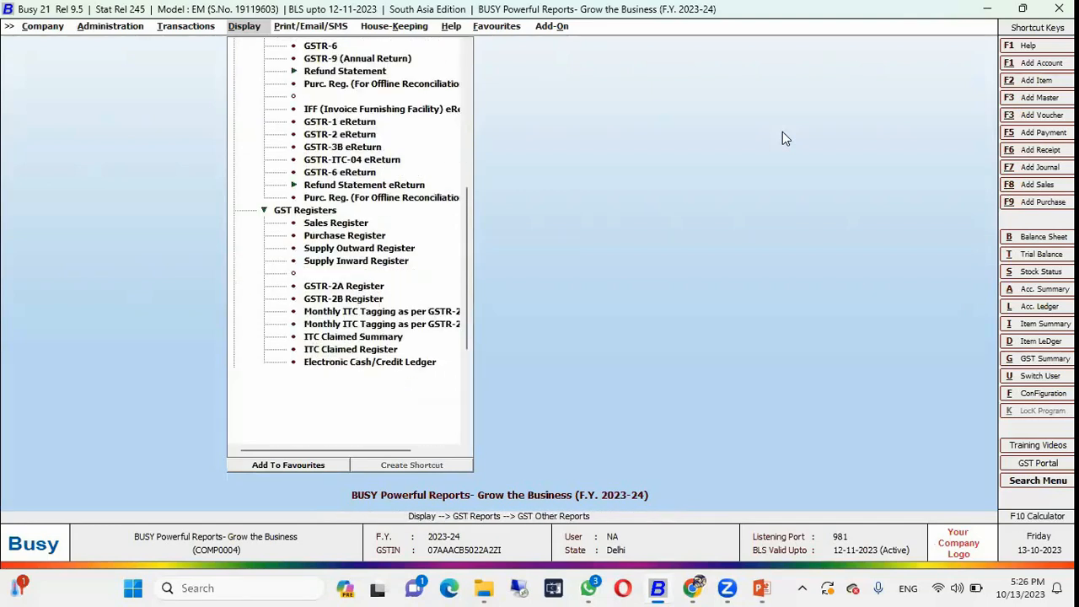
Expand the GST Other Reports and GST Audit Reports groups and look through their entries
{"action": "key", "text": "Return"}
{"action": "key", "text": "Down"}
{"action": "key", "text": "Down"}
{"action": "key", "text": "Down"}
{"action": "key", "text": "Down"}
{"action": "key", "text": "Down"}
{"action": "key", "text": "Down"}
{"action": "key", "text": "Down"}
{"action": "key", "text": "Down"}
{"action": "key", "text": "Down"}
{"action": "key", "text": "Up"}
{"action": "key", "text": "Up"}
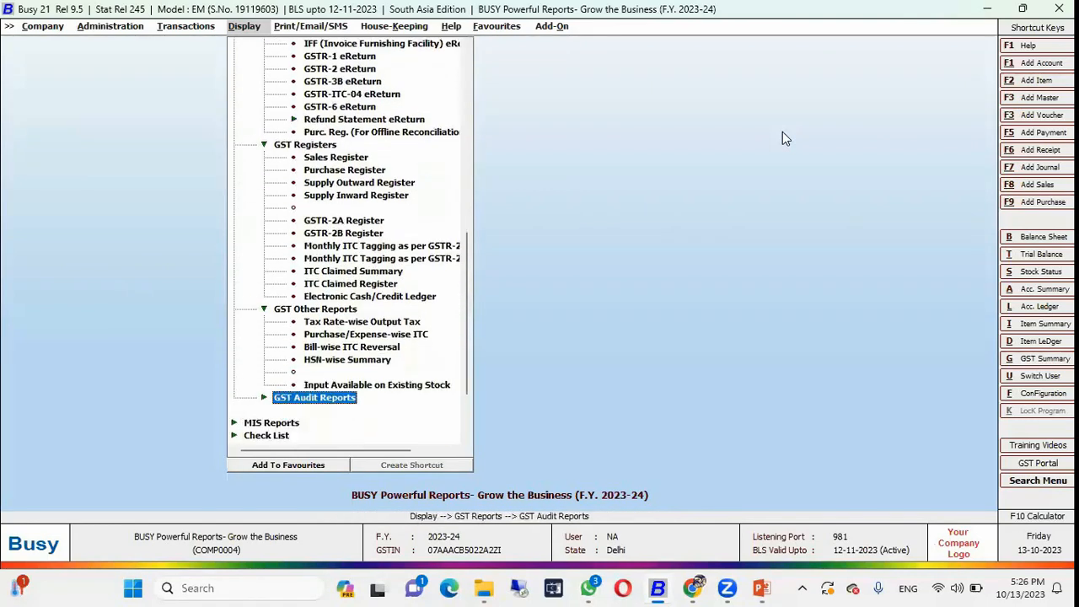
{"action": "key", "text": "Return"}
{"action": "key", "text": "Down"}
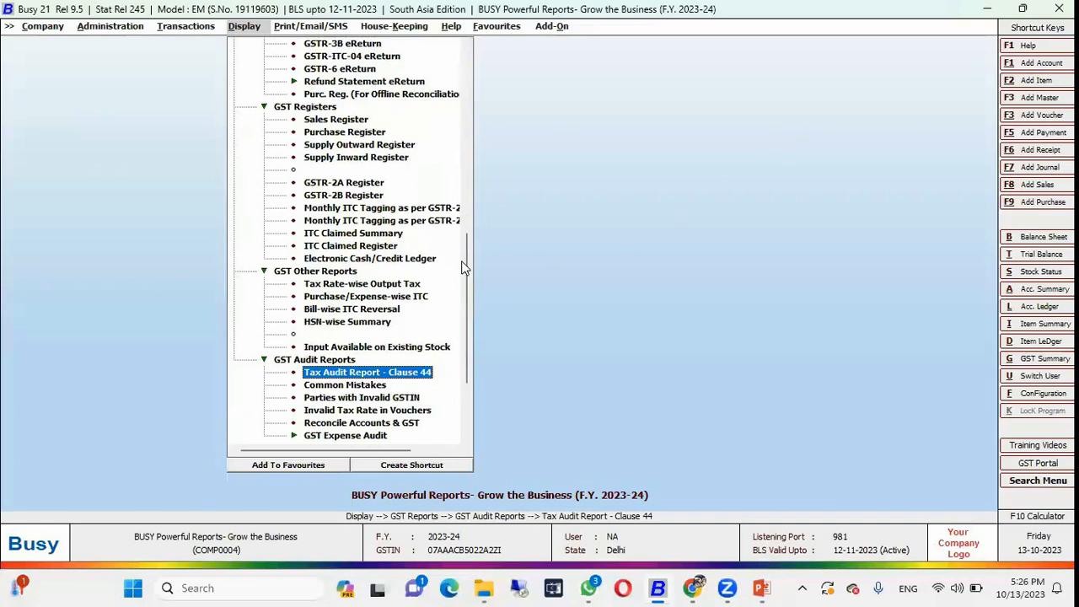
Generate the GST Summary from 01-04-2023 to 04-09-2023 by voucher date, without tax-rate-wise bifurcation or the new set-off rule
{"action": "left_click_drag", "start_coordinate": [466, 263], "coordinate": [459, 145]}
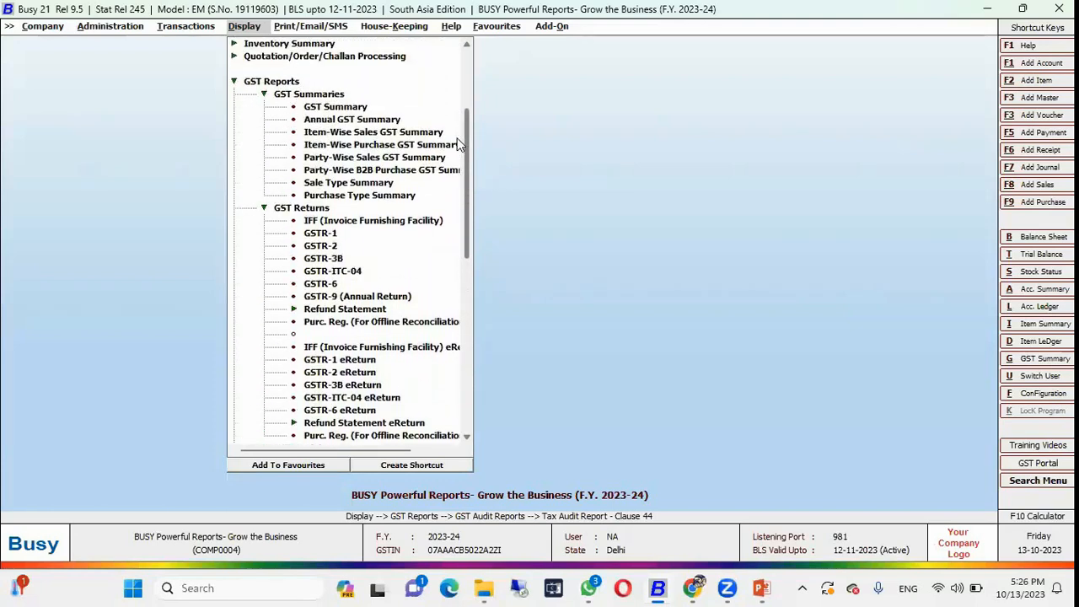
{"action": "left_click", "coordinate": [332, 107]}
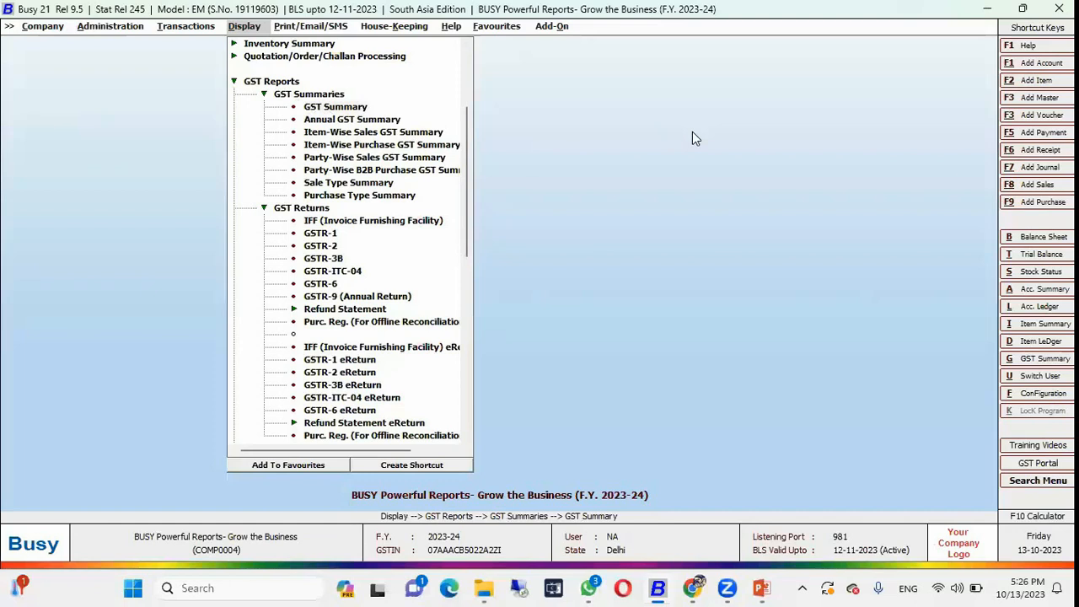
{"action": "key", "text": "Return"}
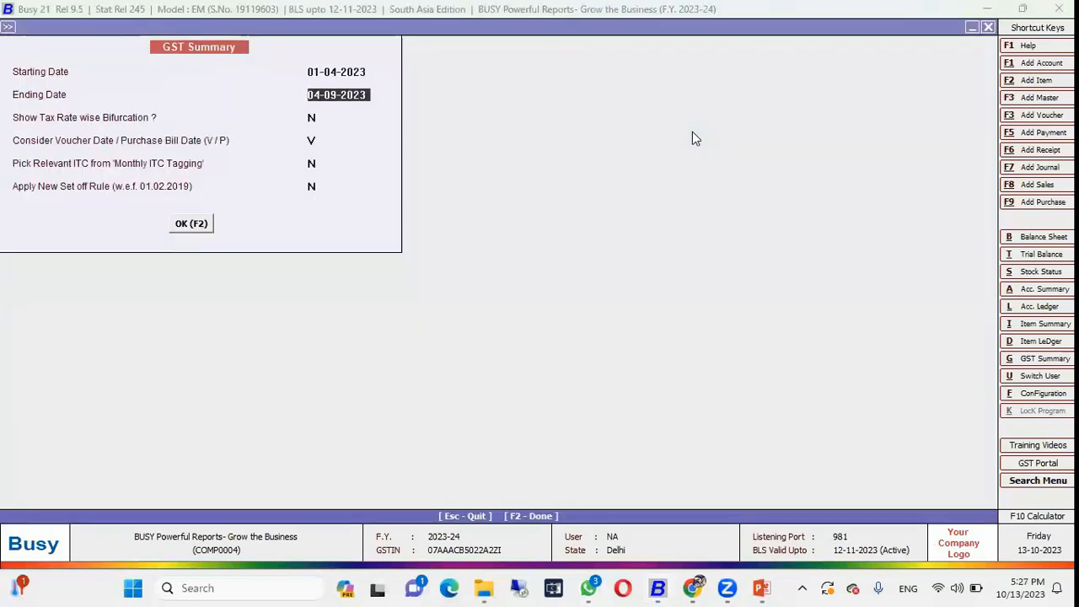
{"action": "key", "text": "Return"}
{"action": "key", "text": "Return"}
{"action": "key", "text": "Return"}
{"action": "key", "text": "Return"}
{"action": "key", "text": "Return"}
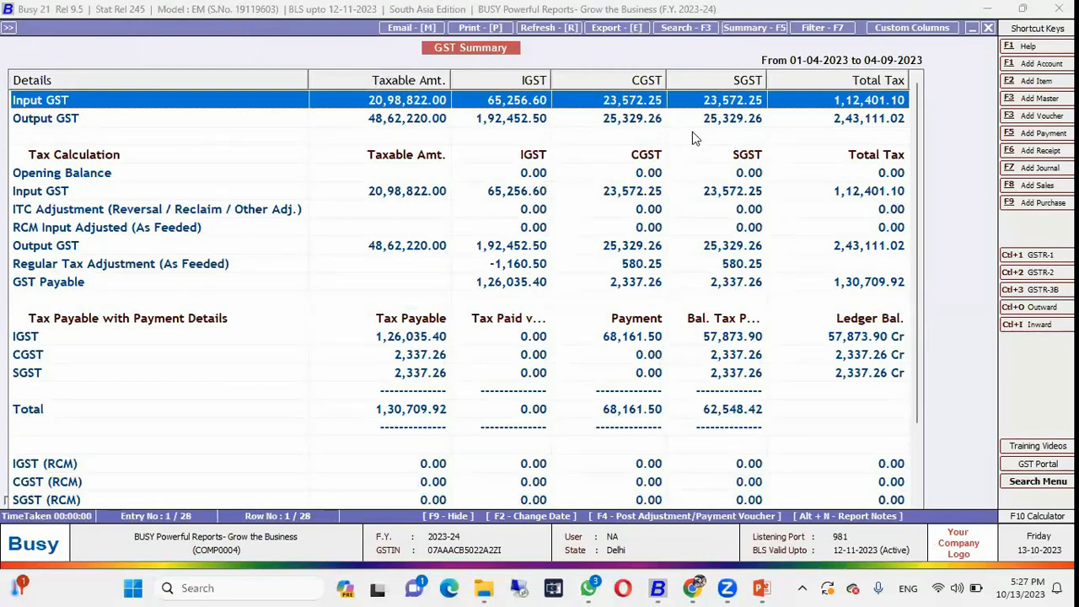
Examine the GST Summary rows, covering input and output GST, the tax calculation and the tax payable with payment details
{"action": "key", "text": "Down"}
{"action": "key", "text": "Down"}
{"action": "key", "text": "Down"}
{"action": "key", "text": "Down"}
{"action": "key", "text": "Down"}
{"action": "key", "text": "Down"}
{"action": "key", "text": "Down"}
{"action": "key", "text": "Down"}
{"action": "key", "text": "Down"}
{"action": "key", "text": "Down"}
{"action": "key", "text": "Down"}
{"action": "key", "text": "Down"}
{"action": "key", "text": "Down"}
{"action": "key", "text": "Down"}
{"action": "key", "text": "Down"}
{"action": "key", "text": "Down"}
{"action": "key", "text": "Down"}
{"action": "key", "text": "Down"}
{"action": "key", "text": "Down"}
{"action": "key", "text": "Down"}
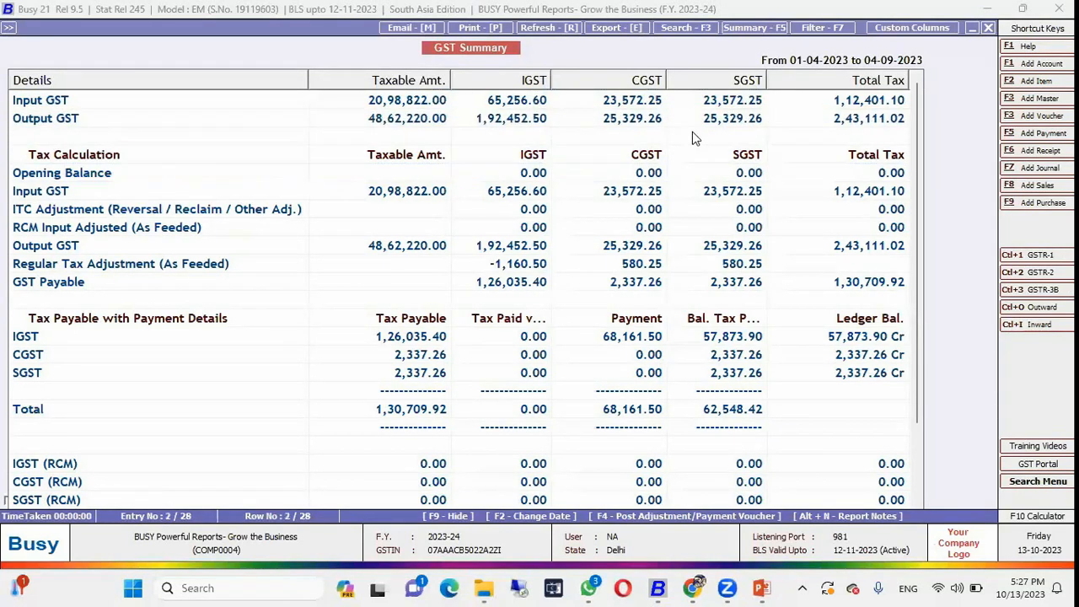
{"action": "key", "text": "Up"}
{"action": "key", "text": "Up"}
{"action": "key", "text": "Up"}
{"action": "key", "text": "Up"}
{"action": "key", "text": "Up"}
{"action": "key", "text": "Up"}
{"action": "key", "text": "Up"}
{"action": "key", "text": "Down"}
{"action": "key", "text": "Down"}
{"action": "key", "text": "Down"}
{"action": "key", "text": "Down"}
{"action": "key", "text": "Down"}
{"action": "key", "text": "Down"}
{"action": "key", "text": "Down"}
{"action": "key", "text": "Down"}
{"action": "key", "text": "Down"}
{"action": "key", "text": "Down"}
{"action": "key", "text": "Down"}
{"action": "key", "text": "Up"}
{"action": "key", "text": "Up"}
{"action": "key", "text": "Up"}
{"action": "key", "text": "Up"}
{"action": "key", "text": "Up"}
{"action": "key", "text": "Up"}
{"action": "key", "text": "Up"}
{"action": "key", "text": "Up"}
{"action": "key", "text": "Up"}
{"action": "key", "text": "Up"}
{"action": "key", "text": "Up"}
{"action": "key", "text": "Up"}
{"action": "key", "text": "Up"}
{"action": "key", "text": "Up"}
{"action": "key", "text": "Up"}
{"action": "key", "text": "Up"}
{"action": "key", "text": "Up"}
{"action": "key", "text": "Up"}
{"action": "key", "text": "Up"}
{"action": "key", "text": "Up"}
{"action": "key", "text": "Up"}
{"action": "key", "text": "Up"}
{"action": "key", "text": "Up"}
{"action": "key", "text": "Up"}
{"action": "key", "text": "Up"}
{"action": "key", "text": "Up"}
{"action": "key", "text": "Up"}
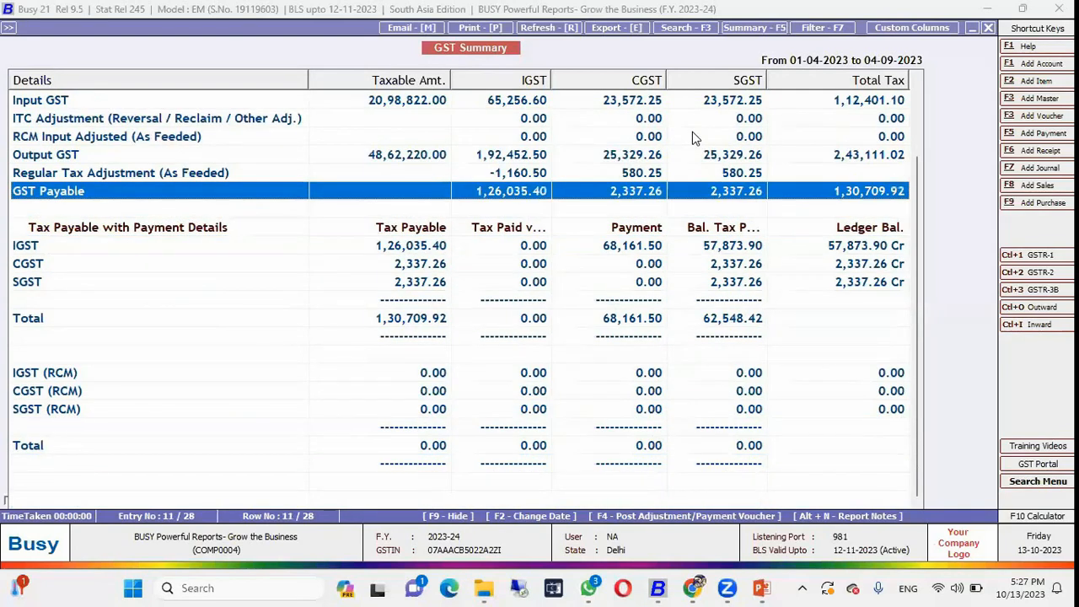
{"action": "key", "text": "Up"}
{"action": "key", "text": "Up"}
{"action": "key", "text": "Up"}
{"action": "key", "text": "Up"}
{"action": "key", "text": "Up"}
{"action": "key", "text": "Up"}
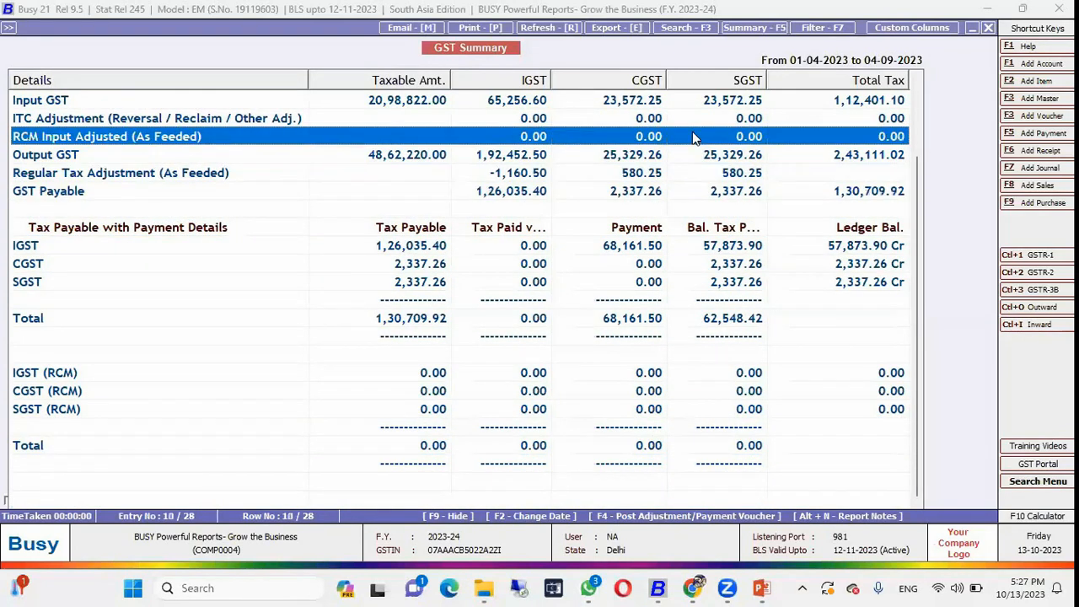
{"action": "key", "text": "Down"}
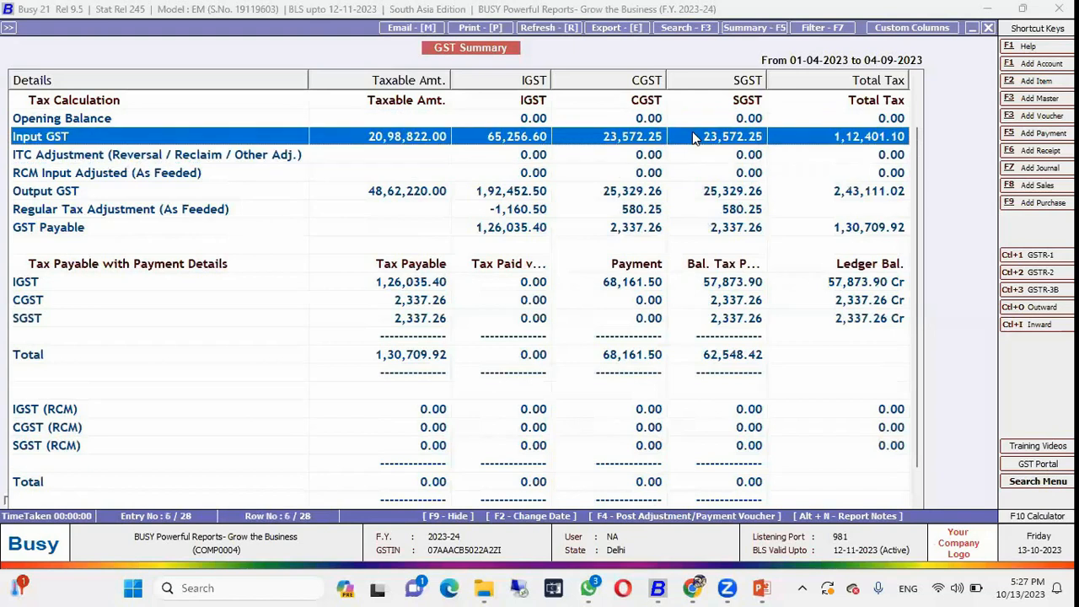
{"action": "key", "text": "Up"}
{"action": "key", "text": "Up"}
{"action": "key", "text": "Up"}
{"action": "key", "text": "Up"}
{"action": "key", "text": "Up"}
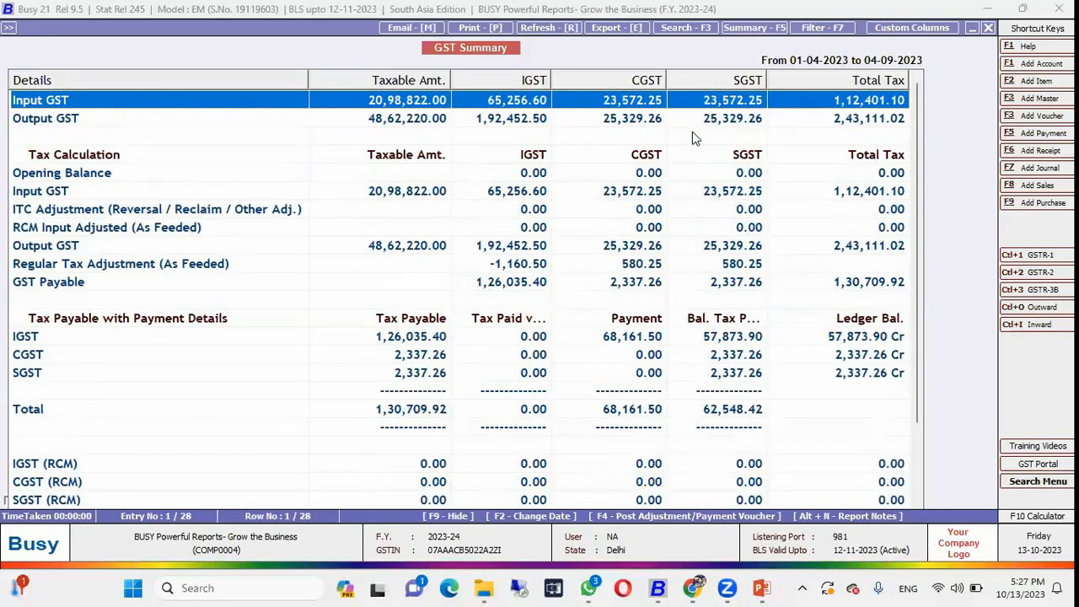
{"action": "key", "text": "Down"}
{"action": "key", "text": "Down"}
{"action": "key", "text": "Down"}
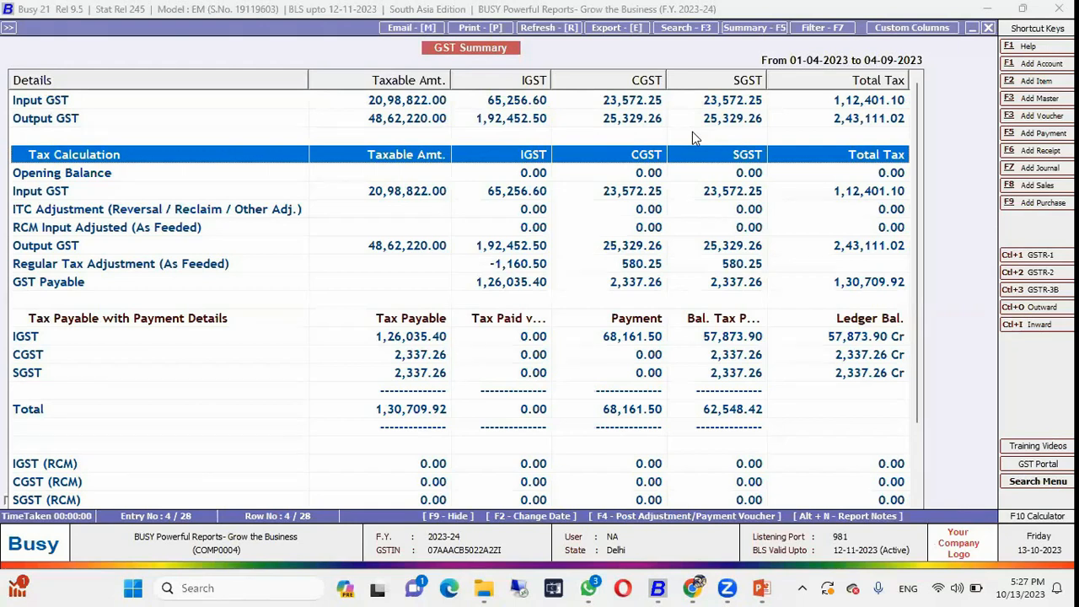
Start posting a Regular GST Payment voucher from the GST Summary
{"action": "key", "text": "F4"}
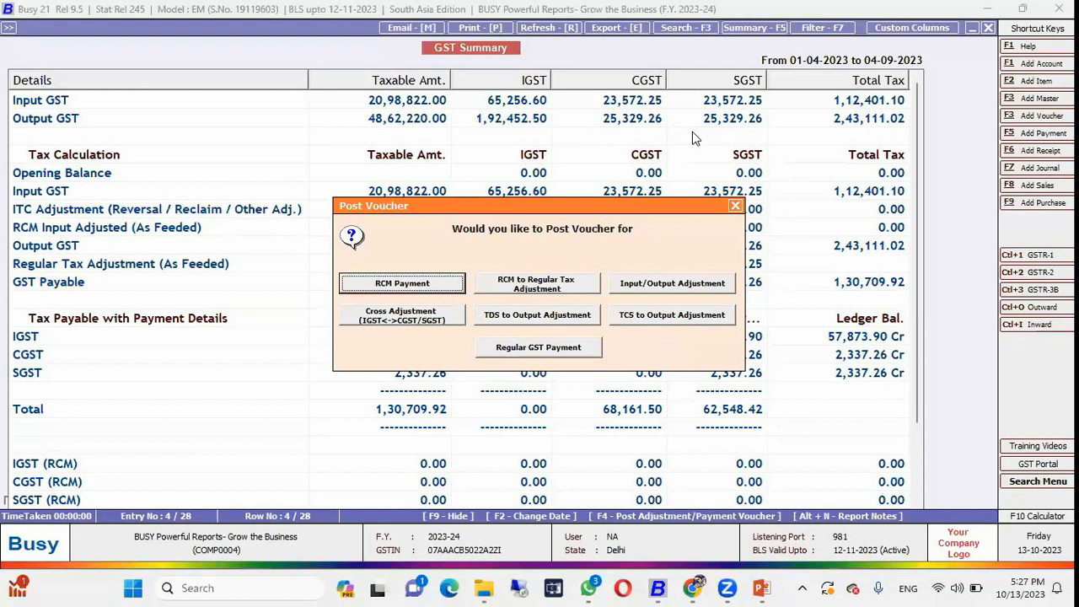
{"action": "key", "text": "Tab"}
{"action": "key", "text": "Tab"}
{"action": "key", "text": "Tab"}
{"action": "key", "text": "Tab"}
{"action": "key", "text": "Tab"}
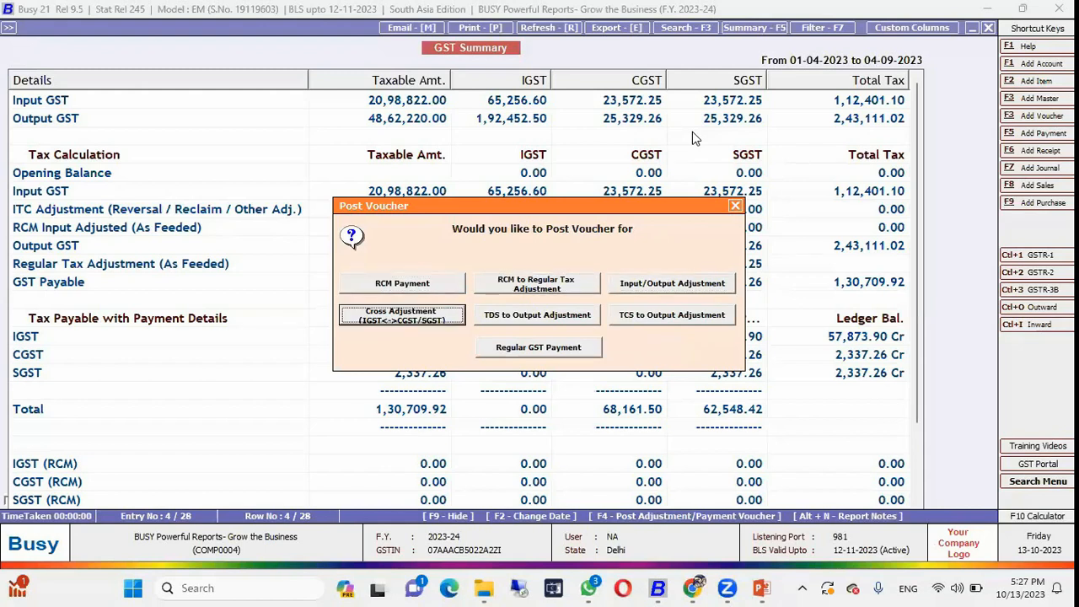
{"action": "key", "text": "Return"}
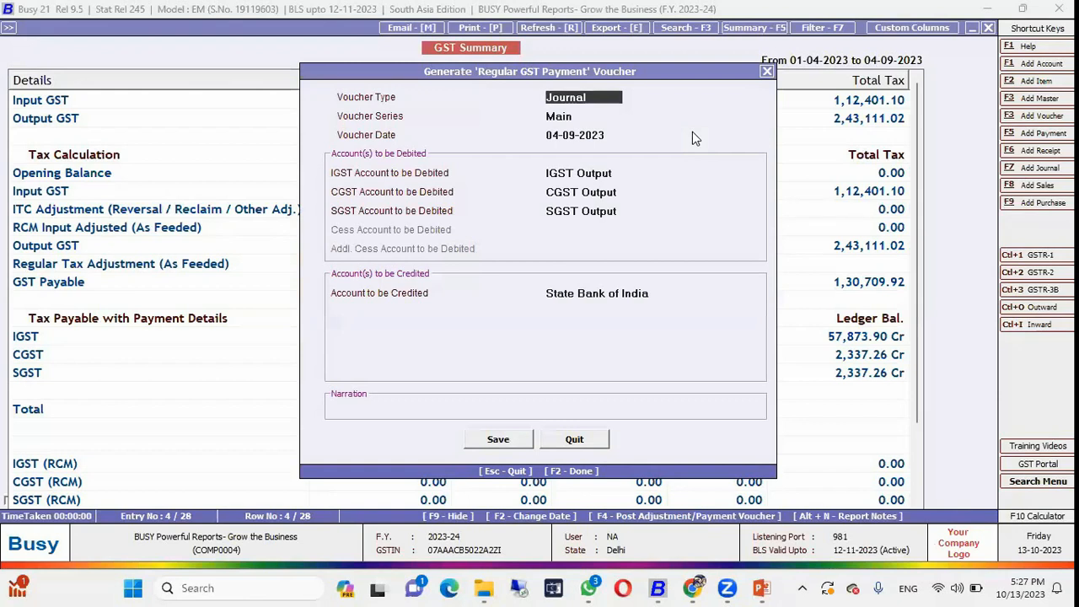
Generate the payment as a new Journal voucher, series Main, dated 04-09-2023, debiting IGST, CGST and SGST Output and crediting State Bank of India
{"action": "key", "text": "Return"}
{"action": "key", "text": "Return"}
{"action": "key", "text": "Return"}
{"action": "key", "text": "Return"}
{"action": "key", "text": "Return"}
{"action": "key", "text": "Return"}
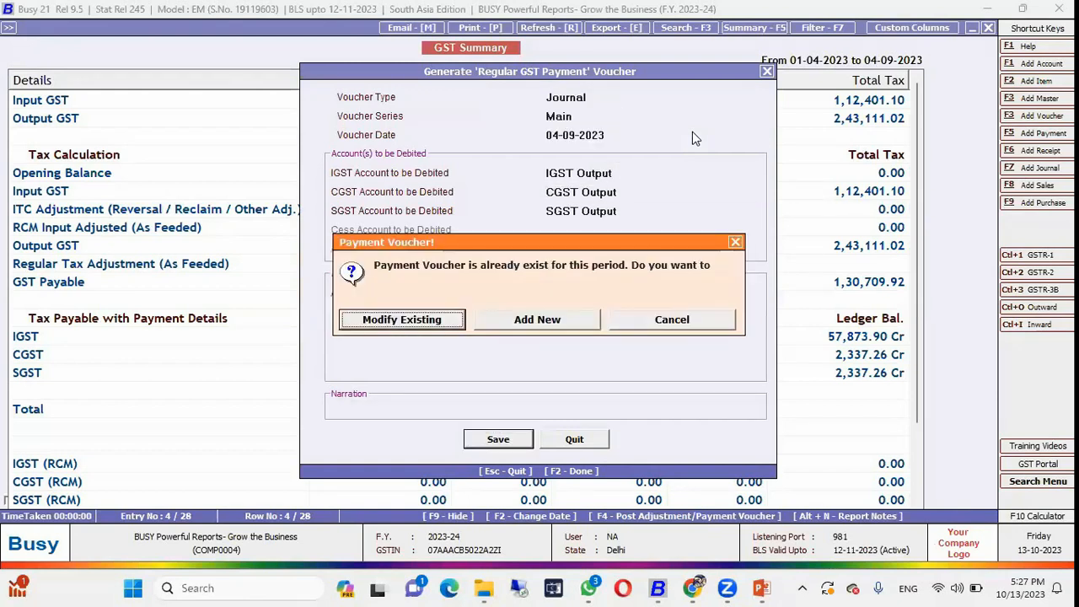
{"action": "key", "text": "Right"}
{"action": "key", "text": "Return"}
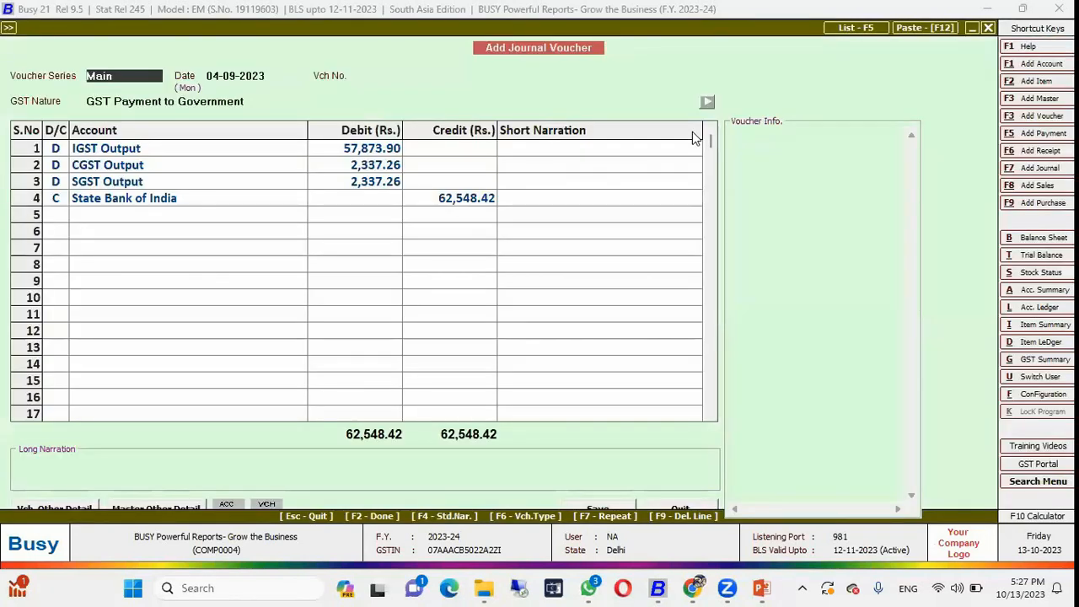
Finish with the journal voucher and leave the GST Summary report for the report list
{"action": "key", "text": "F2"}
{"action": "key", "text": "Escape"}
{"action": "key", "text": "Escape"}
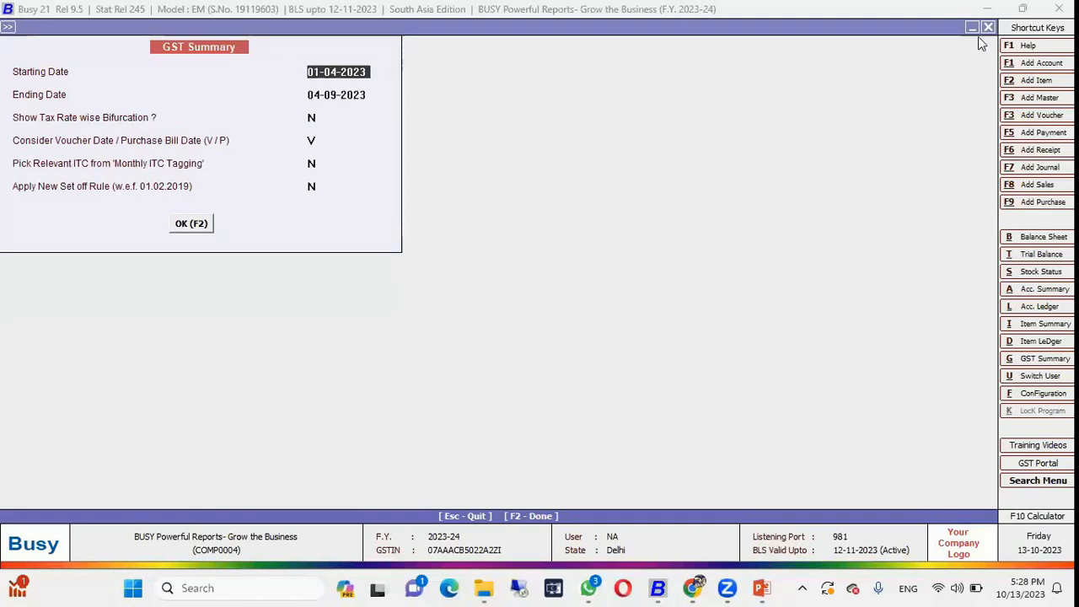
{"action": "key", "text": "Escape"}
{"action": "key", "text": "Escape"}
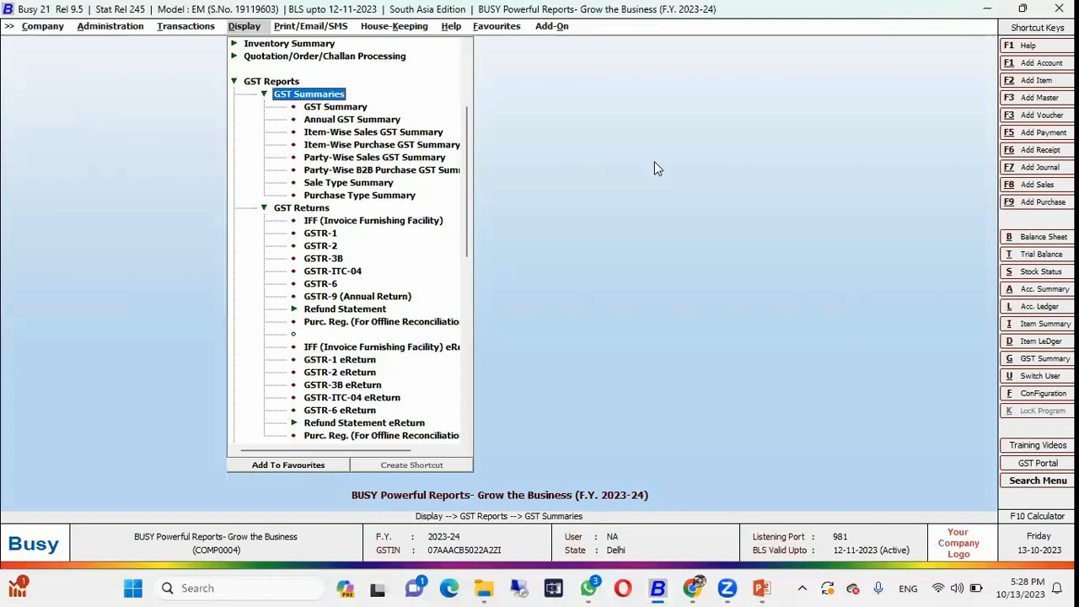
Generate the Annual GST Summary on a quarterly basis from Quarter1 to Quarter1, and close it after viewing
{"action": "key", "text": "Down"}
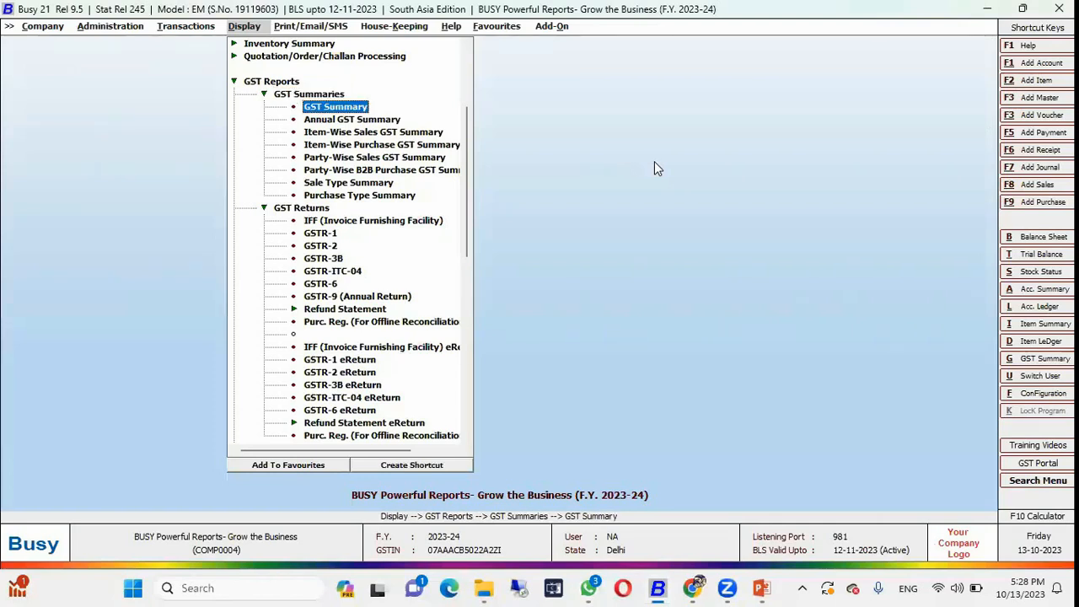
{"action": "key", "text": "Down"}
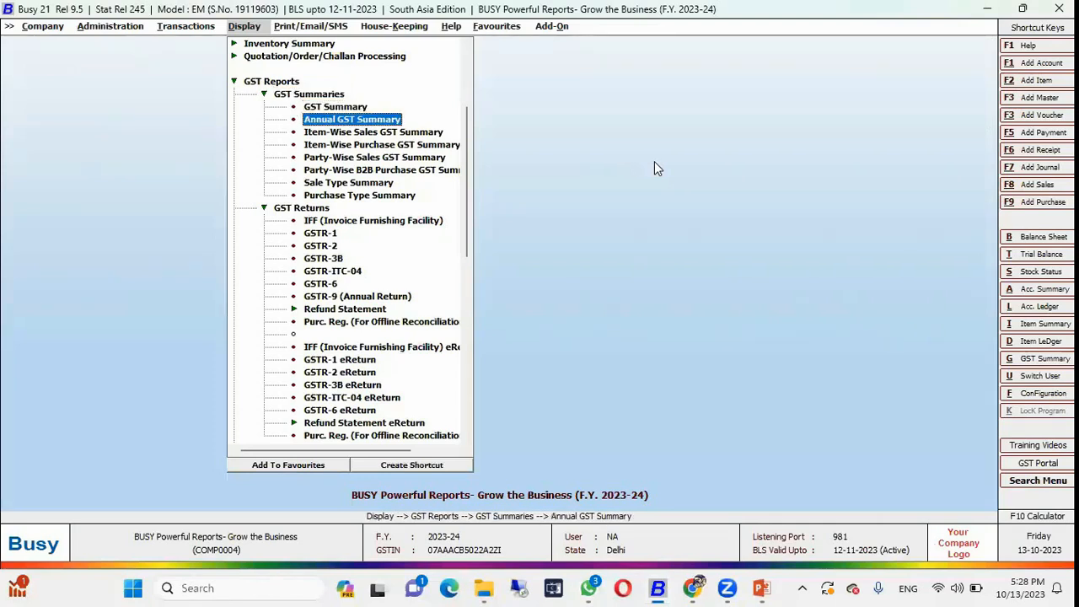
{"action": "key", "text": "Return"}
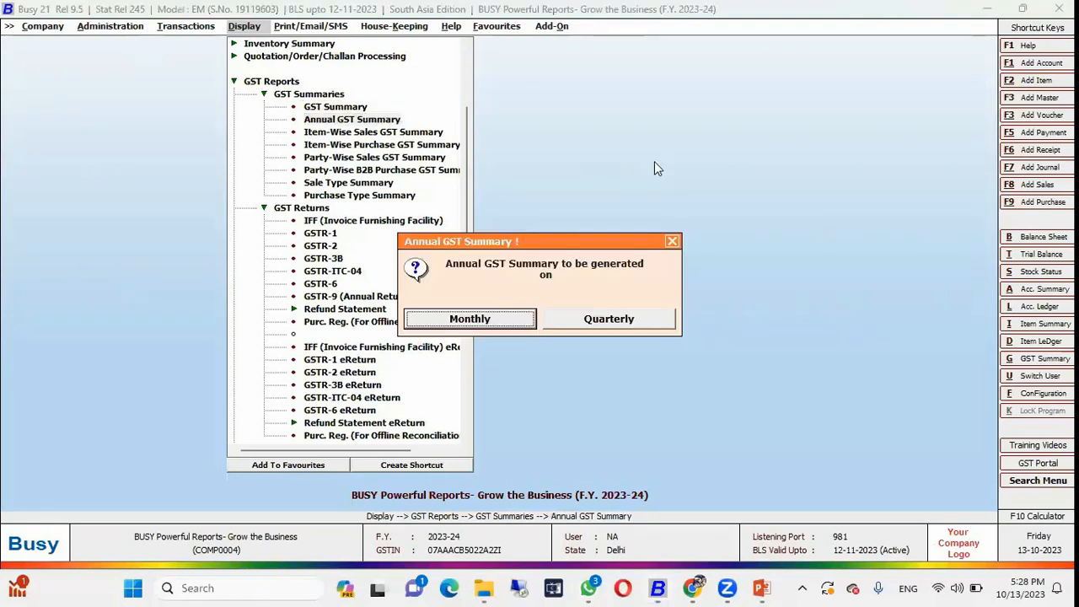
{"action": "key", "text": "Tab"}
{"action": "key", "text": "Return"}
{"action": "key", "text": "Tab"}
{"action": "key", "text": "Tab"}
{"action": "key", "text": "Tab"}
{"action": "key", "text": "Return"}
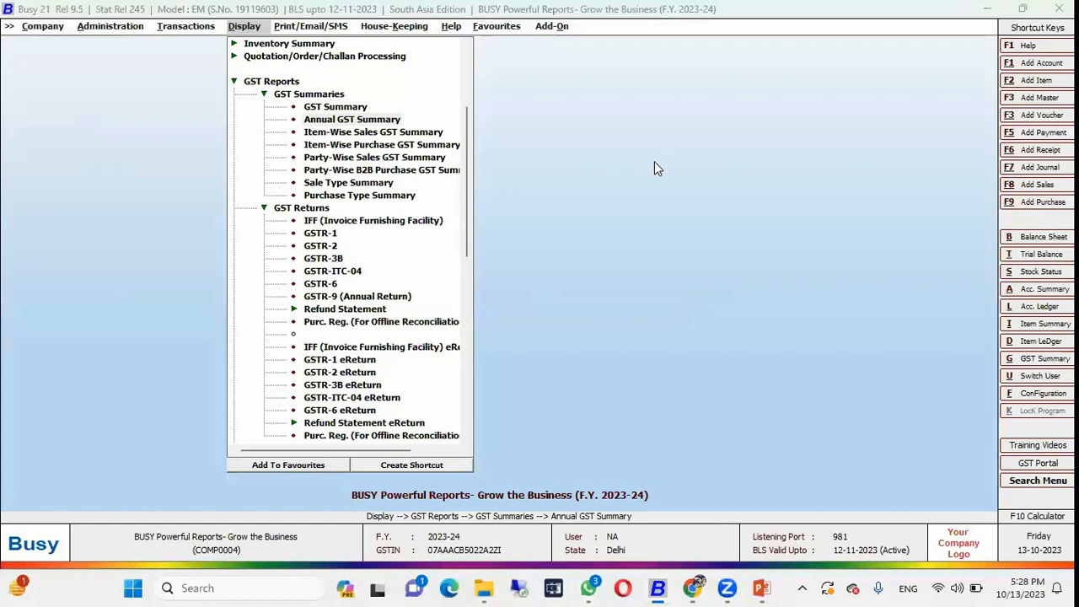
{"action": "key", "text": "Return"}
{"action": "key", "text": "Return"}
{"action": "key", "text": "Return"}
{"action": "key", "text": "F2"}
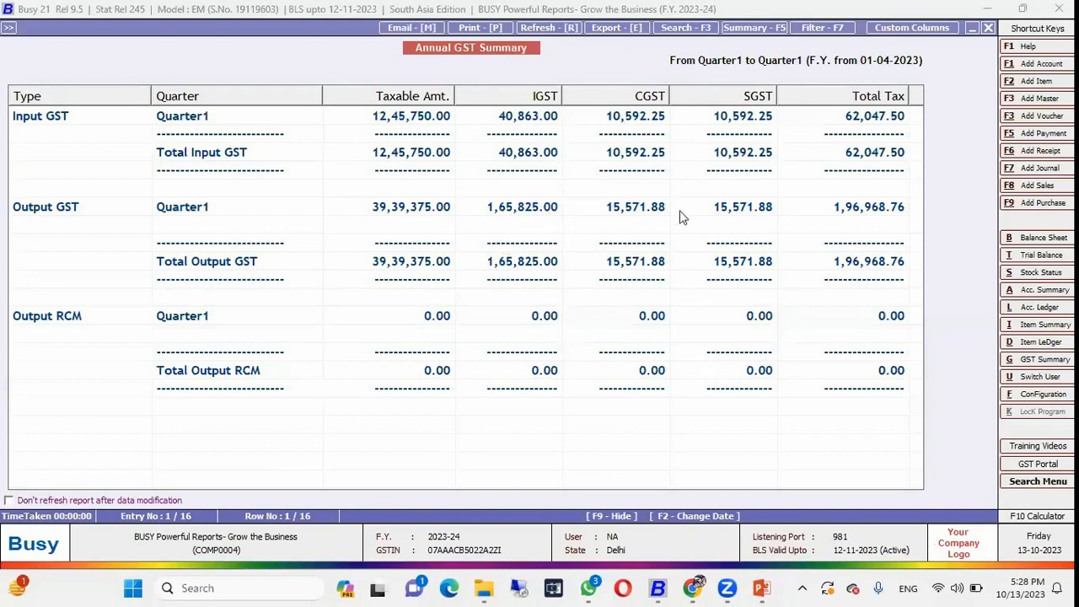
{"action": "left_click", "coordinate": [988, 27]}
{"action": "key", "text": "Escape"}
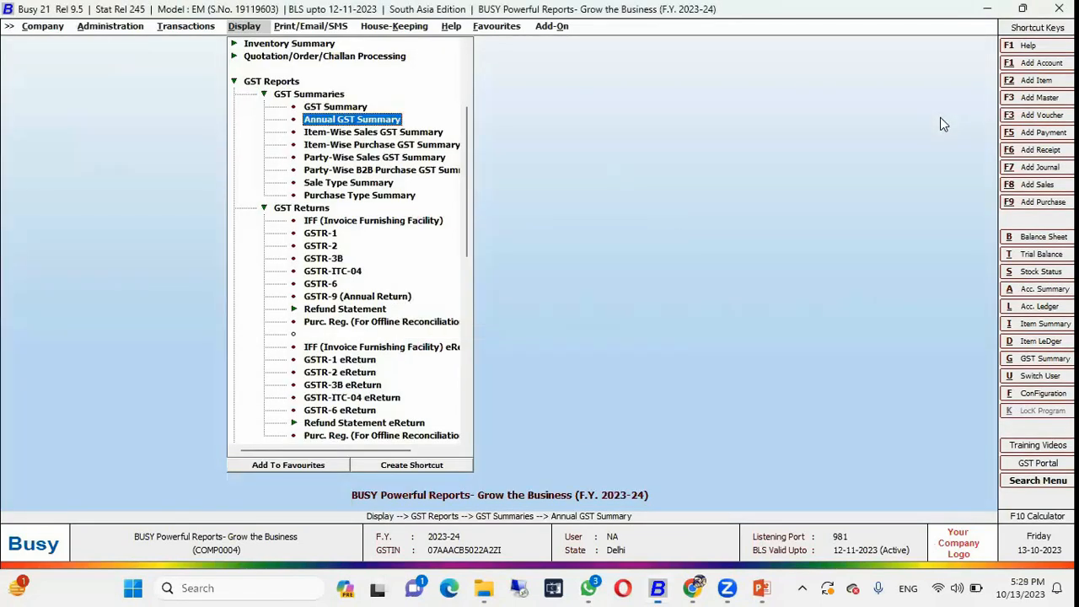
Look through the item-wise, party-wise and sale type entries of the GST Summaries group
{"action": "key", "text": "Down"}
{"action": "key", "text": "Down"}
{"action": "key", "text": "Up"}
{"action": "key", "text": "Up"}
{"action": "key", "text": "Up"}
{"action": "key", "text": "Down"}
{"action": "key", "text": "Down"}
{"action": "key", "text": "Down"}
{"action": "key", "text": "Down"}
{"action": "key", "text": "Down"}
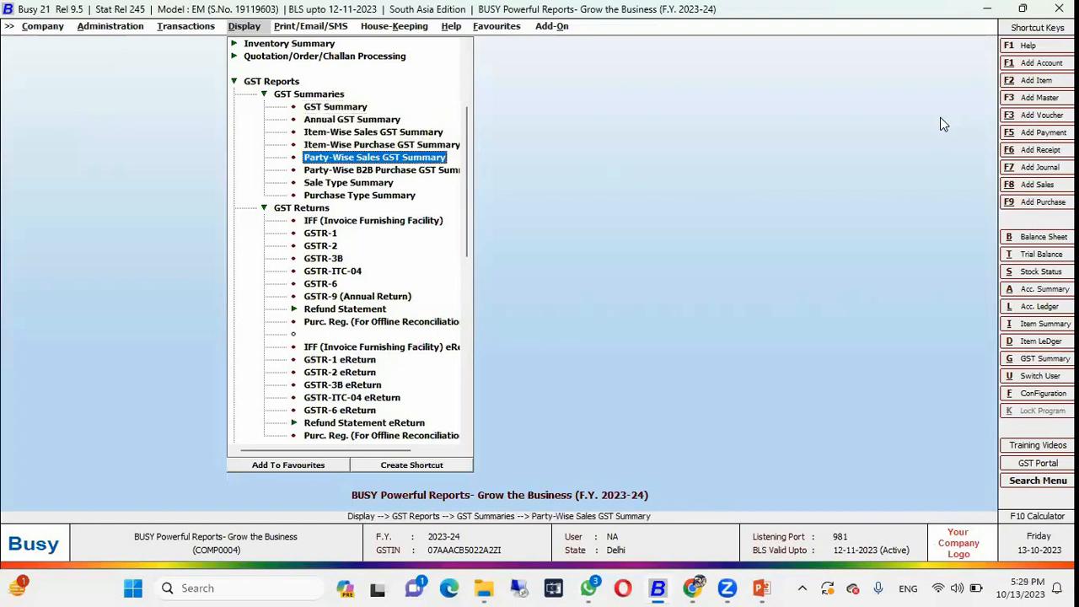
{"action": "key", "text": "Down"}
{"action": "key", "text": "Down"}
{"action": "key", "text": "Up"}
{"action": "key", "text": "Up"}
{"action": "key", "text": "Up"}
{"action": "key", "text": "Up"}
Generate the Sale Type Summary from 01-04-2023 to 04-09-2023, and close it after viewing
{"action": "key", "text": "Down"}
{"action": "key", "text": "Down"}
{"action": "key", "text": "Down"}
{"action": "key", "text": "Return"}
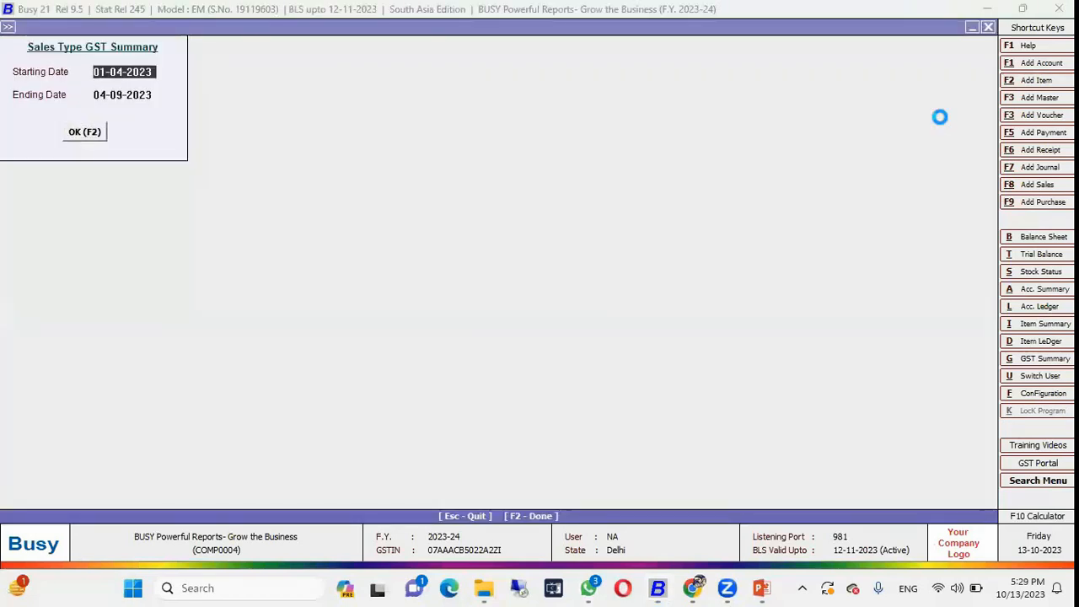
{"action": "key", "text": "F2"}
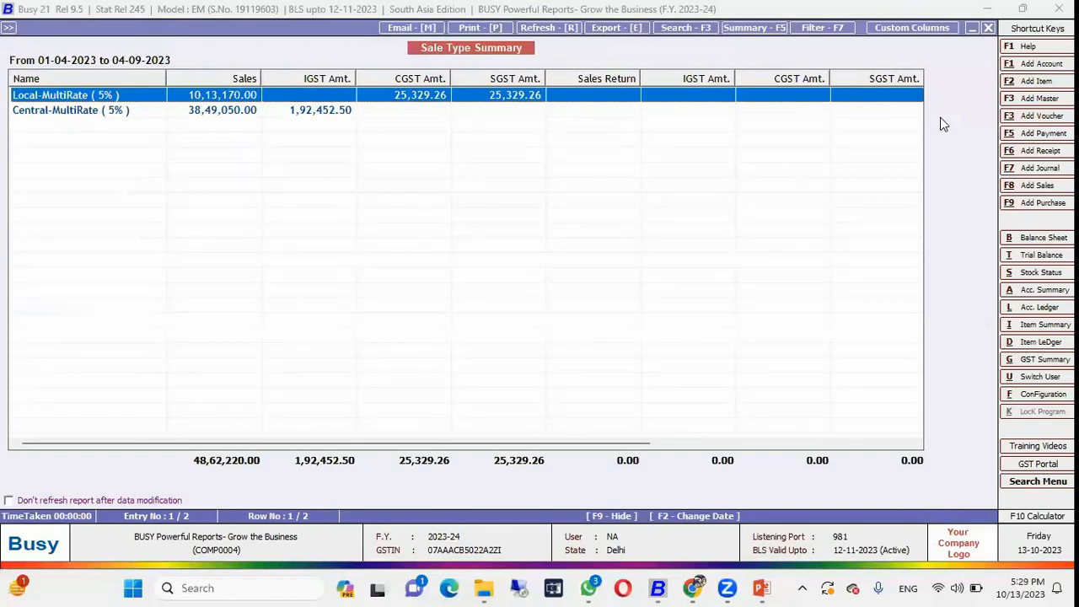
{"action": "key", "text": "Escape"}
{"action": "key", "text": "Escape"}
Collapse the GST Summaries group in the GST Reports list
{"action": "key", "text": "Up"}
{"action": "key", "text": "Up"}
{"action": "key", "text": "Up"}
{"action": "key", "text": "Up"}
{"action": "key", "text": "Up"}
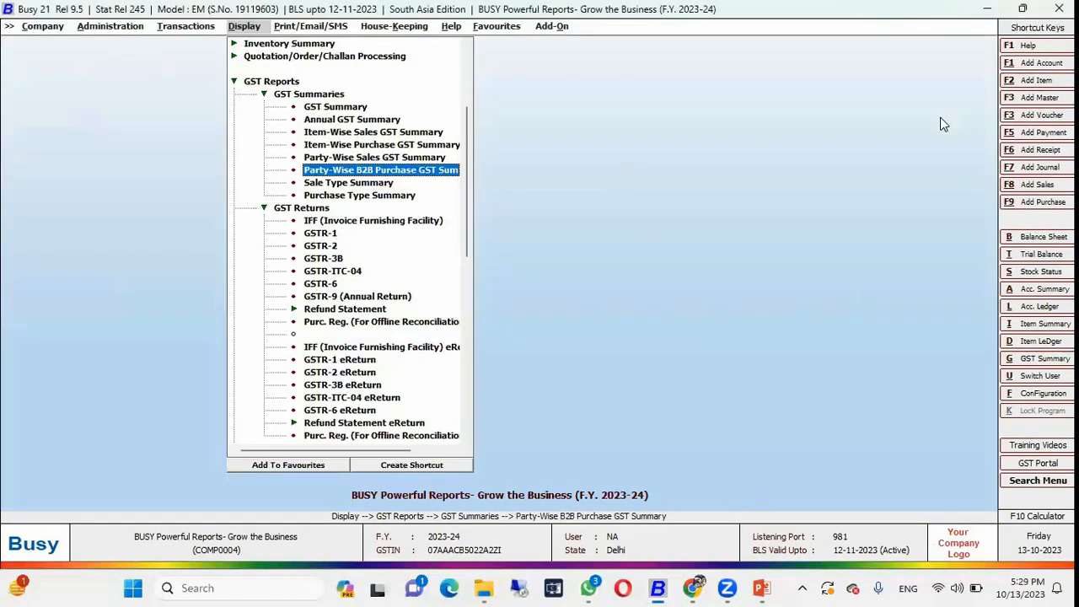
{"action": "key", "text": "Up"}
{"action": "key", "text": "Up"}
{"action": "key", "text": "Return"}
Generate the GSTR-1 return from 01-04-2023 to 30-04-2023 with accounts shown by name
{"action": "key", "text": "Down"}
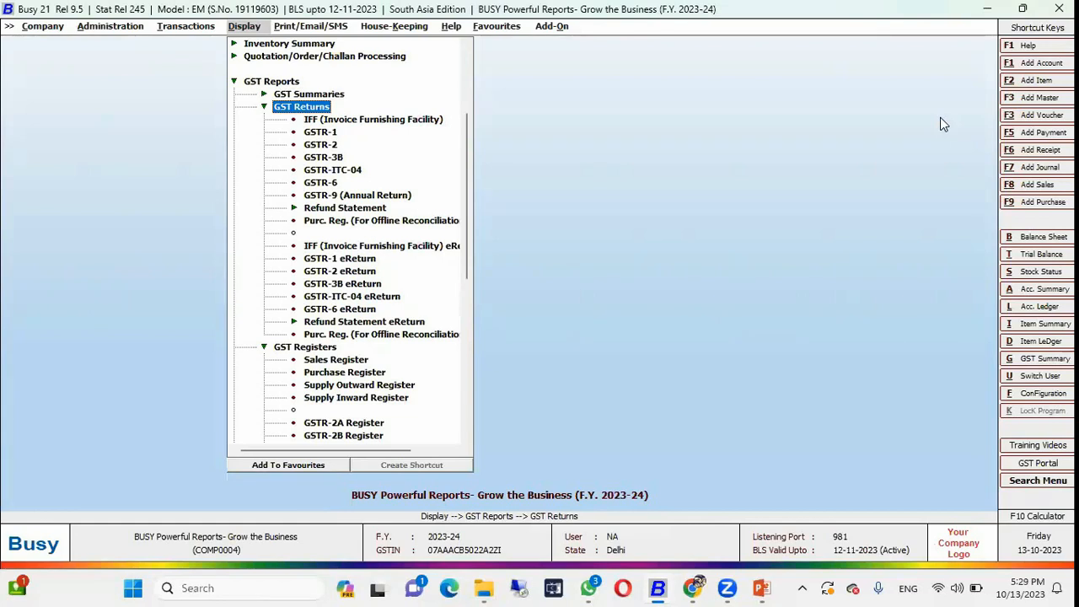
{"action": "key", "text": "Down"}
{"action": "key", "text": "Return"}
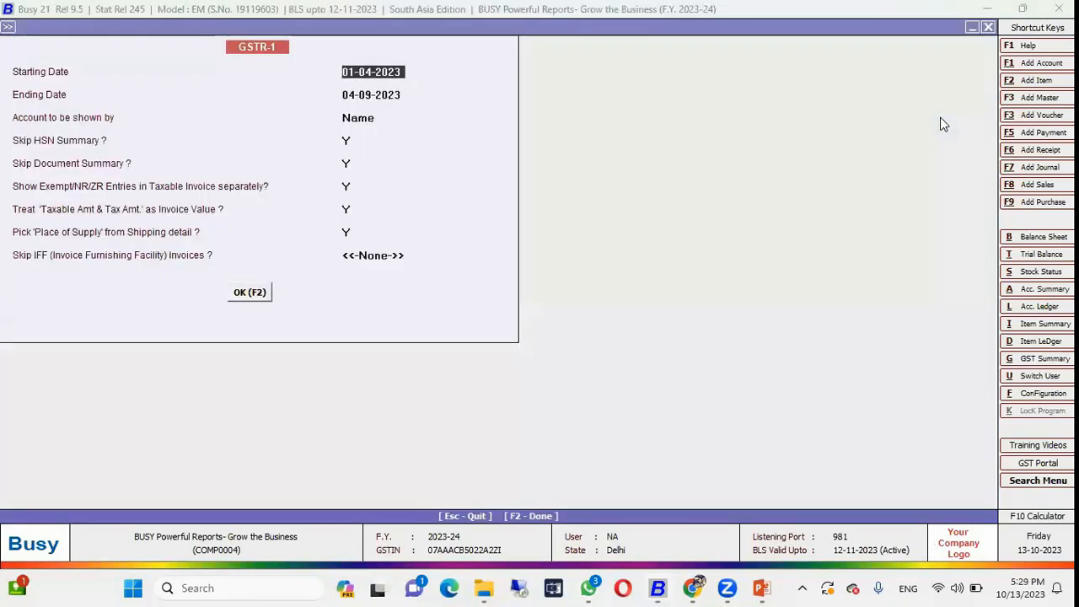
{"action": "key", "text": "Return"}
{"action": "type", "text": "30"}
{"action": "key", "text": "Return"}
{"action": "key", "text": "Return"}
{"action": "key", "text": "Return"}
{"action": "key", "text": "Return"}
{"action": "key", "text": "F2"}
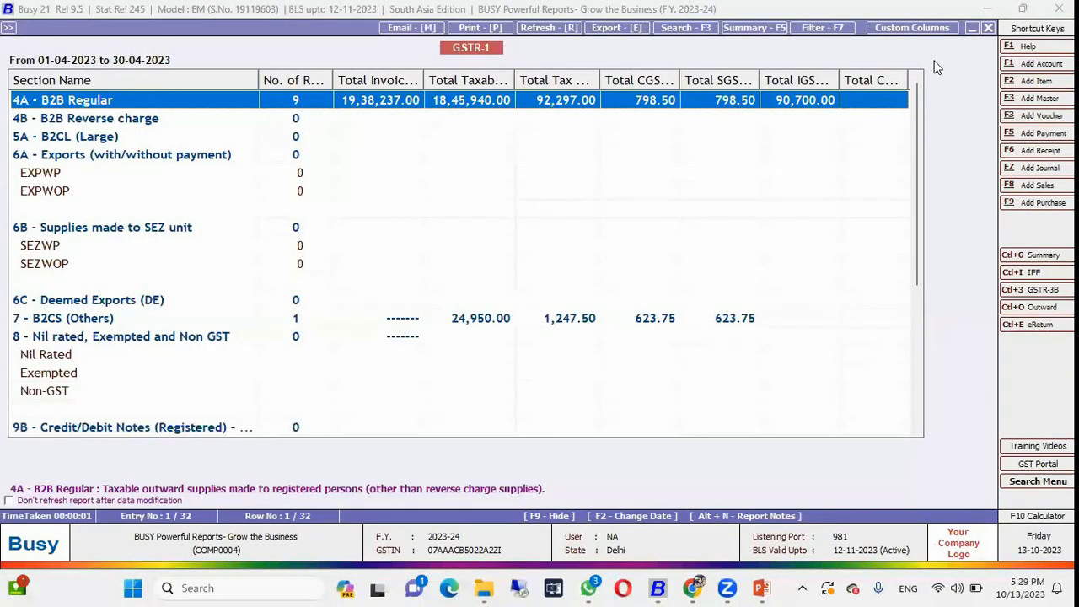
Review the GSTR-1 sections down to the total tax liability, select 6A - Exports, and close the report
{"action": "scroll", "coordinate": [354, 144], "scroll_direction": "down", "scroll_amount": 4}
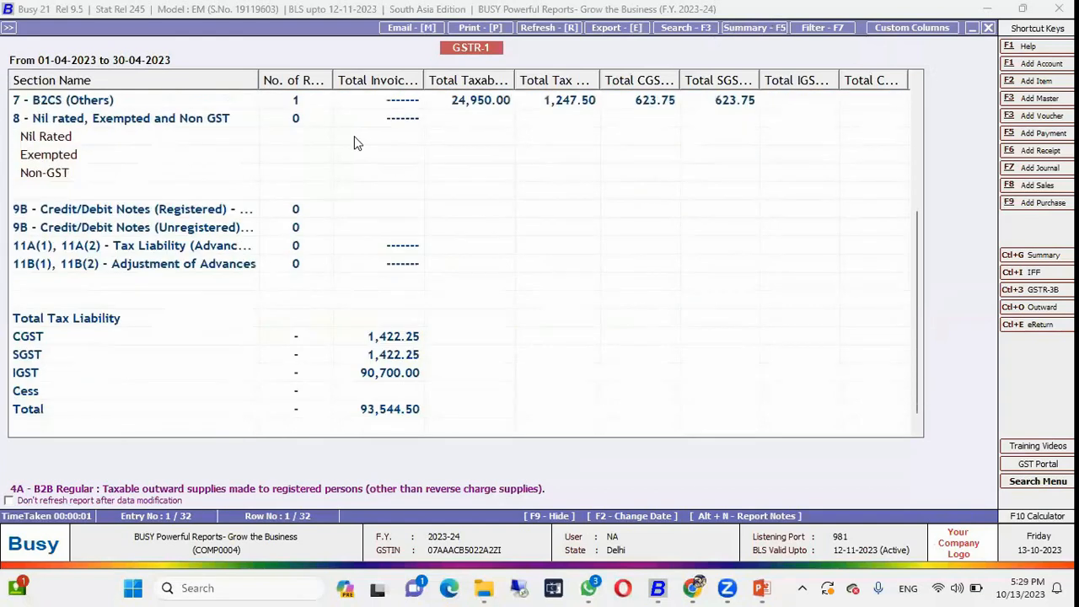
{"action": "scroll", "coordinate": [377, 217], "scroll_direction": "up", "scroll_amount": 4}
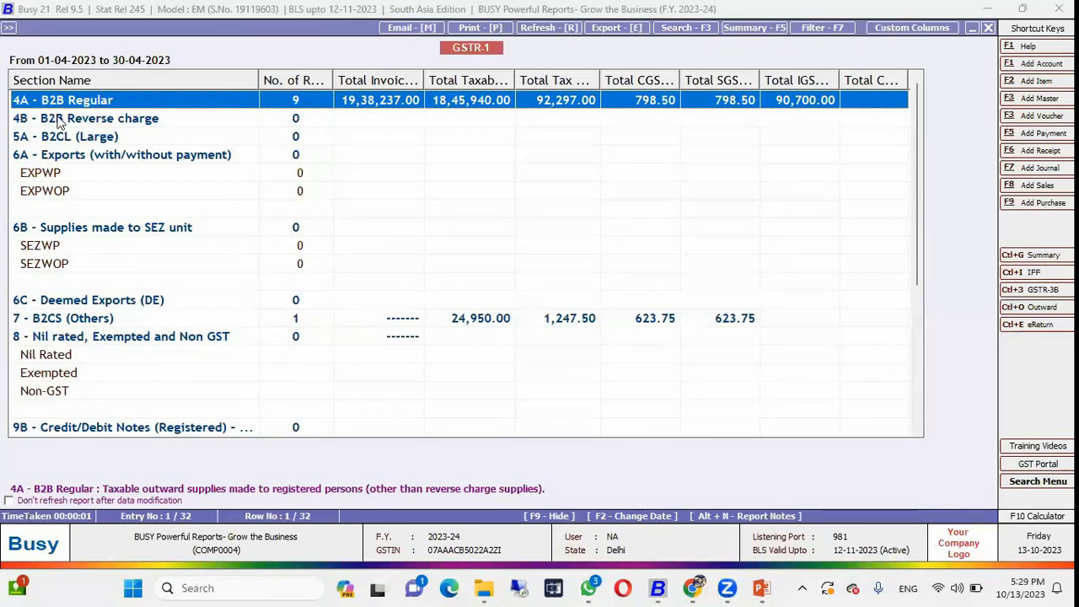
{"action": "left_click", "coordinate": [300, 155]}
{"action": "key", "text": "Escape"}
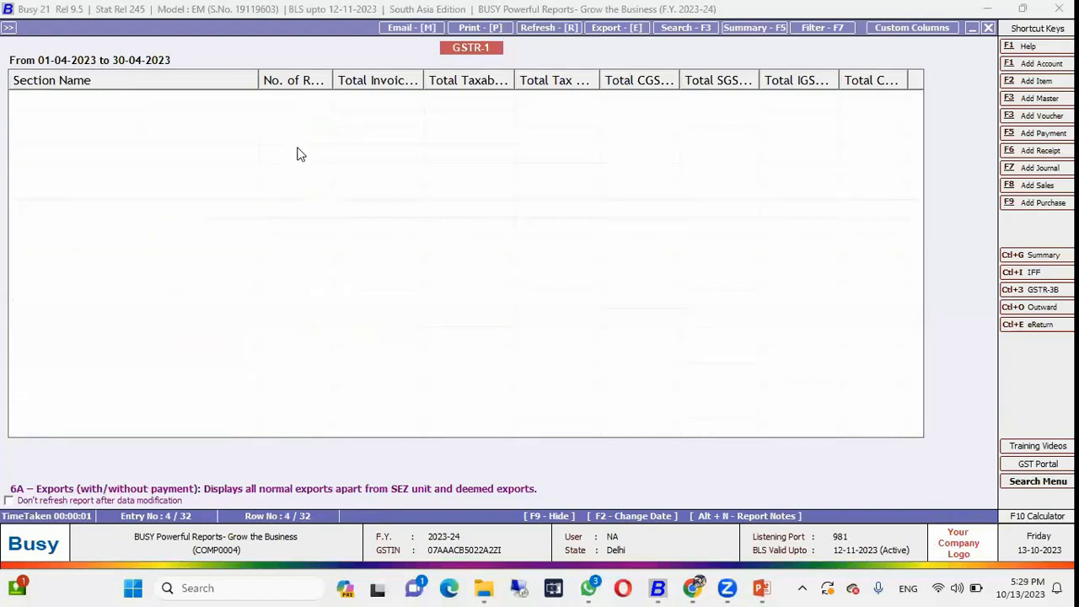
Generate the Form GSTR-3B return from 01-04-2023 to 30-04-2023, keeping the other report options at their defaults
{"action": "key", "text": "Escape"}
{"action": "double_click", "coordinate": [299, 154]}
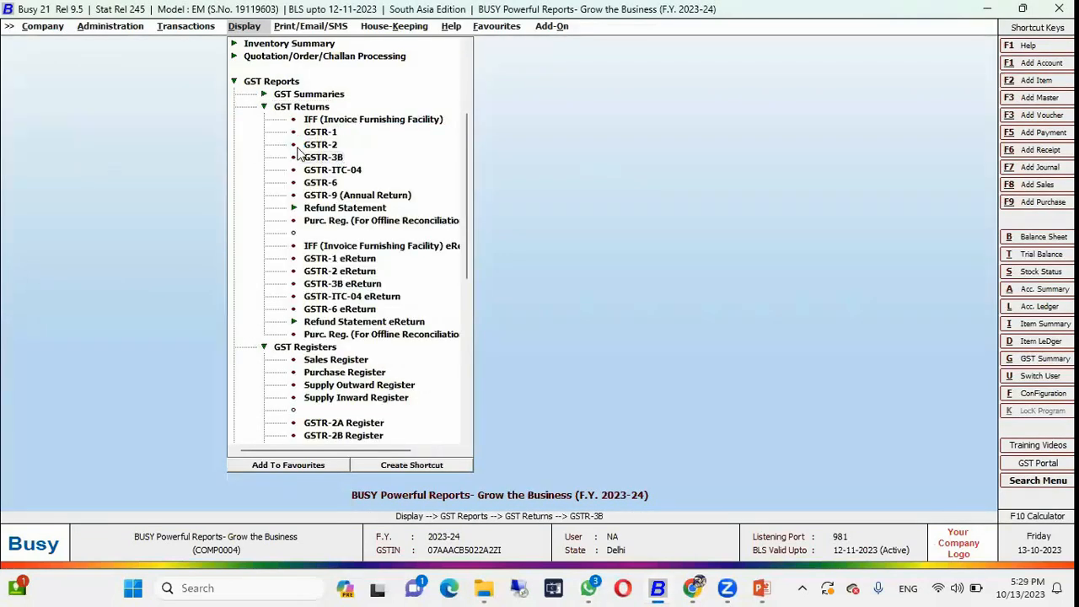
{"action": "key", "text": "Return"}
{"action": "type", "text": "30.4"}
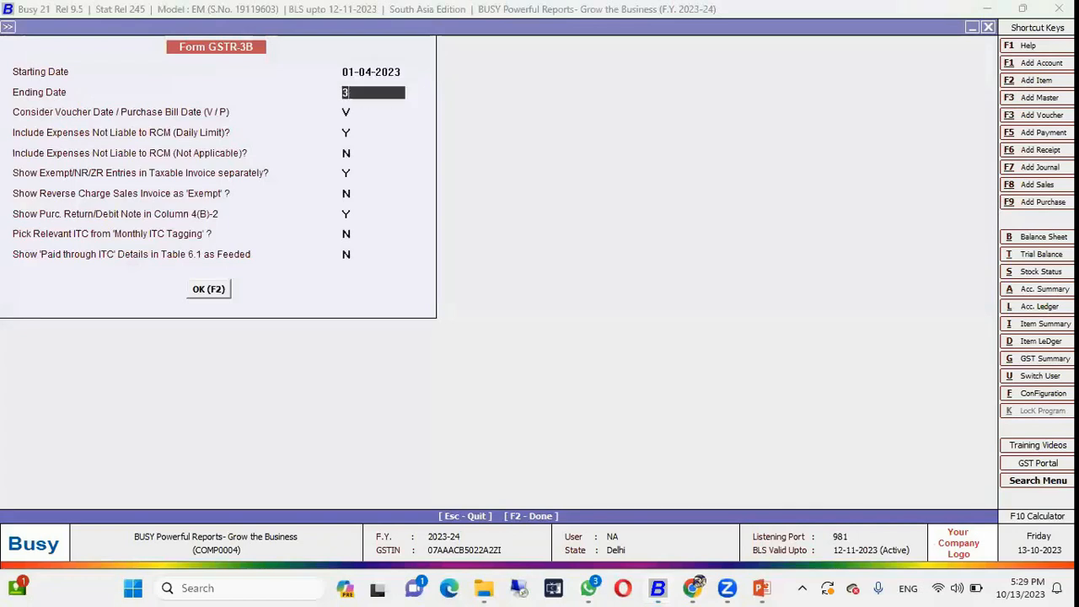
{"action": "key", "text": "Return"}
{"action": "key", "text": "Return"}
{"action": "key", "text": "Return"}
{"action": "key", "text": "F2"}
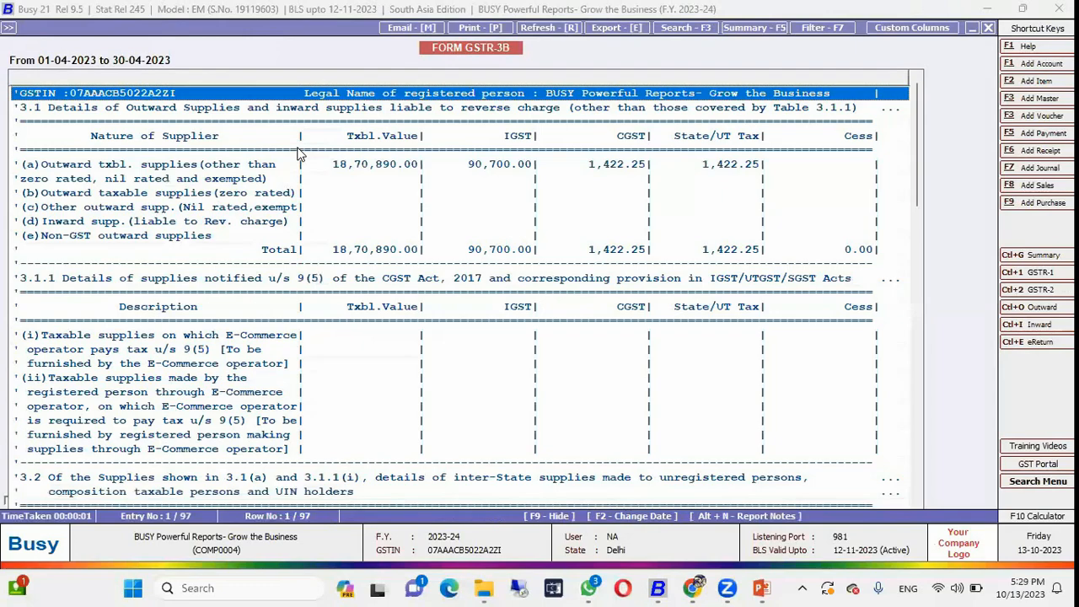
Review the GSTR-3B tables from outward supplies down to payment of tax and TDS/TCS credit, and close the report
{"action": "scroll", "coordinate": [523, 276], "scroll_direction": "down", "scroll_amount": 13}
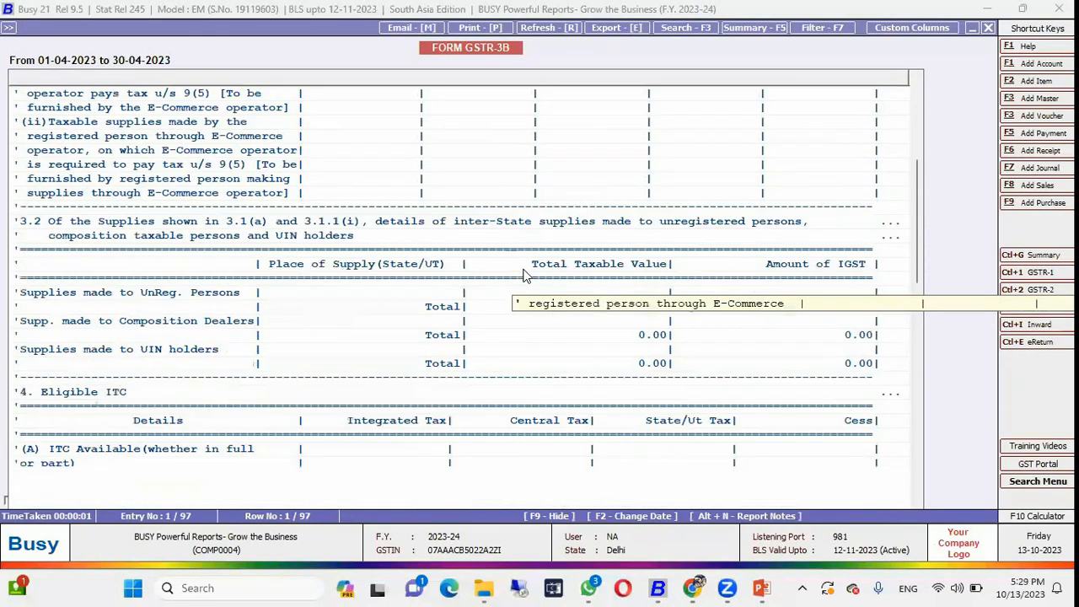
{"action": "scroll", "coordinate": [523, 275], "scroll_direction": "down", "scroll_amount": 10}
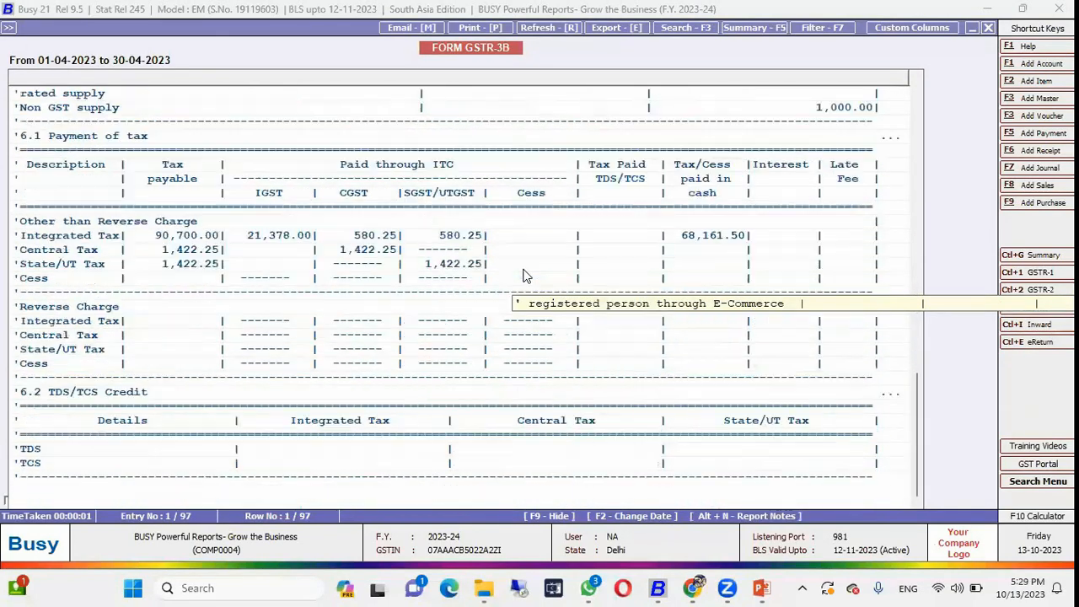
{"action": "scroll", "coordinate": [375, 189], "scroll_direction": "up", "scroll_amount": 20}
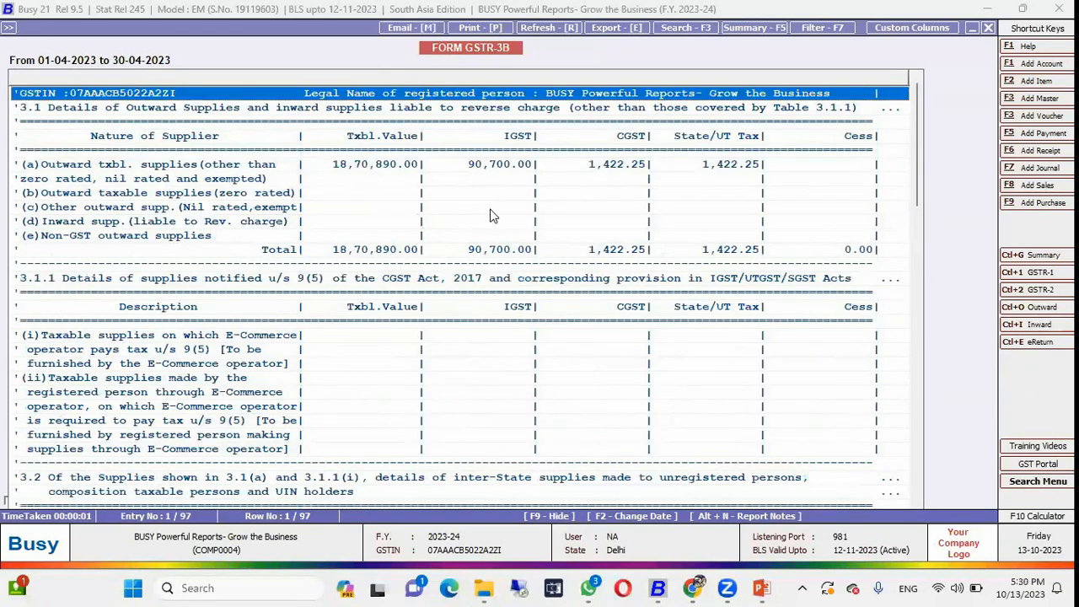
{"action": "key", "text": "Escape"}
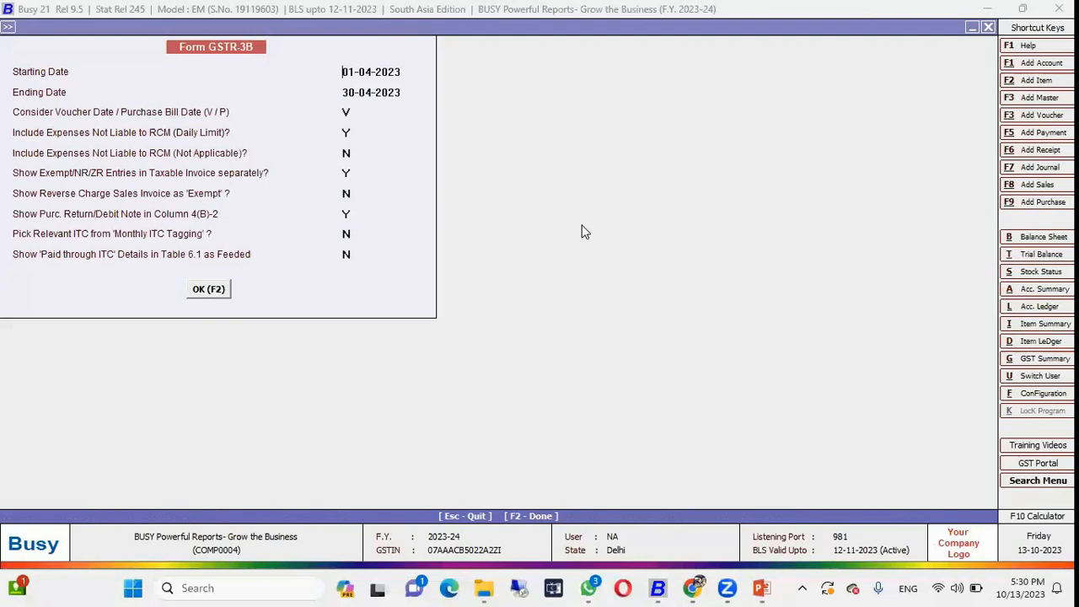
{"action": "key", "text": "Escape"}
Collapse the GST Returns group and go through the GST Registers entries from Sales Register to Electronic Cash/Credit Ledger
{"action": "key", "text": "Left"}
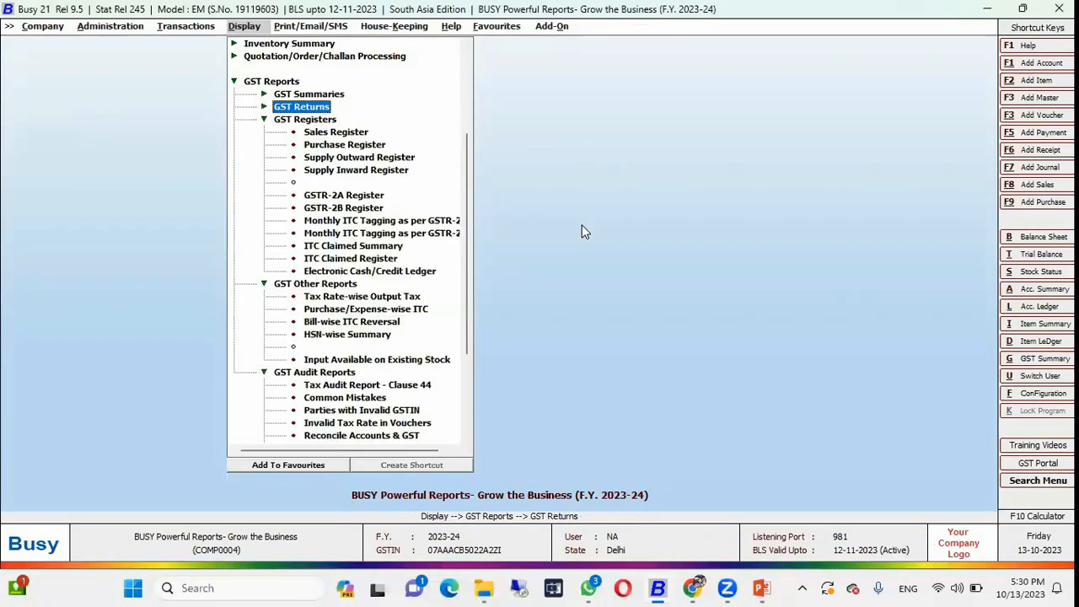
{"action": "key", "text": "Down"}
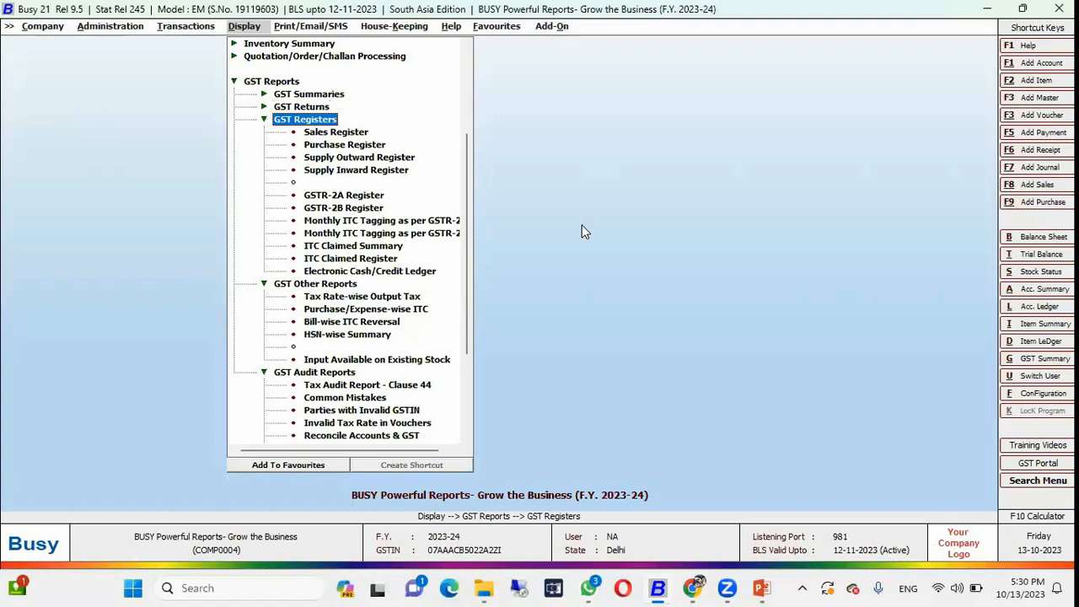
{"action": "key", "text": "Down"}
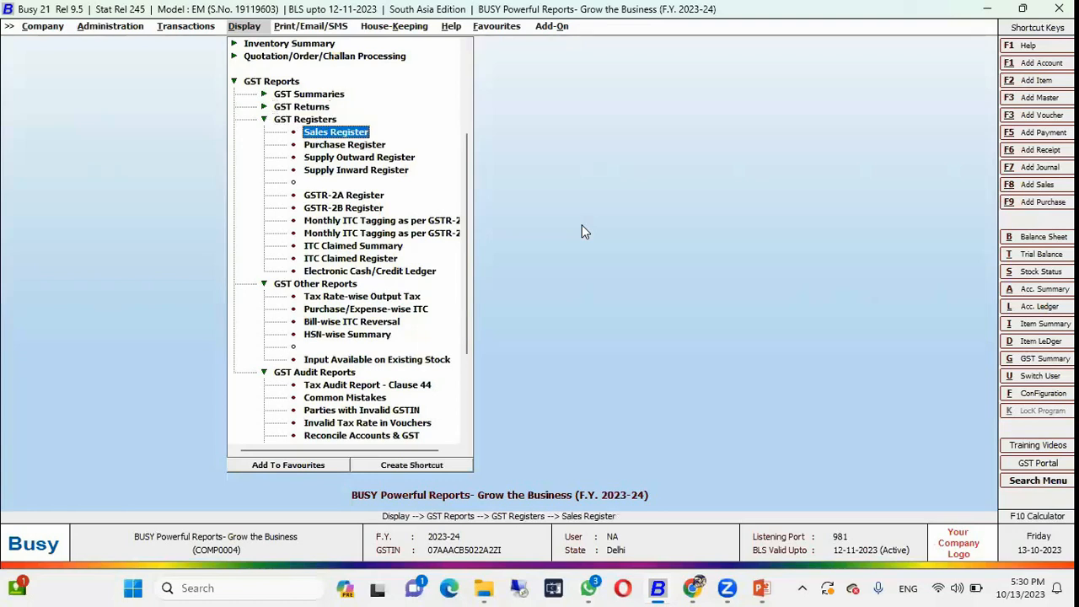
{"action": "key", "text": "Down"}
{"action": "key", "text": "Down"}
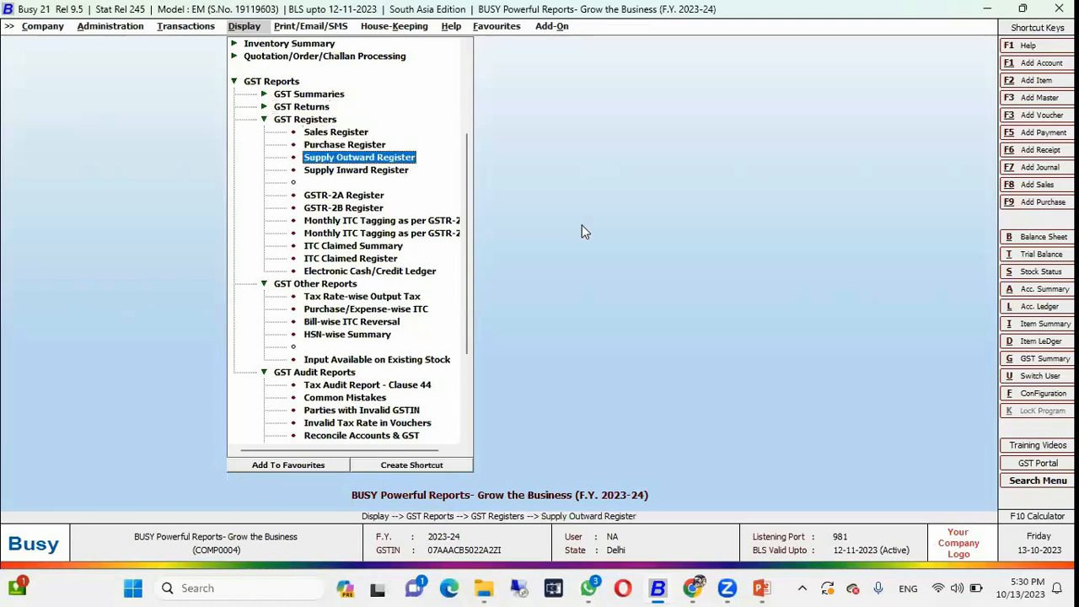
{"action": "key", "text": "Down"}
{"action": "key", "text": "Down"}
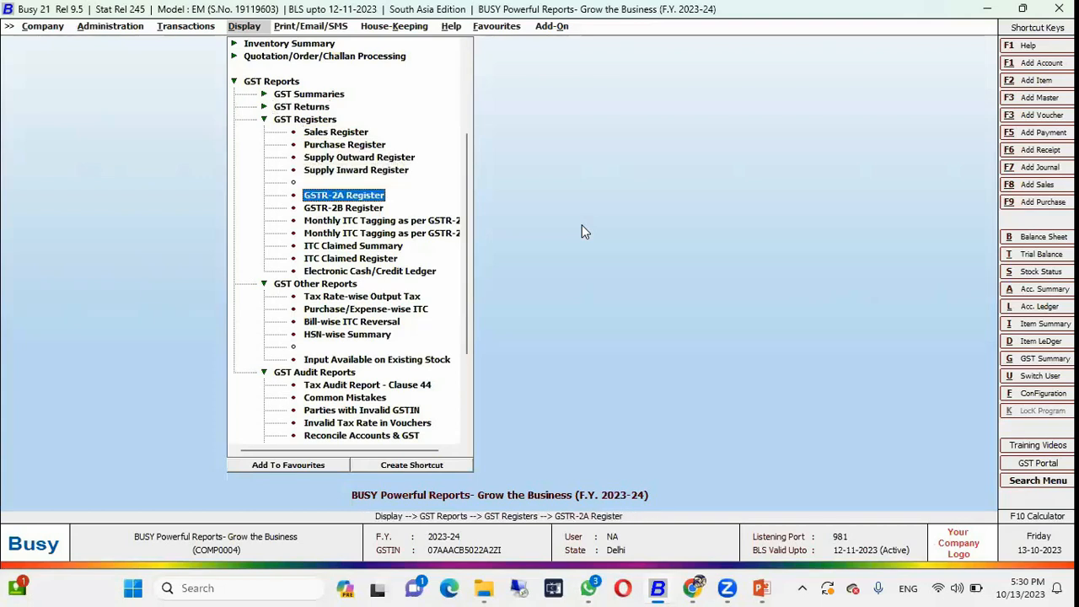
{"action": "key", "text": "Down"}
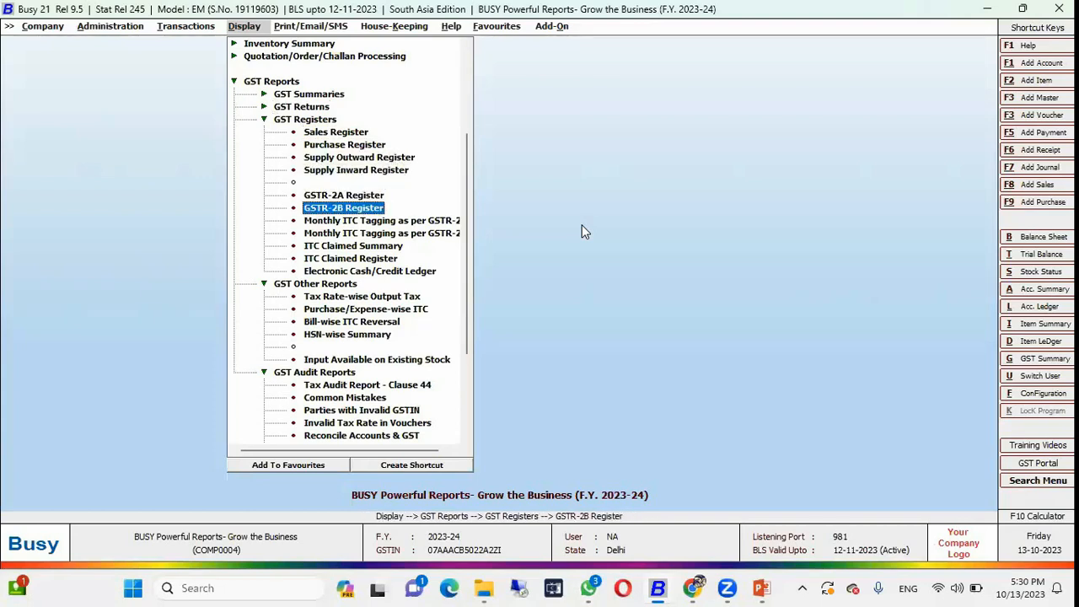
{"action": "key", "text": "Down"}
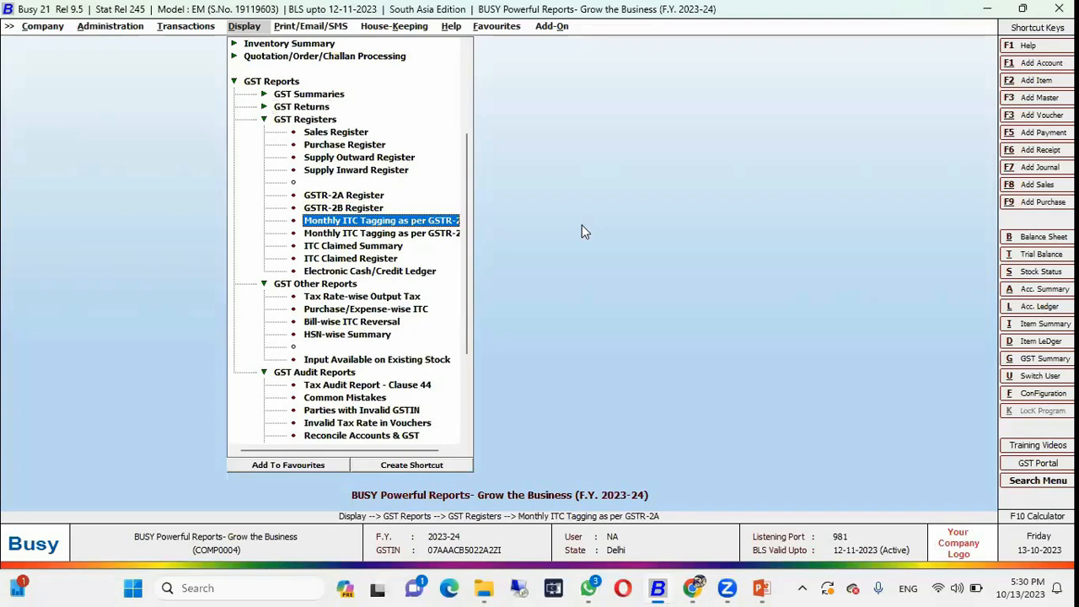
{"action": "key", "text": "Down"}
{"action": "key", "text": "Down"}
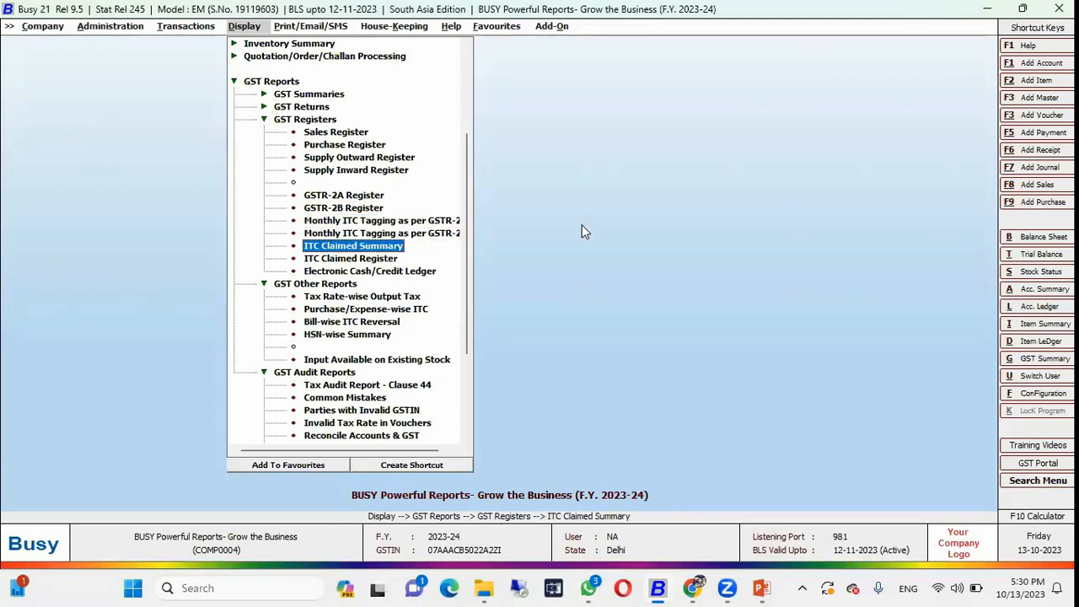
{"action": "key", "text": "Down"}
{"action": "key", "text": "Down"}
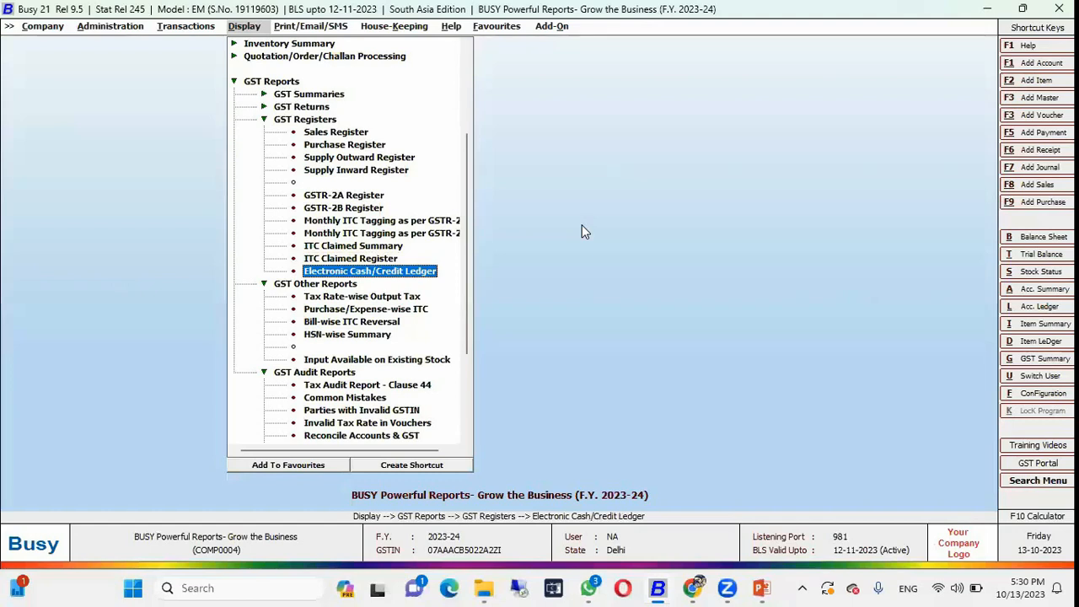
Open the GST Sales Register as a combined, bill-wise register
{"action": "key", "text": "Up"}
{"action": "key", "text": "Up"}
{"action": "key", "text": "Up"}
{"action": "key", "text": "Up"}
{"action": "key", "text": "Up"}
{"action": "key", "text": "Up"}
{"action": "key", "text": "Up"}
{"action": "key", "text": "Up"}
{"action": "key", "text": "Up"}
{"action": "key", "text": "Up"}
{"action": "key", "text": "Up"}
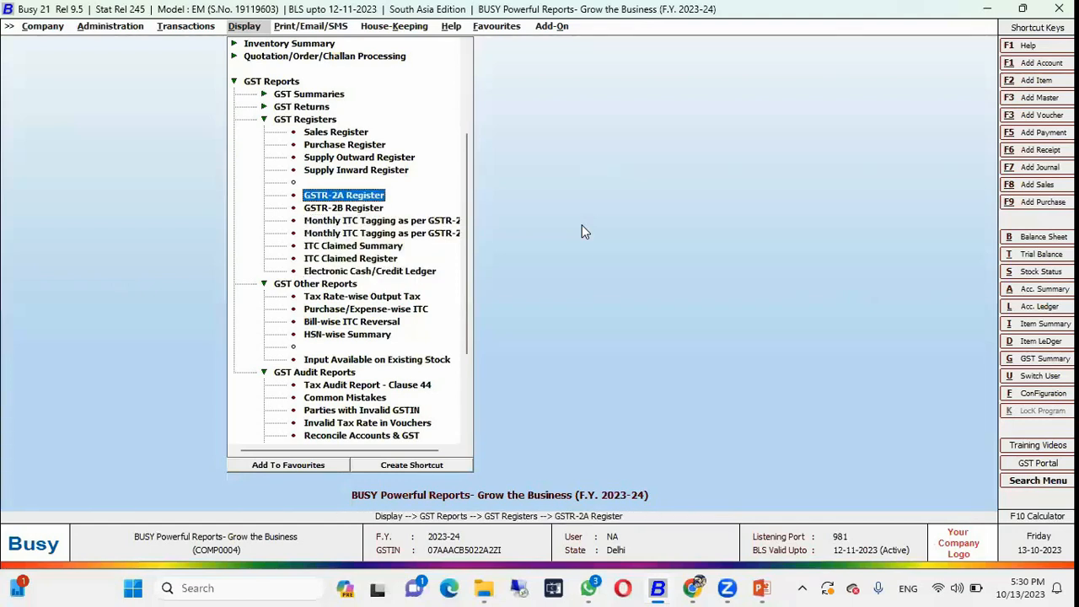
{"action": "key", "text": "Return"}
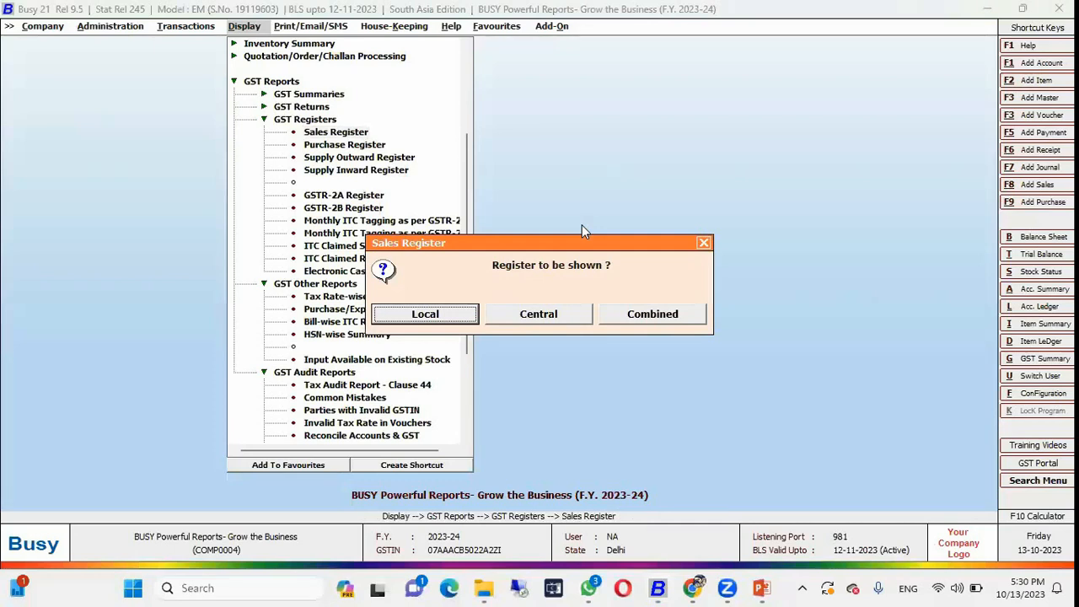
{"action": "key", "text": "Right"}
{"action": "key", "text": "Right"}
{"action": "key", "text": "Return"}
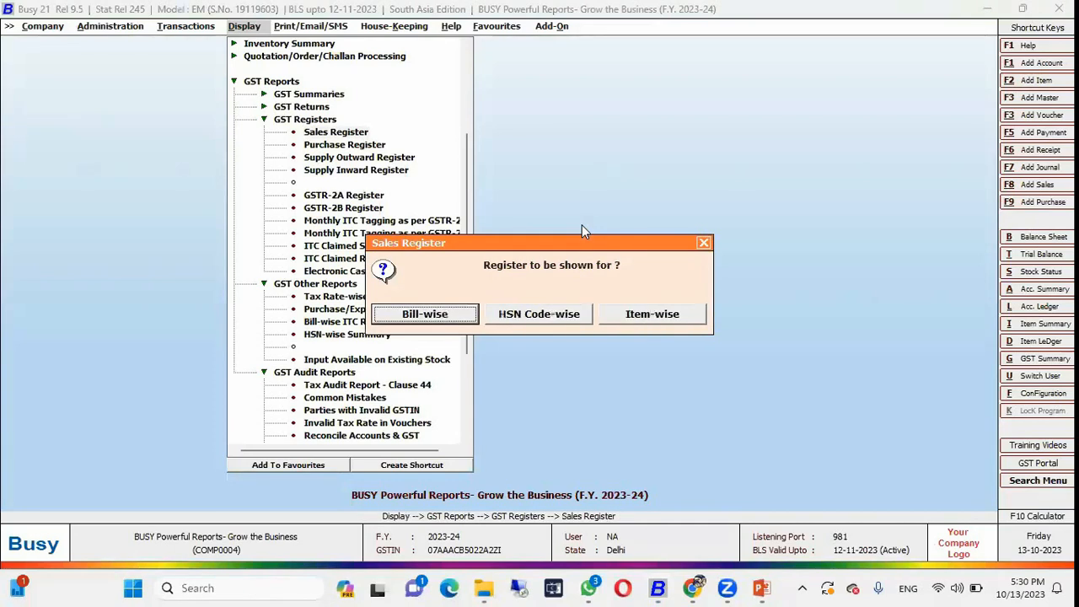
{"action": "key", "text": "Right"}
{"action": "key", "text": "Left"}
{"action": "key", "text": "Return"}
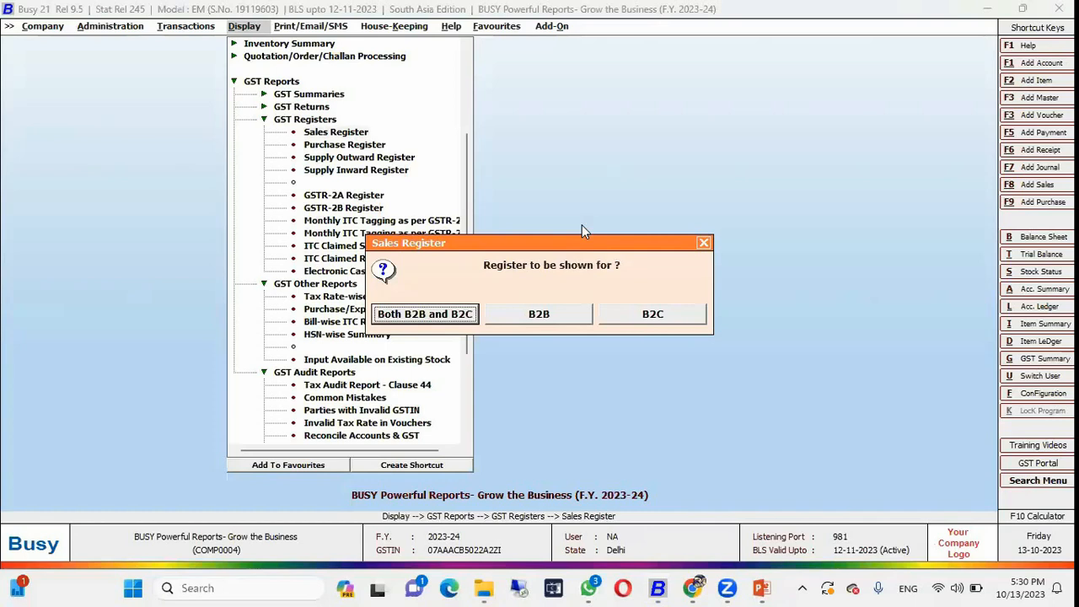
Generate the bill-wise Sales Register for both B2B and B2C, covering all accounts from 1-4-2023 to 4-9-2023
{"action": "key", "text": "Return"}
{"action": "key", "text": "Return"}
{"action": "key", "text": "Return"}
{"action": "key", "text": "Escape"}
{"action": "key", "text": "Down"}
{"action": "key", "text": "Down"}
{"action": "key", "text": "Return"}
{"action": "key", "text": "Return"}
{"action": "key", "text": "Return"}
{"action": "key", "text": "Return"}
{"action": "key", "text": "Return"}
{"action": "key", "text": "Return"}
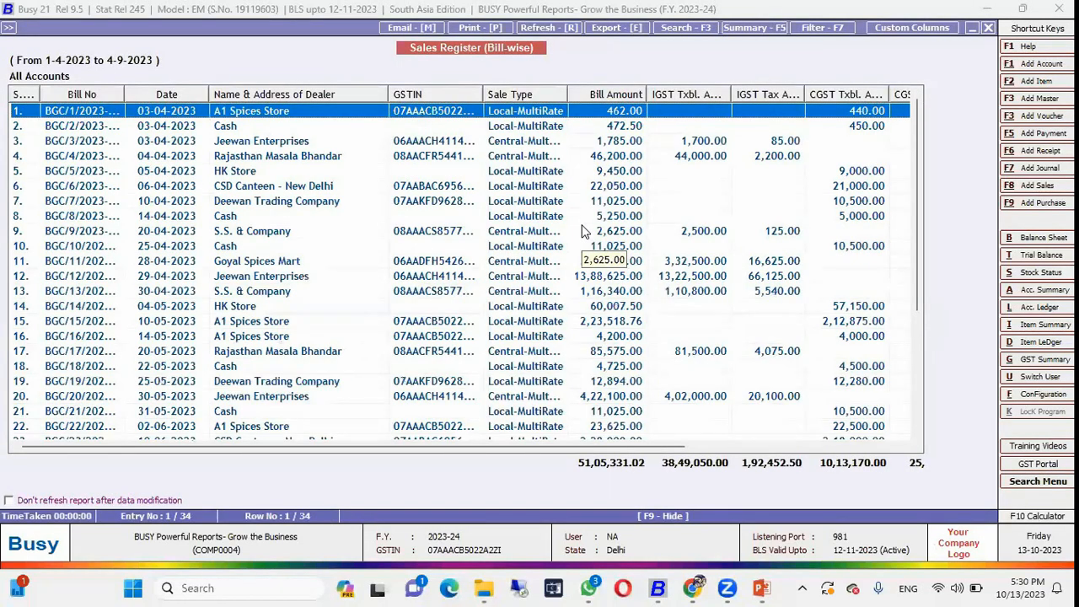
Examine the bills and their IGST, CGST and SGST columns in the Sales Register, and close the report
{"action": "key", "text": "Down"}
{"action": "key", "text": "Down"}
{"action": "key", "text": "Down"}
{"action": "key", "text": "Down"}
{"action": "key", "text": "Down"}
{"action": "key", "text": "Down"}
{"action": "key", "text": "Down"}
{"action": "key", "text": "Down"}
{"action": "key", "text": "Down"}
{"action": "key", "text": "Down"}
{"action": "key", "text": "Down"}
{"action": "key", "text": "Down"}
{"action": "key", "text": "Down"}
{"action": "key", "text": "Down"}
{"action": "key", "text": "Down"}
{"action": "key", "text": "Down"}
{"action": "key", "text": "Down"}
{"action": "key", "text": "Down"}
{"action": "key", "text": "Down"}
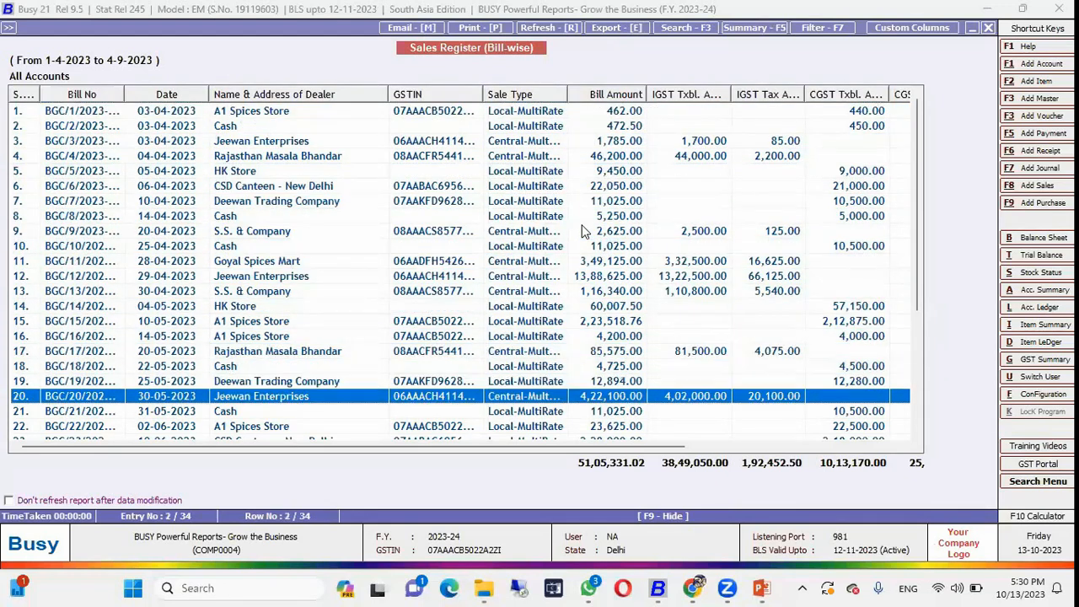
{"action": "key", "text": "Down"}
{"action": "key", "text": "Down"}
{"action": "key", "text": "Right"}
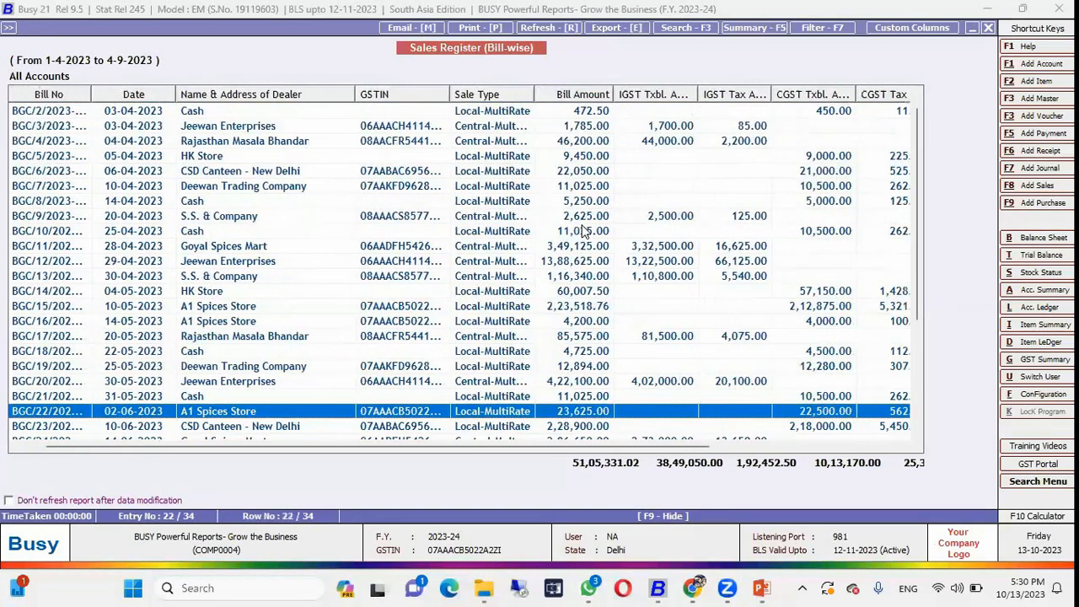
{"action": "key", "text": "Right"}
{"action": "key", "text": "Right"}
{"action": "key", "text": "Right"}
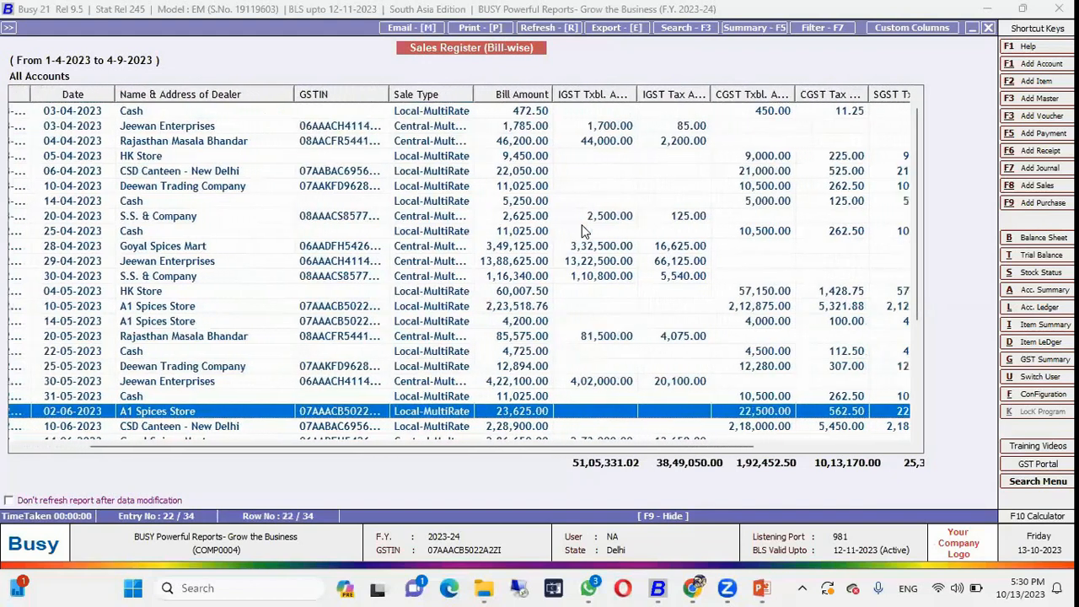
{"action": "key", "text": "Right"}
{"action": "key", "text": "Up"}
{"action": "key", "text": "Up"}
{"action": "key", "text": "Right"}
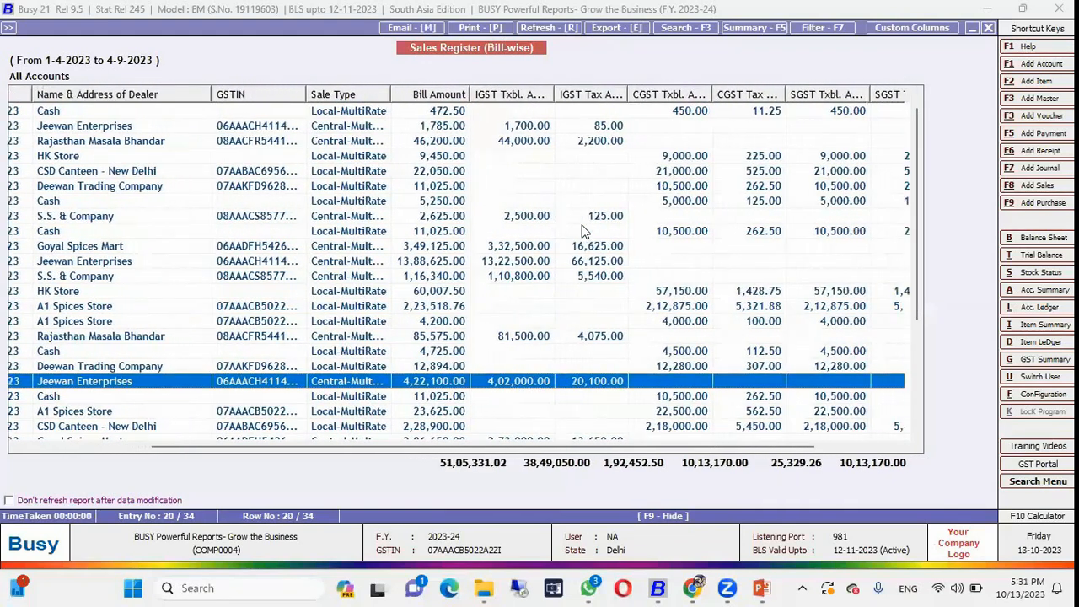
{"action": "key", "text": "Right"}
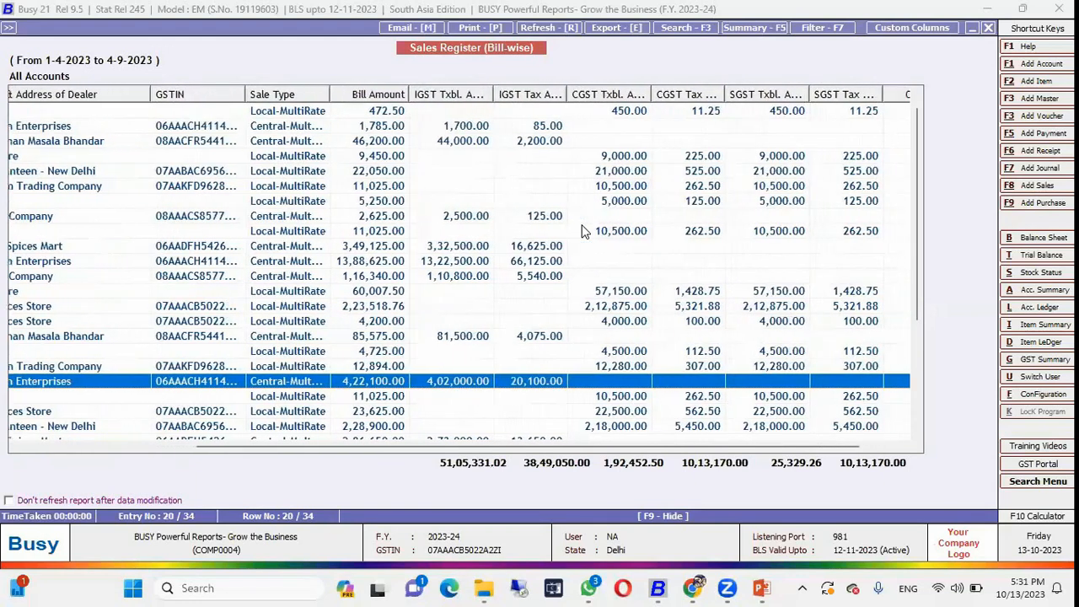
{"action": "key", "text": "Right"}
{"action": "key", "text": "Right"}
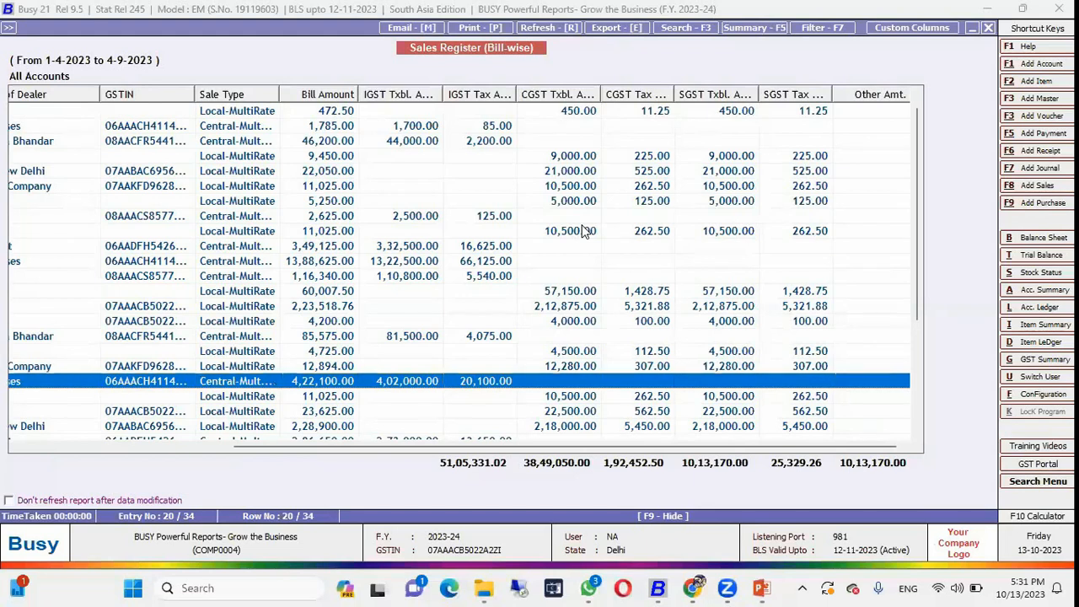
{"action": "key", "text": "Escape"}
{"action": "key", "text": "Escape"}
{"action": "key", "text": "Escape"}
{"action": "key", "text": "Escape"}
{"action": "key", "text": "Escape"}
Open the GSTR-2A Register from the GST Registers group
{"action": "key", "text": "Down"}
{"action": "key", "text": "Down"}
{"action": "key", "text": "Down"}
{"action": "key", "text": "Down"}
{"action": "key", "text": "Up"}
{"action": "key", "text": "Down"}
{"action": "key", "text": "Down"}
{"action": "key", "text": "Down"}
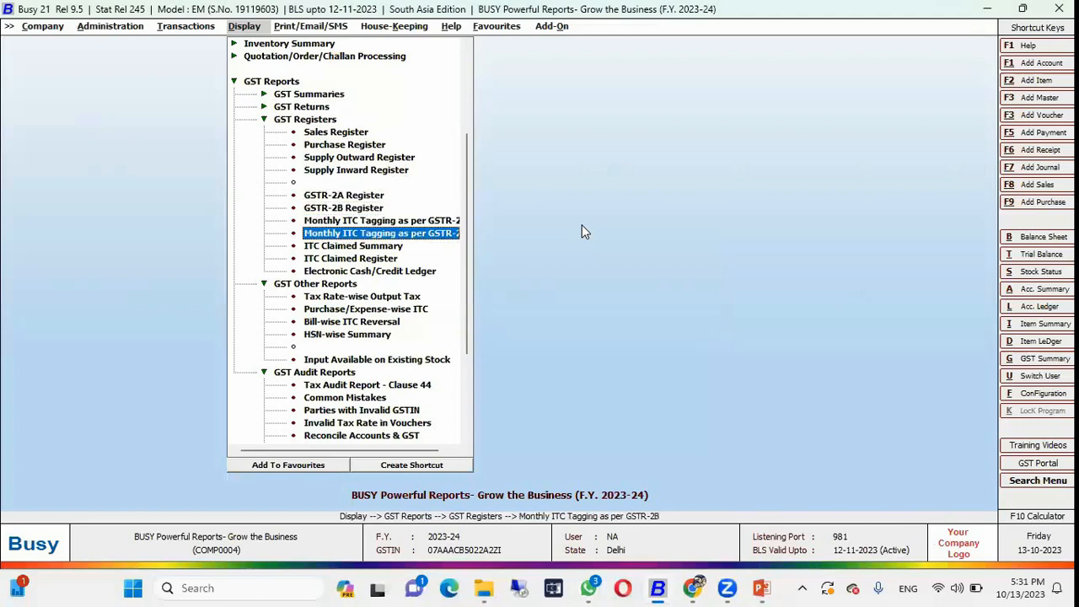
{"action": "key", "text": "Up"}
{"action": "key", "text": "Up"}
{"action": "key", "text": "Up"}
{"action": "key", "text": "Up"}
{"action": "key", "text": "Return"}
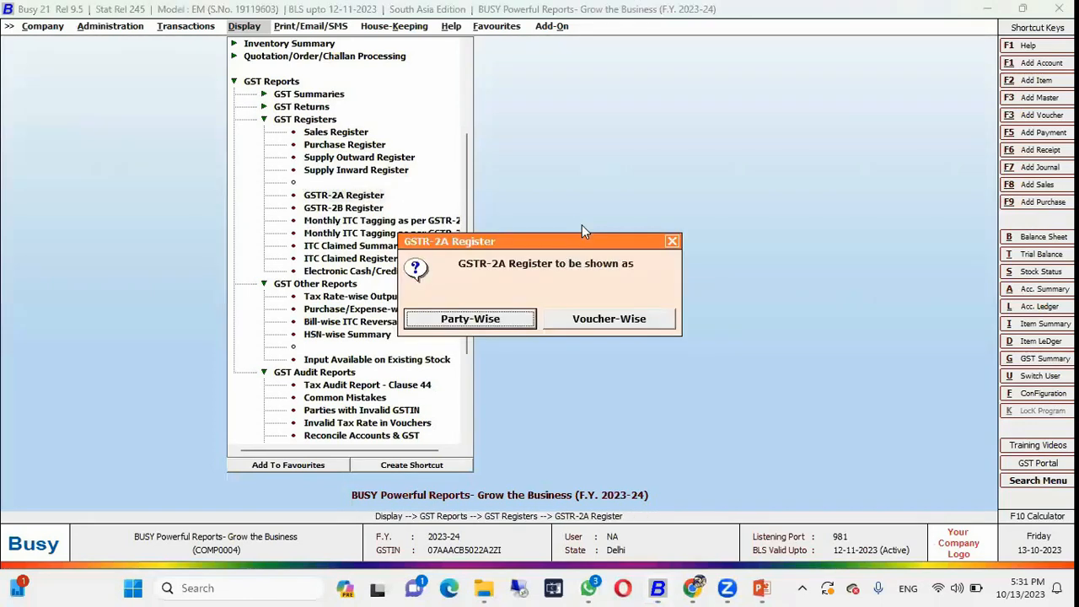
Choose the party-wise GSTR-2A Register, check its Save GSTR-2A Data screen, and close both
{"action": "key", "text": "Return"}
{"action": "key", "text": "Return"}
{"action": "key", "text": "Return"}
{"action": "key", "text": "Return"}
{"action": "key", "text": "Return"}
{"action": "key", "text": "Return"}
{"action": "key", "text": "Return"}
{"action": "key", "text": "Return"}
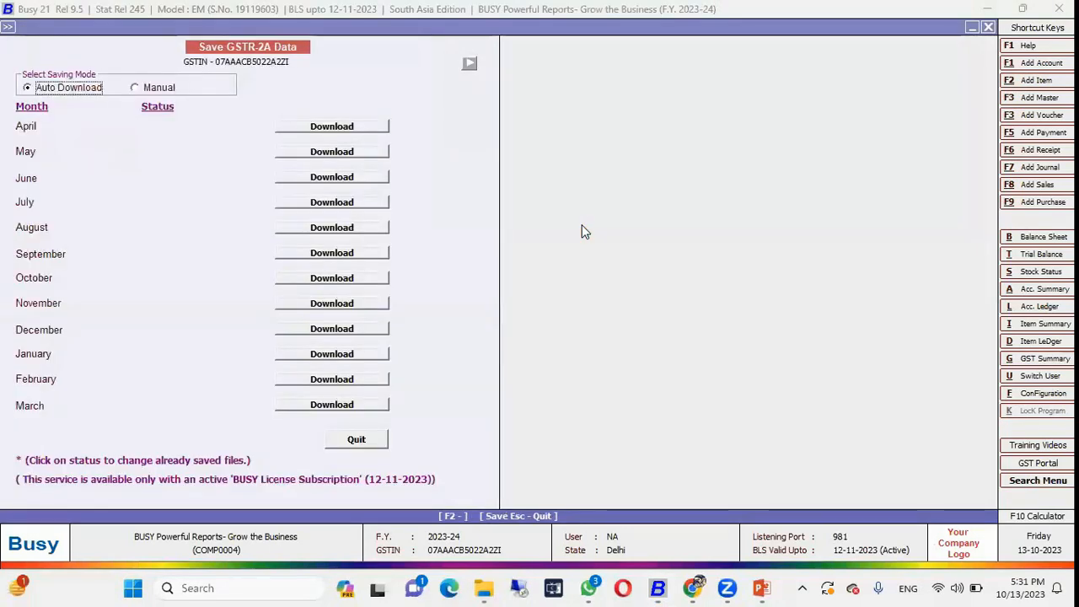
{"action": "key", "text": "Escape"}
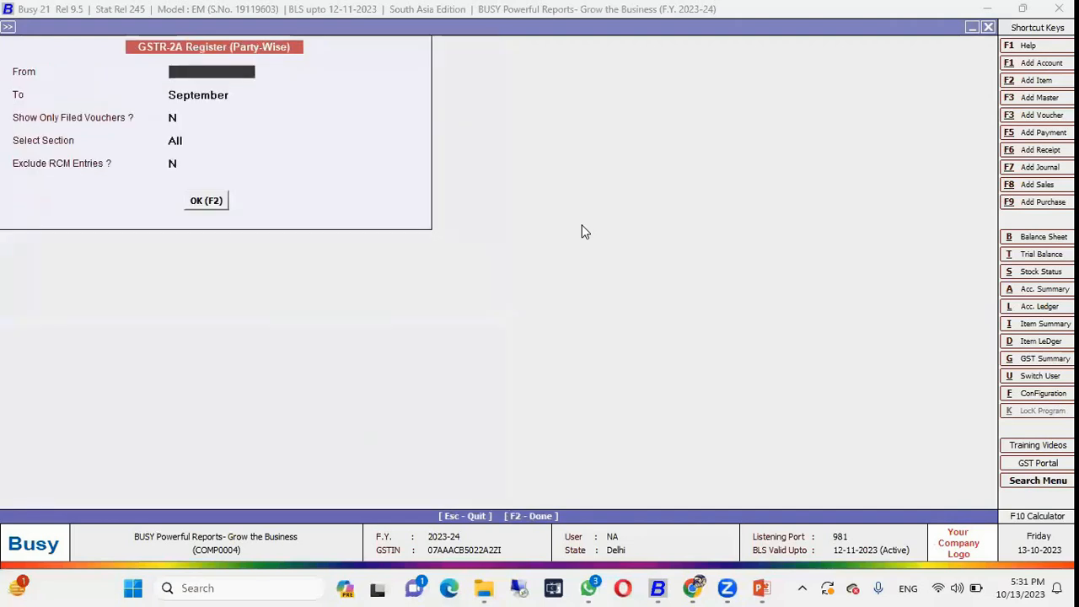
{"action": "key", "text": "Escape"}
{"action": "key", "text": "Escape"}
Collapse the GST Registers group and go to GST Other Reports
{"action": "key", "text": "Up"}
{"action": "key", "text": "Up"}
{"action": "key", "text": "Up"}
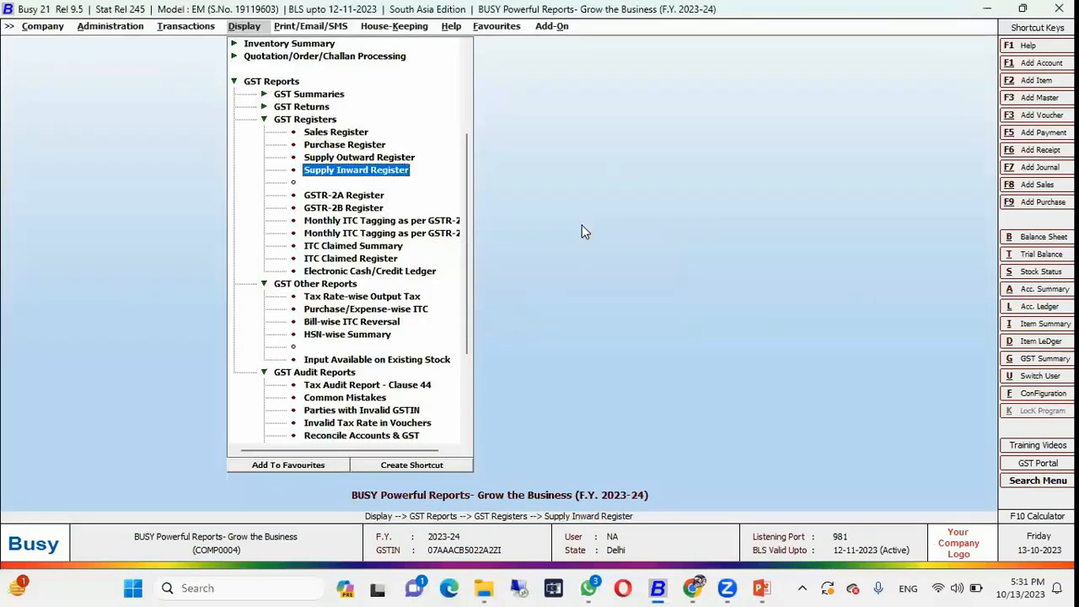
{"action": "key", "text": "Left"}
{"action": "key", "text": "Left"}
{"action": "key", "text": "Down"}
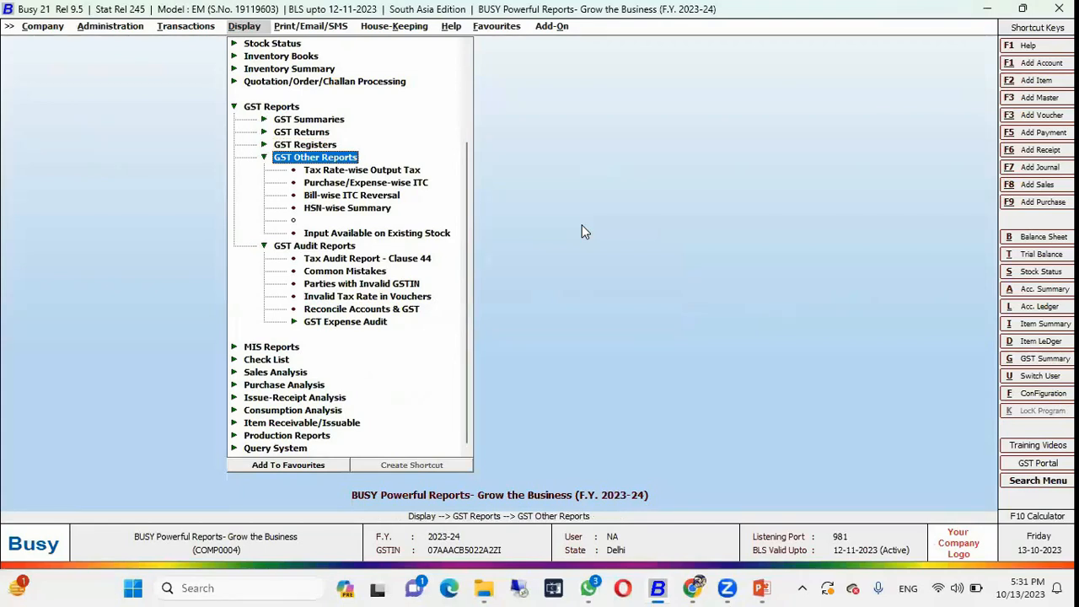
View the Tax Rate-wise Output Tax report for 01-04-2023 to 04-09-2023 and close it
{"action": "key", "text": "Down"}
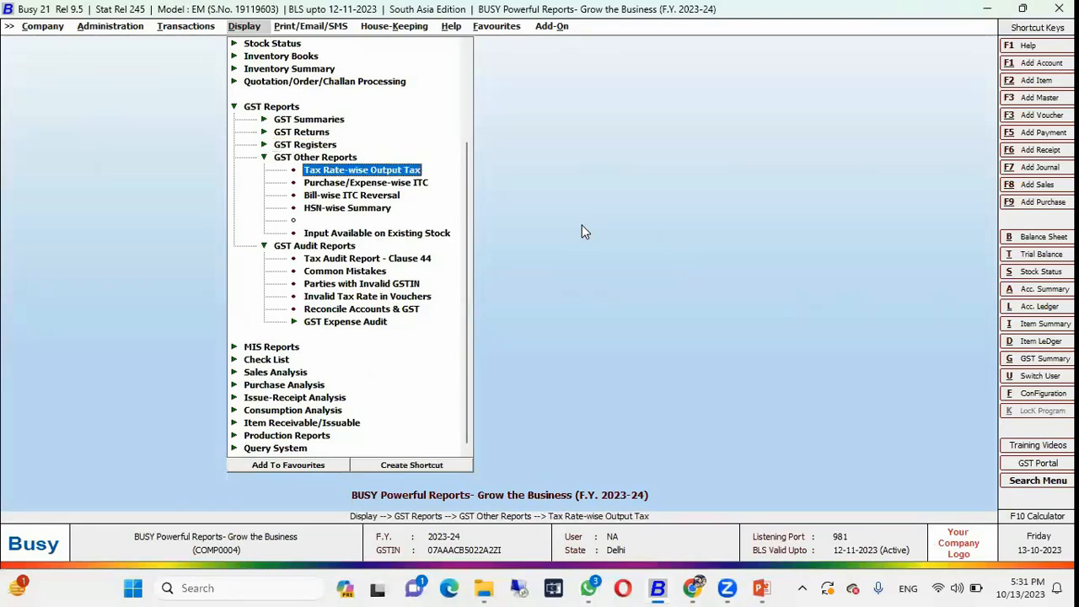
{"action": "key", "text": "Down"}
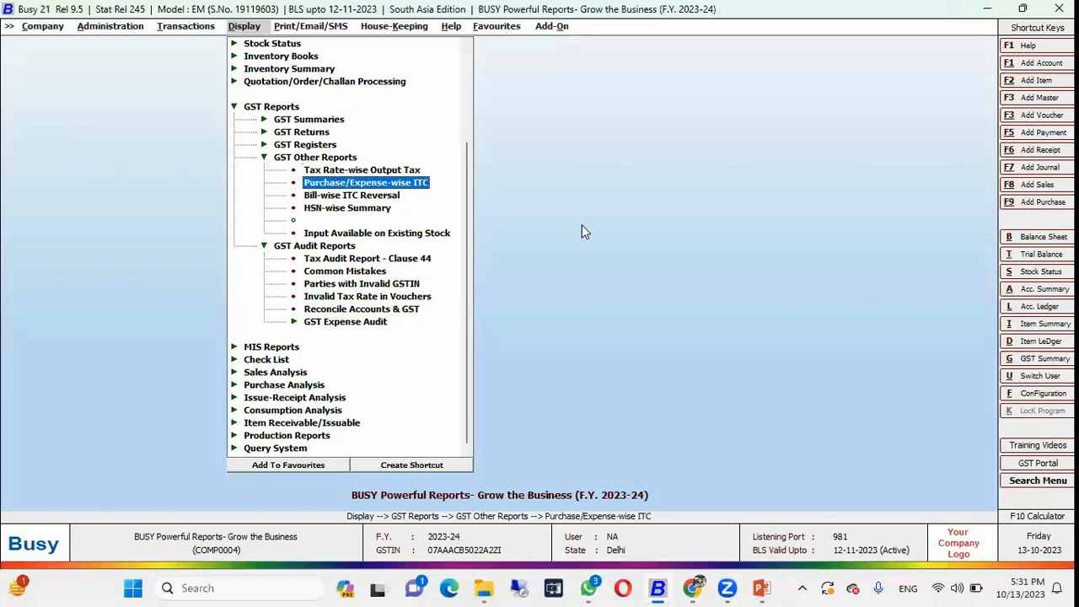
{"action": "key", "text": "Up"}
{"action": "key", "text": "Return"}
{"action": "key", "text": "Return"}
{"action": "key", "text": "Return"}
{"action": "key", "text": "Return"}
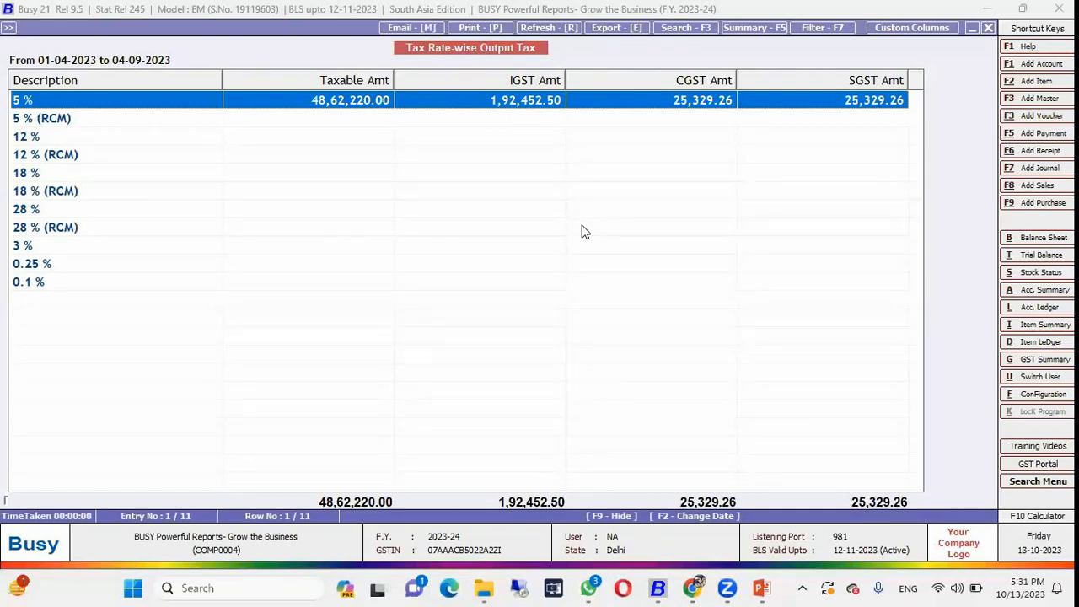
{"action": "key", "text": "Escape"}
{"action": "key", "text": "Escape"}
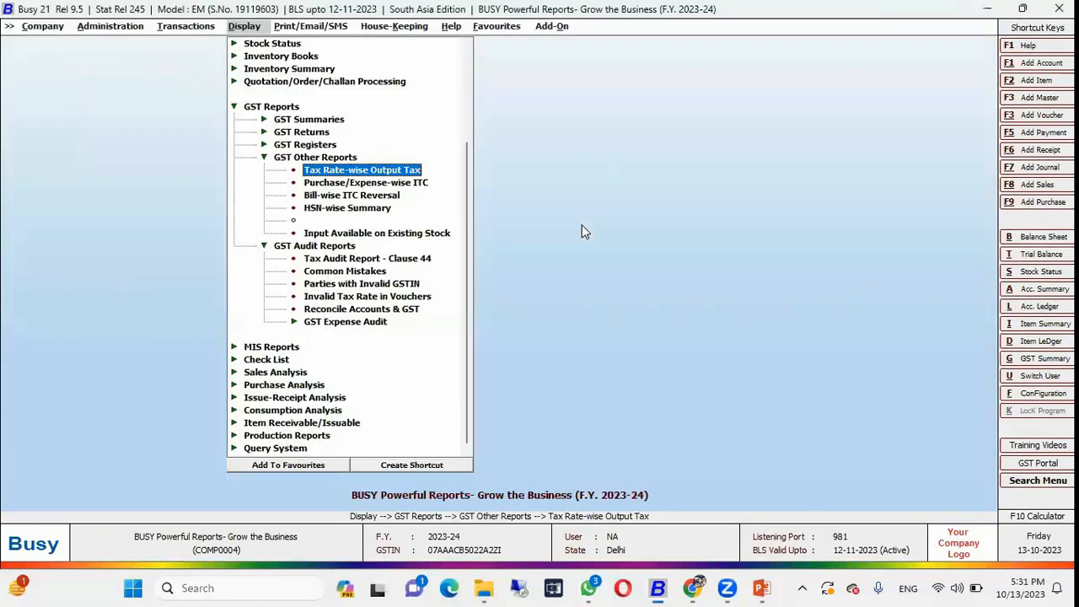
Look through the remaining GST Other Reports entries down to Input Available on Existing Stock, and collapse the group
{"action": "key", "text": "Down"}
{"action": "key", "text": "Down"}
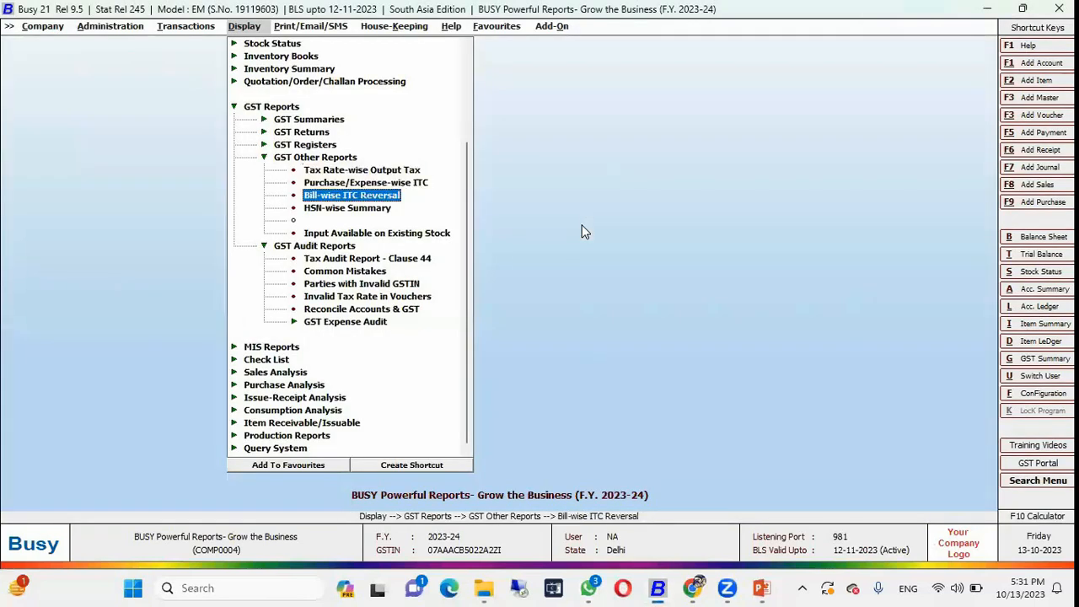
{"action": "key", "text": "Down"}
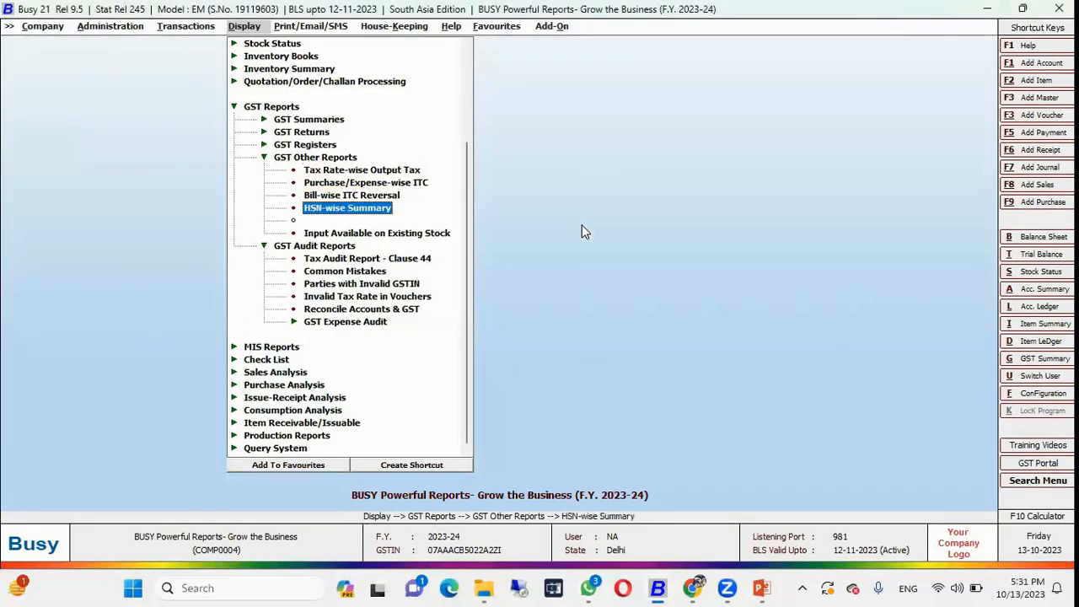
{"action": "key", "text": "Down"}
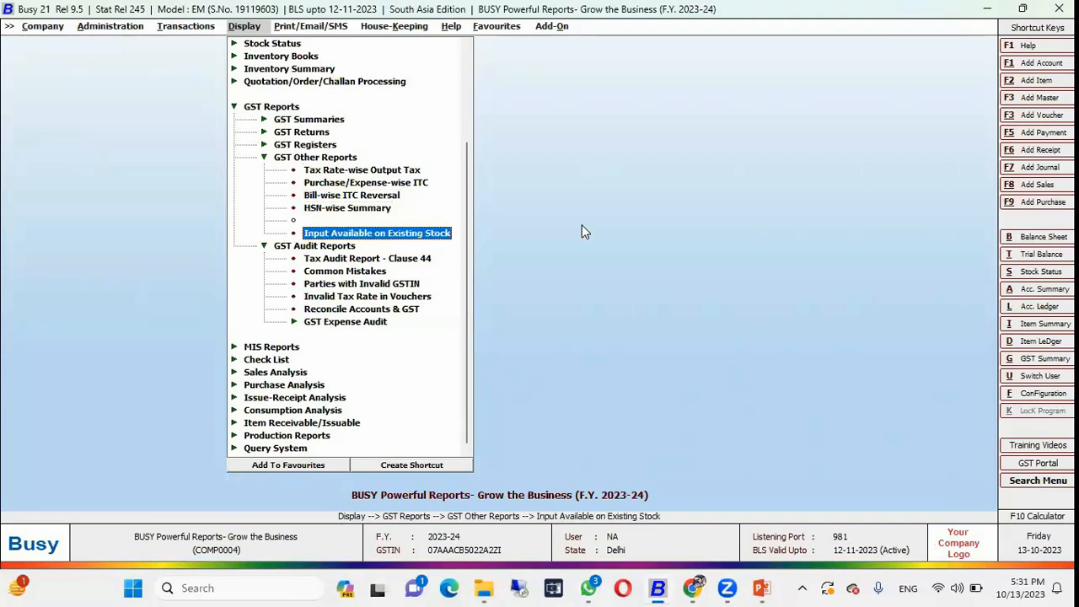
{"action": "key", "text": "Up"}
{"action": "key", "text": "Up"}
{"action": "key", "text": "Up"}
{"action": "key", "text": "Up"}
{"action": "key", "text": "Up"}
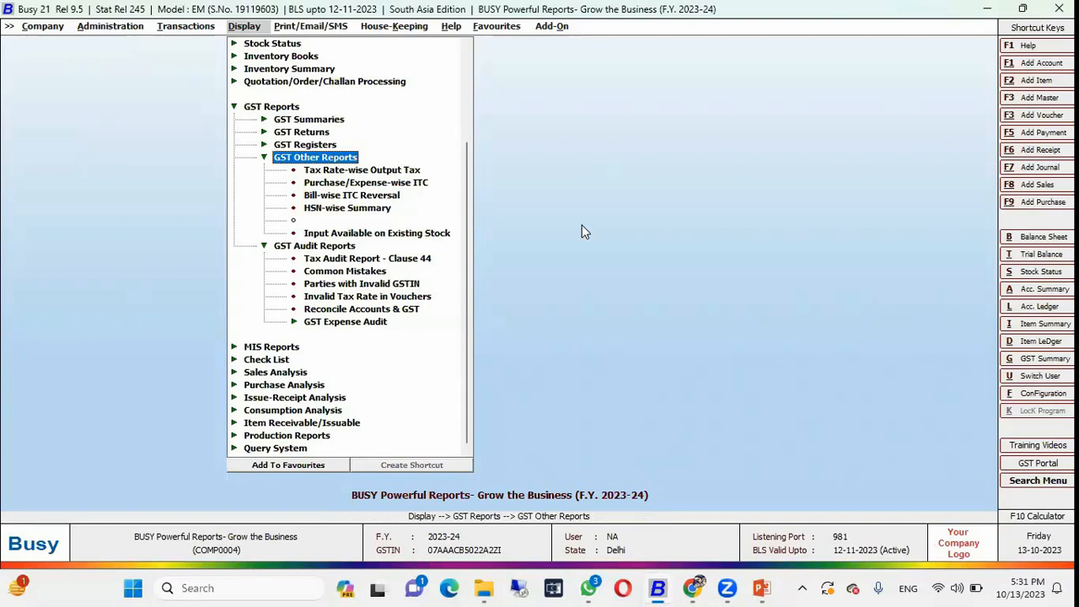
{"action": "key", "text": "Left"}
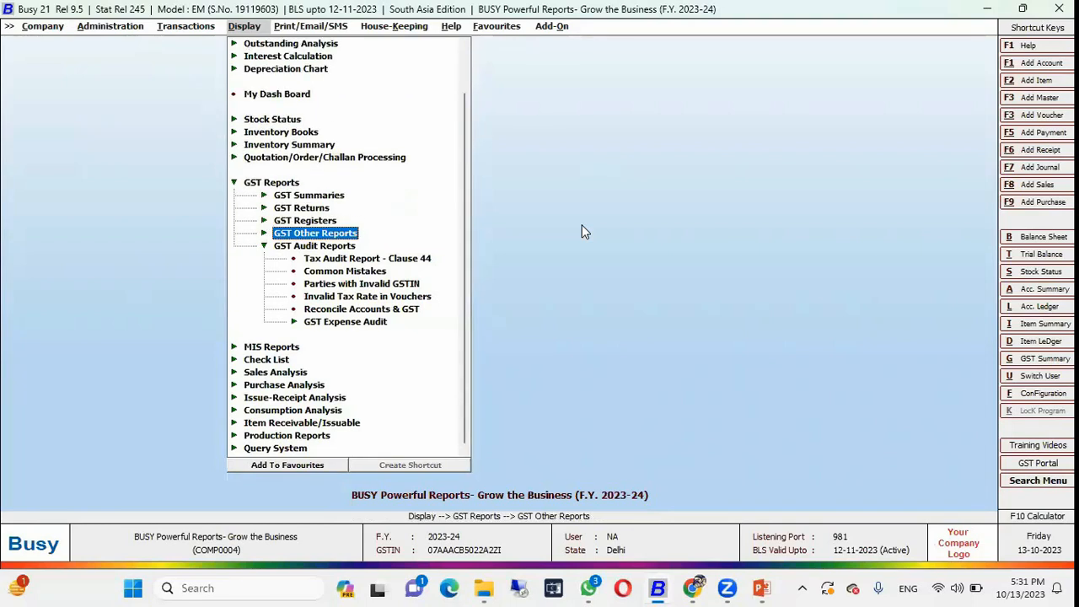
View the Tax Audit Report - Clause 44 for 01-04-2023 to 04-09-2023 and close it
{"action": "key", "text": "Down"}
{"action": "key", "text": "Down"}
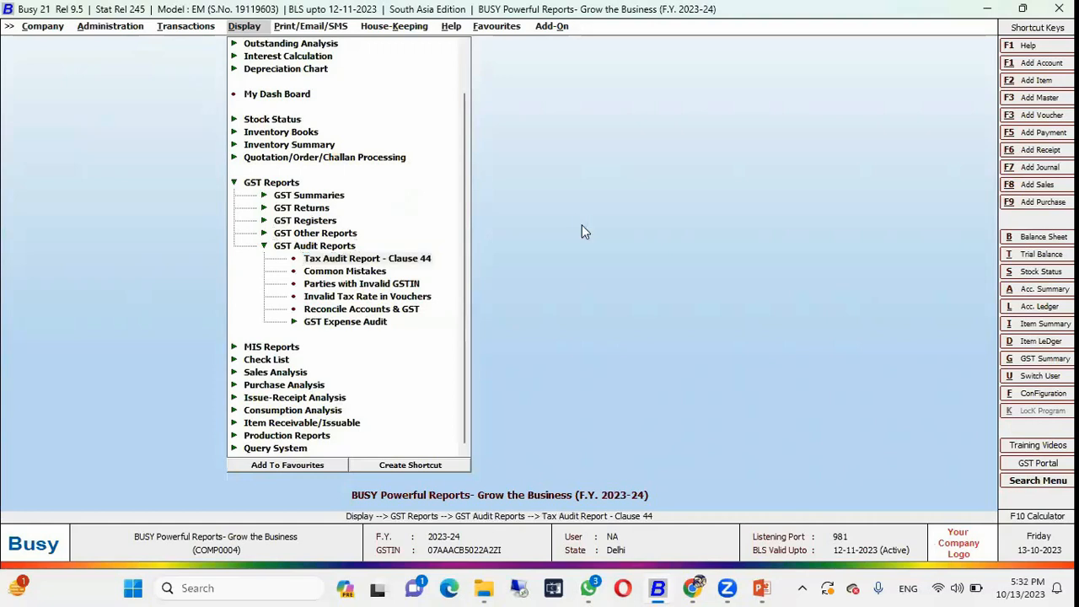
{"action": "key", "text": "Return"}
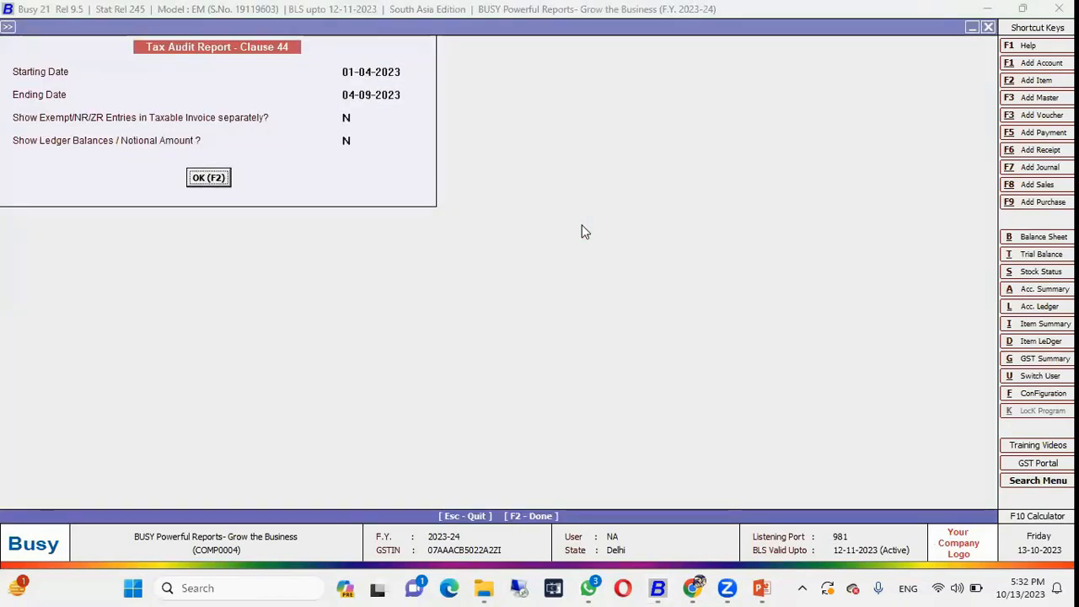
{"action": "key", "text": "F2"}
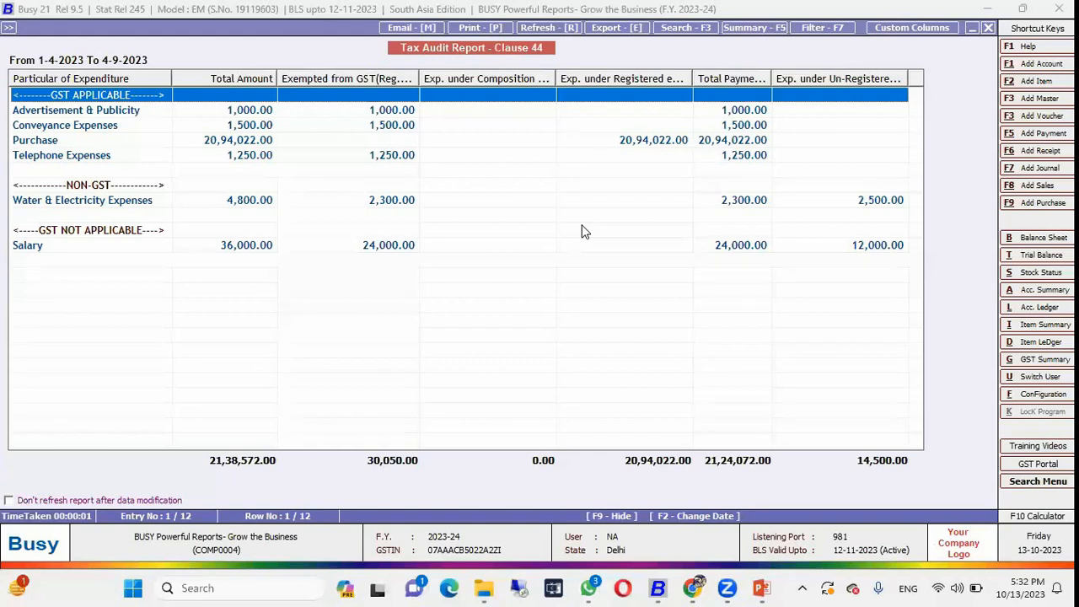
{"action": "key", "text": "Escape"}
{"action": "key", "text": "Escape"}
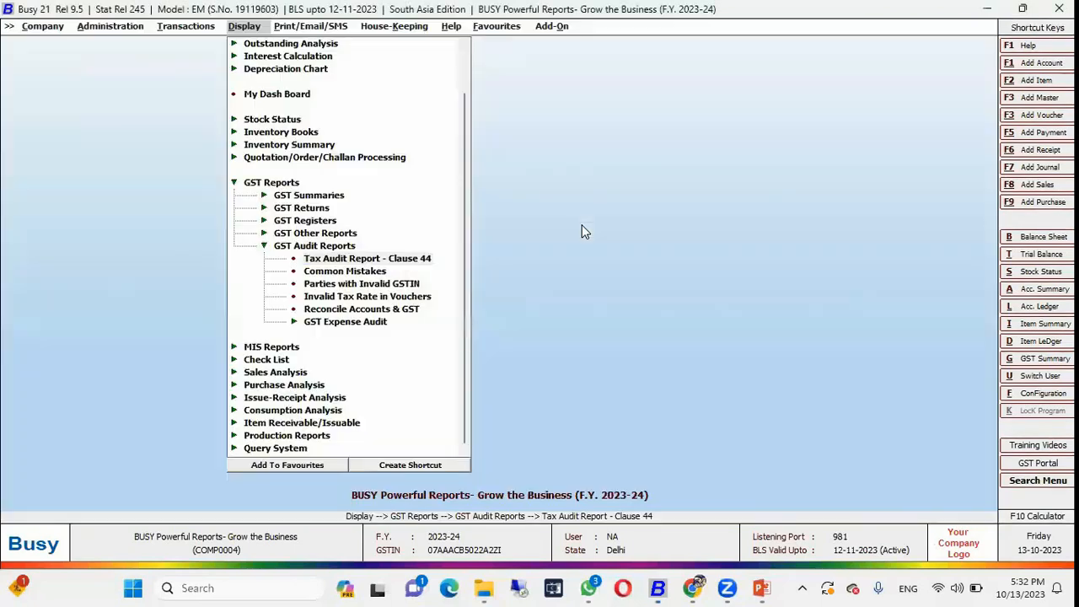
Open the Common Mistakes audit report and examine the invalid accounts listed under Account Master
{"action": "key", "text": "Down"}
{"action": "key", "text": "Return"}
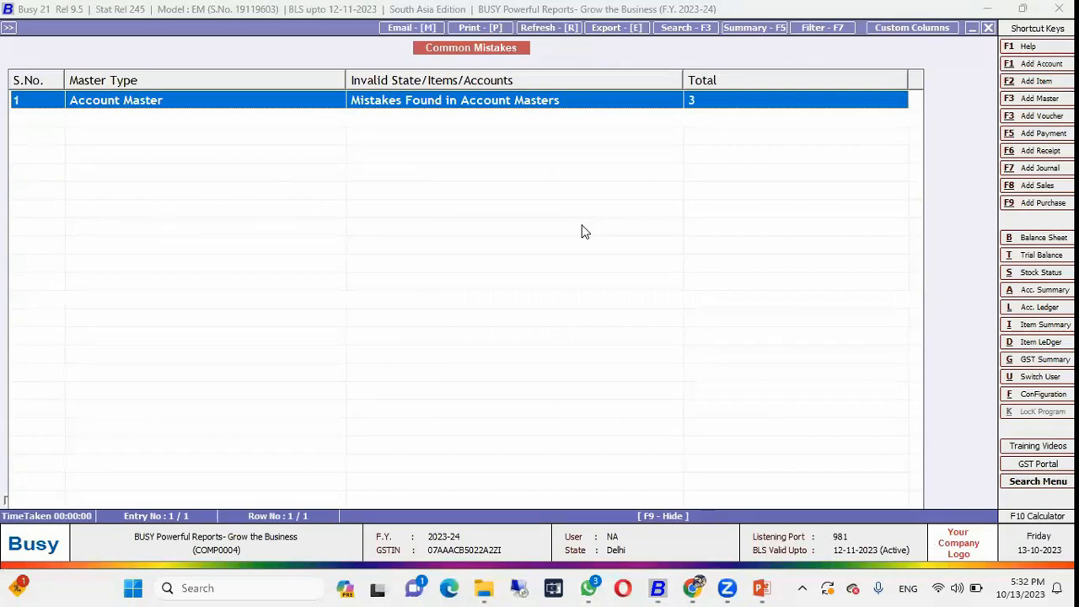
{"action": "key", "text": "Return"}
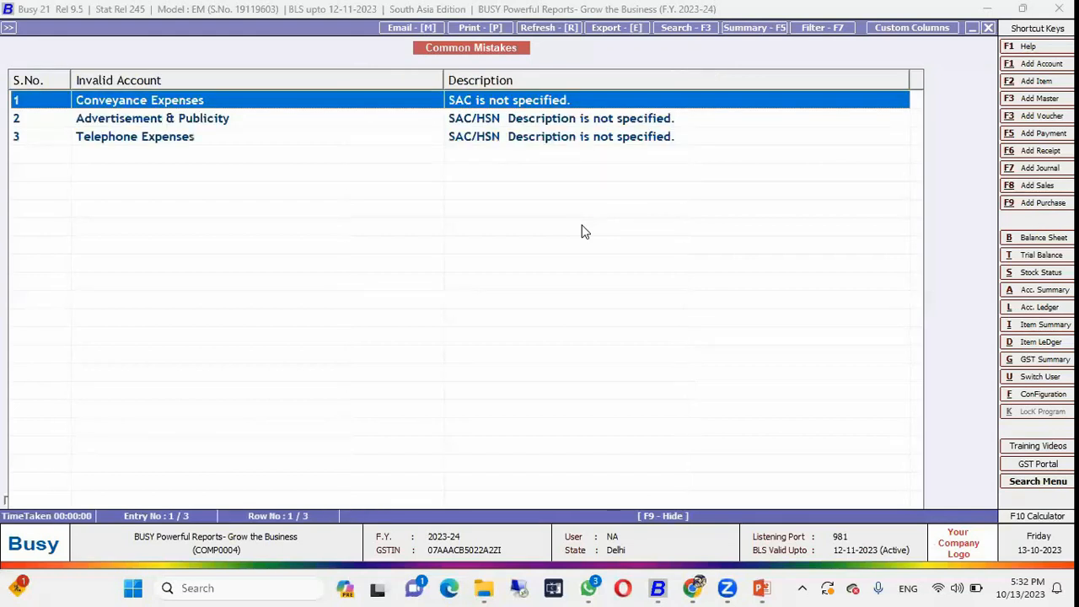
{"action": "key", "text": "Down"}
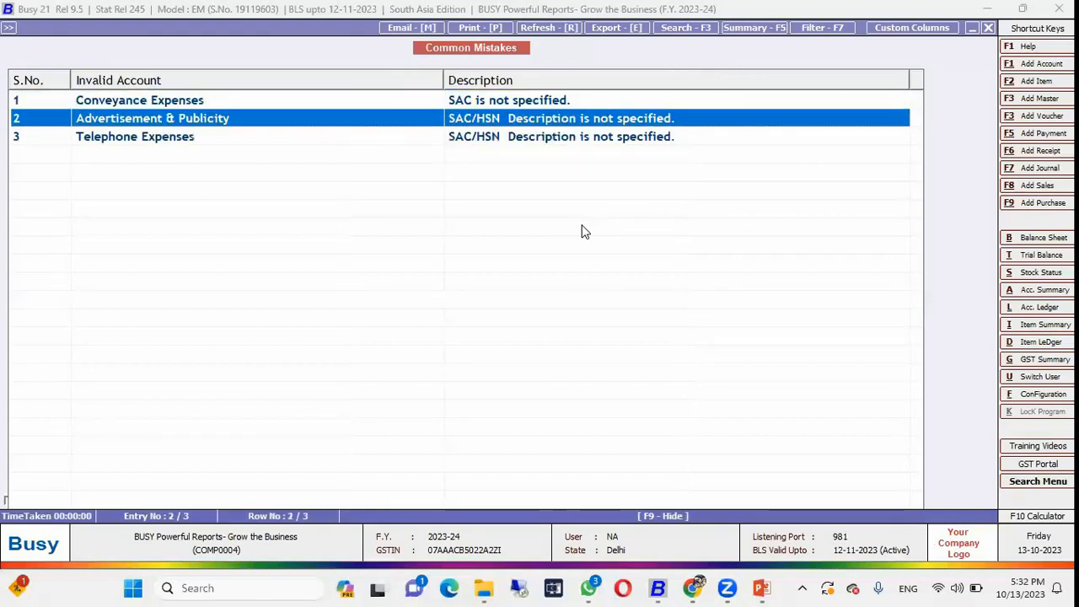
{"action": "key", "text": "Up"}
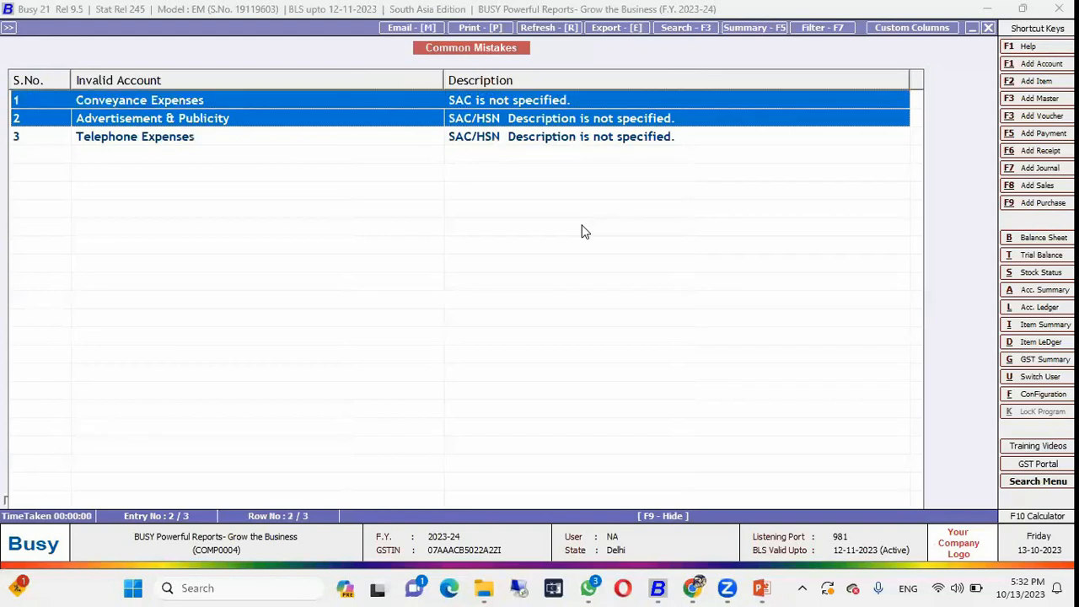
{"action": "key", "text": "Down"}
{"action": "key", "text": "Down"}
{"action": "key", "text": "Up"}
{"action": "key", "text": "Up"}
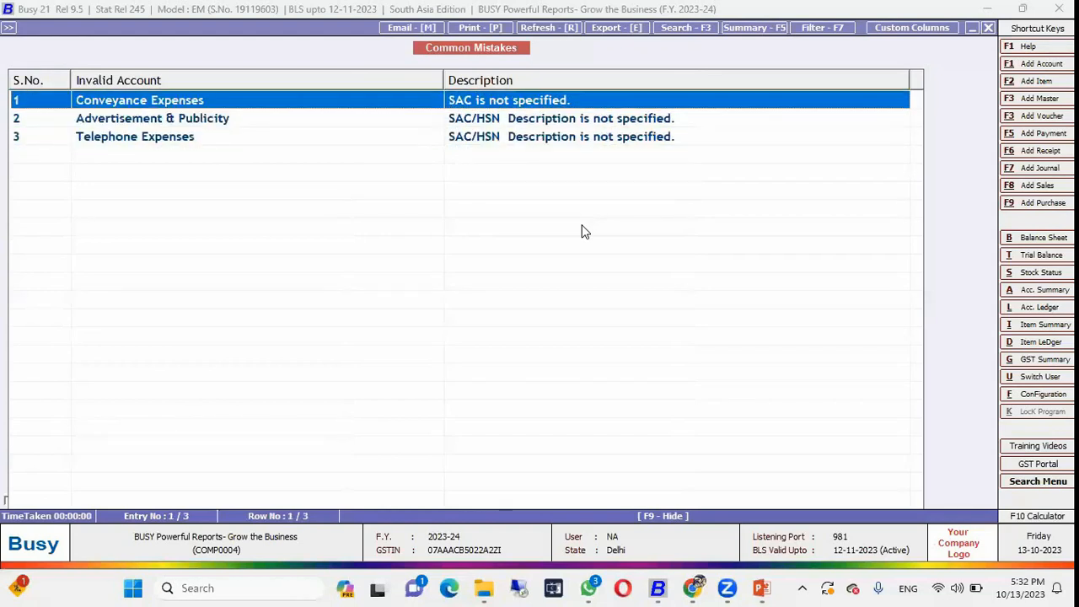
Close the Common Mistakes report, then view the Parties with Invalid GSTIN audit report and close it
{"action": "key", "text": "Escape"}
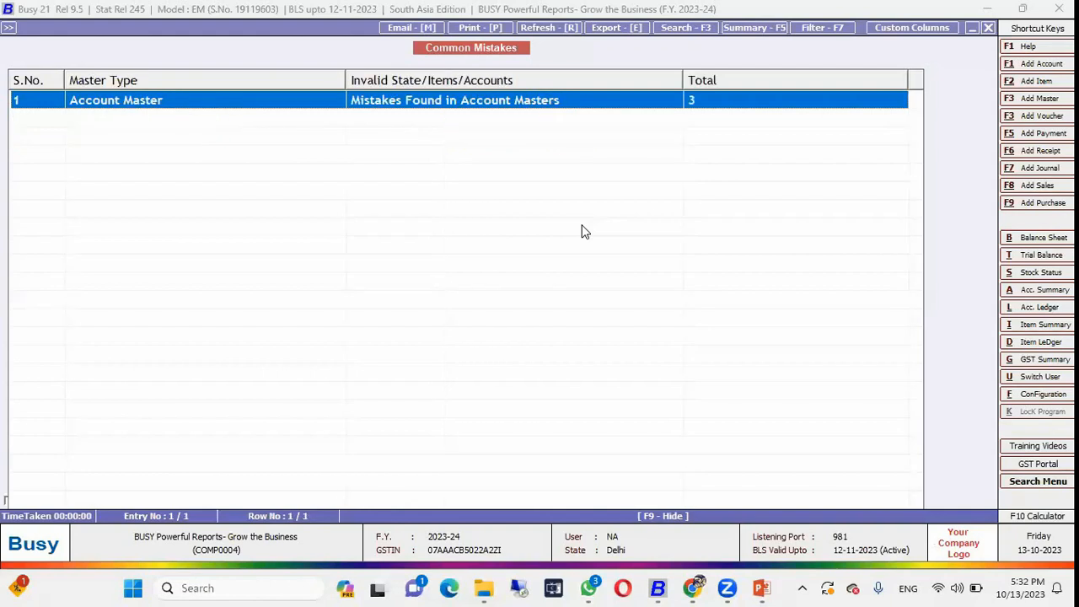
{"action": "key", "text": "Escape"}
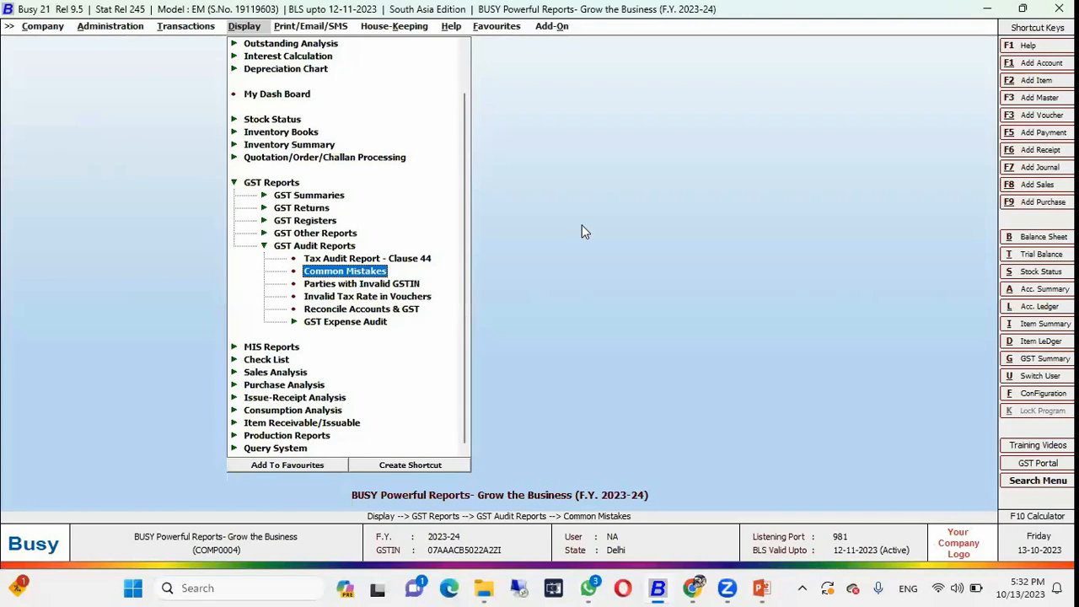
{"action": "key", "text": "Down"}
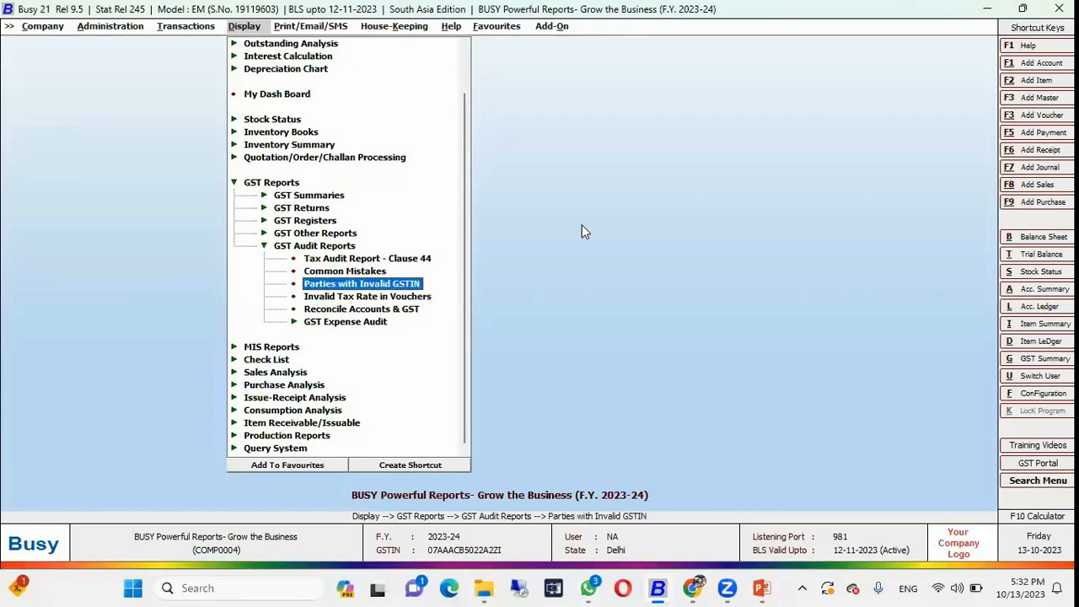
{"action": "key", "text": "Return"}
{"action": "key", "text": "Down"}
{"action": "key", "text": "Return"}
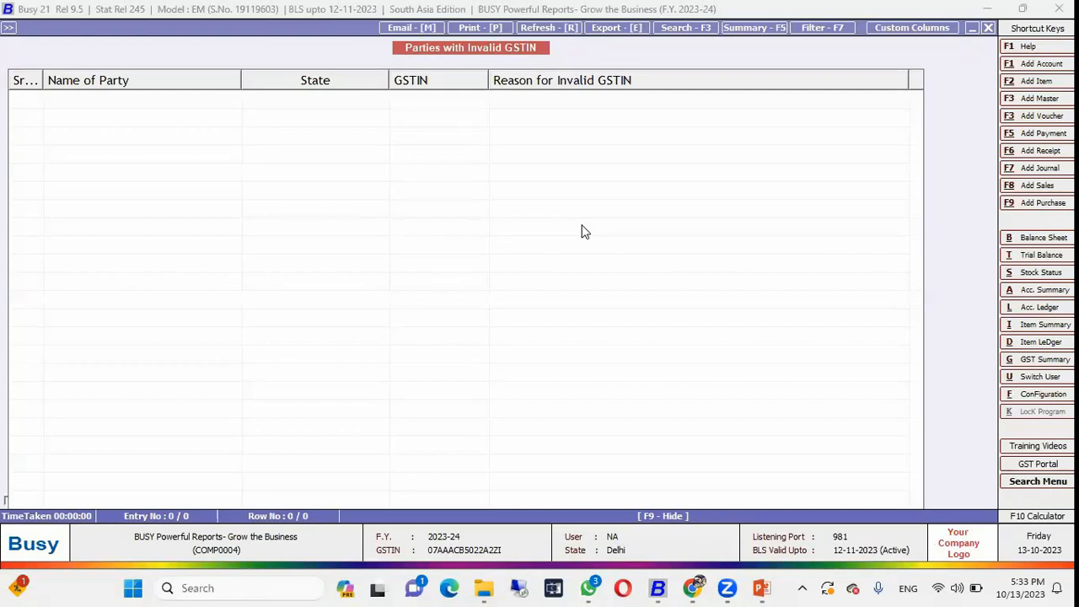
{"action": "key", "text": "Escape"}
{"action": "key", "text": "Escape"}
{"action": "key", "text": "Escape"}
Open the Reconcile Accounts & GST audit report and leave it without choosing Sales, Purchase or Acc. Vouchers
{"action": "key", "text": "Down"}
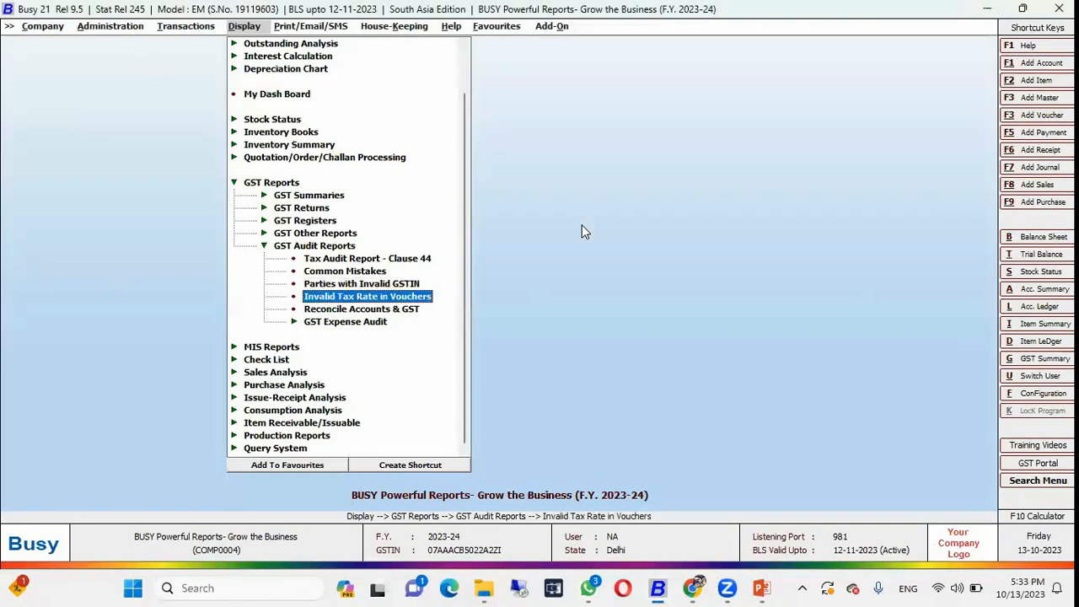
{"action": "key", "text": "Down"}
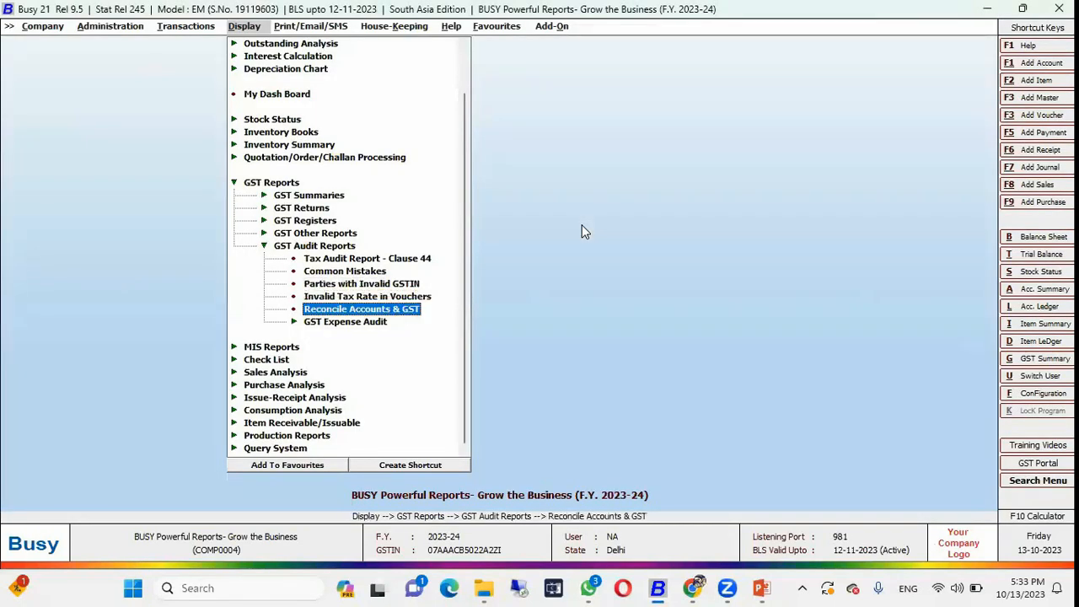
{"action": "key", "text": "Return"}
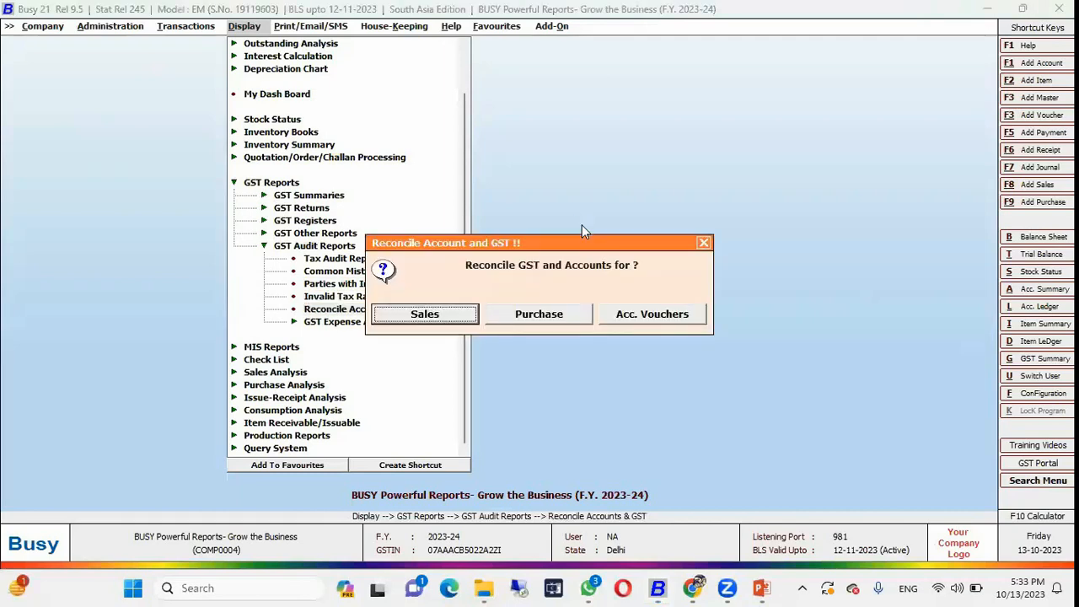
{"action": "key", "text": "Escape"}
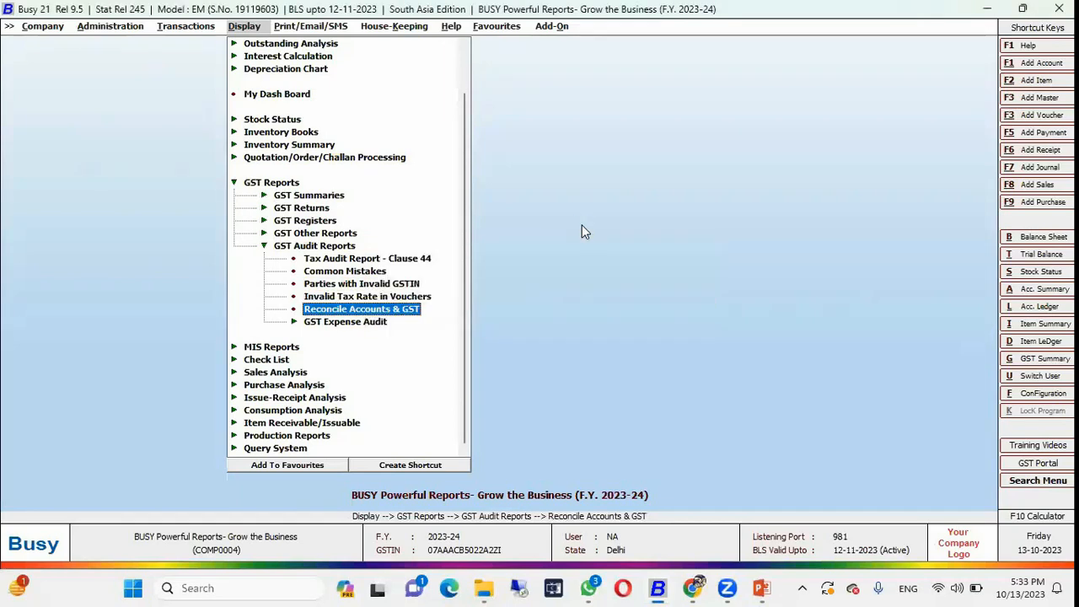
Expand the GST Expense Audit group to show its reports
{"action": "key", "text": "Up"}
{"action": "key", "text": "Up"}
{"action": "key", "text": "Up"}
{"action": "key", "text": "Down"}
{"action": "key", "text": "Down"}
{"action": "key", "text": "Down"}
{"action": "key", "text": "Down"}
{"action": "key", "text": "Return"}
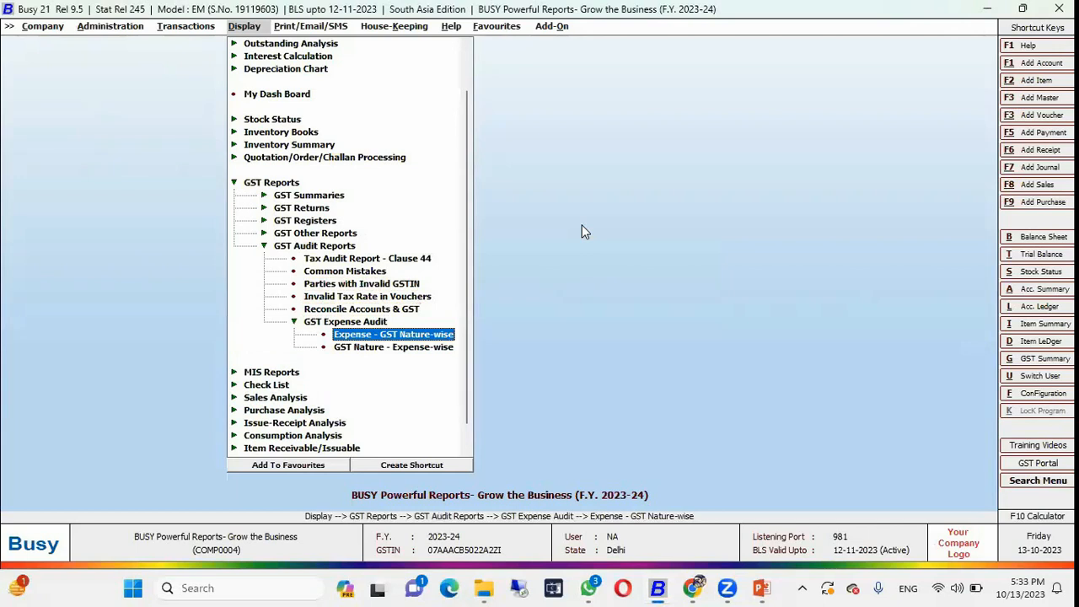
Collapse the GST Audit Reports group and the whole GST Reports group
{"action": "key", "text": "Up"}
{"action": "key", "text": "Up"}
{"action": "key", "text": "Up"}
{"action": "key", "text": "Up"}
{"action": "key", "text": "Up"}
{"action": "key", "text": "Up"}
{"action": "key", "text": "Up"}
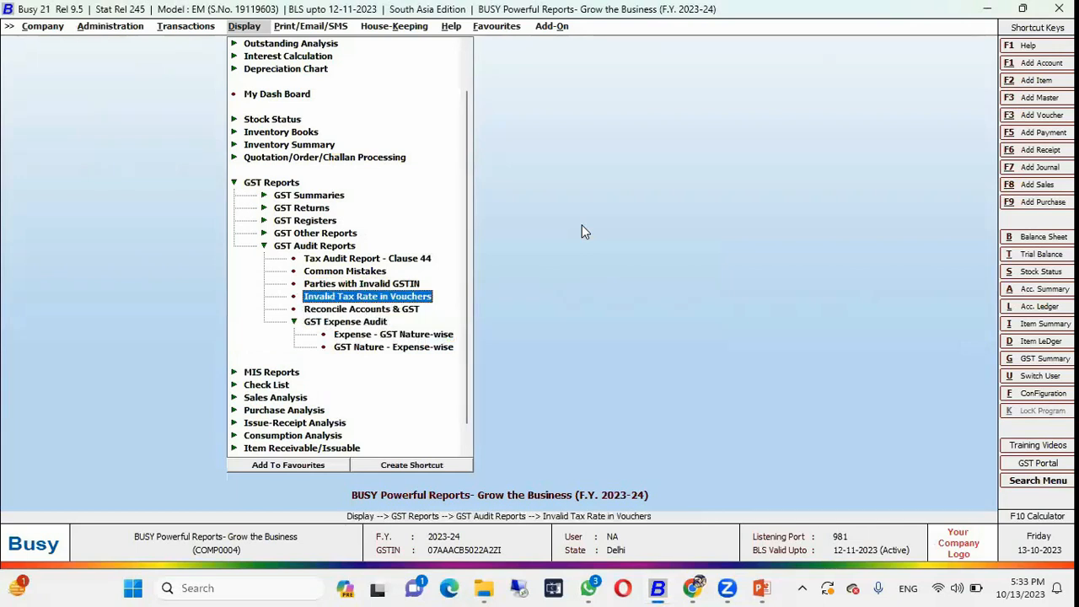
{"action": "key", "text": "Left"}
{"action": "key", "text": "Up"}
{"action": "key", "text": "Up"}
{"action": "key", "text": "Up"}
{"action": "key", "text": "Up"}
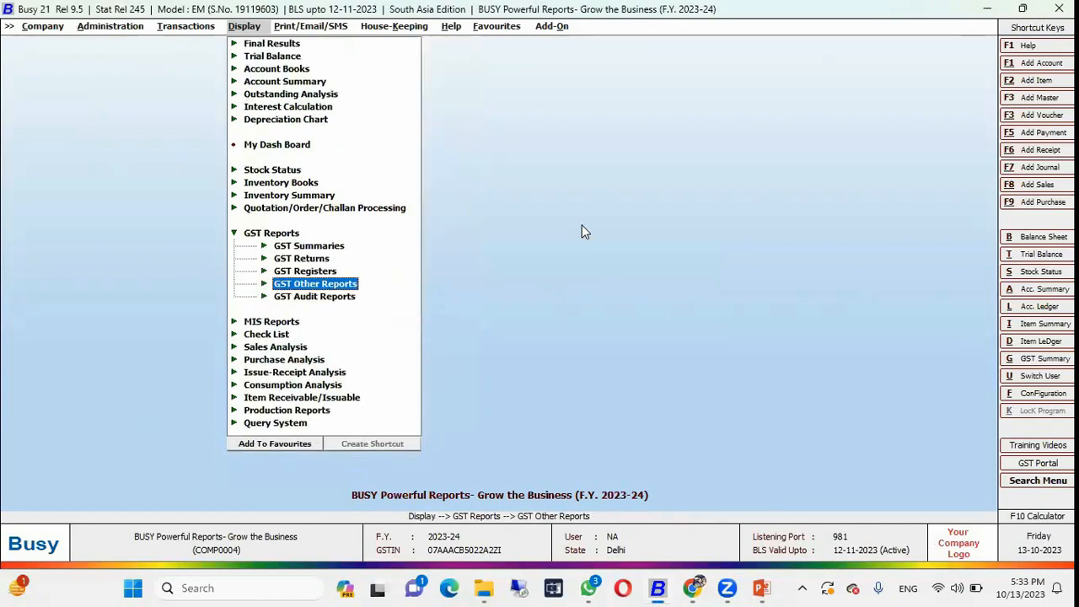
{"action": "key", "text": "Left"}
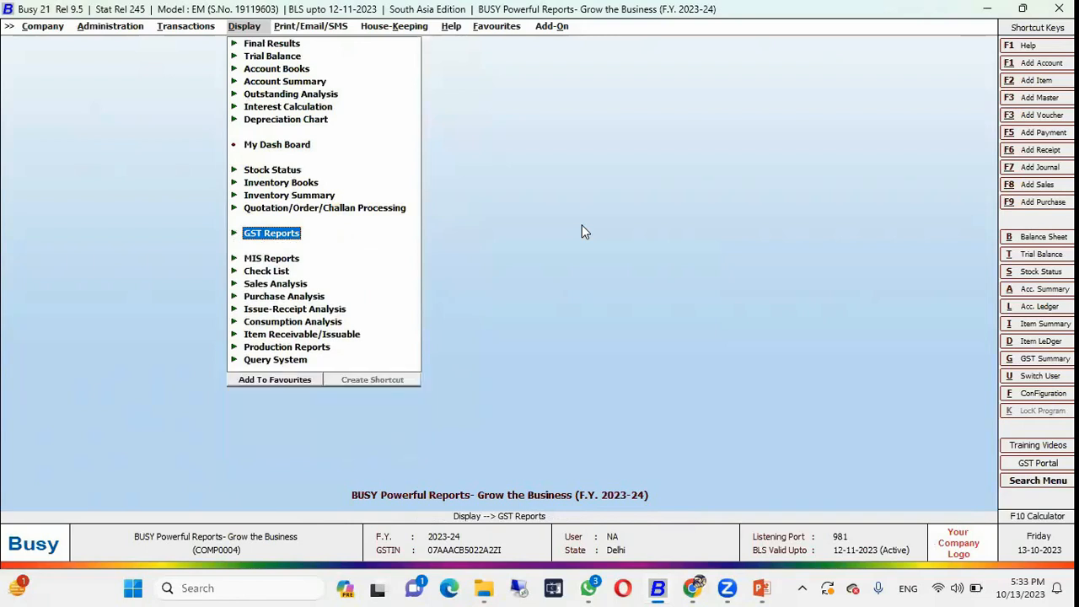
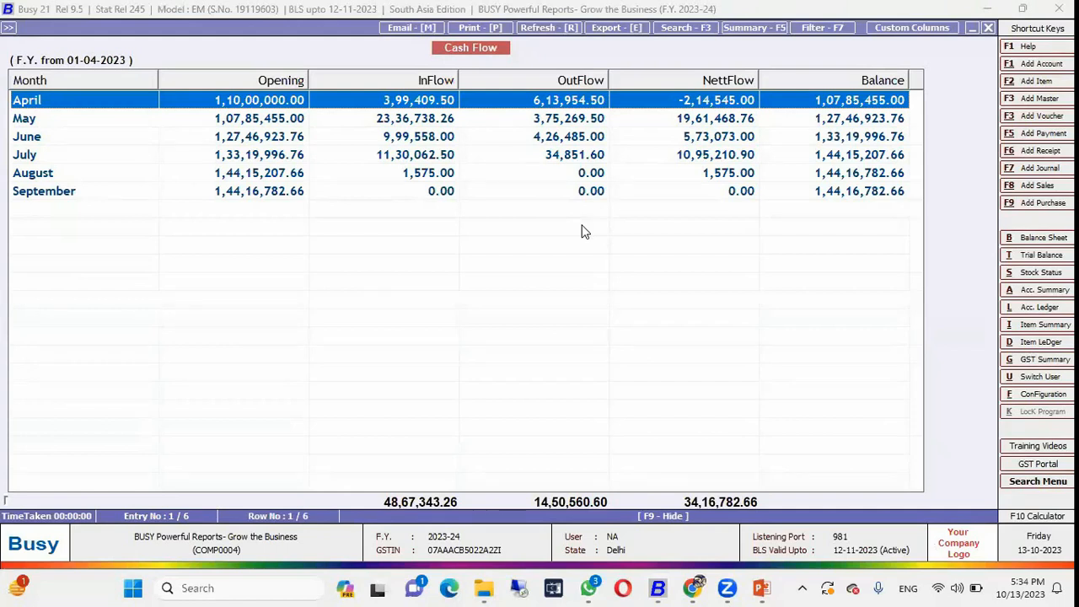
Look over the months in the Cash Flow report and open the details for April
{"action": "key", "text": "Down"}
{"action": "key", "text": "Down"}
{"action": "key", "text": "Down"}
{"action": "key", "text": "Up"}
{"action": "key", "text": "Up"}
{"action": "key", "text": "Up"}
{"action": "key", "text": "Return"}
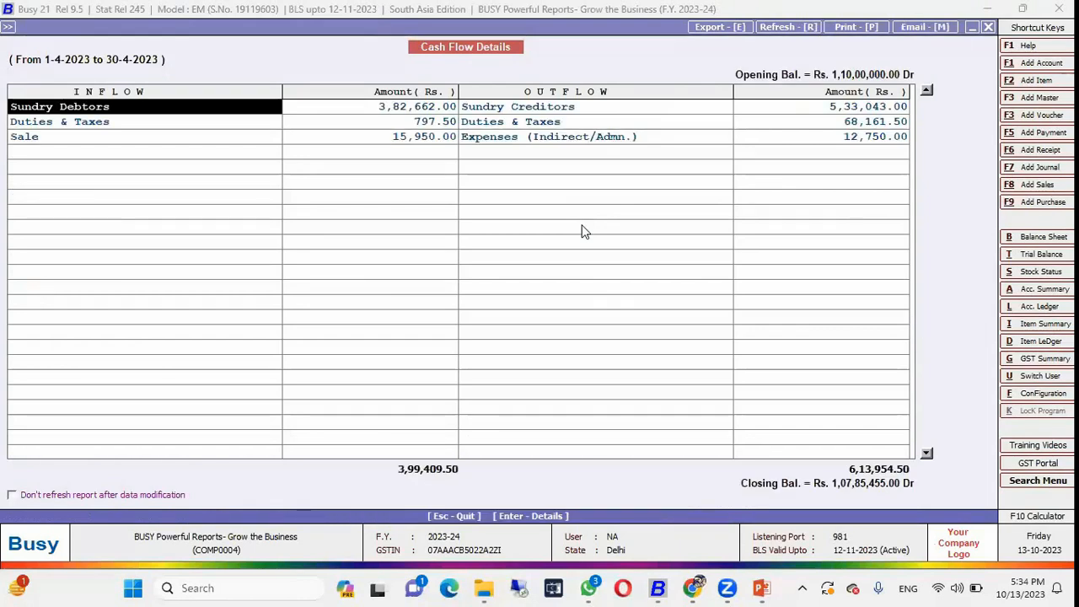
Examine the inflow and outflow heads in the April cash flow details, and close the Cash Flow report
{"action": "key", "text": "Right"}
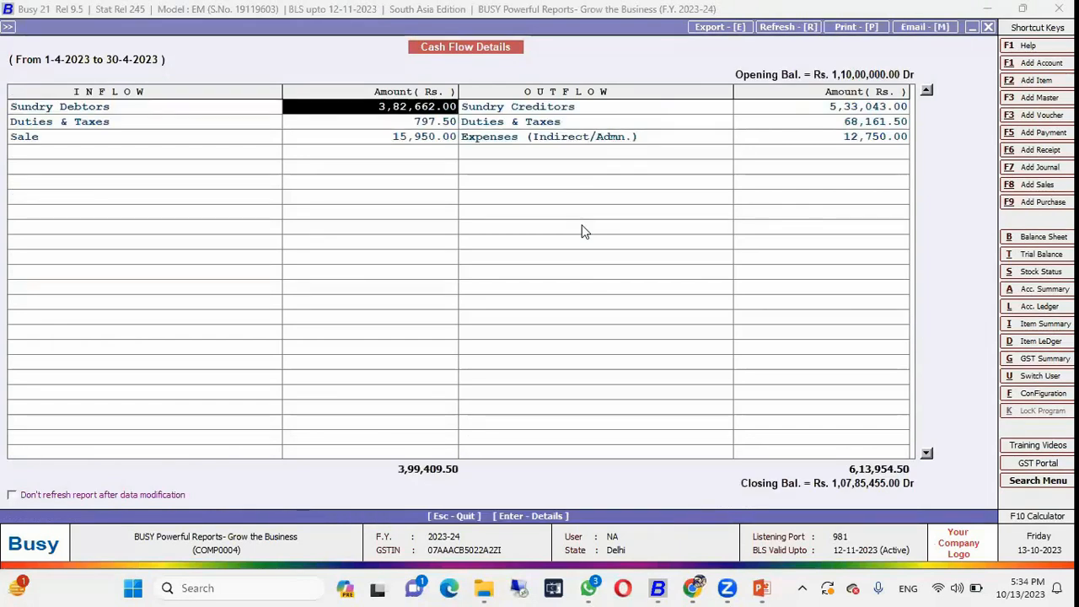
{"action": "key", "text": "Right"}
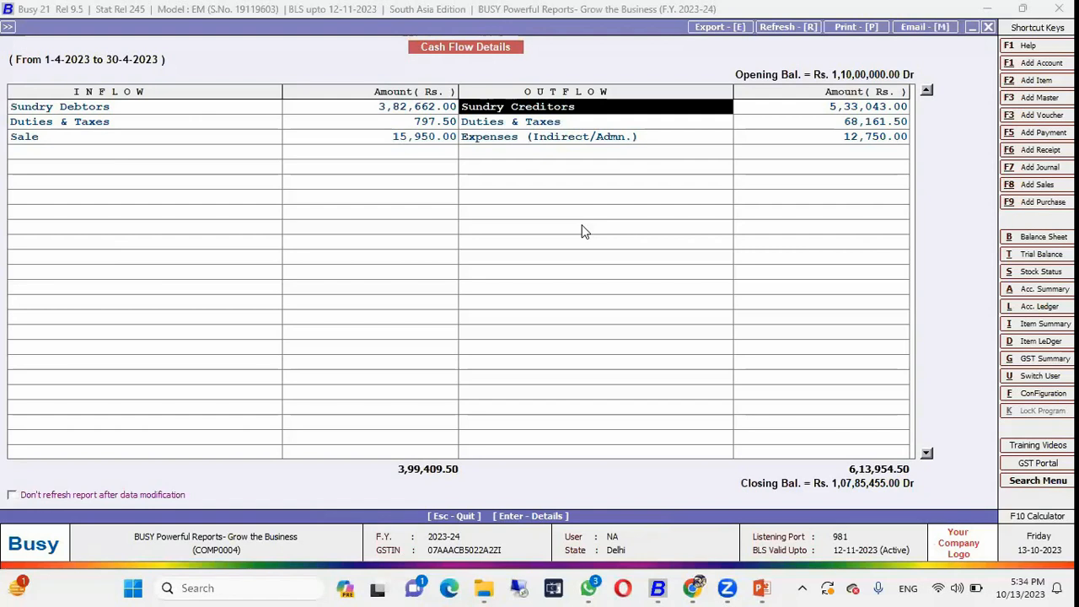
{"action": "key", "text": "Down"}
{"action": "key", "text": "Left"}
{"action": "key", "text": "Left"}
{"action": "key", "text": "Down"}
{"action": "key", "text": "Right"}
{"action": "key", "text": "Right"}
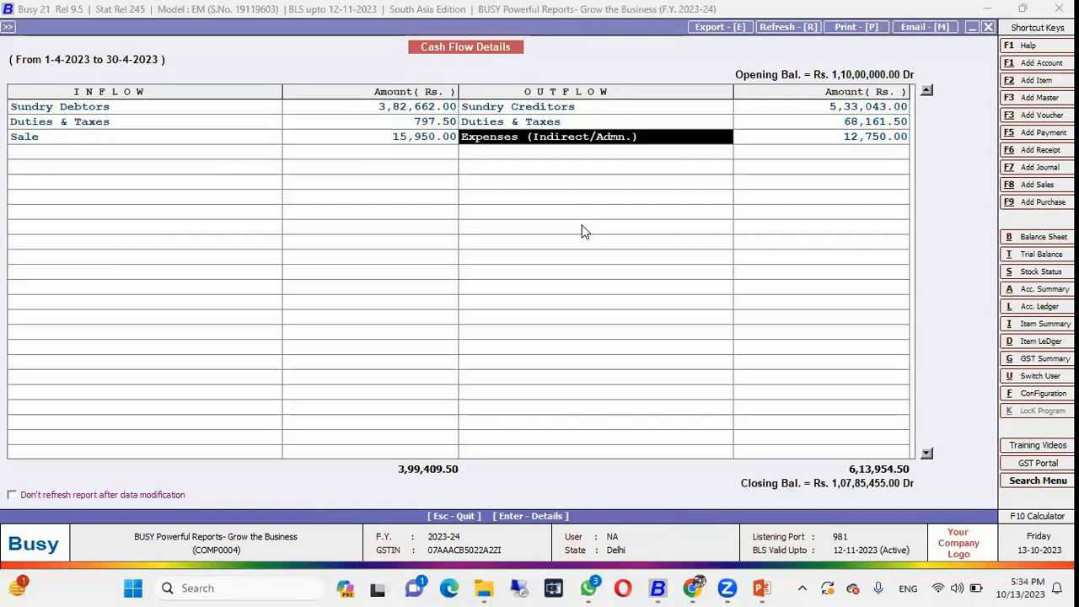
{"action": "key", "text": "Escape"}
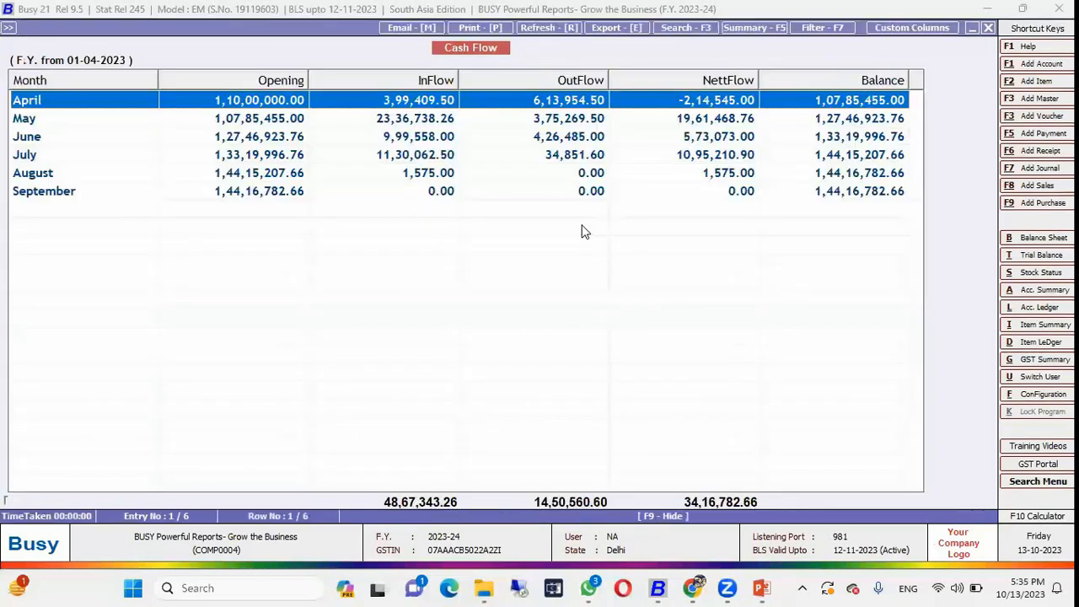
{"action": "key", "text": "Escape"}
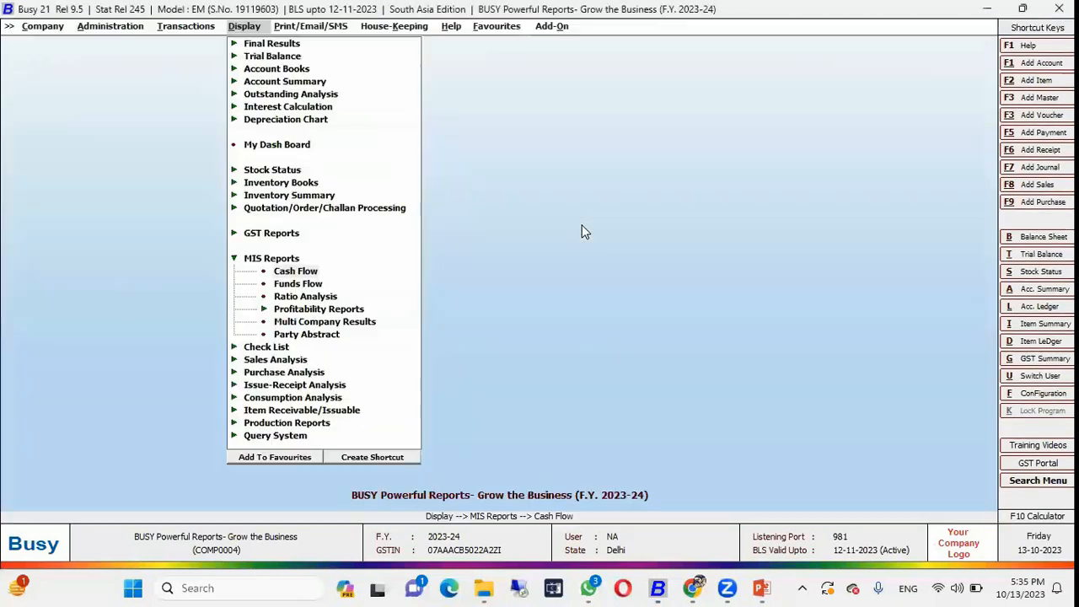
{"action": "key", "text": "Escape"}
Open the Funds Flow report on working capital basis and view the details for June
{"action": "key", "text": "Down"}
{"action": "key", "text": "Return"}
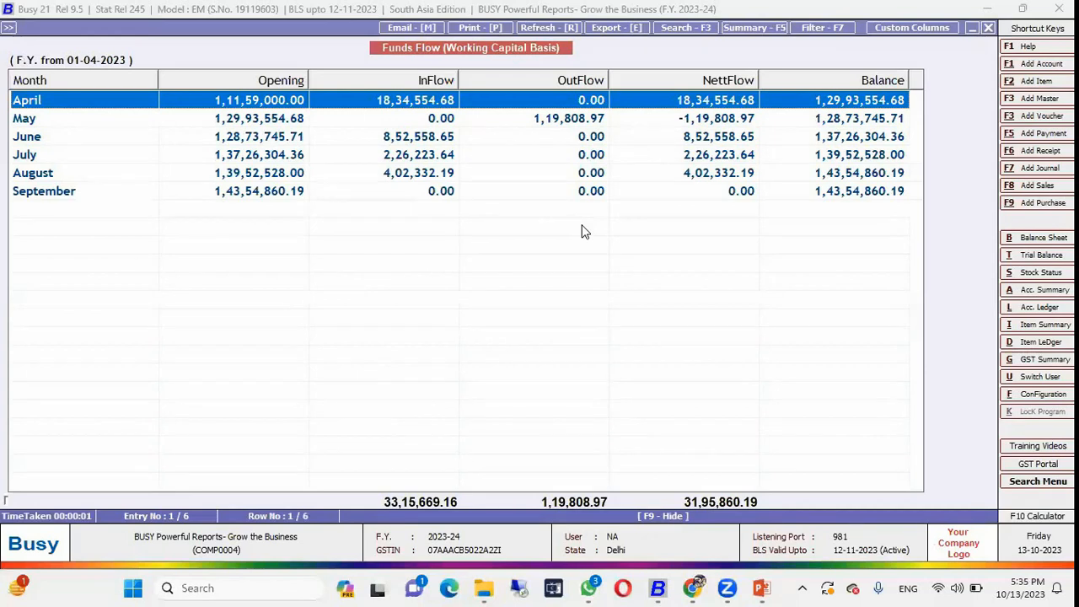
{"action": "key", "text": "Down"}
{"action": "key", "text": "Down"}
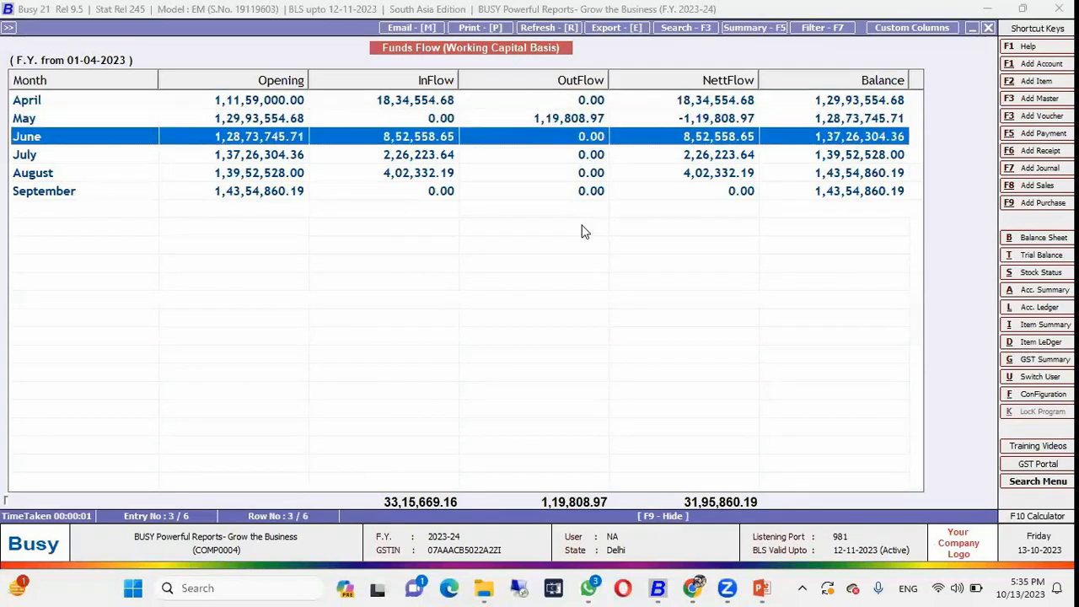
{"action": "key", "text": "Return"}
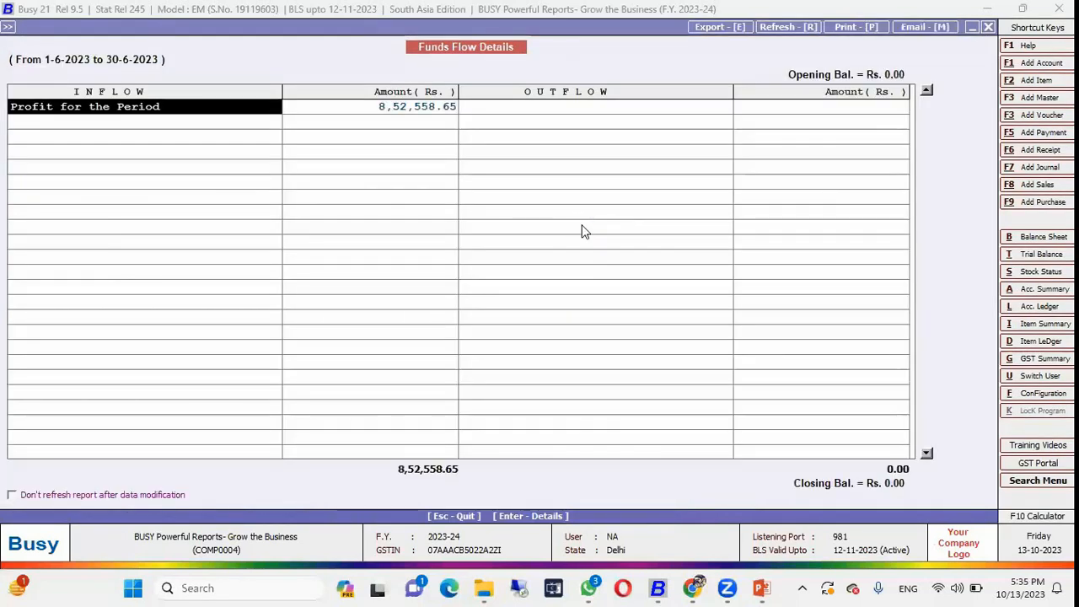
Return to the monthly Funds Flow list and open and close the April details
{"action": "key", "text": "Escape"}
{"action": "key", "text": "Up"}
{"action": "key", "text": "Up"}
{"action": "key", "text": "Return"}
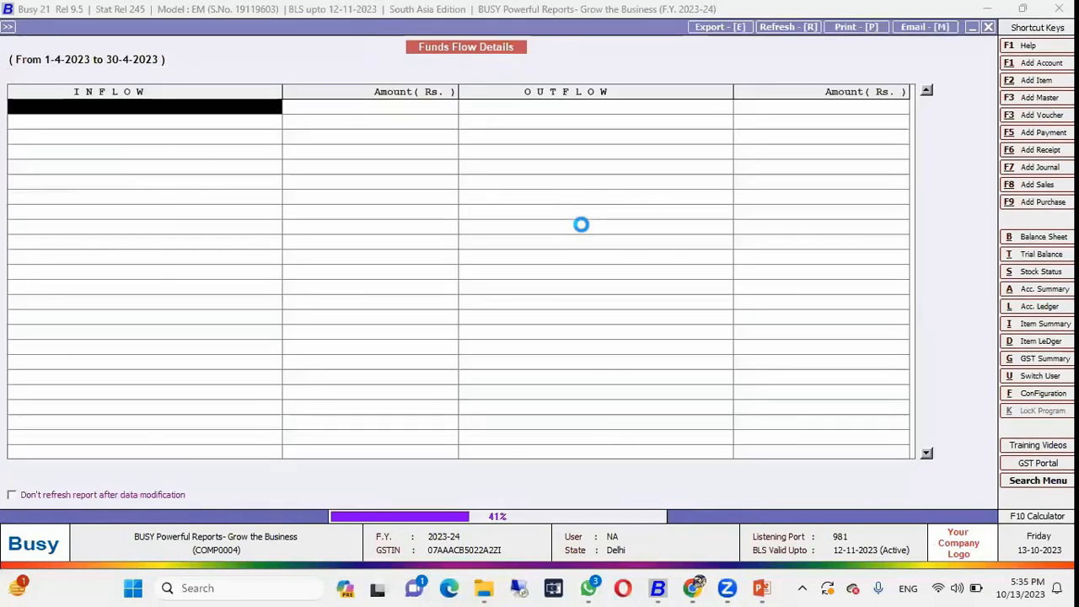
{"action": "key", "text": "Escape"}
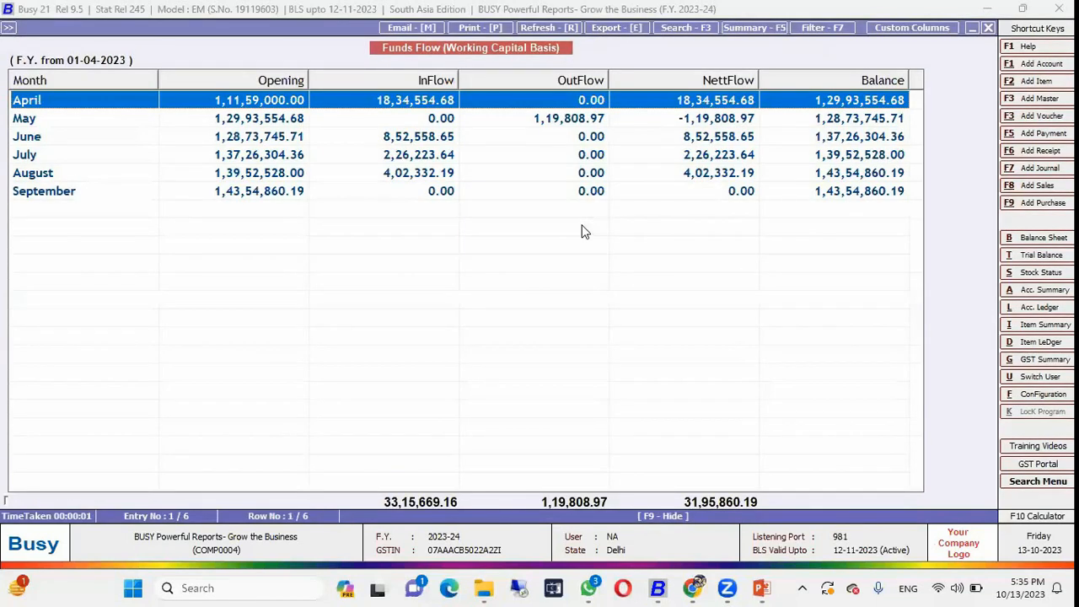
View the July funds flow details and close the Funds Flow report
{"action": "key", "text": "Down"}
{"action": "key", "text": "Down"}
{"action": "key", "text": "Down"}
{"action": "key", "text": "Return"}
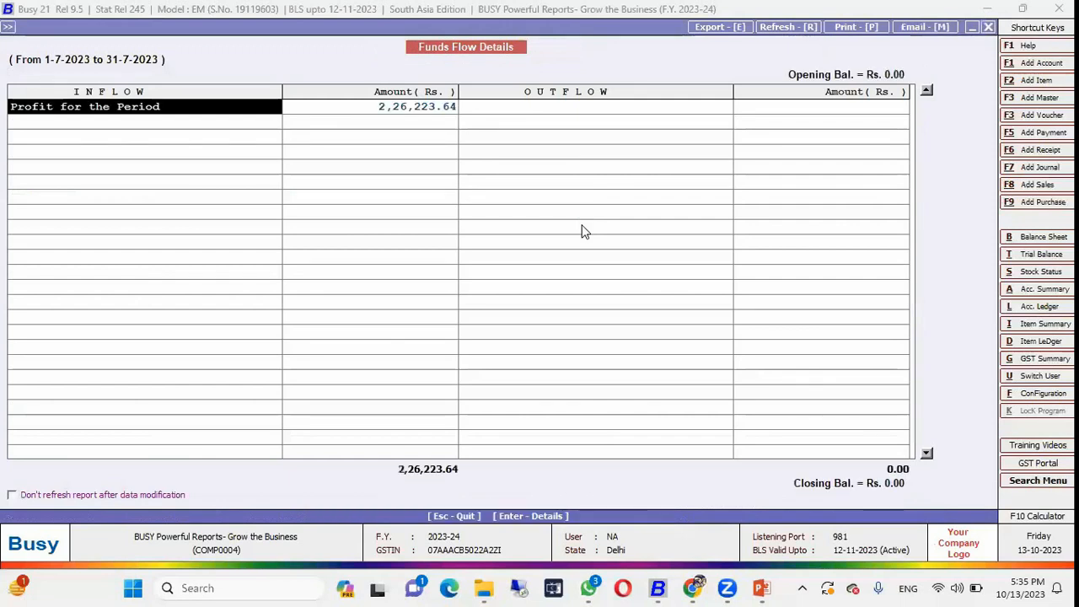
{"action": "key", "text": "Escape"}
{"action": "key", "text": "Escape"}
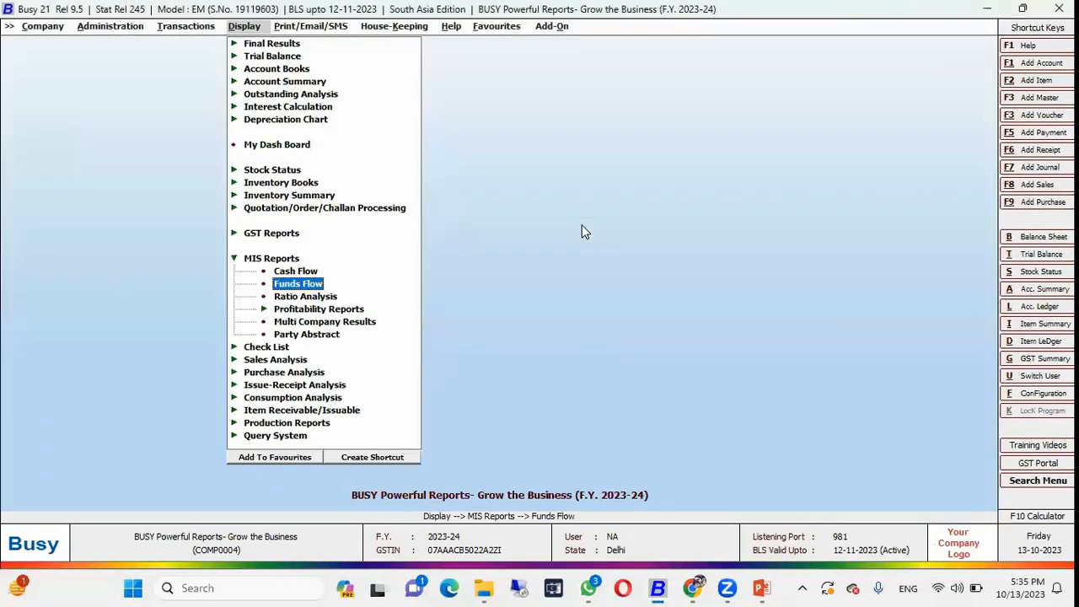
Generate the Ratio Analysis report as at the end of 30-09-2023
{"action": "key", "text": "Down"}
{"action": "key", "text": "Return"}
{"action": "key", "text": "Return"}
{"action": "key", "text": "Return"}
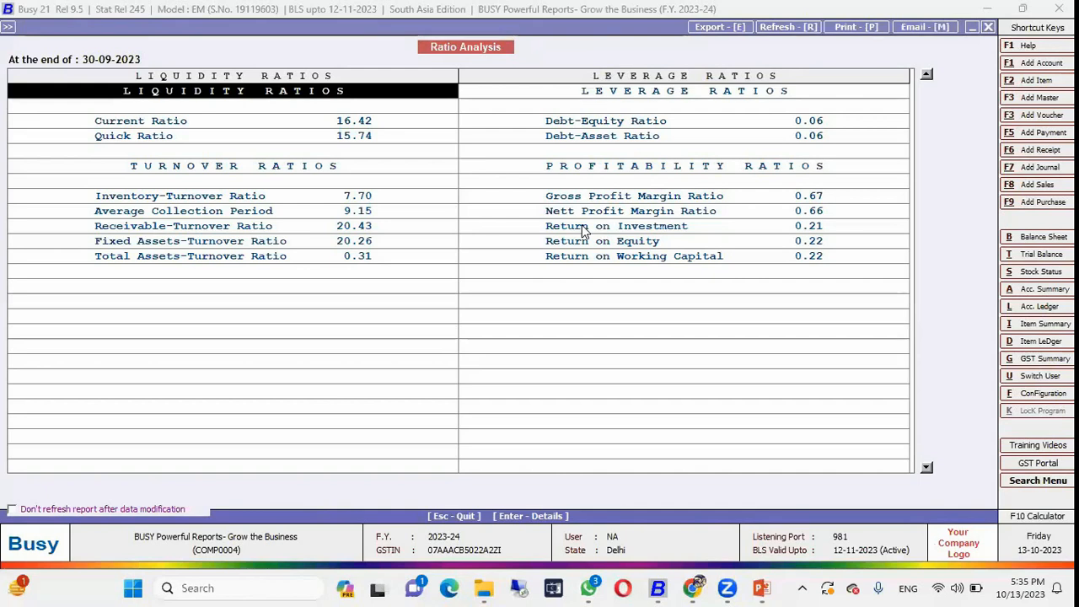
Go through the liquidity and turnover ratios in the Ratio Analysis report and close it
{"action": "key", "text": "Down"}
{"action": "key", "text": "Down"}
{"action": "key", "text": "Down"}
{"action": "key", "text": "Down"}
{"action": "key", "text": "Down"}
{"action": "key", "text": "Down"}
{"action": "key", "text": "Down"}
{"action": "key", "text": "Down"}
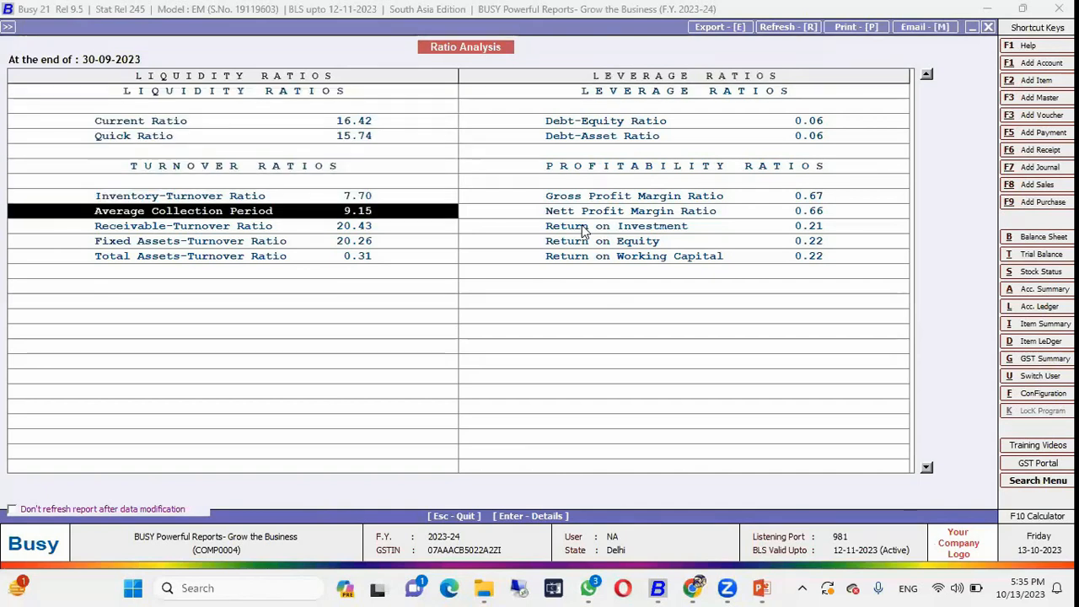
{"action": "key", "text": "Up"}
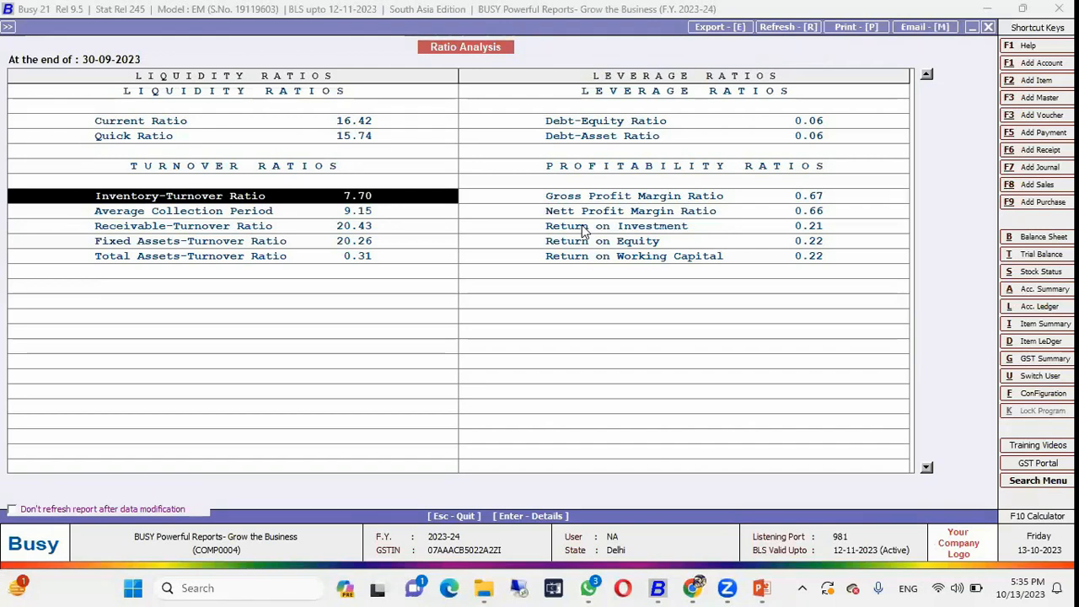
{"action": "key", "text": "Escape"}
{"action": "key", "text": "Escape"}
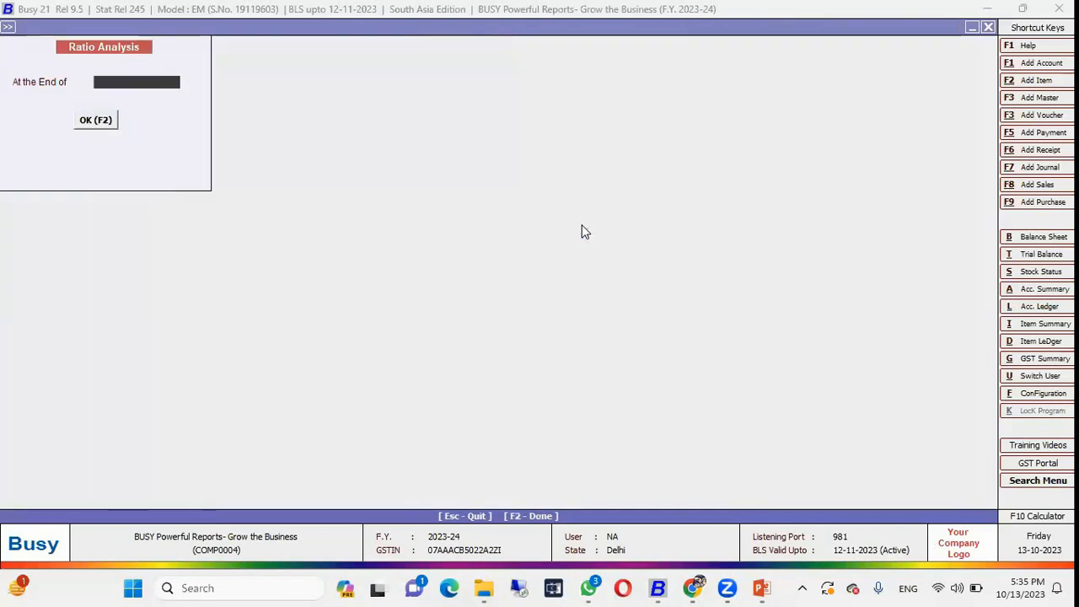
{"action": "key", "text": "Escape"}
Generate the Bill-wise Profitability report for all voucher series from 01-04-2023 to 30-04-2023, keeping the other default options
{"action": "key", "text": "Down"}
{"action": "key", "text": "Return"}
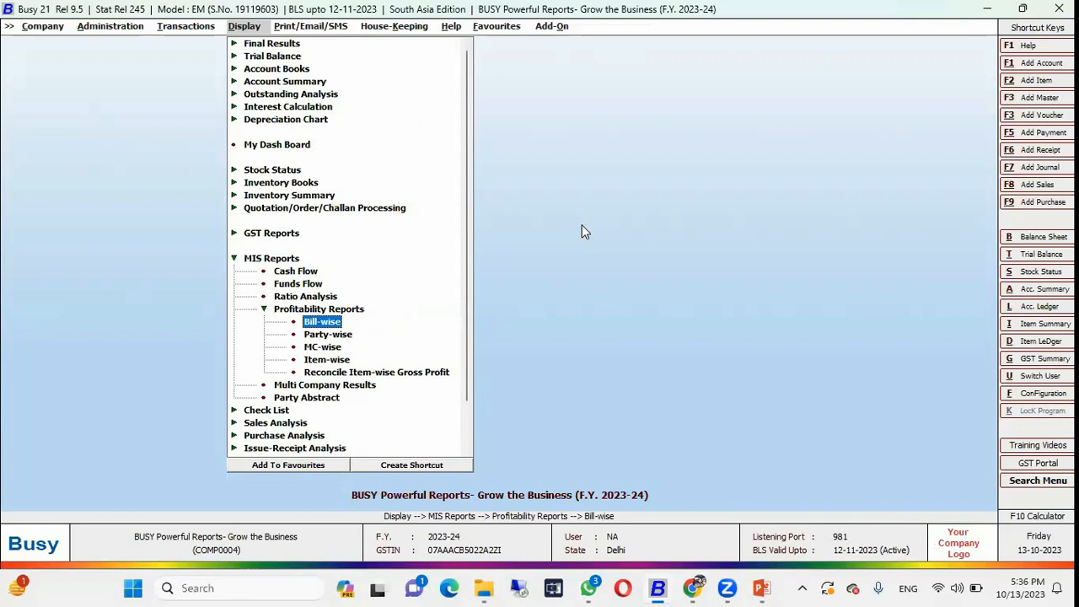
{"action": "key", "text": "Return"}
{"action": "key", "text": "Return"}
{"action": "key", "text": "Return"}
{"action": "key", "text": "Return"}
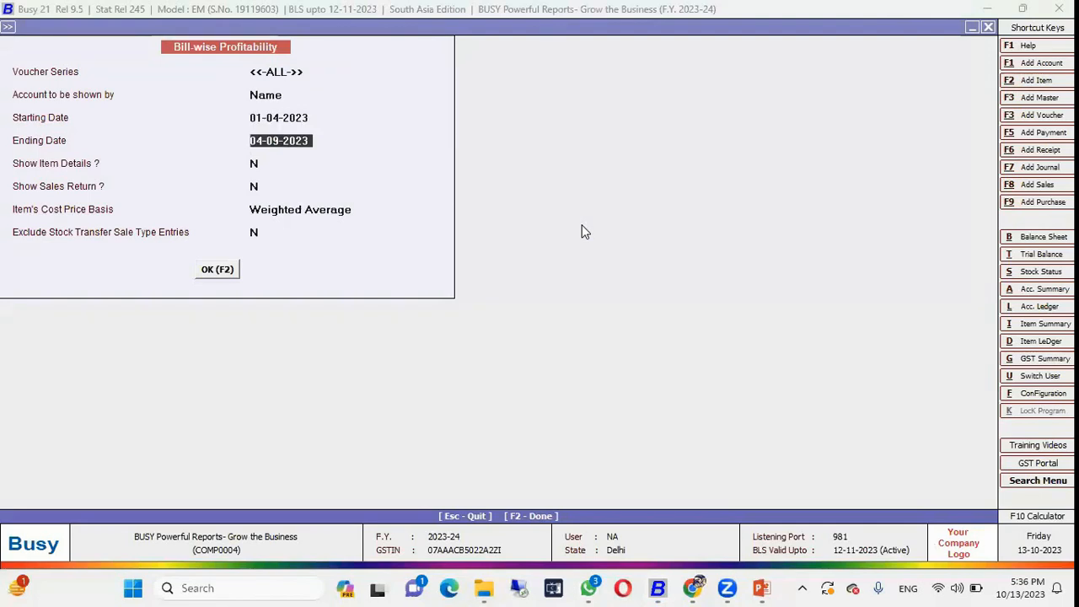
{"action": "type", "text": "30"}
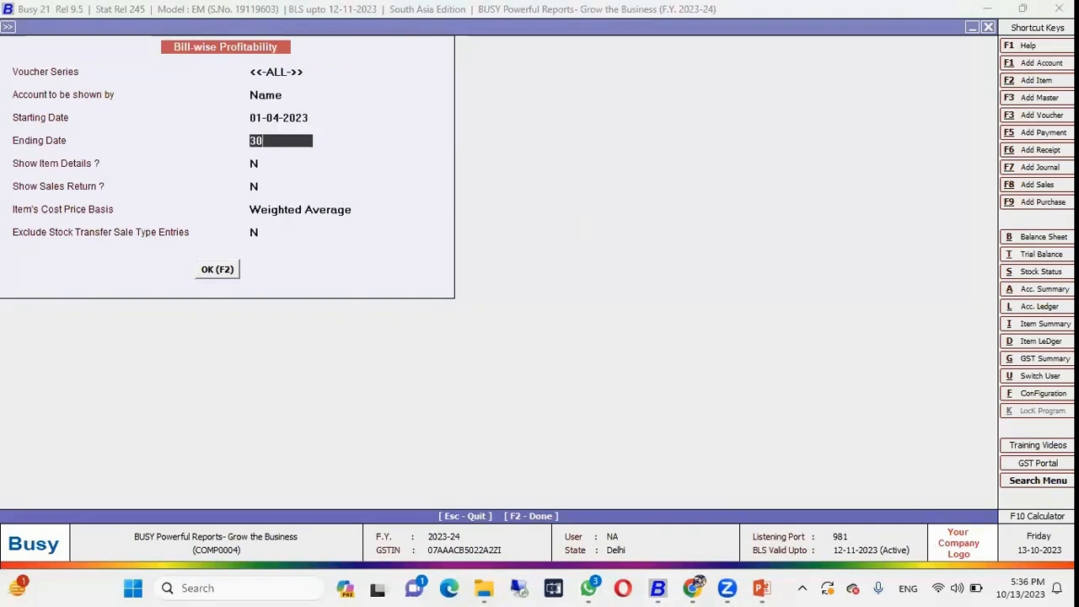
{"action": "type", "text": "-04"}
{"action": "key", "text": "Return"}
{"action": "key", "text": "Return"}
{"action": "key", "text": "Return"}
{"action": "key", "text": "Return"}
{"action": "key", "text": "Return"}
{"action": "key", "text": "Return"}
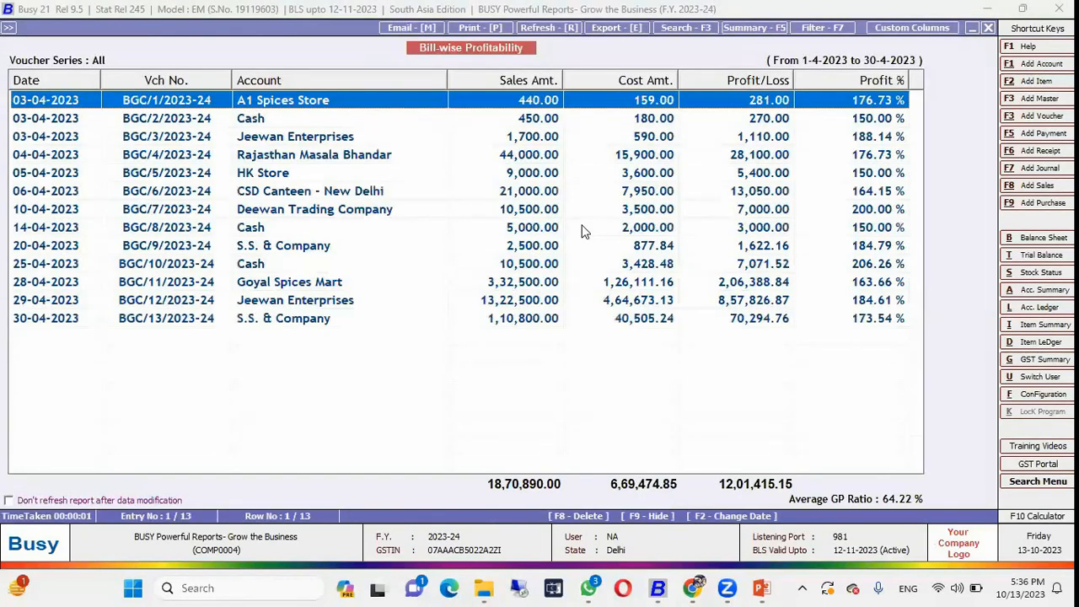
Look through the sales amount, cost and profit of the April vouchers in the Bill-wise Profitability report
{"action": "key", "text": "Down"}
{"action": "key", "text": "Down"}
{"action": "key", "text": "Down"}
{"action": "key", "text": "Down"}
{"action": "key", "text": "Down"}
{"action": "key", "text": "Down"}
{"action": "key", "text": "Down"}
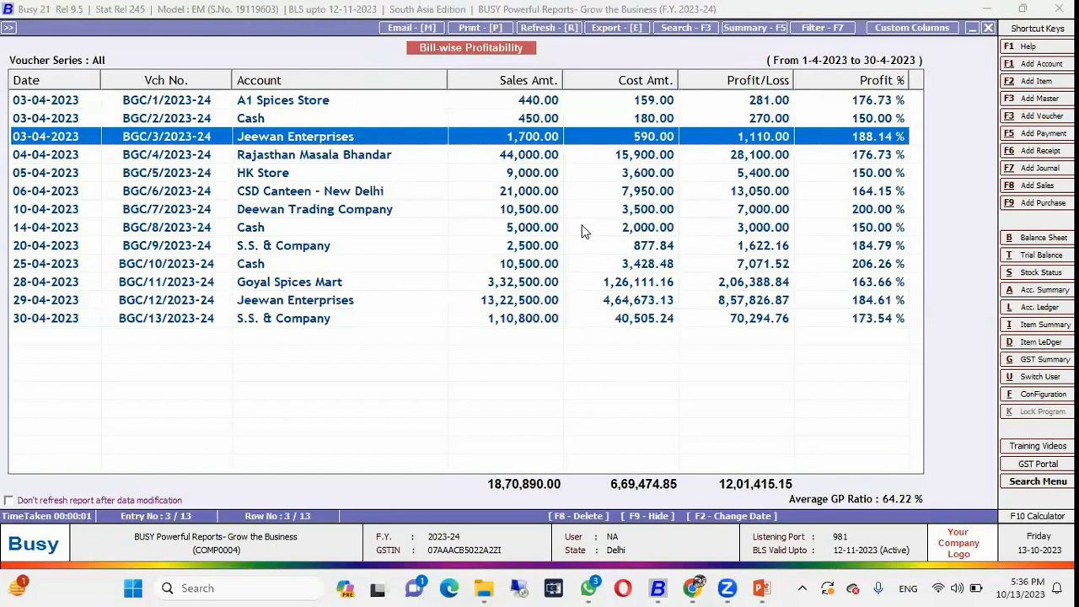
Examine the profit and profit percentage of each April bill in the Bill-wise Profitability report and close it
{"action": "key", "text": "Up"}
{"action": "key", "text": "Up"}
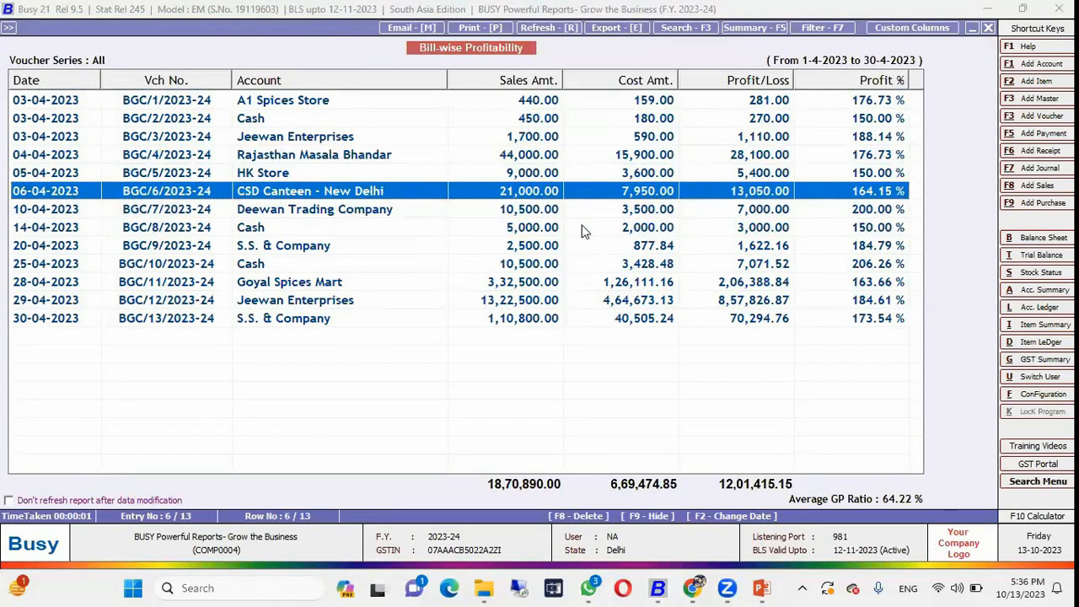
{"action": "key", "text": "Up"}
{"action": "key", "text": "Up"}
{"action": "key", "text": "Up"}
{"action": "key", "text": "Up"}
{"action": "key", "text": "Up"}
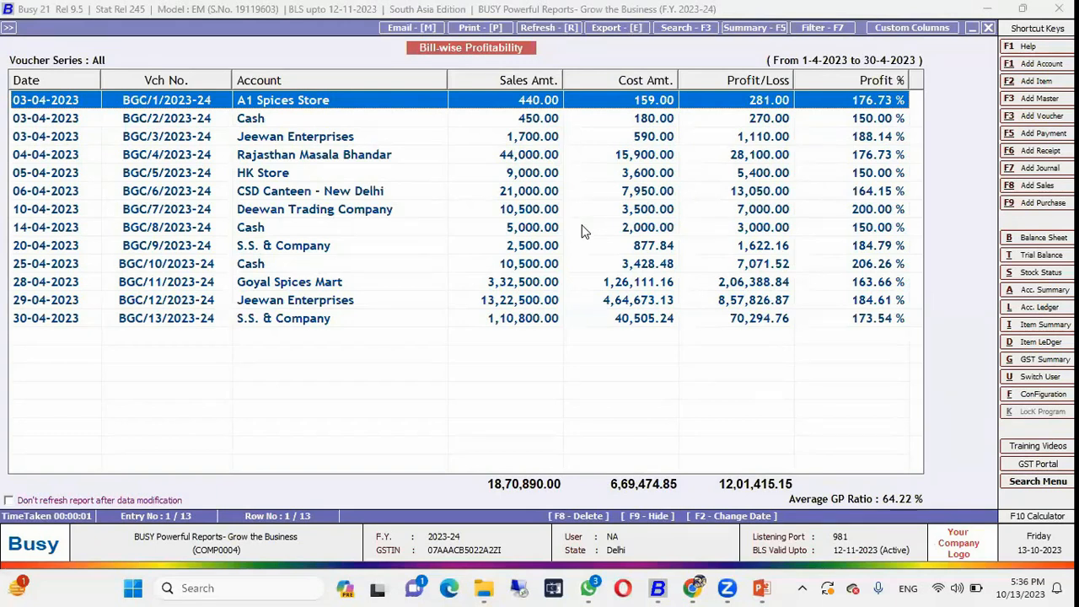
{"action": "key", "text": "Down"}
{"action": "key", "text": "Down"}
{"action": "key", "text": "Down"}
{"action": "key", "text": "Down"}
{"action": "key", "text": "Down"}
{"action": "key", "text": "Down"}
{"action": "key", "text": "Down"}
{"action": "key", "text": "Down"}
{"action": "key", "text": "Down"}
{"action": "key", "text": "Down"}
{"action": "key", "text": "Down"}
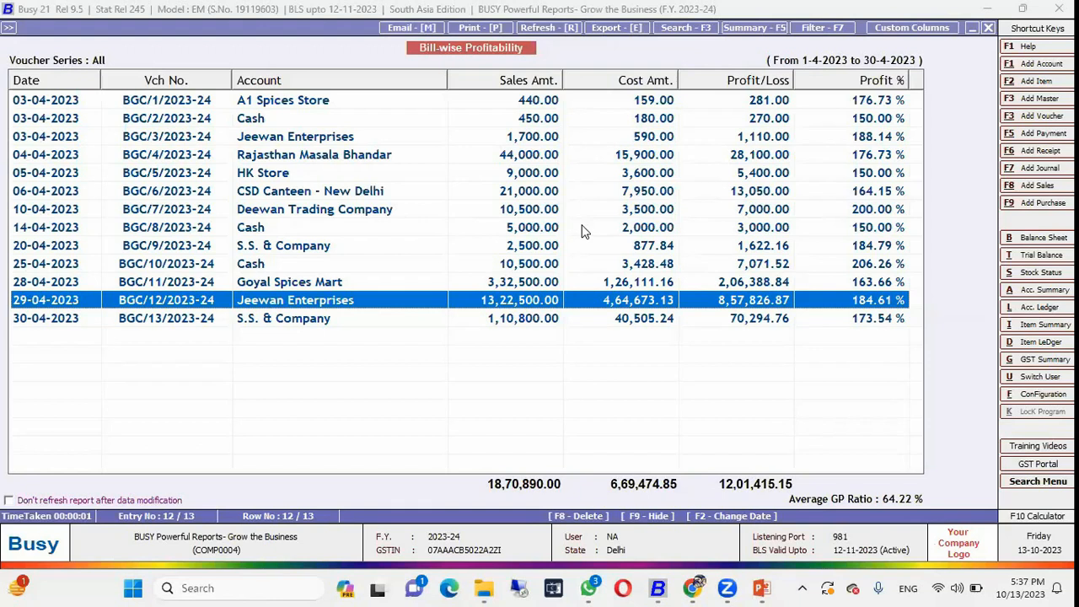
{"action": "key", "text": "Escape"}
{"action": "key", "text": "Escape"}
Generate the Party-wise Profitability report for all accounts from 01-04-2023 to 04-09-2023
{"action": "key", "text": "Down"}
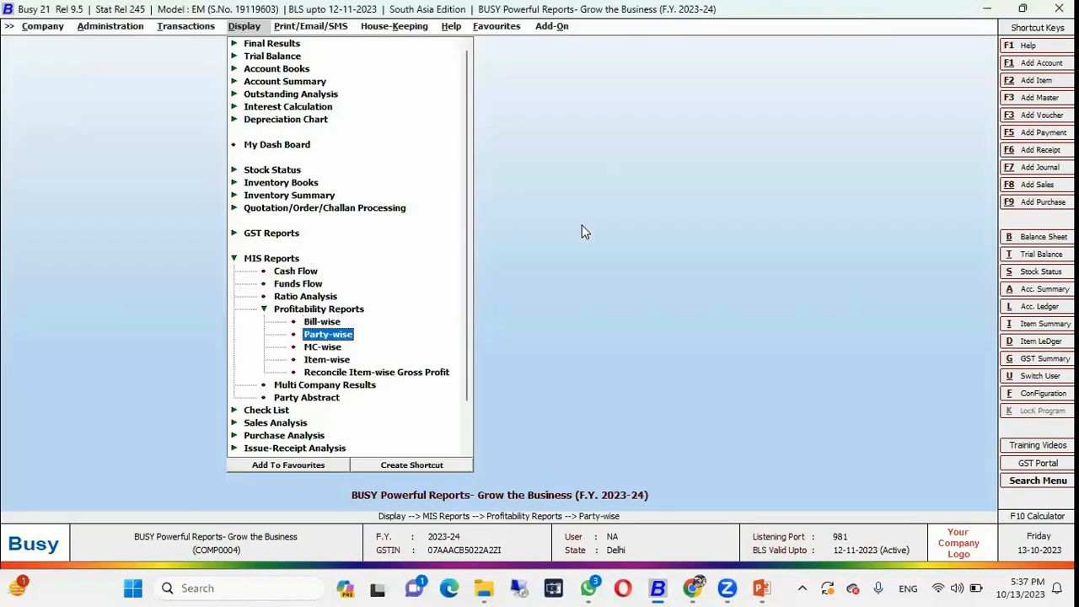
{"action": "key", "text": "Return"}
{"action": "key", "text": "Right"}
{"action": "key", "text": "Right"}
{"action": "key", "text": "Return"}
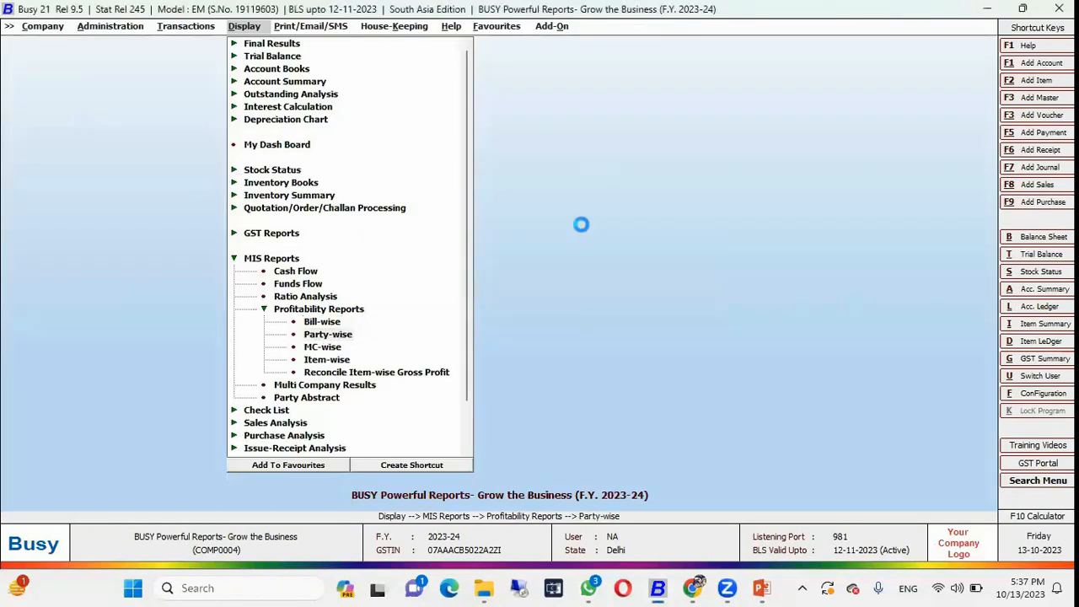
{"action": "key", "text": "Return"}
{"action": "key", "text": "Return"}
{"action": "key", "text": "Return"}
{"action": "key", "text": "Return"}
{"action": "key", "text": "Return"}
{"action": "key", "text": "Return"}
{"action": "key", "text": "F2"}
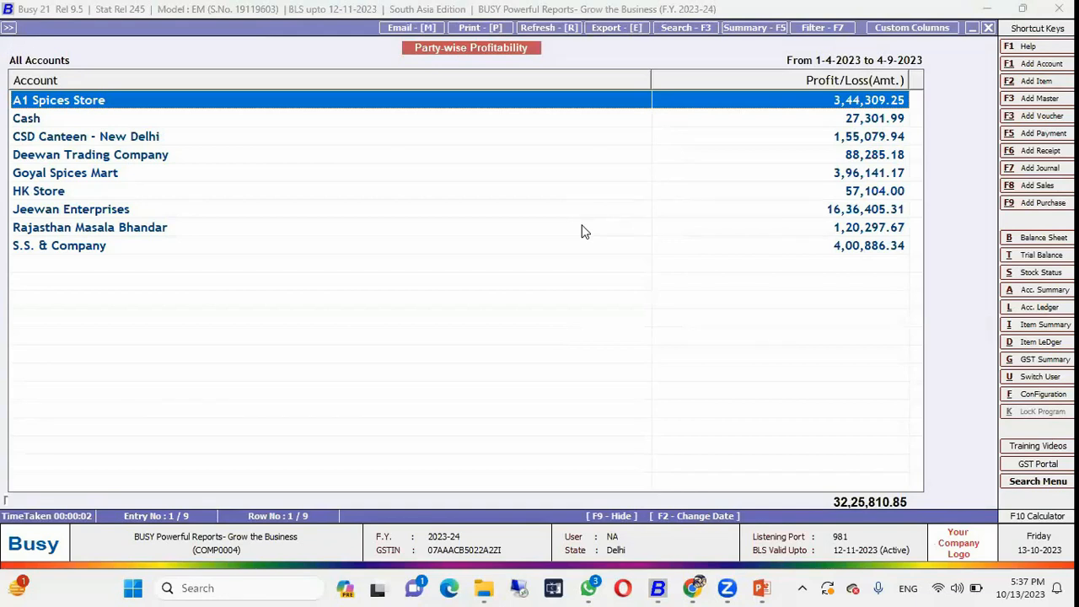
Go through the profit or loss amount of each account in the Party-wise Profitability report and close it
{"action": "key", "text": "Down"}
{"action": "key", "text": "Down"}
{"action": "key", "text": "Down"}
{"action": "key", "text": "Down"}
{"action": "key", "text": "Down"}
{"action": "key", "text": "Down"}
{"action": "key", "text": "Down"}
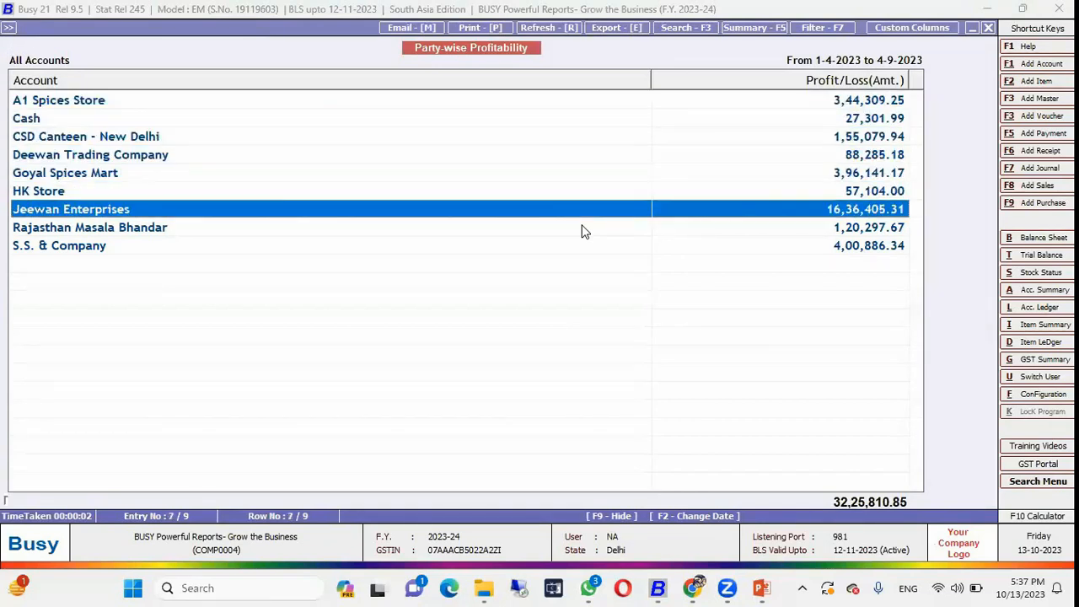
{"action": "key", "text": "Down"}
{"action": "key", "text": "Up"}
{"action": "key", "text": "Up"}
{"action": "key", "text": "Up"}
{"action": "key", "text": "Up"}
{"action": "key", "text": "Up"}
{"action": "key", "text": "Up"}
{"action": "key", "text": "Up"}
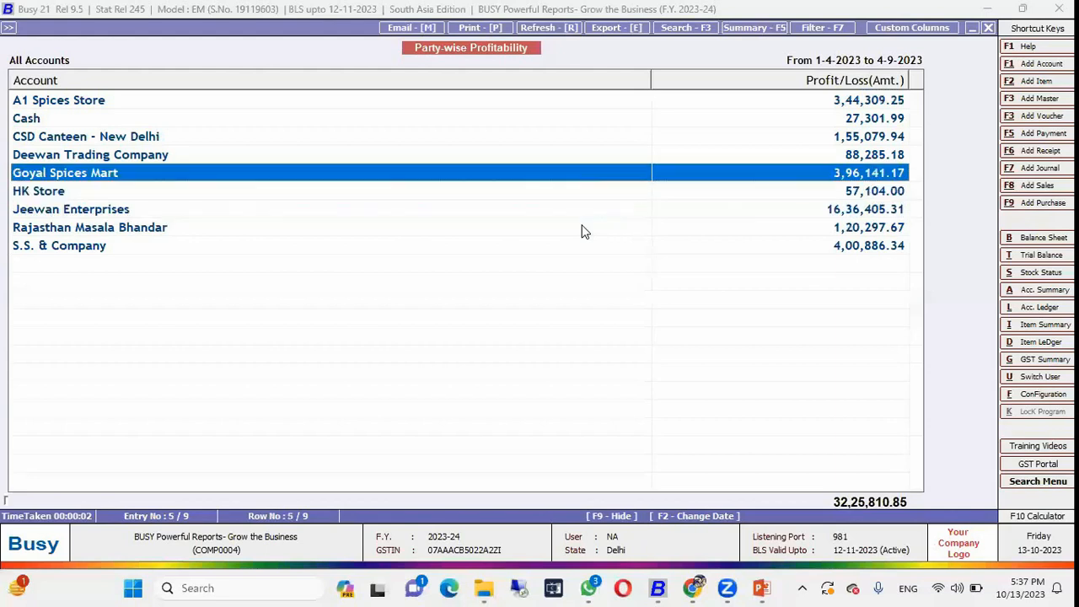
{"action": "key", "text": "Escape"}
Generate the MC-wise Profitability report for Main Store from 01-04-2023 to 04-09-2023 and close it
{"action": "key", "text": "Down"}
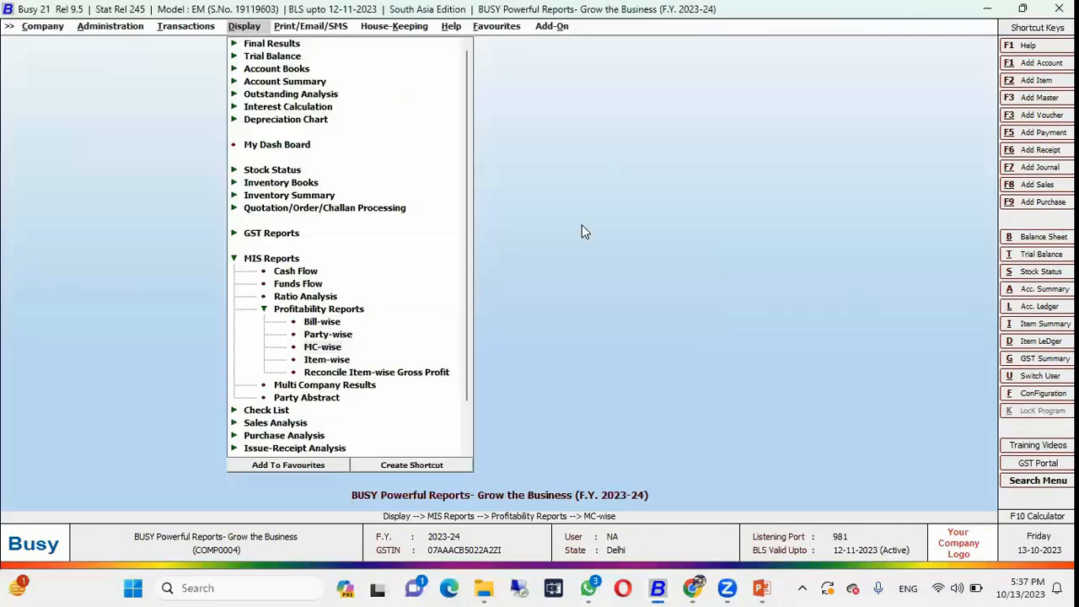
{"action": "key", "text": "Return"}
{"action": "key", "text": "Return"}
{"action": "key", "text": "Return"}
{"action": "key", "text": "Return"}
{"action": "key", "text": "Return"}
{"action": "key", "text": "F2"}
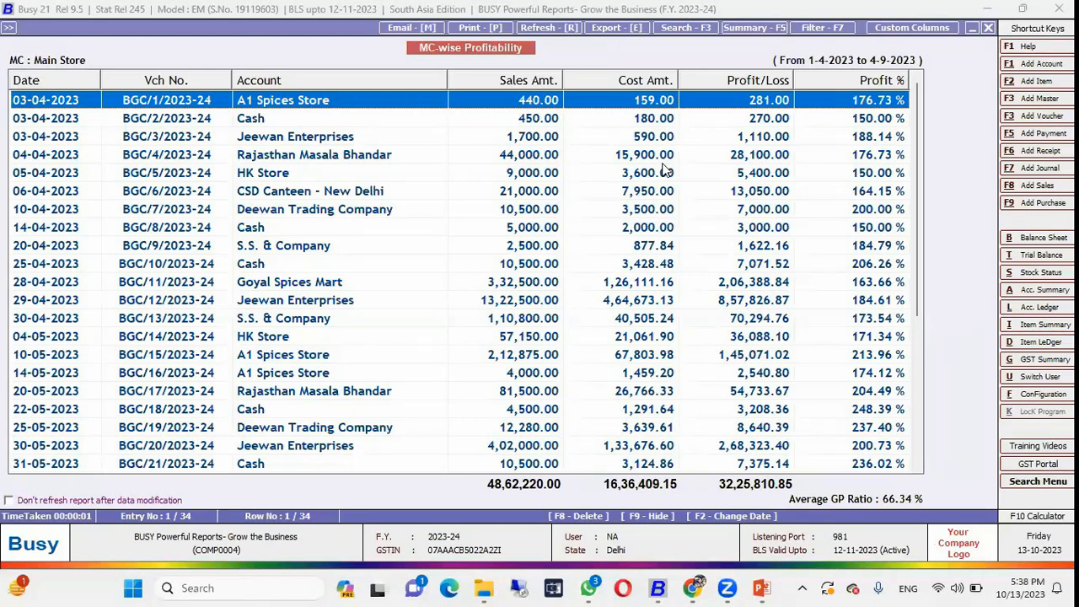
{"action": "key", "text": "Escape"}
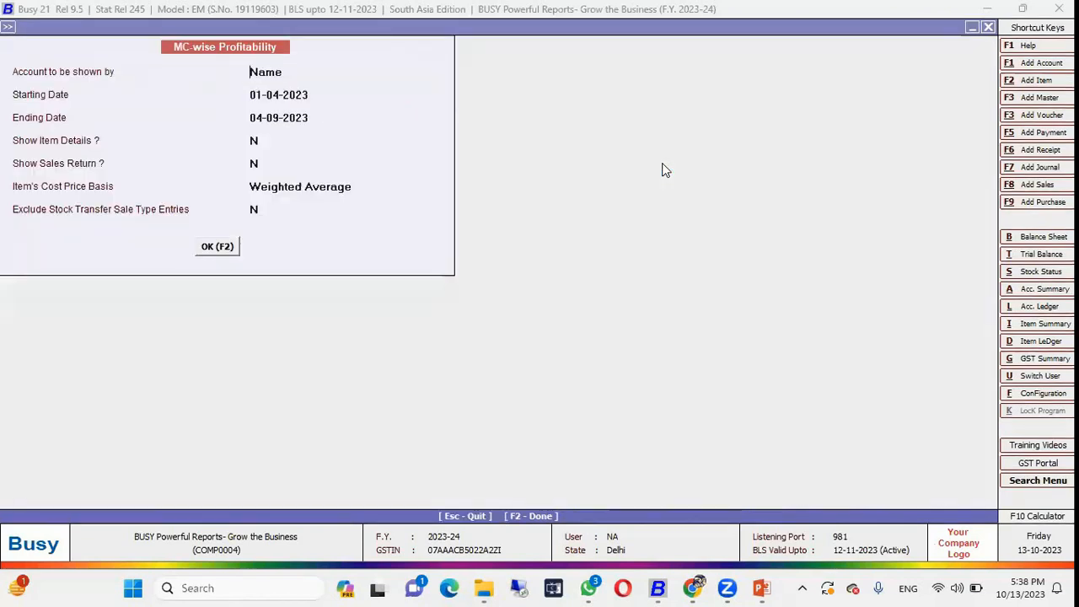
{"action": "key", "text": "Escape"}
Generate the Item-wise Gross Profit report for all items, minimise the file folder window covering it and close the report
{"action": "key", "text": "Down"}
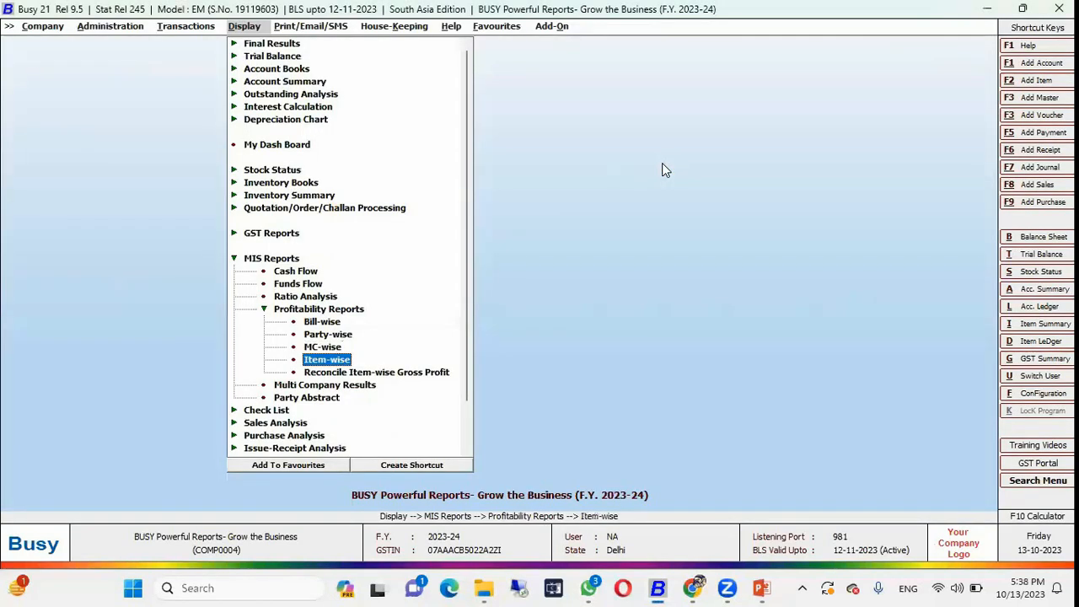
{"action": "key", "text": "Return"}
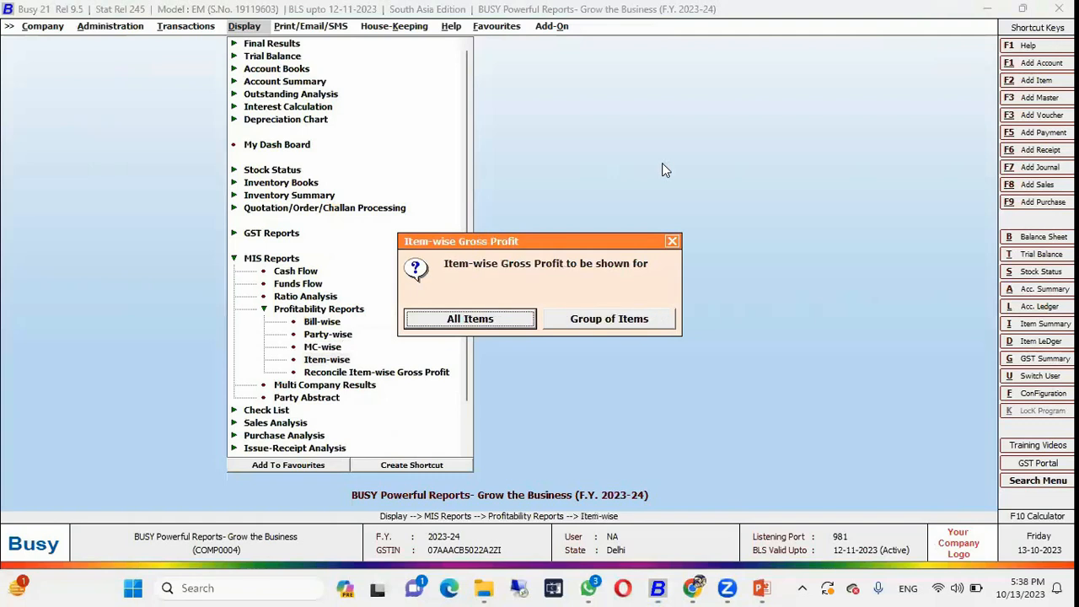
{"action": "key", "text": "Return"}
{"action": "key", "text": "Return"}
{"action": "key", "text": "Return"}
{"action": "key", "text": "Return"}
{"action": "key", "text": "Return"}
{"action": "key", "text": "Return"}
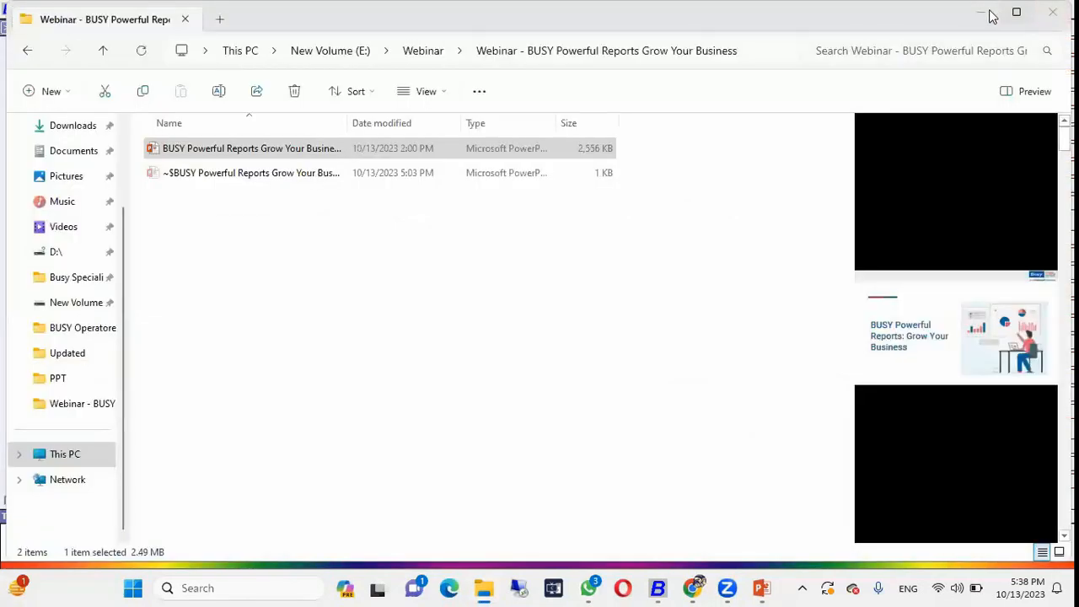
{"action": "left_click", "coordinate": [985, 16]}
{"action": "key", "text": "Escape"}
Open Multi Company Results and include BUSY GST India Pvt. Ltd. alongside the base company
{"action": "key", "text": "Down"}
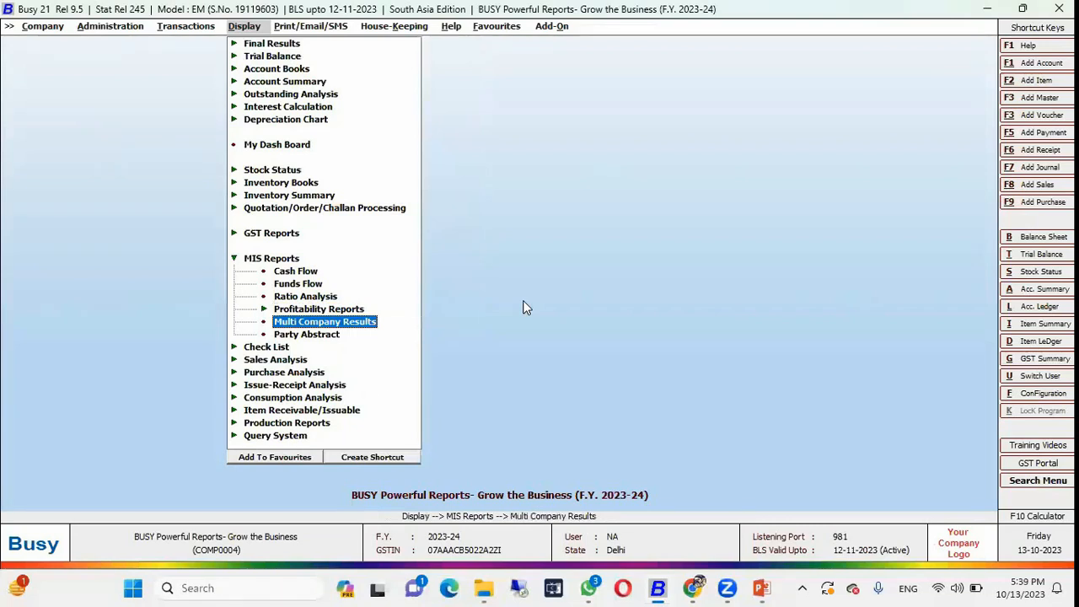
{"action": "key", "text": "Return"}
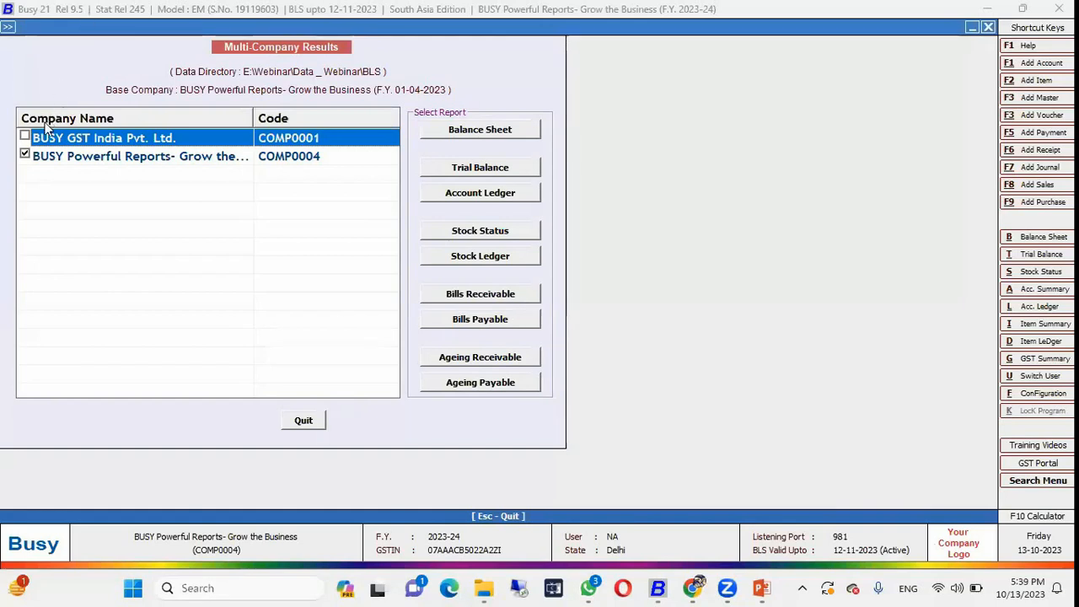
{"action": "left_click", "coordinate": [24, 135]}
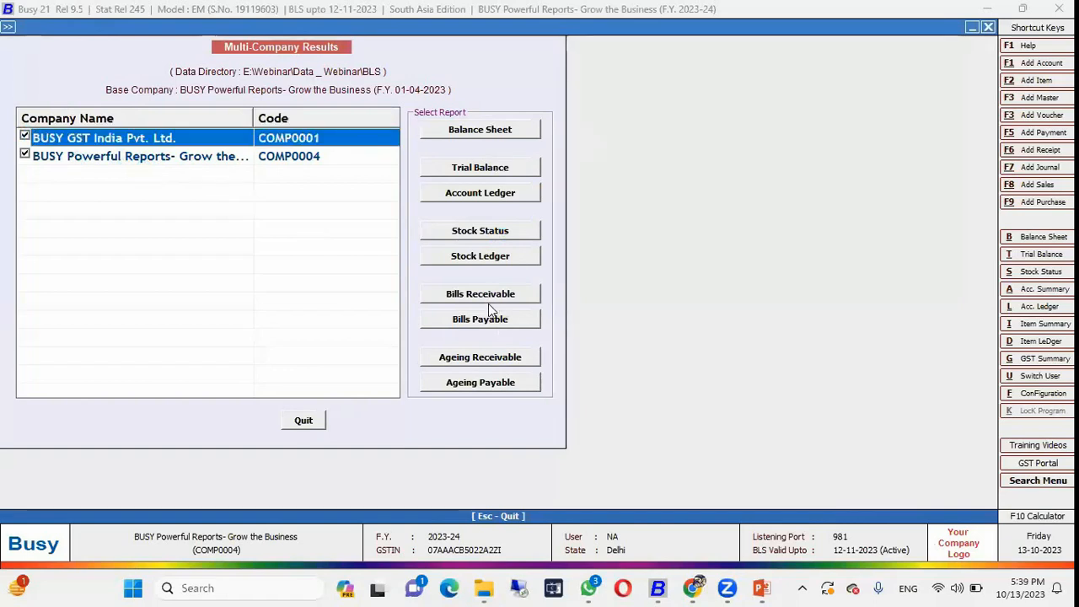
Generate the multi-company Stock Status for all items as on 04-09-2023, shown by name, without item values or company-wise details
{"action": "left_click", "coordinate": [474, 234]}
{"action": "key", "text": "Down"}
{"action": "key", "text": "Down"}
{"action": "key", "text": "Return"}
{"action": "key", "text": "Return"}
{"action": "key", "text": "Return"}
{"action": "key", "text": "Return"}
{"action": "key", "text": "Return"}
{"action": "key", "text": "Return"}
{"action": "key", "text": "Return"}
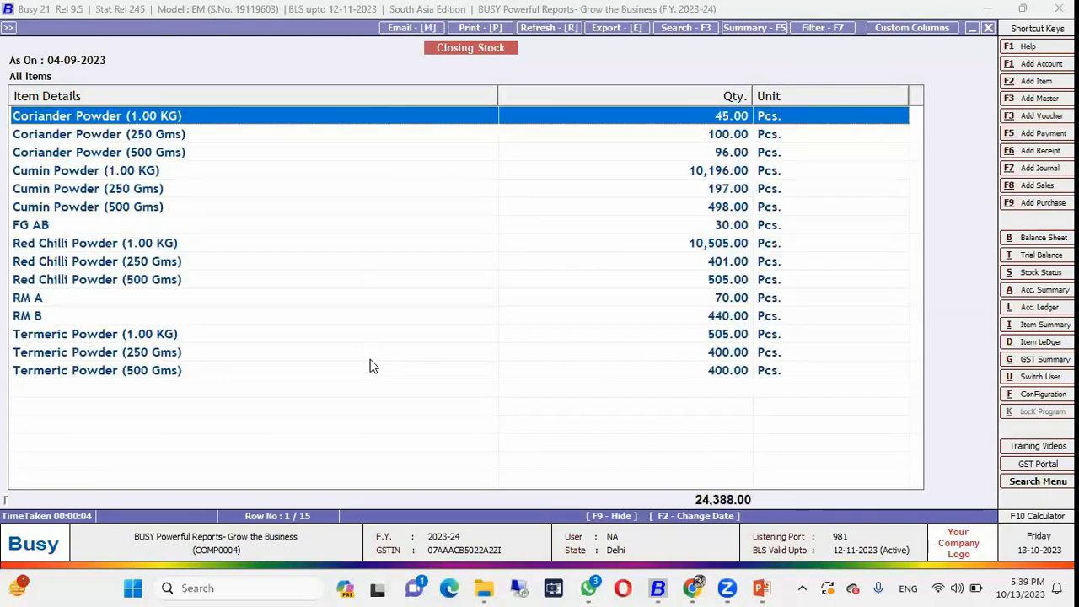
View the combined stock ledger of Coriander Powder (1.00 KG) and close the Closing Stock report
{"action": "key", "text": "Return"}
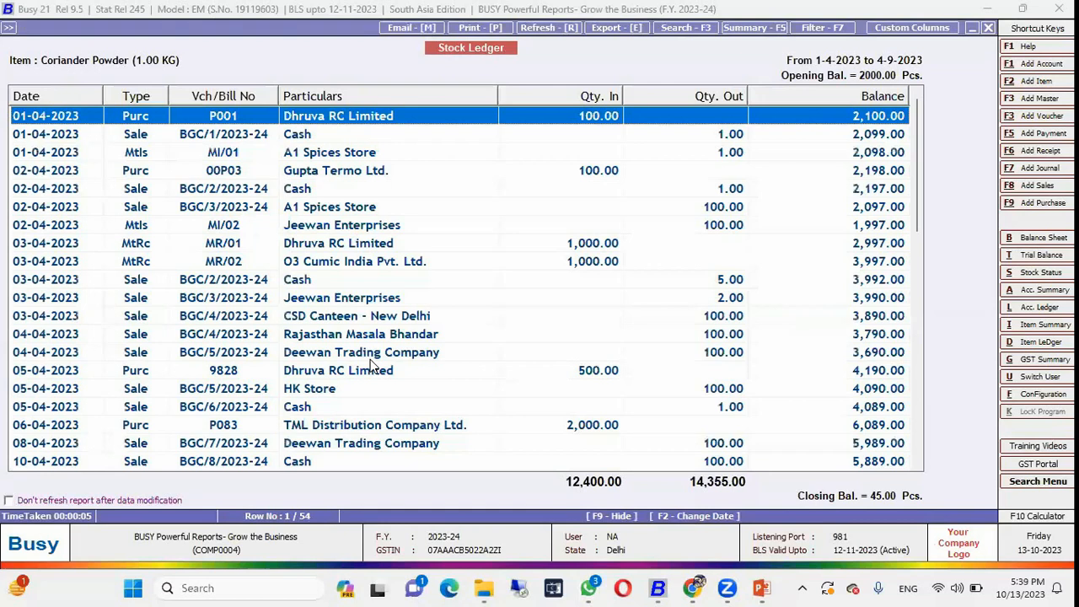
{"action": "key", "text": "Escape"}
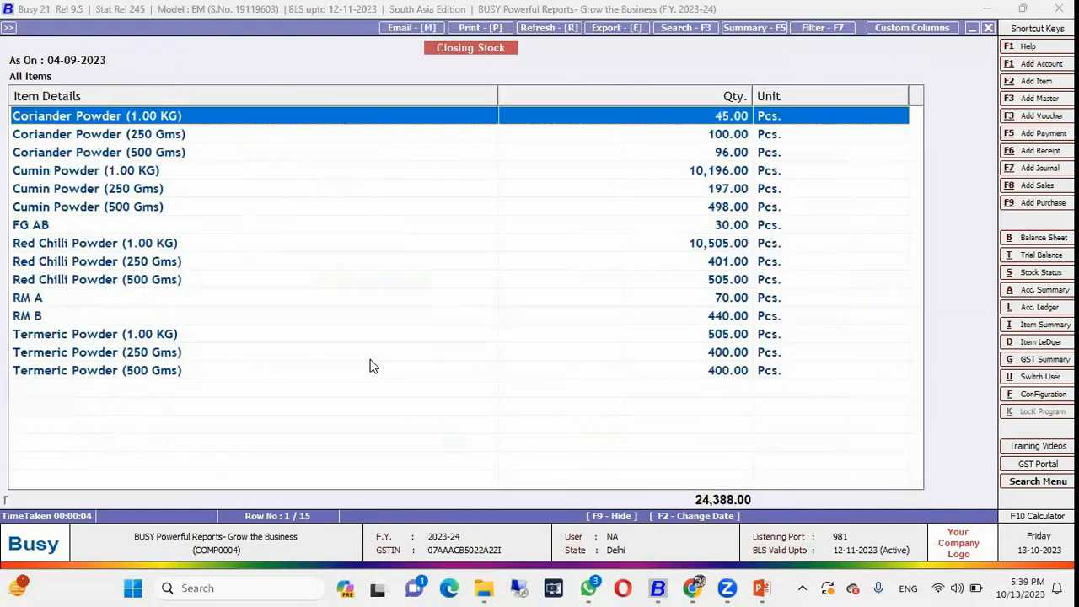
{"action": "key", "text": "Escape"}
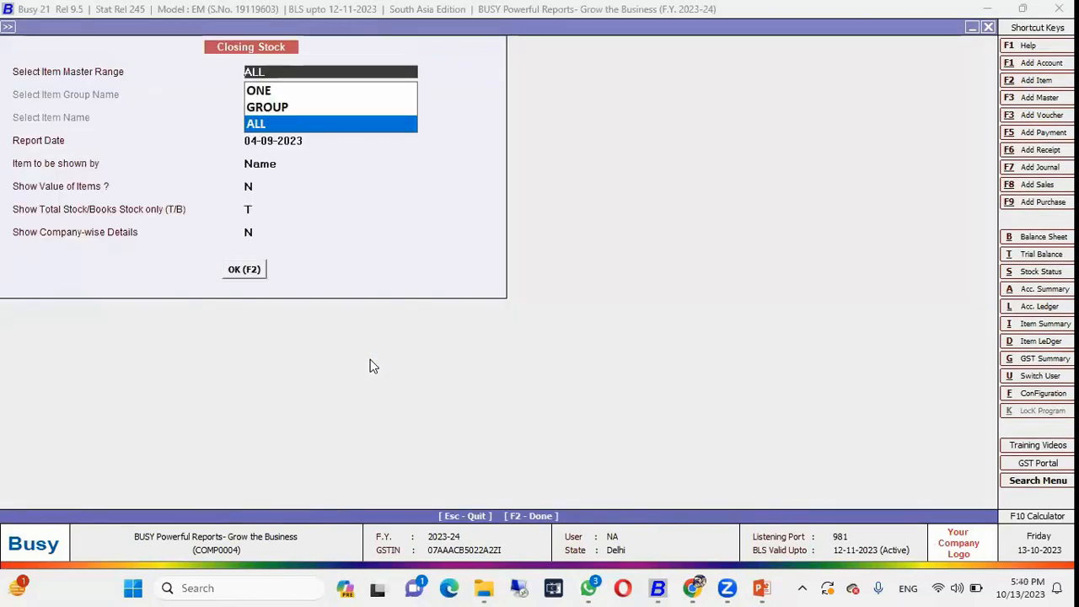
{"action": "key", "text": "Escape"}
Generate the multi-company Balance Sheet as at the end of April
{"action": "left_click", "coordinate": [485, 131]}
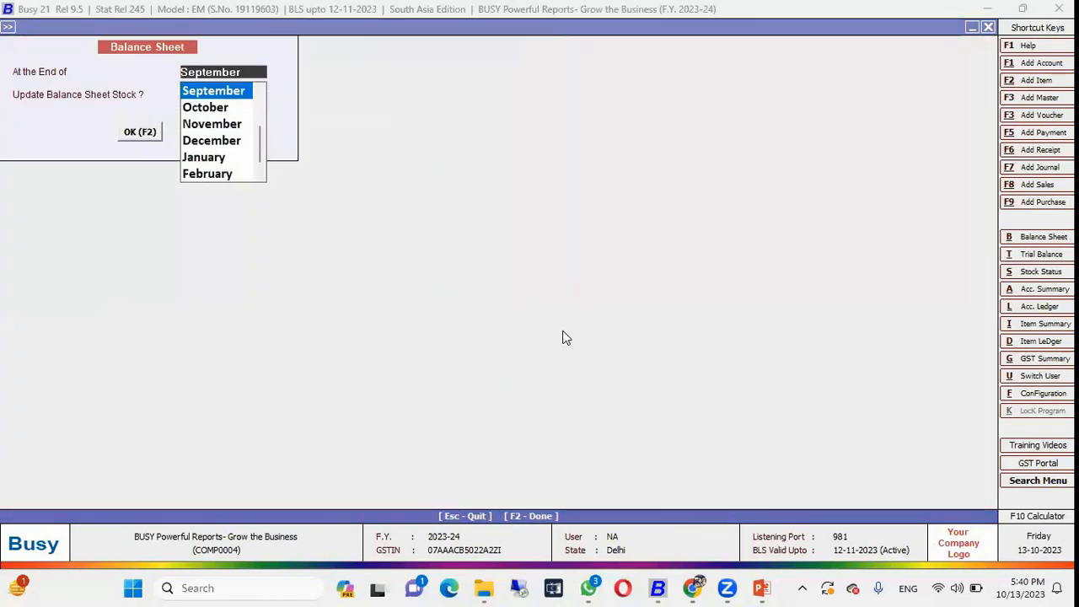
{"action": "key", "text": "Up"}
{"action": "key", "text": "Up"}
{"action": "key", "text": "Up"}
{"action": "key", "text": "Up"}
{"action": "key", "text": "Up"}
{"action": "key", "text": "Return"}
{"action": "key", "text": "Up"}
{"action": "key", "text": "F2"}
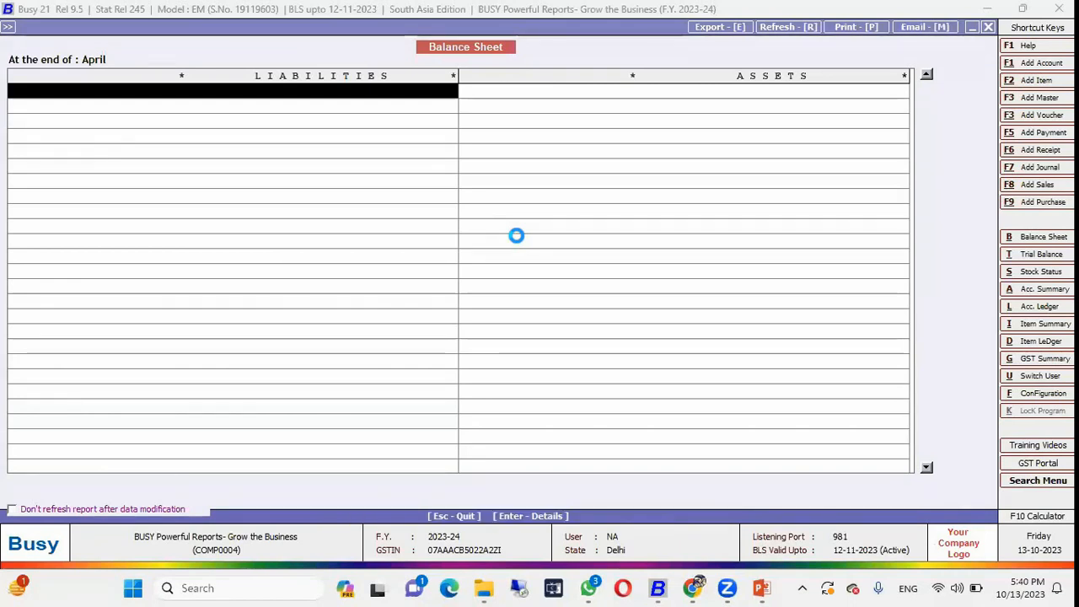
Go through the company-wise liabilities and assets in the combined Balance Sheet and leave Multi Company Results
{"action": "key", "text": "Down"}
{"action": "key", "text": "Up"}
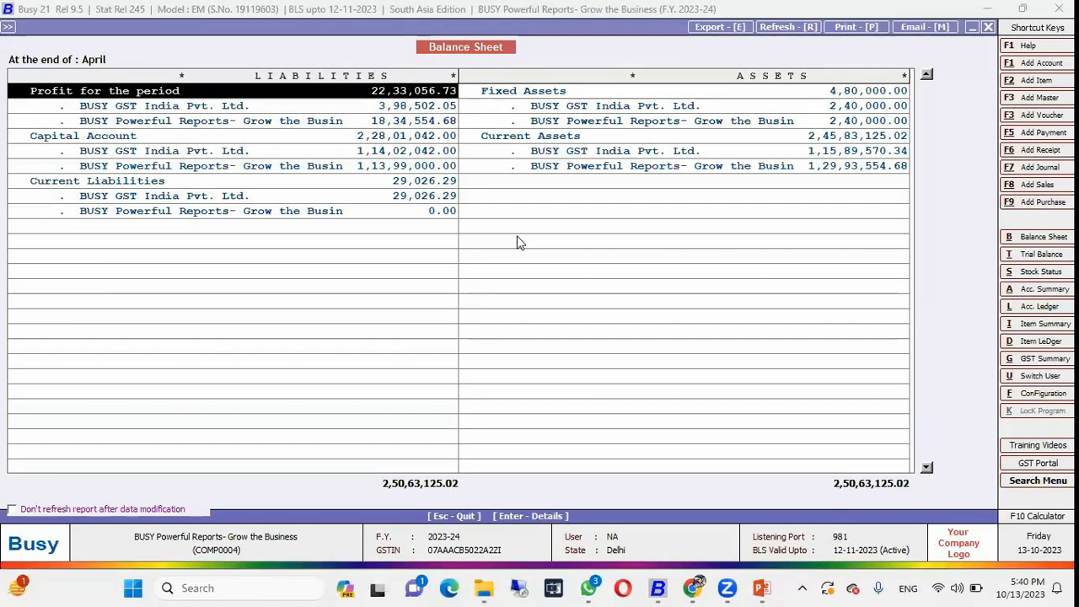
{"action": "key", "text": "Down"}
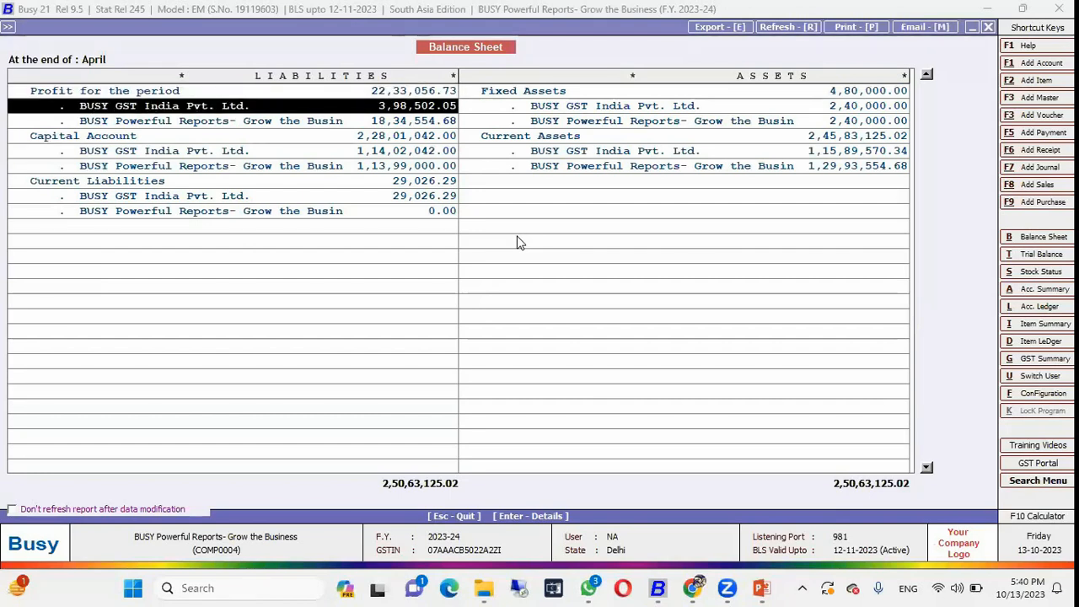
{"action": "key", "text": "Down"}
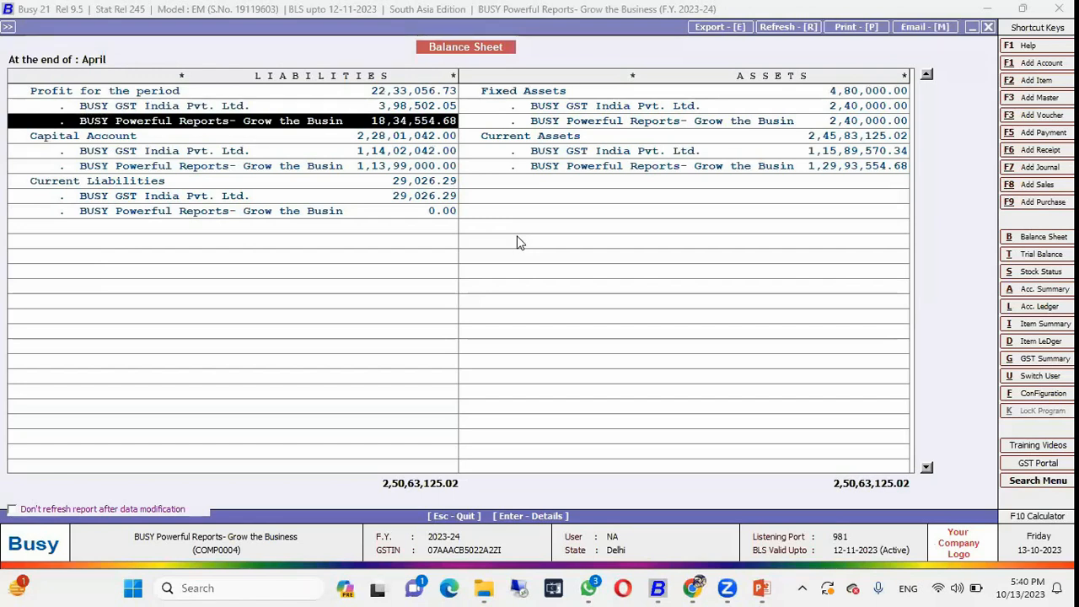
{"action": "key", "text": "Up"}
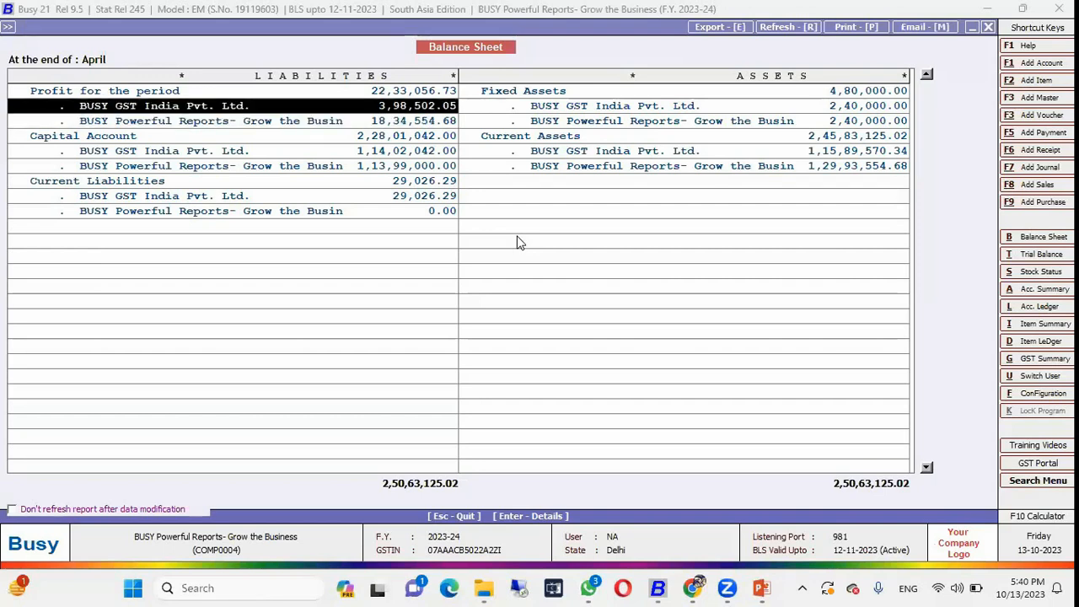
{"action": "key", "text": "Right"}
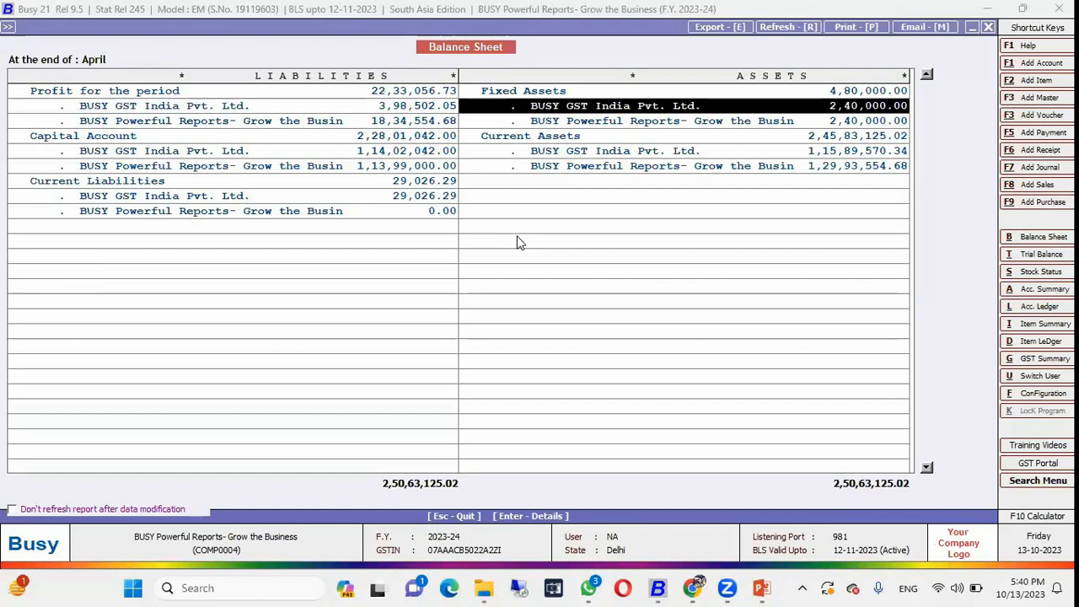
{"action": "key", "text": "Down"}
{"action": "key", "text": "Down"}
{"action": "key", "text": "Down"}
{"action": "key", "text": "Down"}
{"action": "key", "text": "Left"}
{"action": "key", "text": "Down"}
{"action": "key", "text": "Down"}
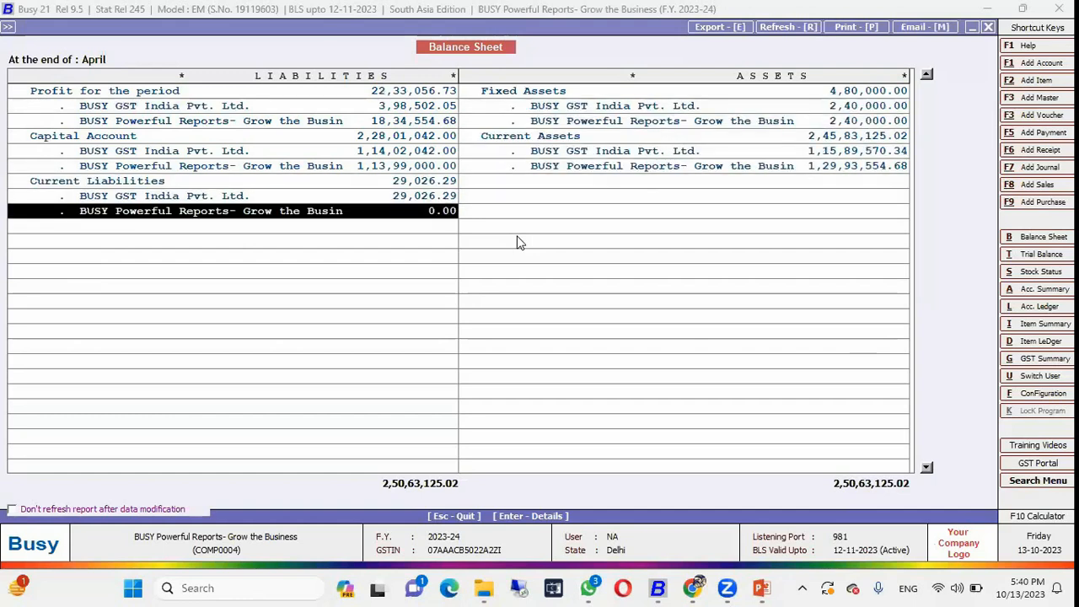
{"action": "key", "text": "Escape"}
{"action": "key", "text": "Escape"}
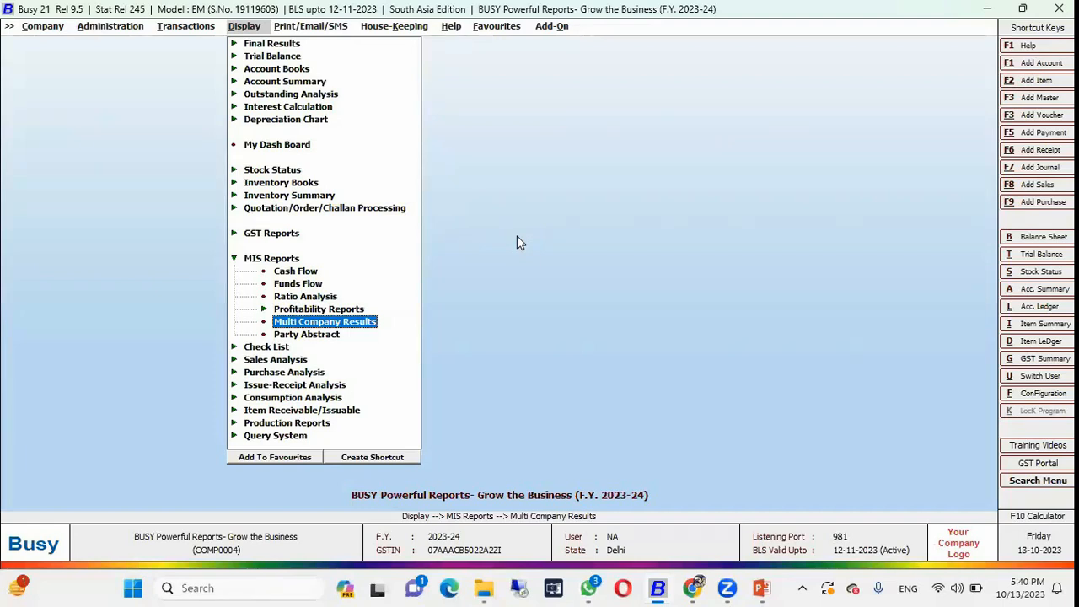
Generate the Party Abstract for the customer A1 Spices Store from 01-04-2023 to 04-09-2023
{"action": "key", "text": "Down"}
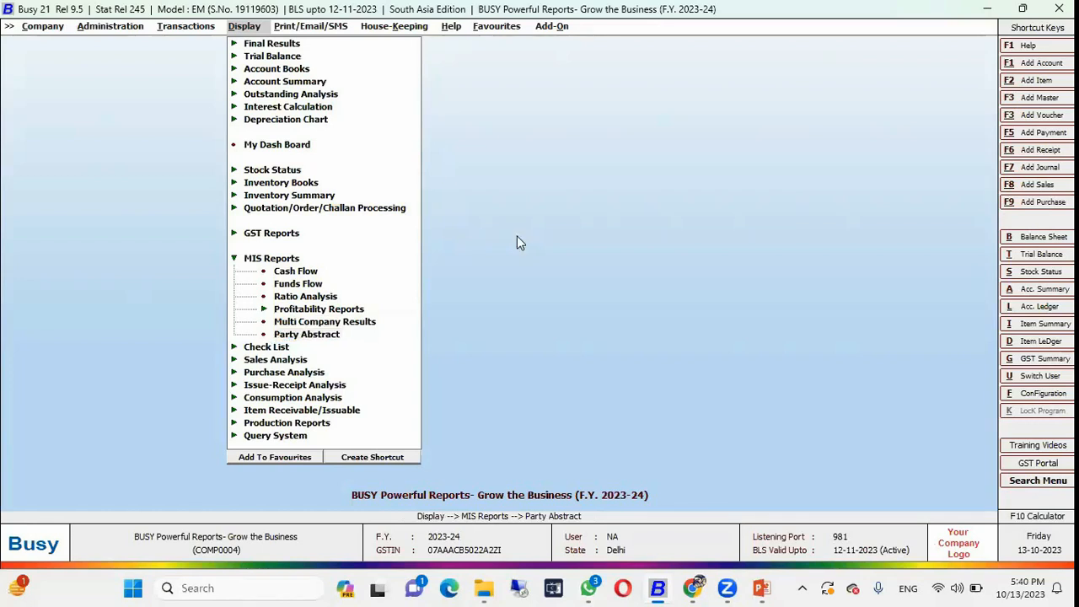
{"action": "key", "text": "Return"}
{"action": "key", "text": "Return"}
{"action": "key", "text": "Return"}
{"action": "key", "text": "Return"}
{"action": "key", "text": "Return"}
{"action": "key", "text": "Return"}
{"action": "key", "text": "Return"}
{"action": "key", "text": "Return"}
{"action": "key", "text": "Return"}
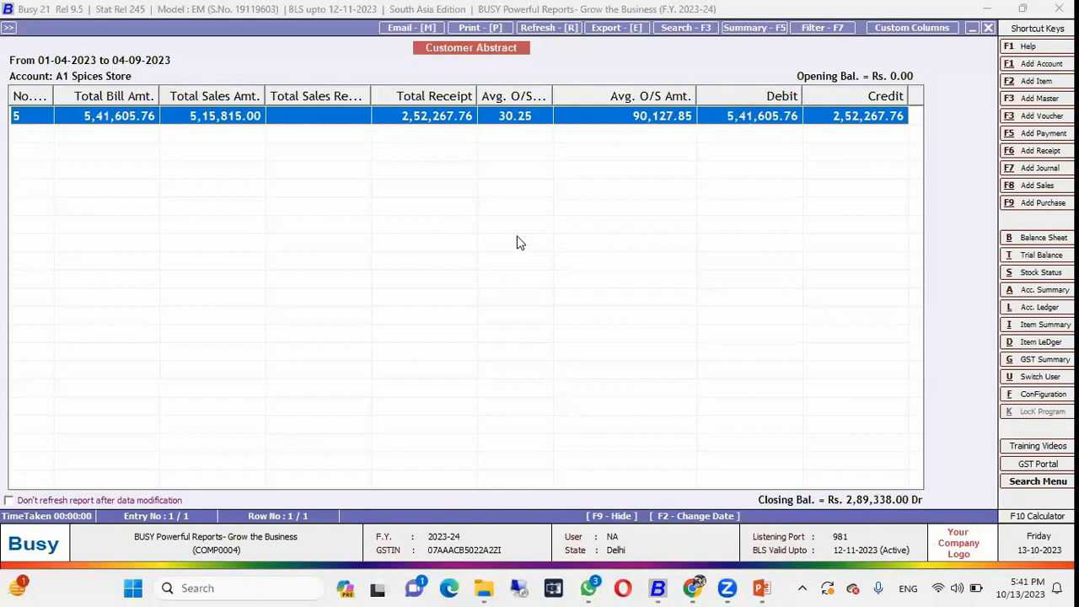
Close the Customer Abstract, collapse the MIS Reports list and switch to the PowerPoint presentation
{"action": "key", "text": "Escape"}
{"action": "key", "text": "Escape"}
{"action": "key", "text": "Escape"}
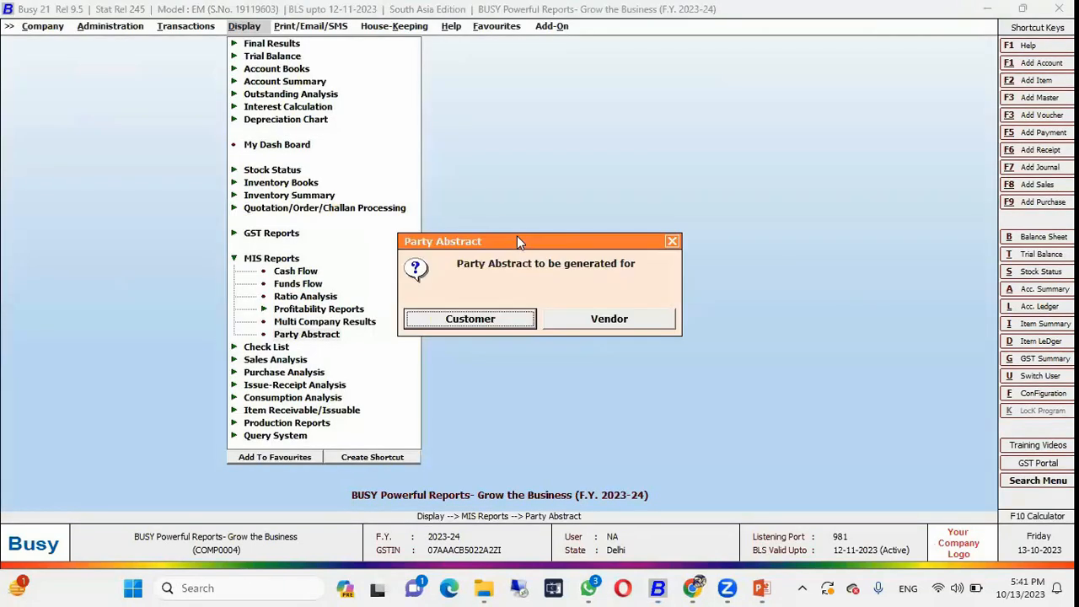
{"action": "key", "text": "Escape"}
{"action": "key", "text": "Up"}
{"action": "key", "text": "Up"}
{"action": "key", "text": "Up"}
{"action": "key", "text": "Up"}
{"action": "key", "text": "Up"}
{"action": "key", "text": "Up"}
{"action": "key", "text": "Escape"}
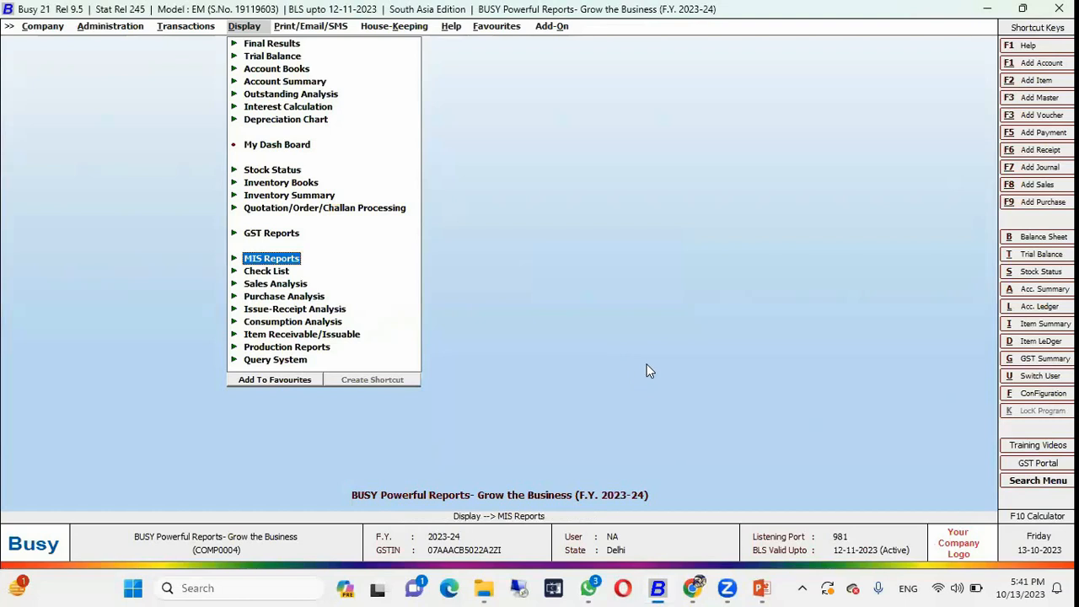
{"action": "left_click", "coordinate": [762, 589]}
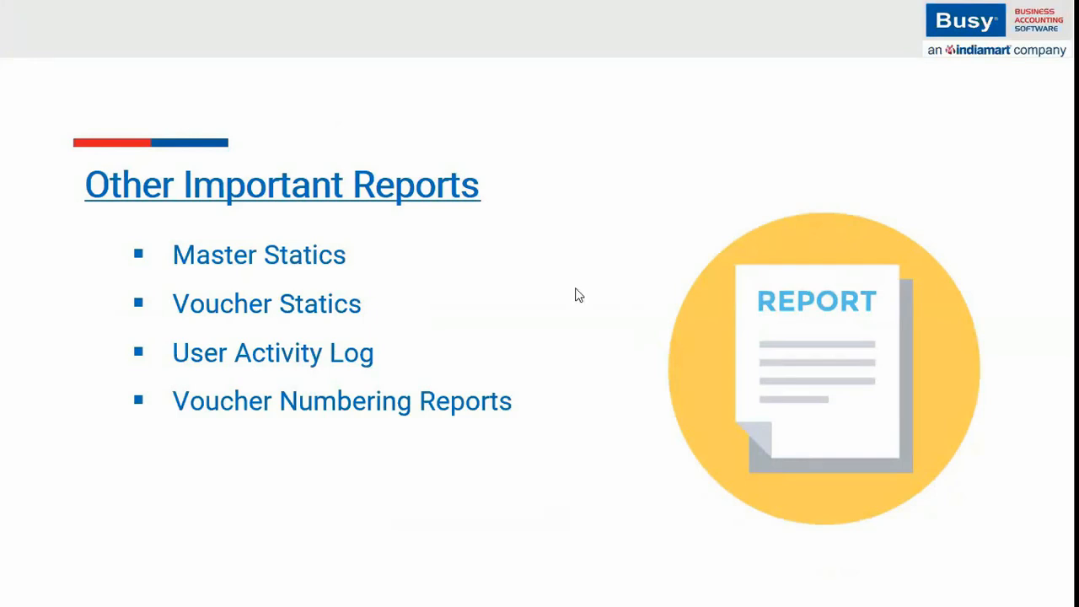
Switch to Busy, display the Masters Statistics check list report and close it
{"action": "key", "text": "alt+Tab"}
{"action": "key", "text": "Down"}
{"action": "key", "text": "Return"}
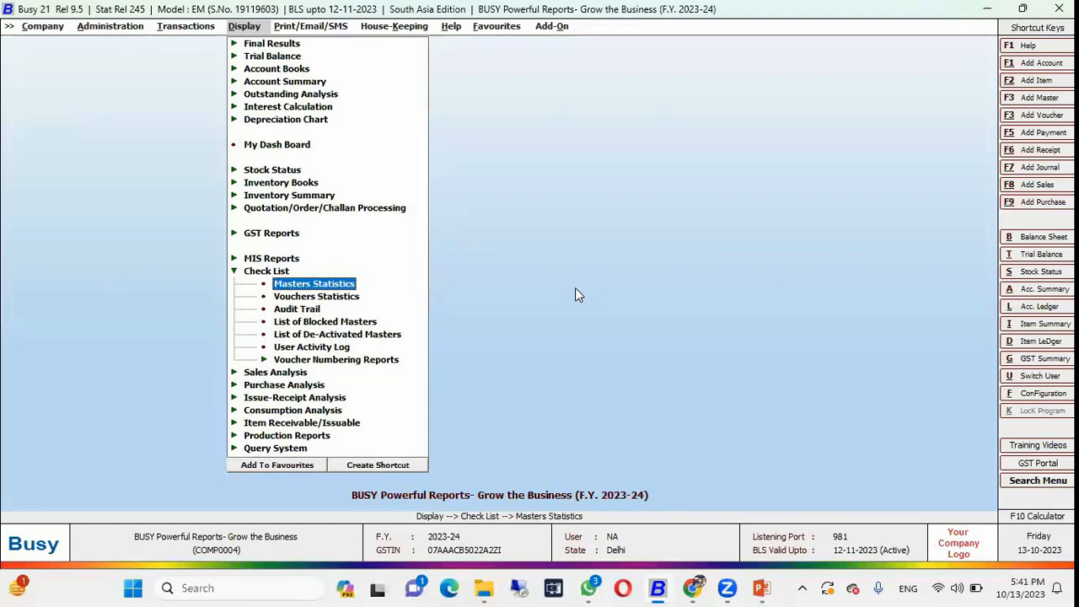
{"action": "key", "text": "Return"}
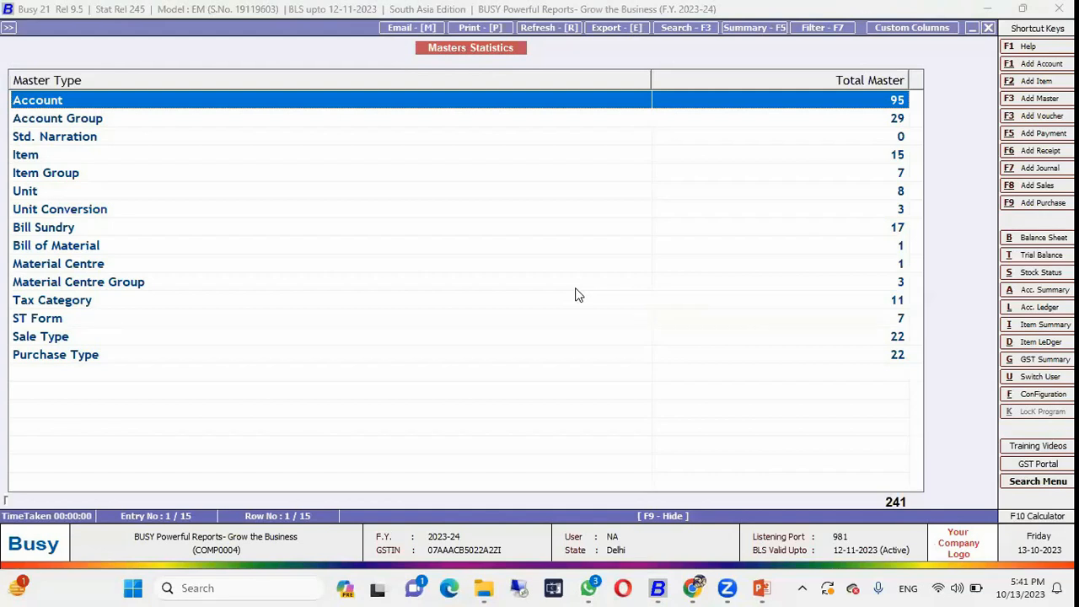
{"action": "key", "text": "Escape"}
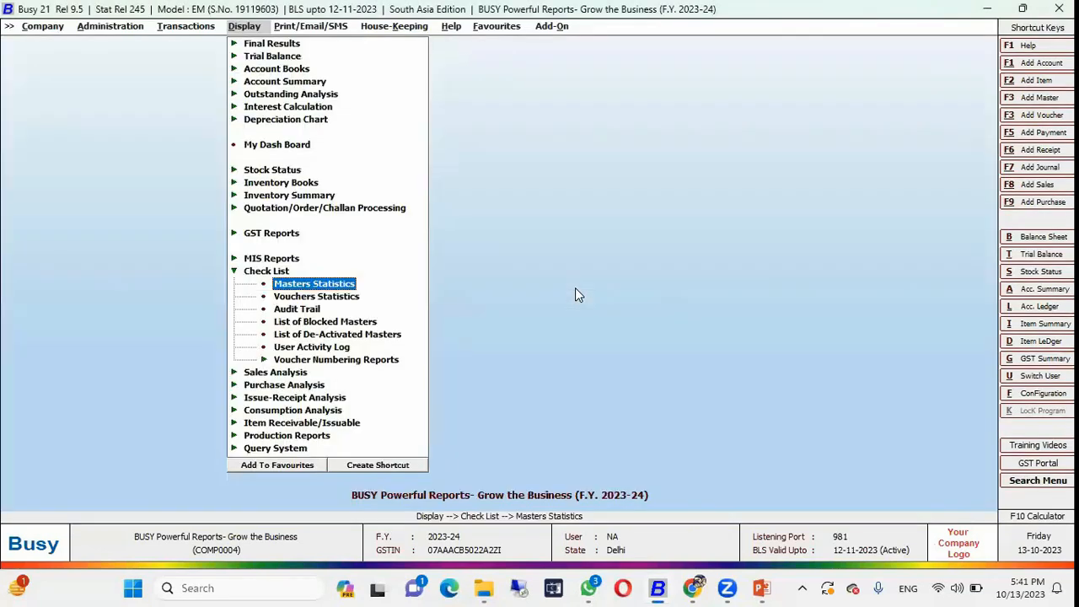
Display the month-wise Vouchers Statistics report and close it
{"action": "key", "text": "Down"}
{"action": "key", "text": "Return"}
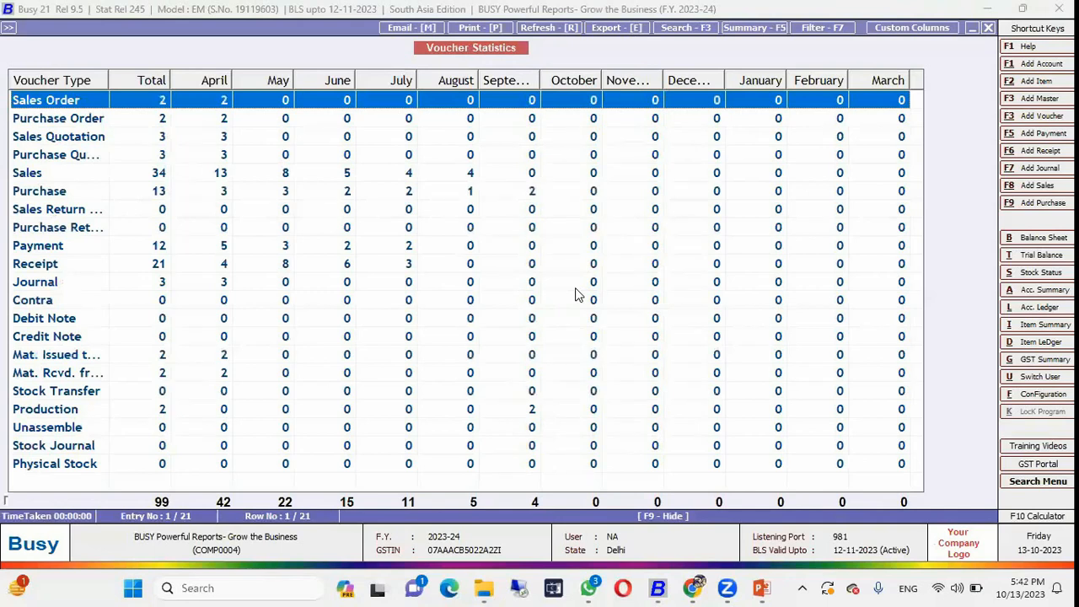
{"action": "key", "text": "Escape"}
Generate the User Activity Log for all users for 13-10-2023, then close it
{"action": "key", "text": "Down"}
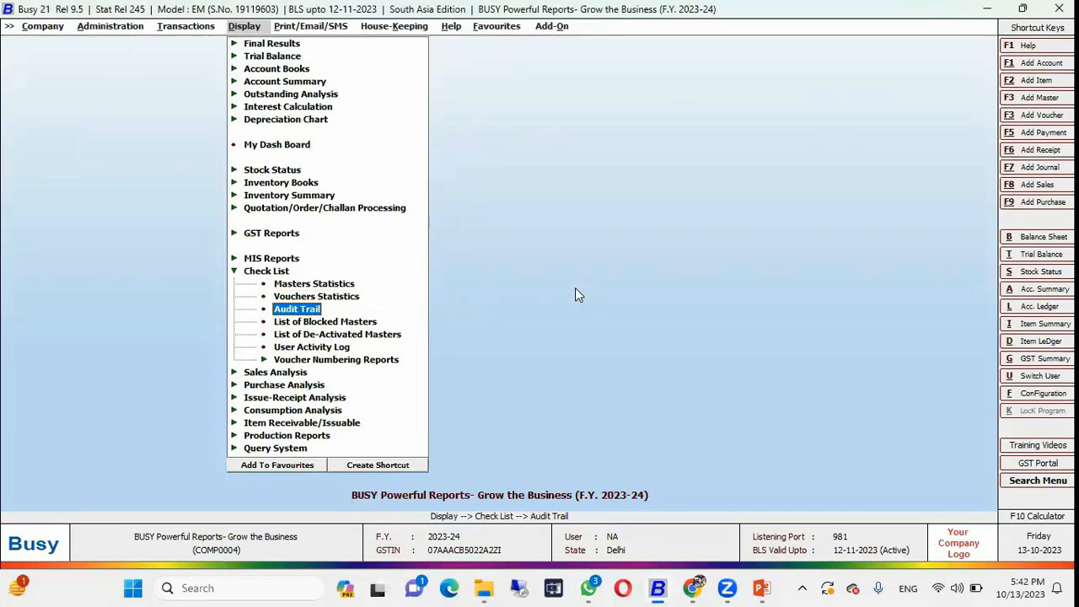
{"action": "key", "text": "Down"}
{"action": "key", "text": "Down"}
{"action": "key", "text": "Return"}
{"action": "key", "text": "Return"}
{"action": "key", "text": "Return"}
{"action": "key", "text": "Return"}
{"action": "key", "text": "Return"}
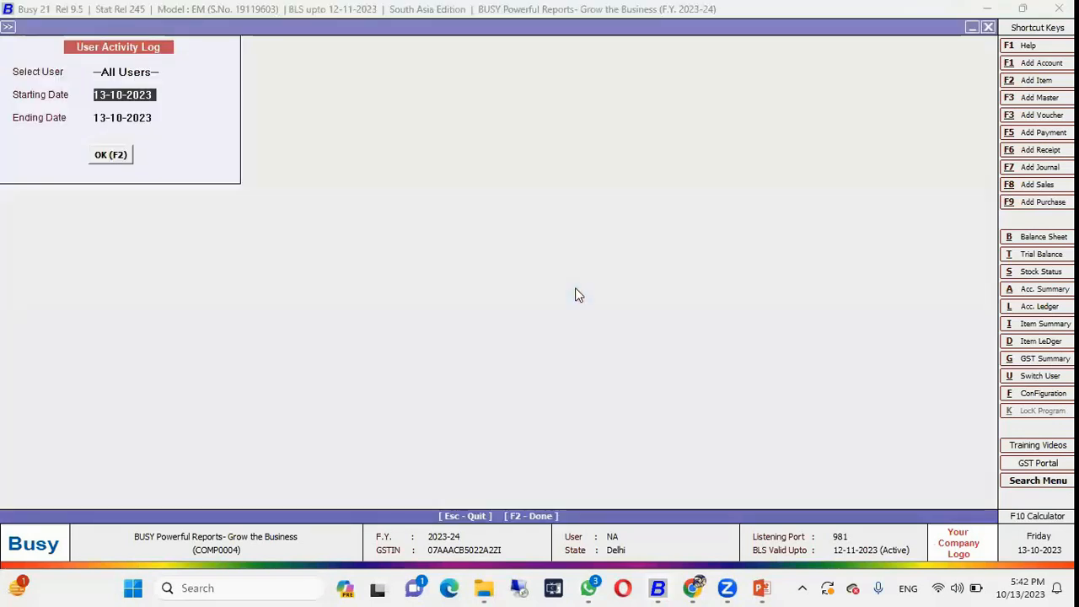
{"action": "key", "text": "F2"}
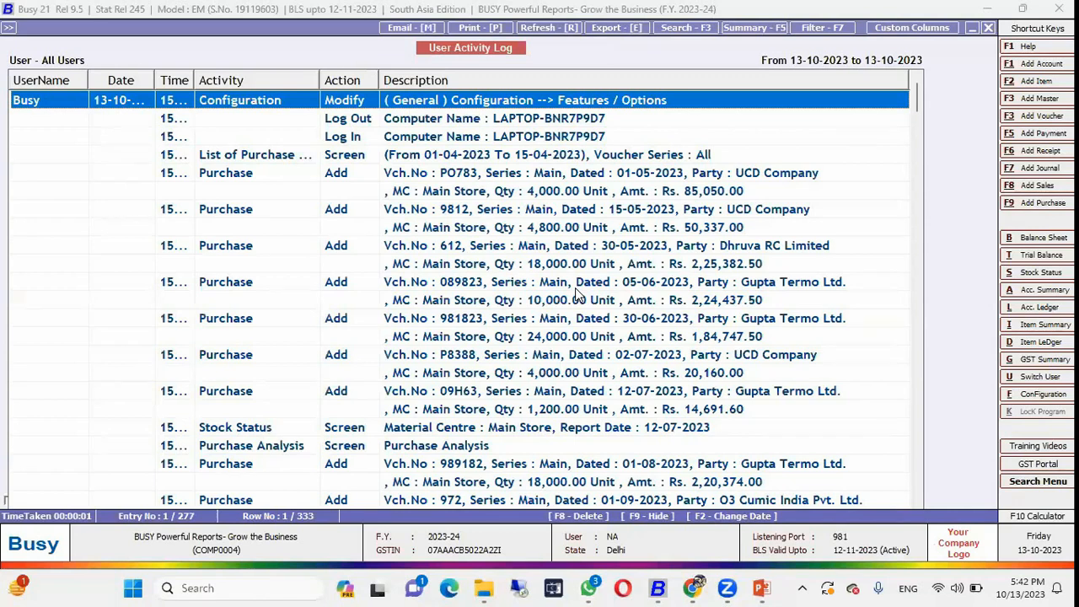
{"action": "key", "text": "Escape"}
{"action": "key", "text": "Escape"}
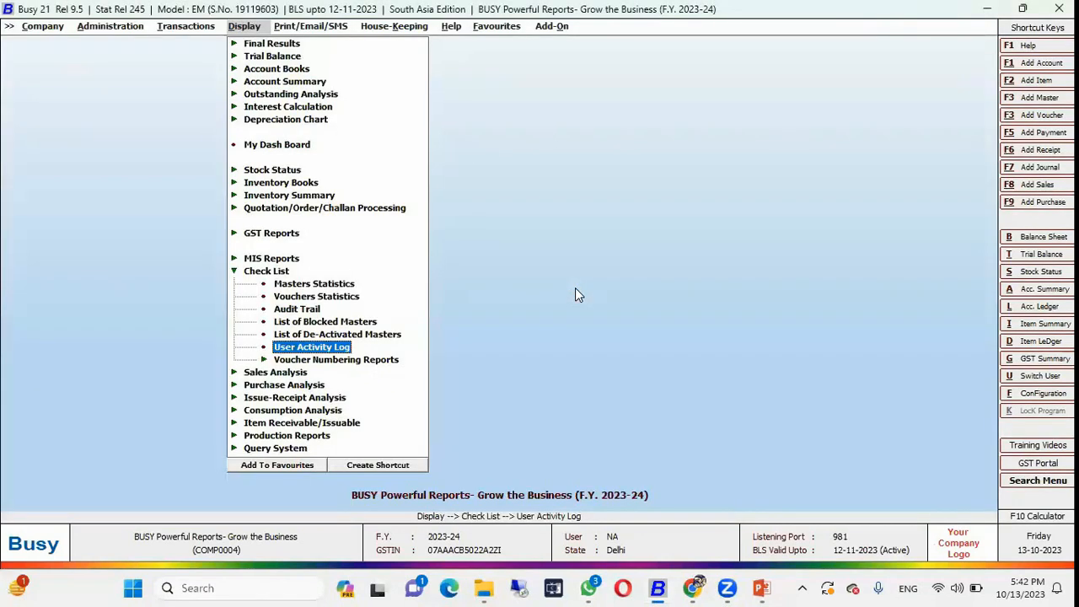
Expand the Voucher Numbering Reports and go through the blank, duplicate, missing, unsequenced and cancelled voucher number reports offered
{"action": "key", "text": "Down"}
{"action": "key", "text": "Return"}
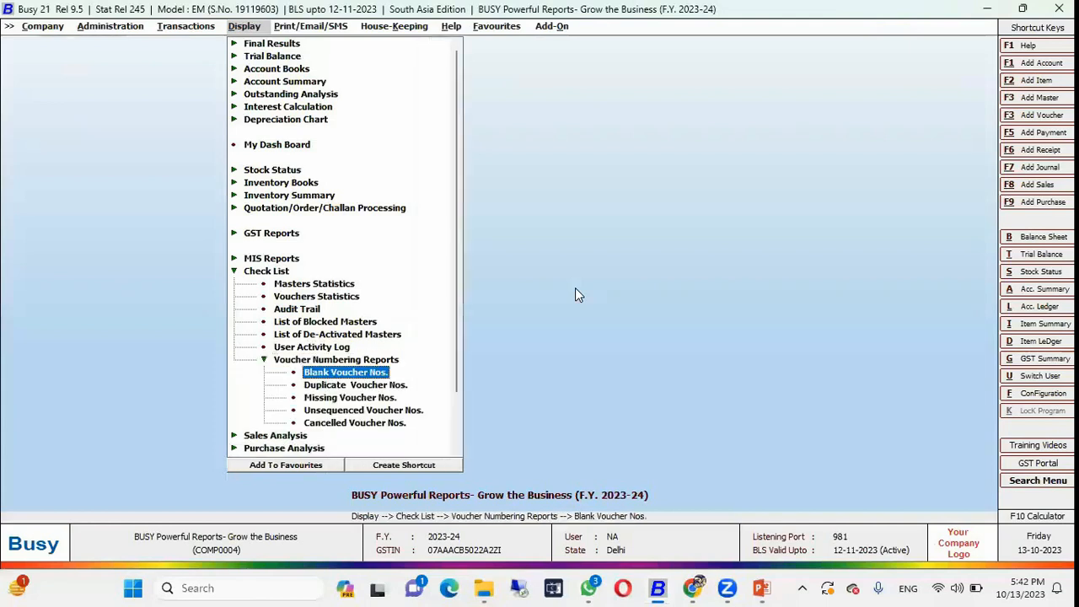
{"action": "key", "text": "Down"}
{"action": "key", "text": "Up"}
{"action": "key", "text": "Down"}
{"action": "key", "text": "Down"}
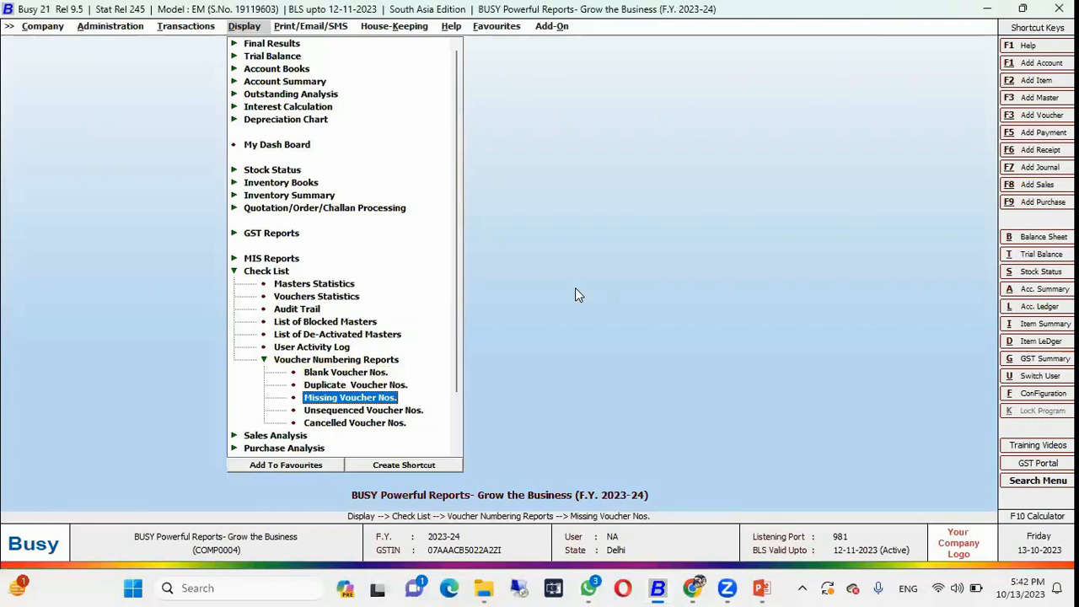
{"action": "key", "text": "Down"}
{"action": "key", "text": "Down"}
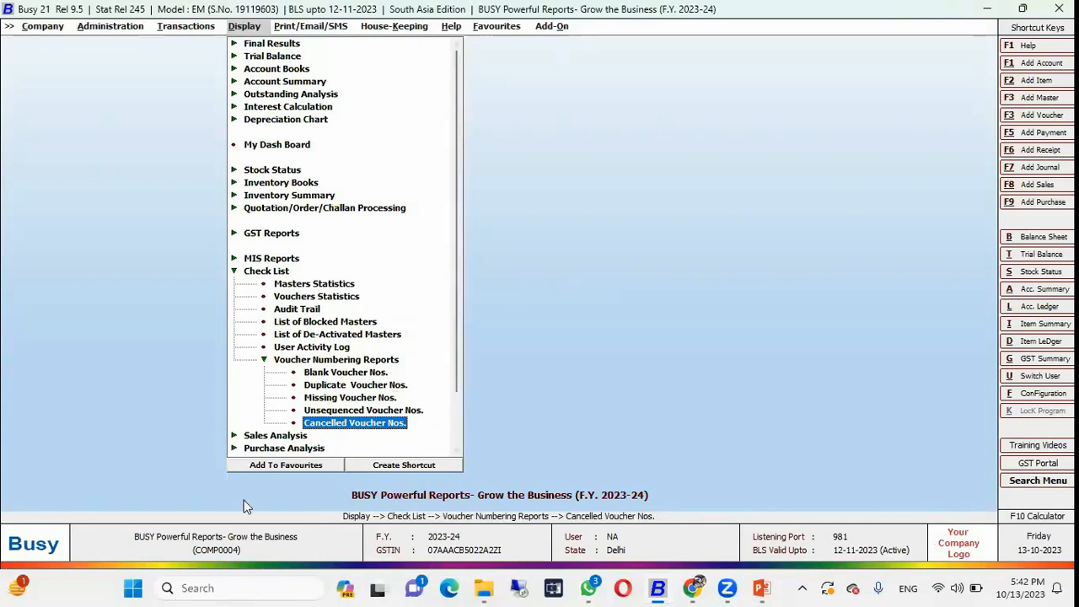
{"action": "key", "text": "Return"}
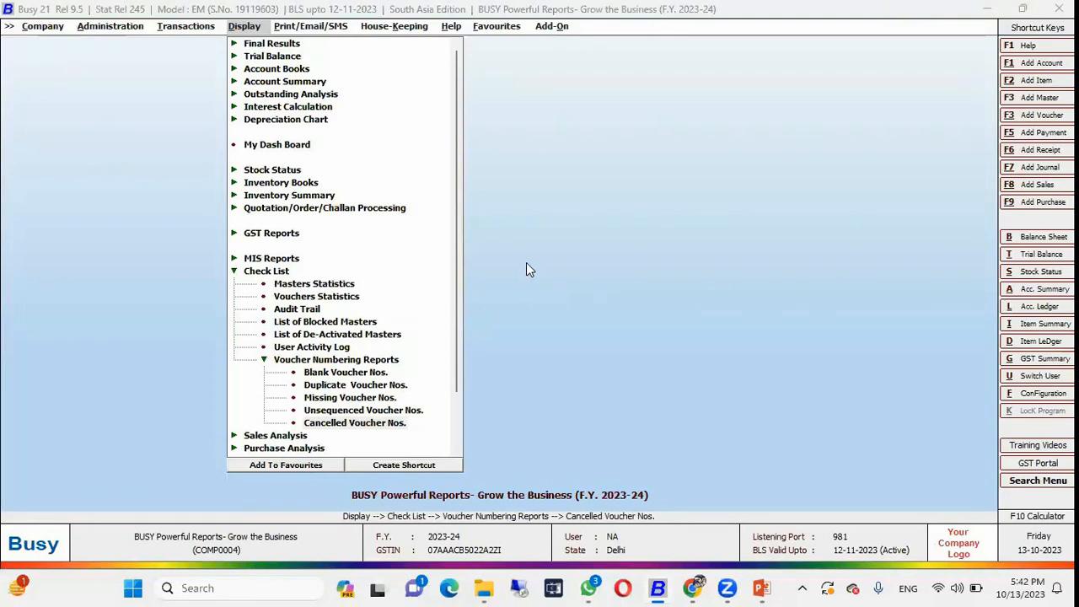
Generate the Duplicate Voucher Nos. report for Sales Quotation, all series, from 01-04-2023 to 04-09-2023, then close it
{"action": "left_click", "coordinate": [360, 384]}
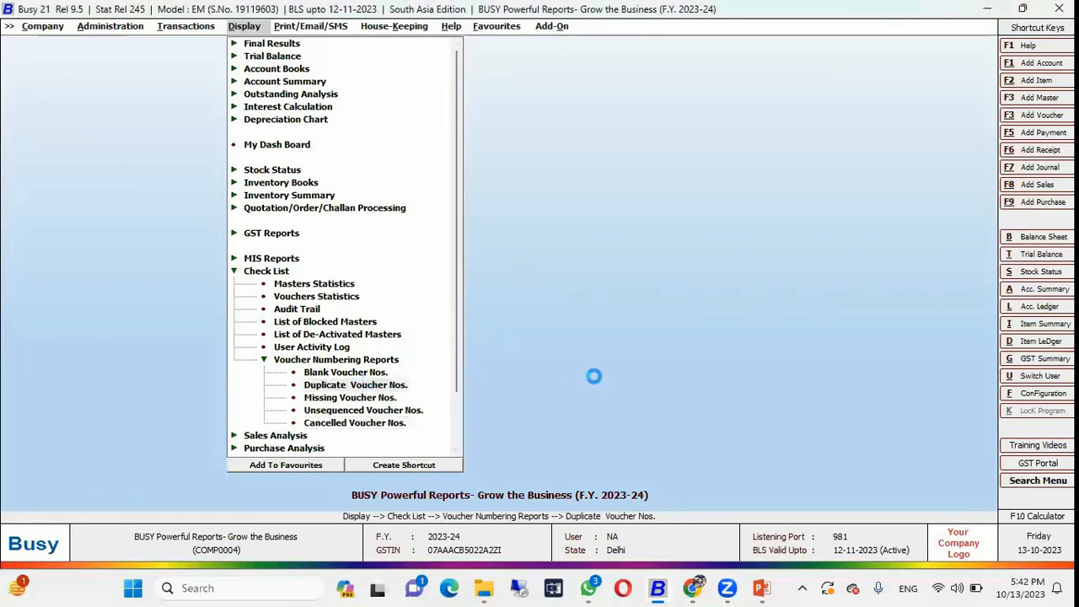
{"action": "key", "text": "Return"}
{"action": "key", "text": "Return"}
{"action": "key", "text": "Return"}
{"action": "key", "text": "Return"}
{"action": "key", "text": "Return"}
{"action": "key", "text": "Return"}
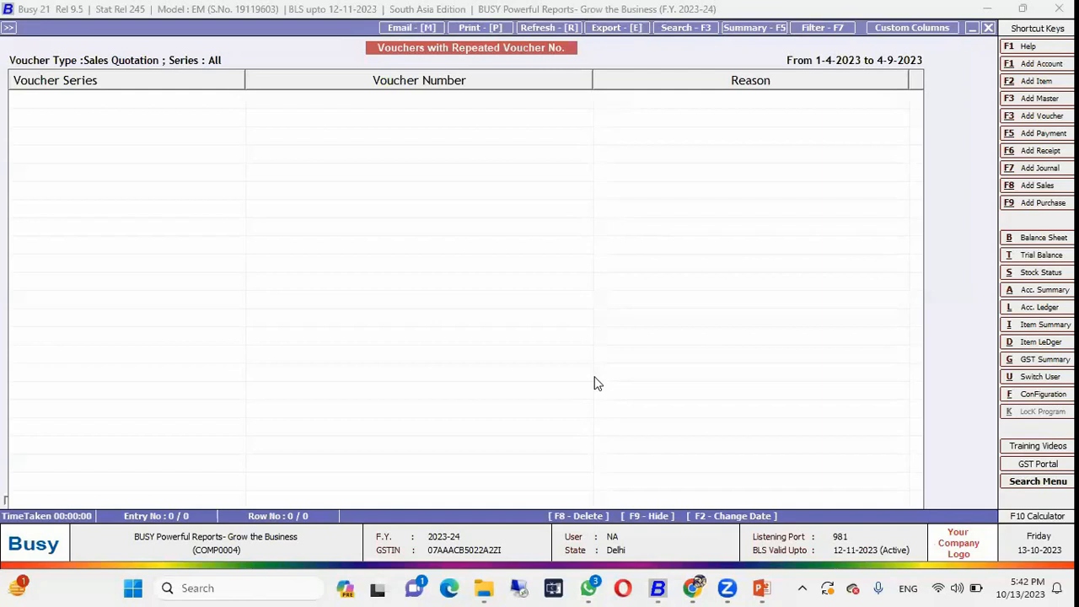
{"action": "key", "text": "Escape"}
{"action": "key", "text": "Escape"}
{"action": "key", "text": "Escape"}
Generate the Unsequenced Voucher Nos. report for Sales, all series, from 01-04-2023 to 04-09-2023, then close it
{"action": "key", "text": "Down"}
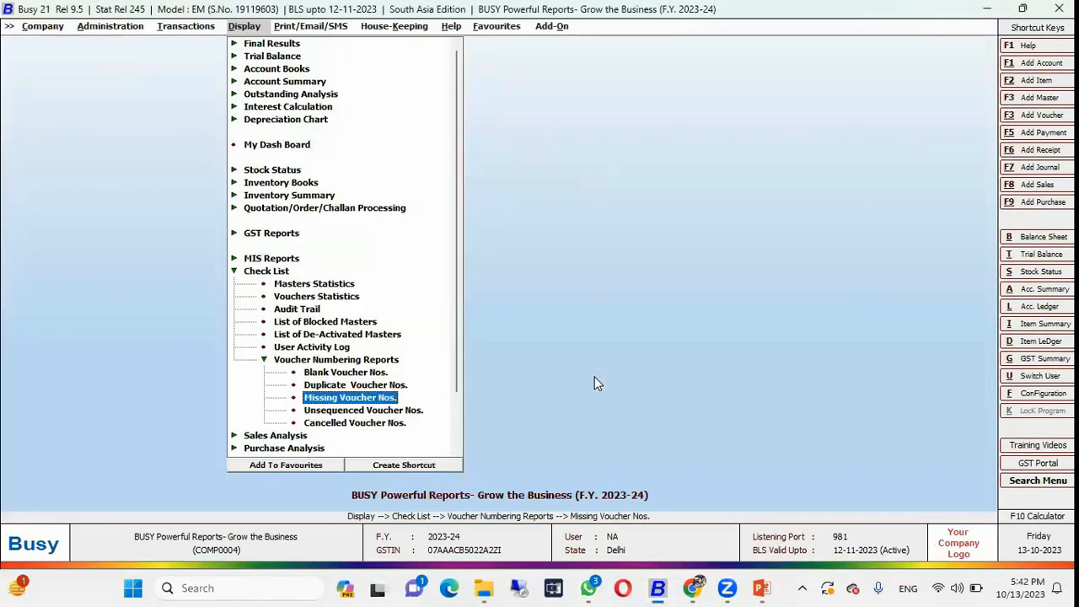
{"action": "key", "text": "Down"}
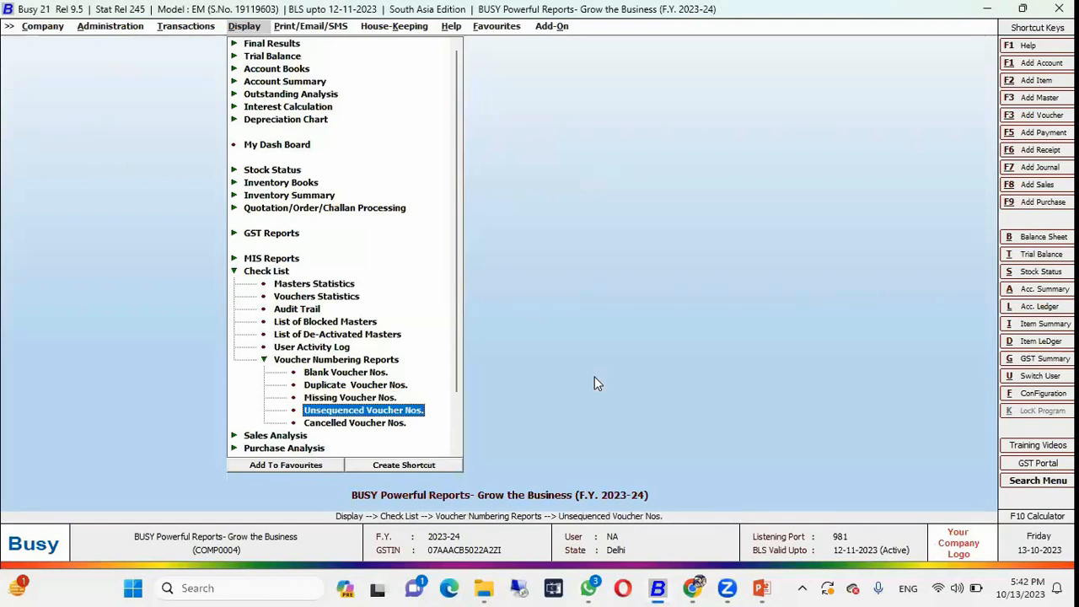
{"action": "key", "text": "Return"}
{"action": "key", "text": "Down"}
{"action": "key", "text": "Down"}
{"action": "key", "text": "Down"}
{"action": "key", "text": "Down"}
{"action": "key", "text": "Return"}
{"action": "key", "text": "Return"}
{"action": "key", "text": "Return"}
{"action": "key", "text": "Return"}
{"action": "key", "text": "Return"}
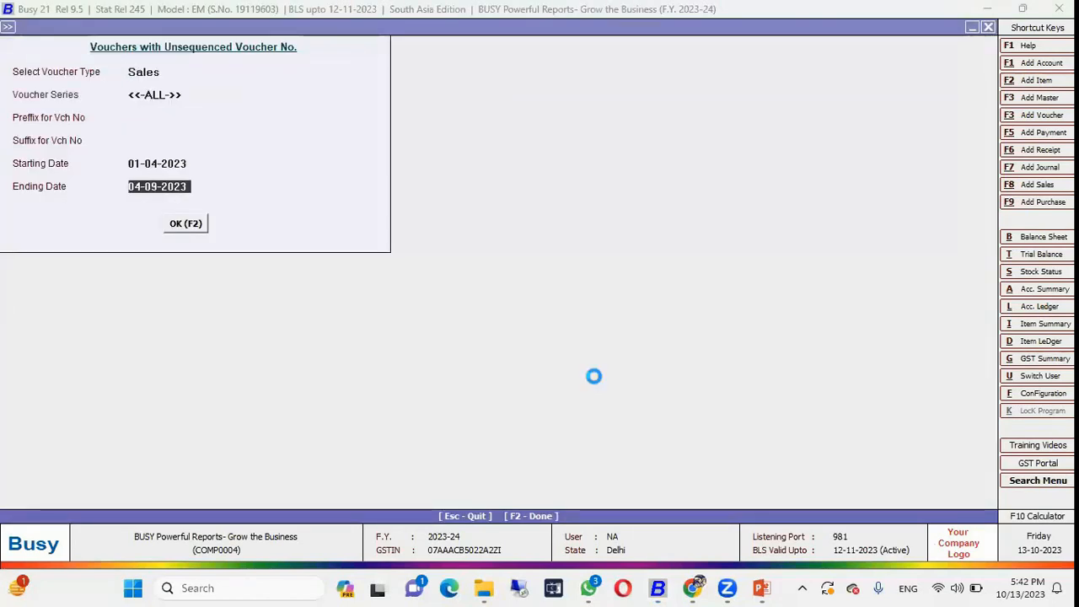
{"action": "key", "text": "F2"}
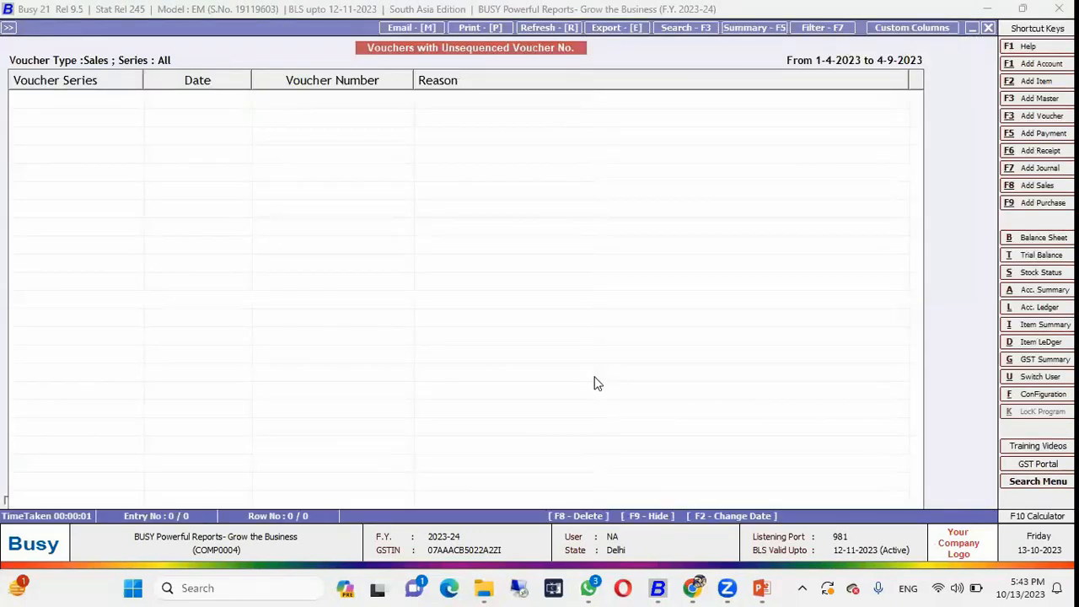
{"action": "key", "text": "Escape"}
{"action": "key", "text": "Escape"}
{"action": "key", "text": "Escape"}
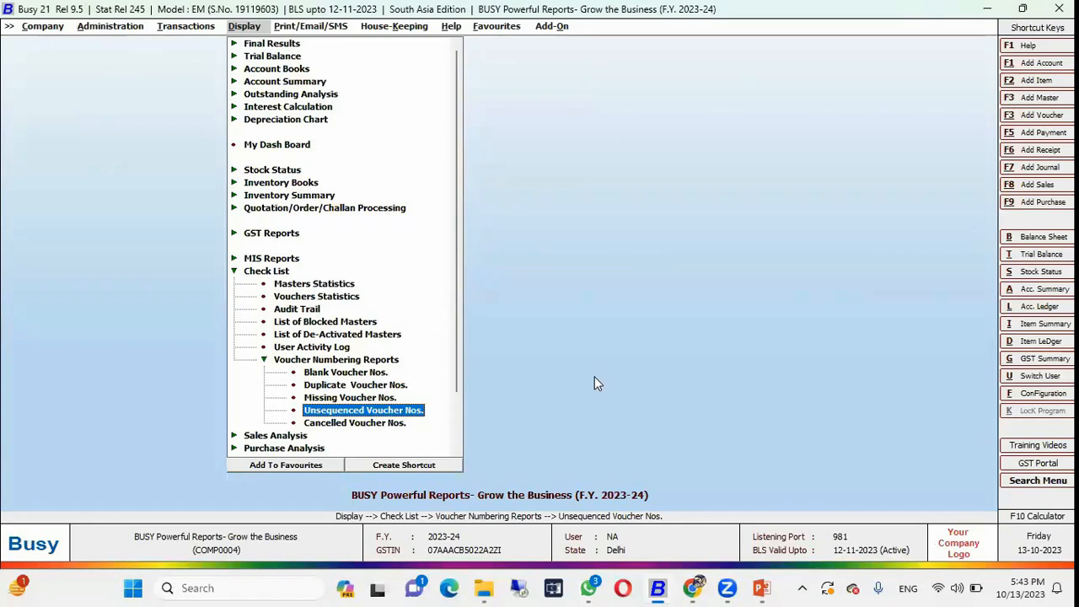
Collapse the Voucher Numbering Reports and Check List groups and switch to the PowerPoint presentation
{"action": "key", "text": "Up"}
{"action": "key", "text": "Up"}
{"action": "key", "text": "Up"}
{"action": "key", "text": "Up"}
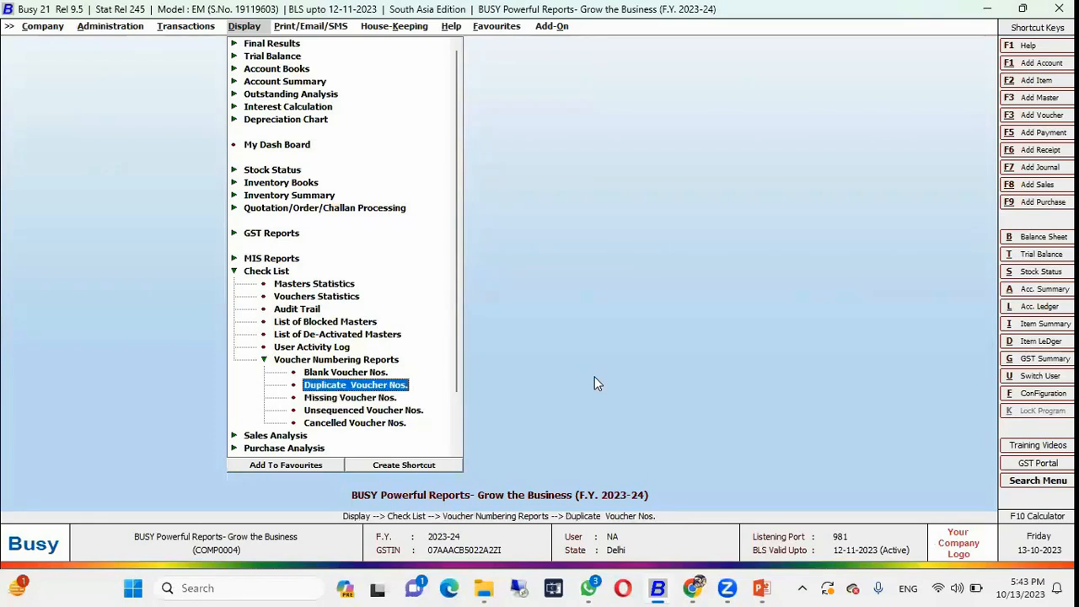
{"action": "key", "text": "Left"}
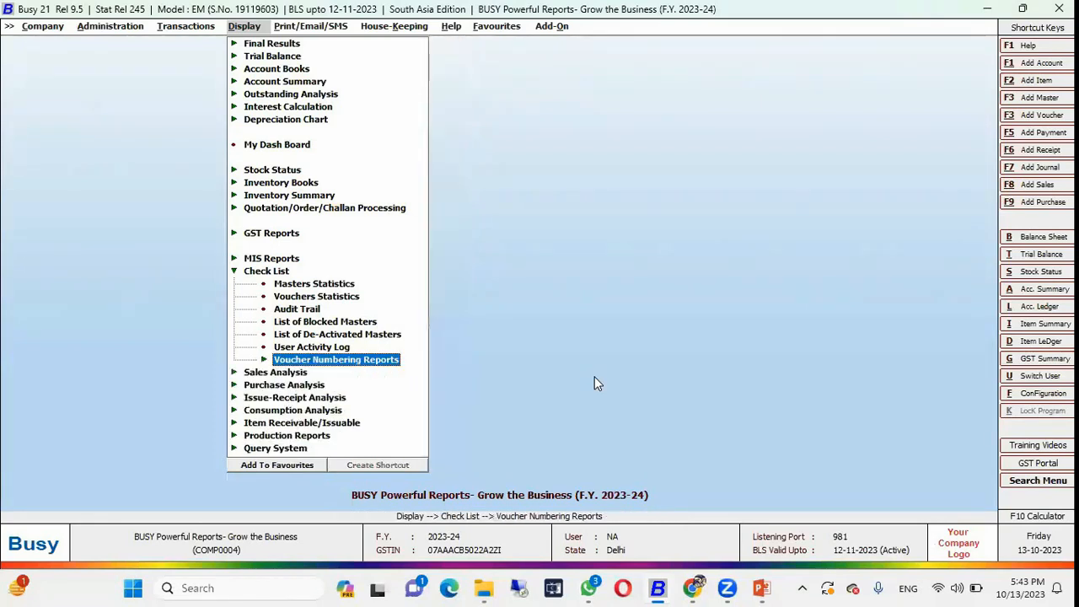
{"action": "key", "text": "Left"}
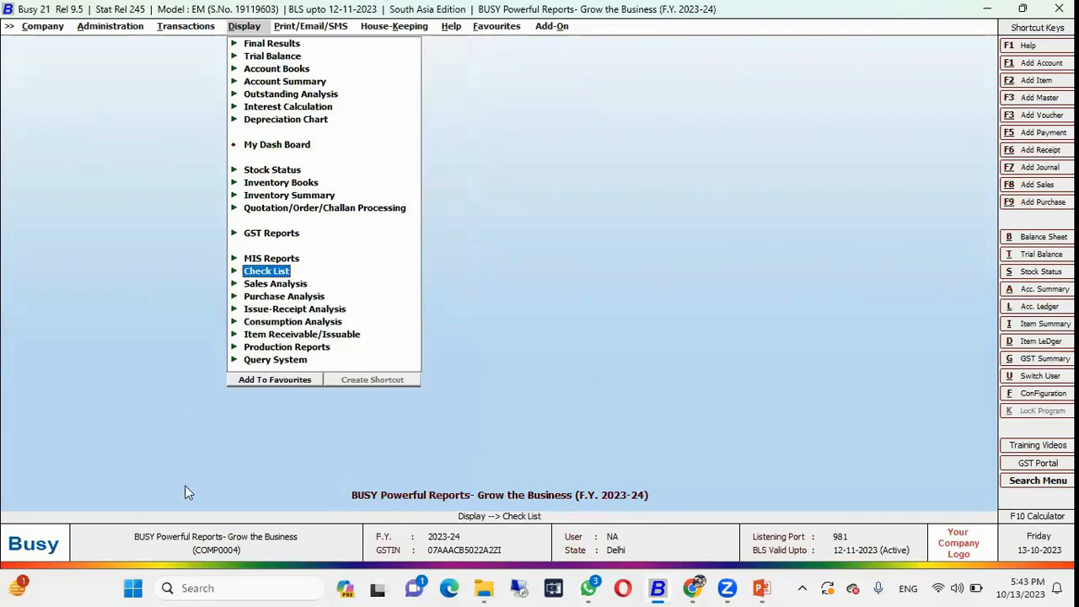
{"action": "key", "text": "alt+Tab"}
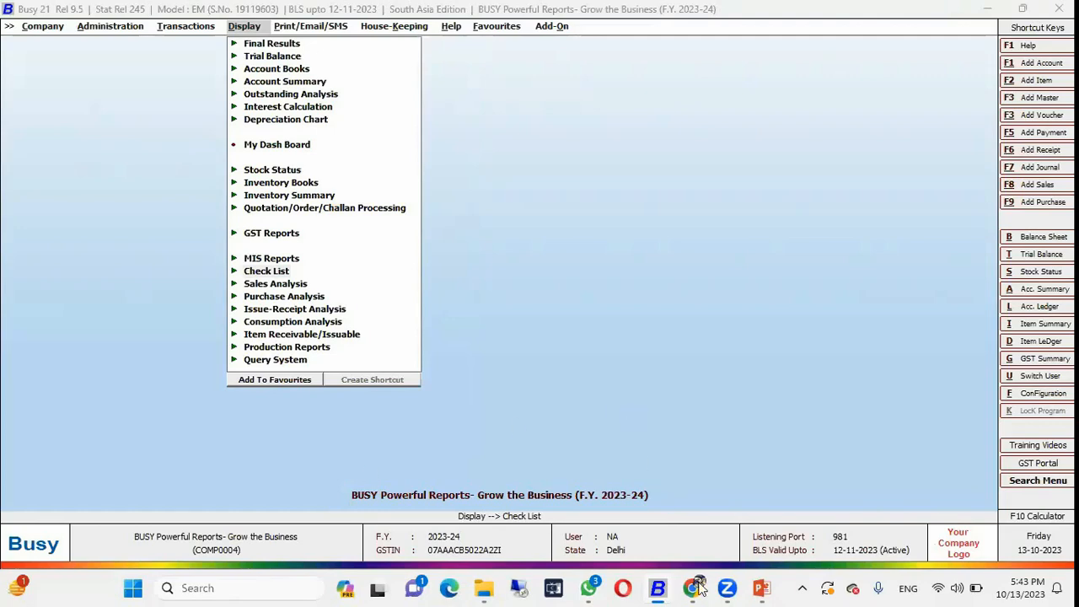
{"action": "left_click", "coordinate": [762, 587]}
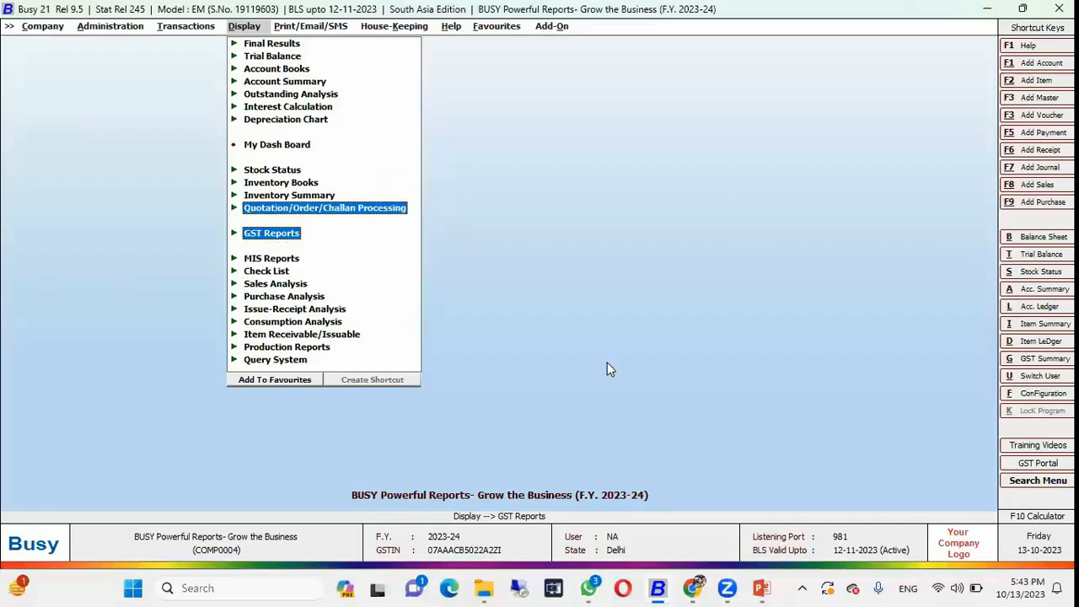
In Busy, generate the alphabetical closing Trial Balance with balances only for all accounts as on 04-09-2023
{"action": "key", "text": "Up"}
{"action": "key", "text": "Up"}
{"action": "key", "text": "Up"}
{"action": "key", "text": "Up"}
{"action": "key", "text": "Up"}
{"action": "key", "text": "Up"}
{"action": "key", "text": "Up"}
{"action": "key", "text": "Up"}
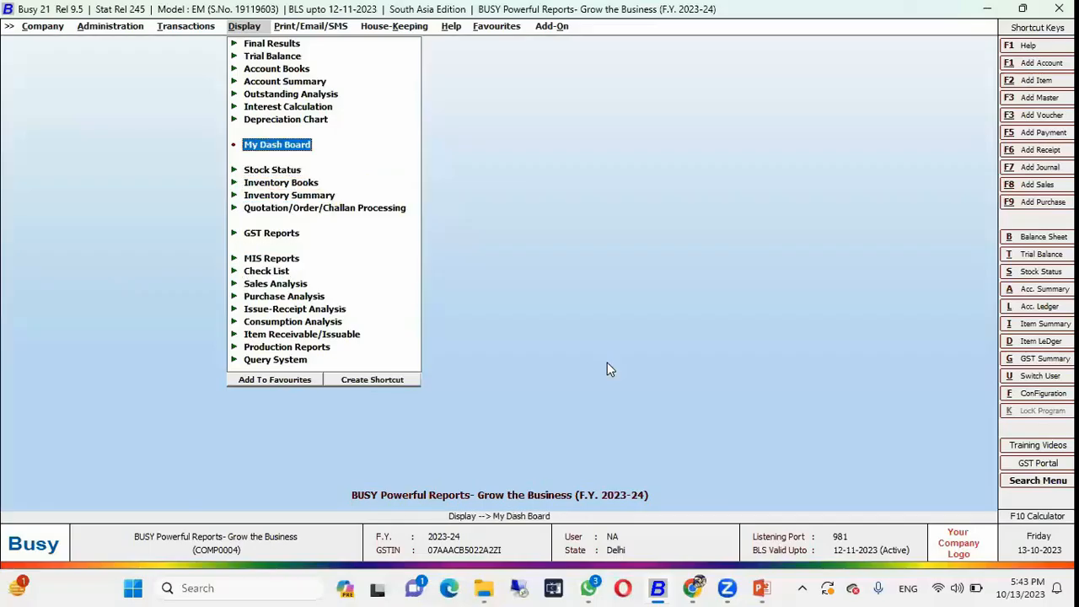
{"action": "key", "text": "Up"}
{"action": "key", "text": "Up"}
{"action": "key", "text": "Right"}
{"action": "key", "text": "Right"}
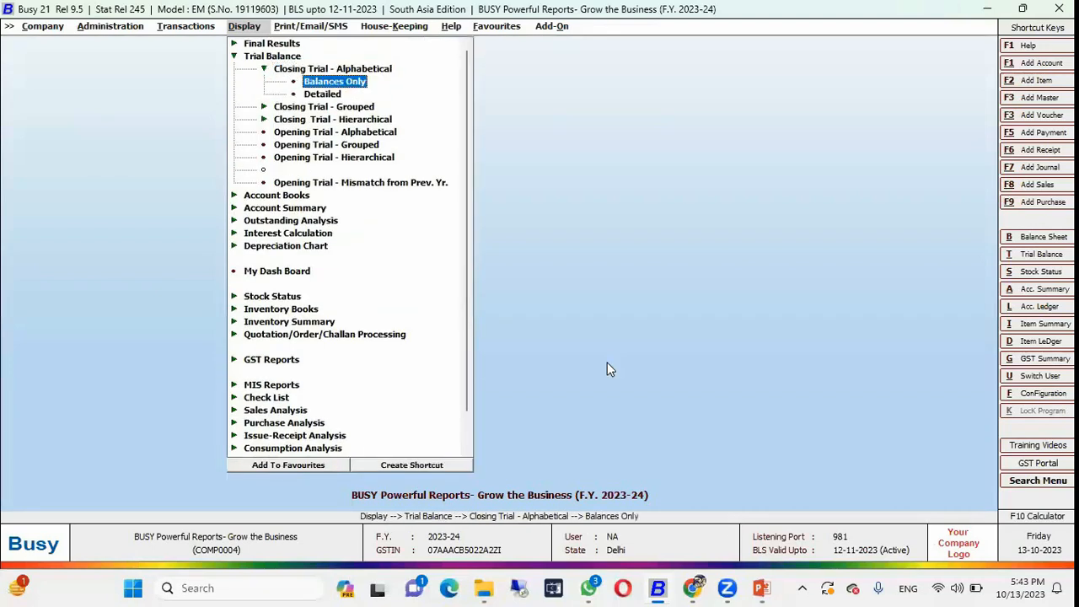
{"action": "key", "text": "Return"}
{"action": "key", "text": "Return"}
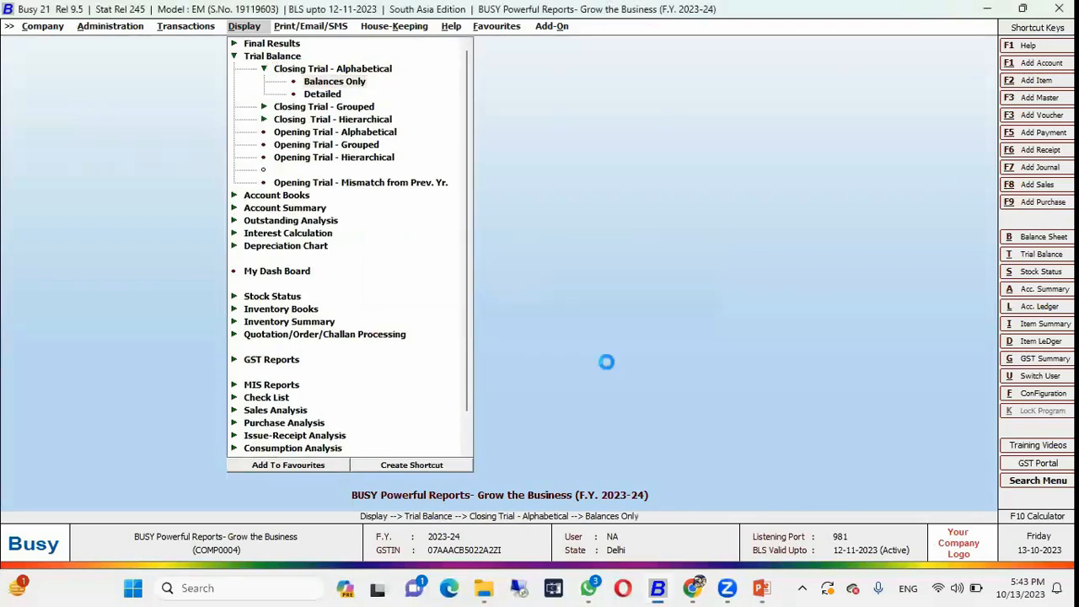
{"action": "key", "text": "Return"}
{"action": "key", "text": "Return"}
{"action": "key", "text": "Return"}
{"action": "key", "text": "Return"}
{"action": "key", "text": "Return"}
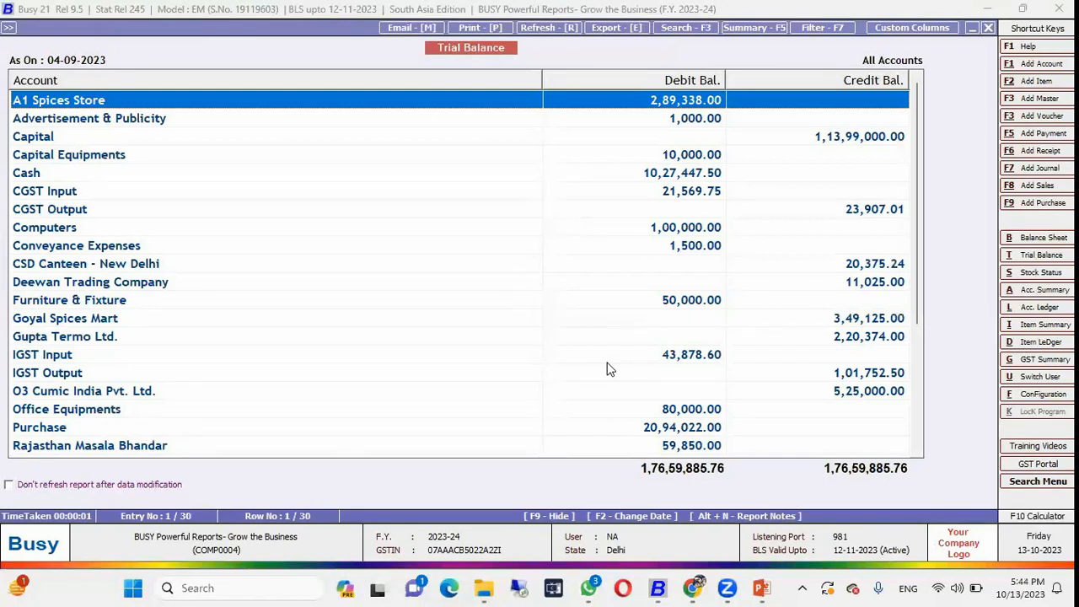
Drill down from A1 Spices Store to its sales voucher of 03-04-2023, then close the Trial Balance and collapse its report group
{"action": "key", "text": "Return"}
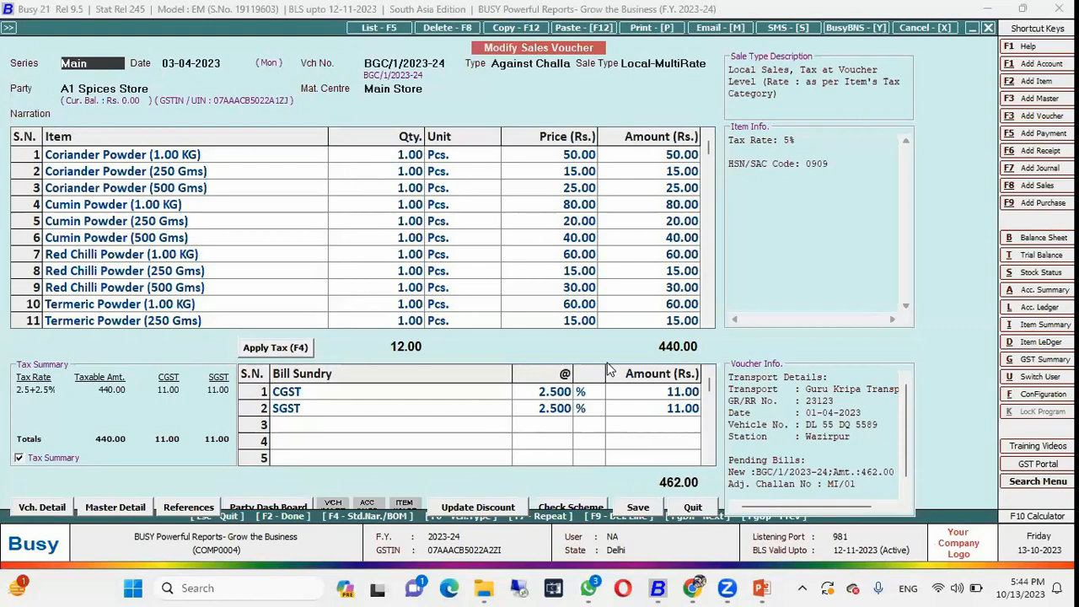
{"action": "key", "text": "Escape"}
{"action": "key", "text": "Escape"}
{"action": "key", "text": "Escape"}
{"action": "key", "text": "Escape"}
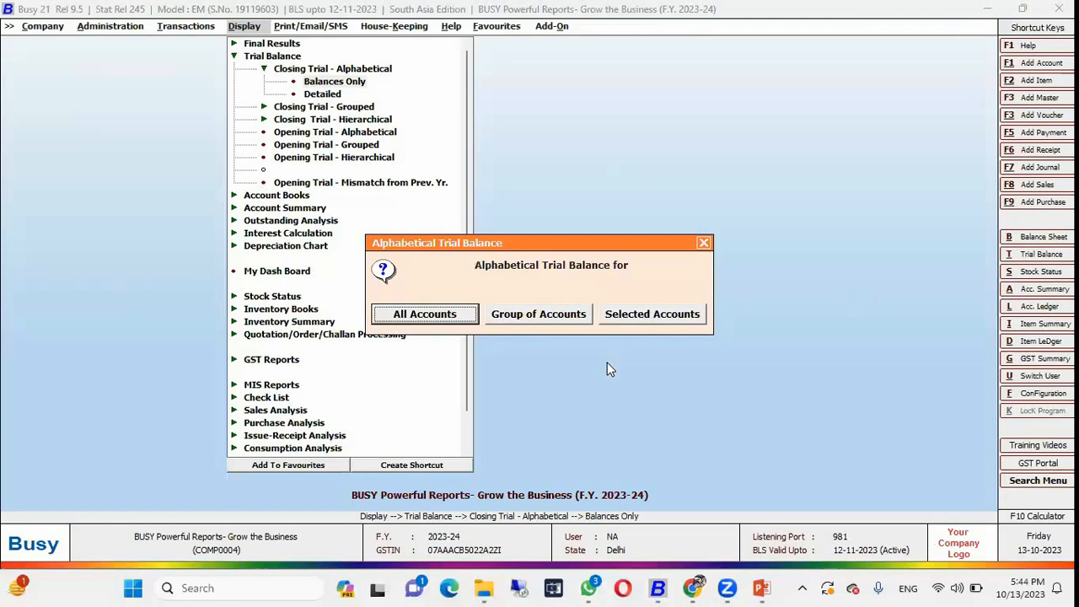
{"action": "key", "text": "Escape"}
{"action": "key", "text": "Left"}
{"action": "key", "text": "Left"}
{"action": "key", "text": "Left"}
{"action": "key", "text": "Left"}
Generate the vertical Monthly Summary from Account Summary for the account A1 Spices Store
{"action": "key", "text": "Down"}
{"action": "key", "text": "Down"}
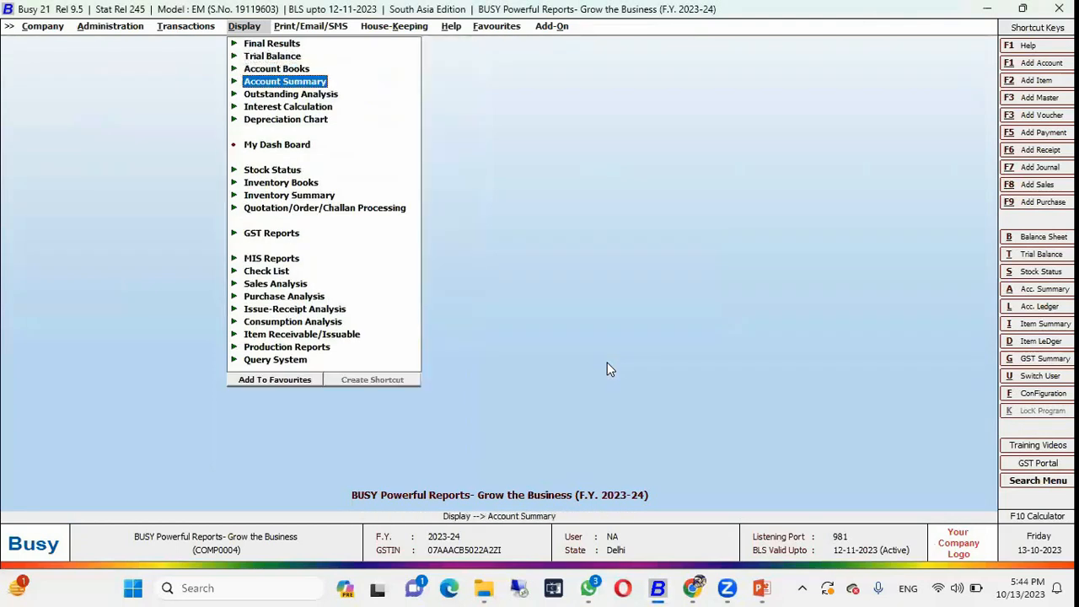
{"action": "key", "text": "Right"}
{"action": "key", "text": "Down"}
{"action": "key", "text": "Down"}
{"action": "key", "text": "Down"}
{"action": "key", "text": "Right"}
{"action": "key", "text": "Down"}
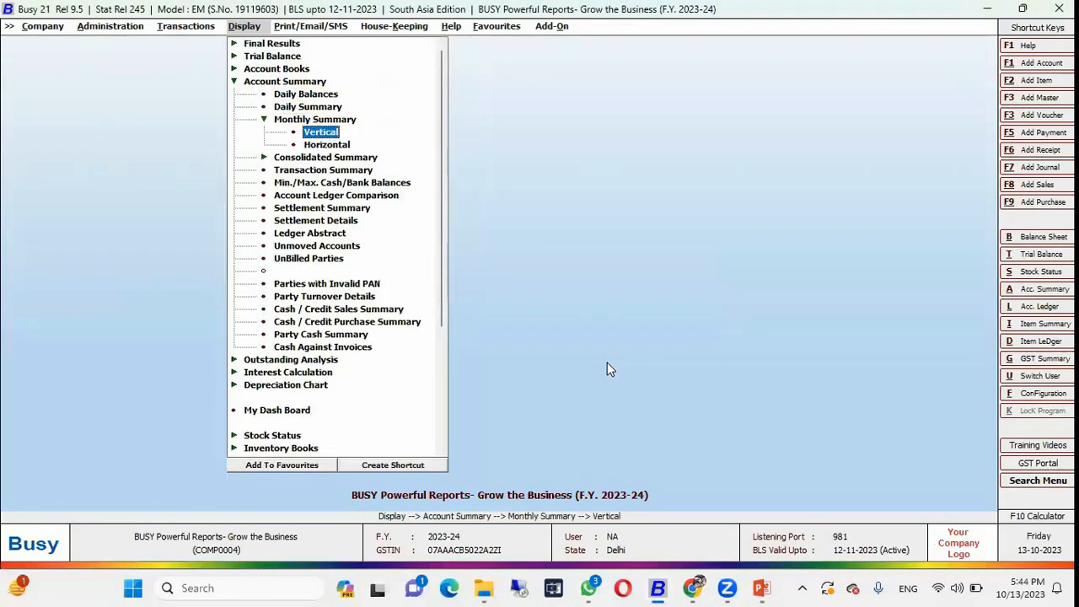
{"action": "key", "text": "Return"}
{"action": "key", "text": "Return"}
{"action": "key", "text": "Return"}
{"action": "key", "text": "Down"}
{"action": "key", "text": "Up"}
{"action": "key", "text": "Return"}
{"action": "key", "text": "F2"}
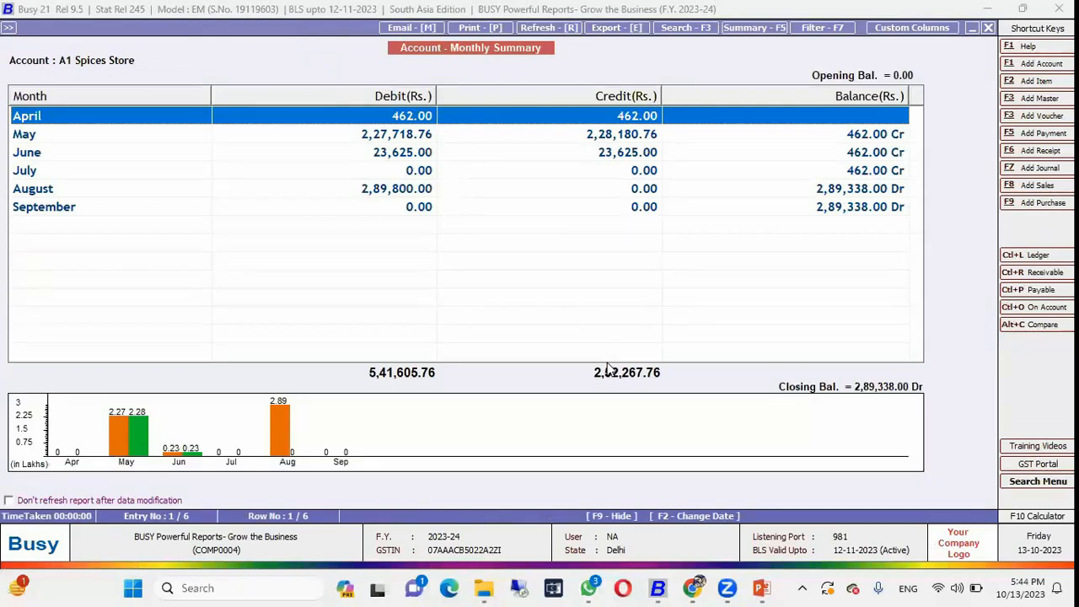
Go through the months in the summary and open the June account ledger of A1 Spices Store
{"action": "key", "text": "Down"}
{"action": "key", "text": "Down"}
{"action": "key", "text": "Down"}
{"action": "key", "text": "Down"}
{"action": "key", "text": "Down"}
{"action": "key", "text": "Up"}
{"action": "key", "text": "Up"}
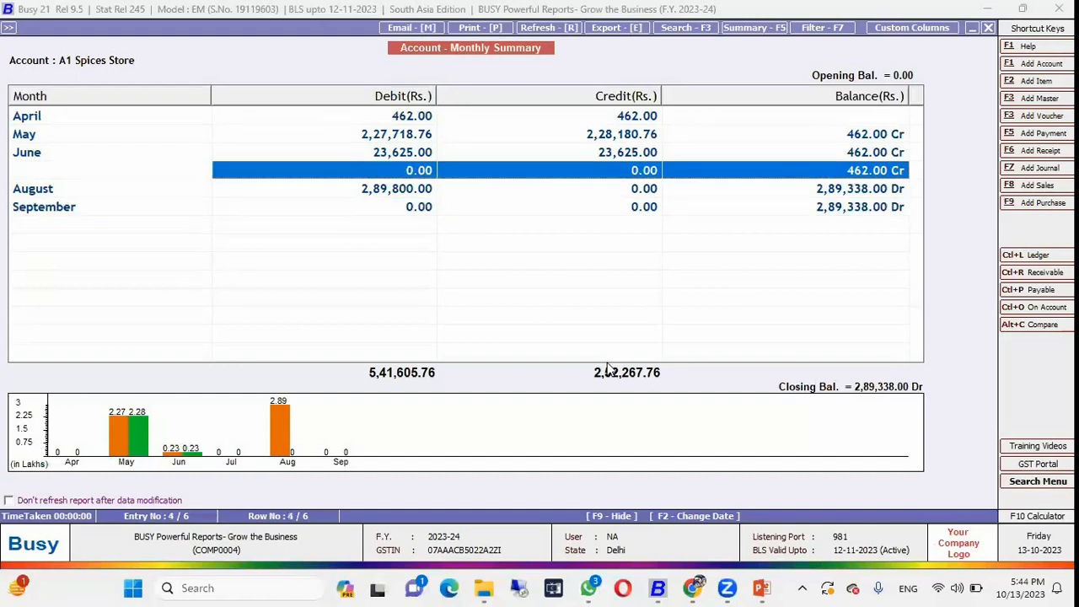
{"action": "key", "text": "Up"}
{"action": "key", "text": "Return"}
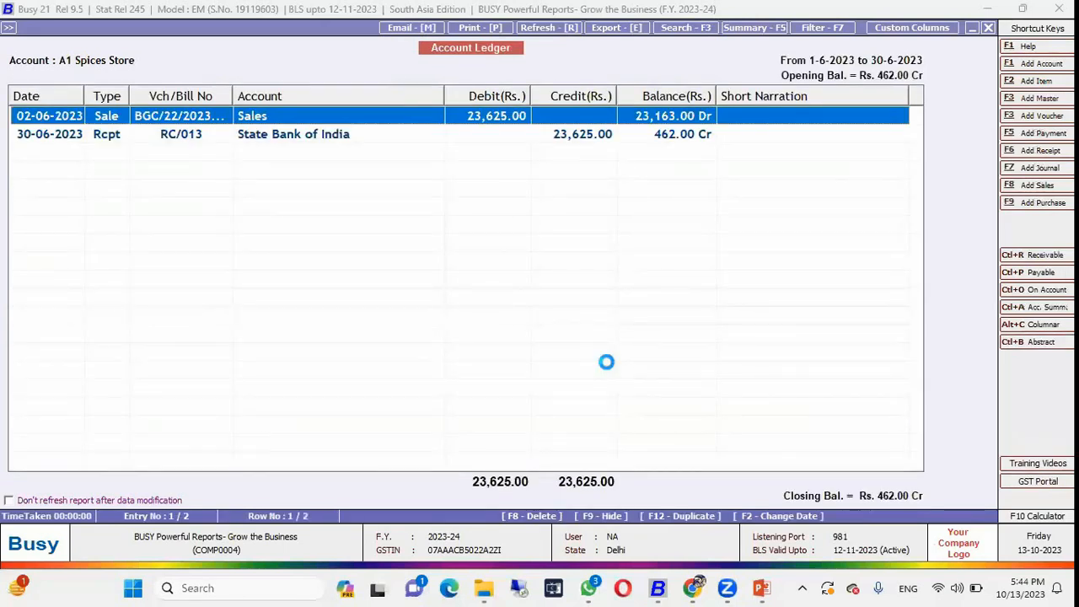
Open the sales voucher of 02-06-2023 from the June ledger, then close it and leave the A1 Spices Store monthly summary
{"action": "key", "text": "Return"}
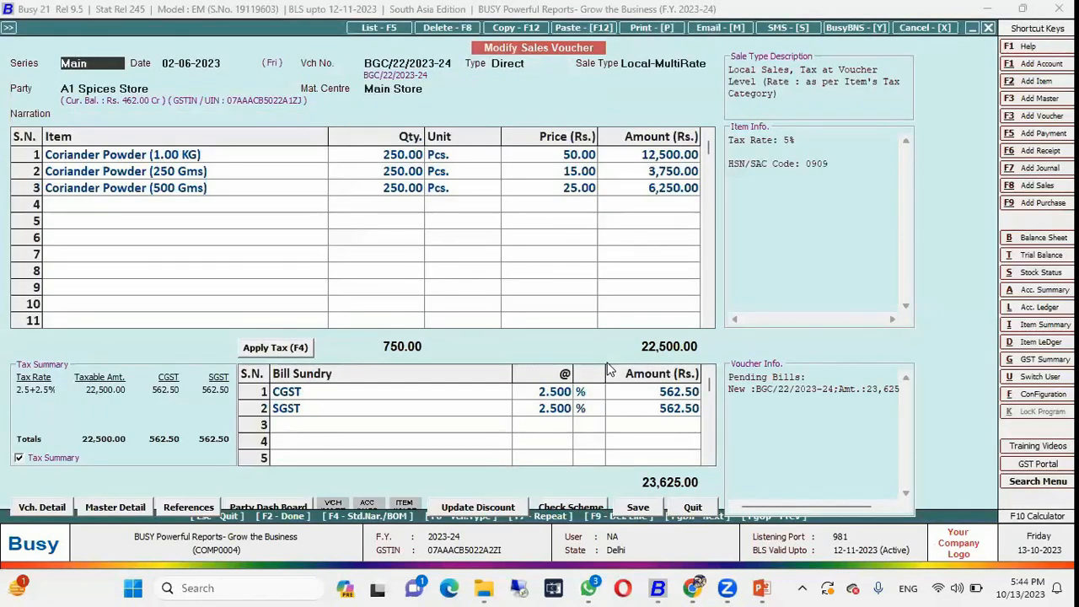
{"action": "key", "text": "Escape"}
{"action": "key", "text": "Escape"}
{"action": "key", "text": "Escape"}
{"action": "key", "text": "Escape"}
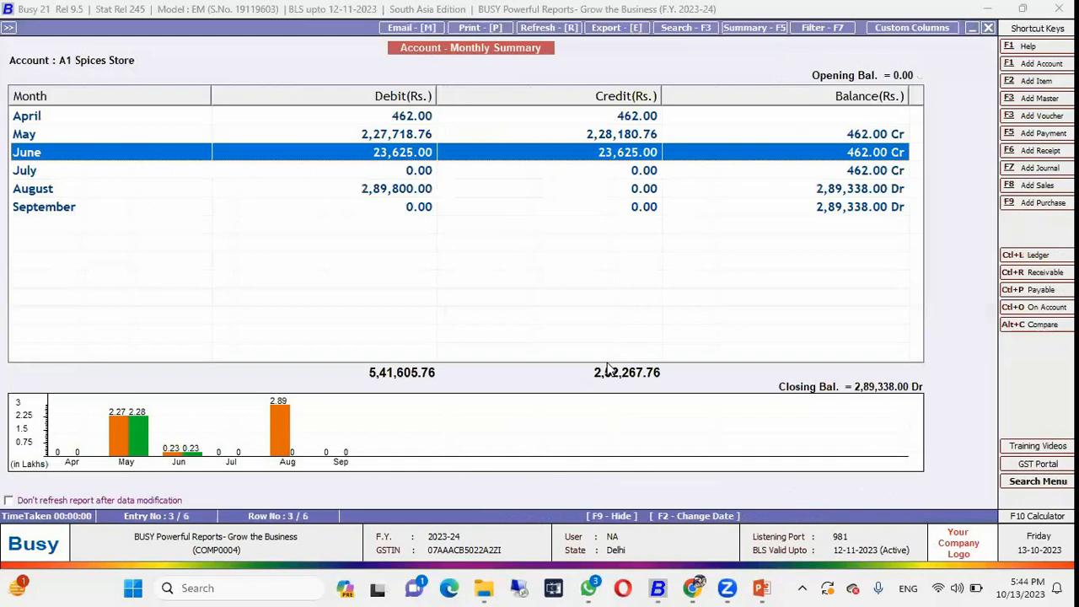
{"action": "key", "text": "Escape"}
{"action": "key", "text": "Escape"}
{"action": "key", "text": "Escape"}
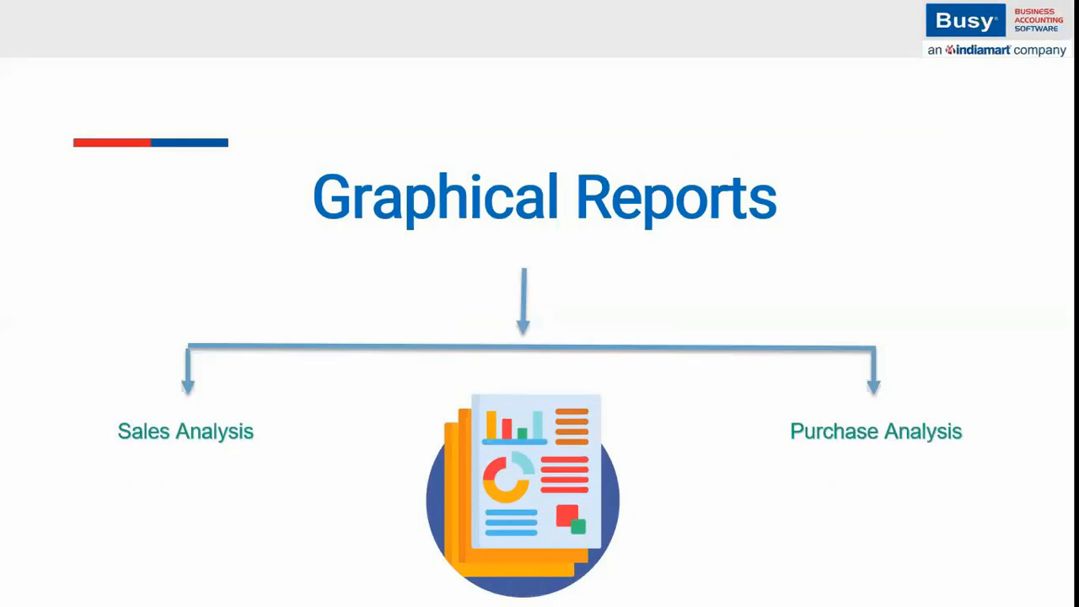
Switch from the slides back to Busy and generate the item-wise Standard-Monthly Sales Analysis for all items and all accounts
{"action": "key", "text": "alt+Tab"}
{"action": "key", "text": "alt+shift+Tab"}
{"action": "key", "text": "Down"}
{"action": "key", "text": "Down"}
{"action": "key", "text": "Down"}
{"action": "key", "text": "Down"}
{"action": "key", "text": "Down"}
{"action": "key", "text": "Down"}
{"action": "key", "text": "Down"}
{"action": "key", "text": "Down"}
{"action": "key", "text": "Down"}
{"action": "key", "text": "Down"}
{"action": "key", "text": "Down"}
{"action": "key", "text": "Down"}
{"action": "key", "text": "Down"}
{"action": "key", "text": "Up"}
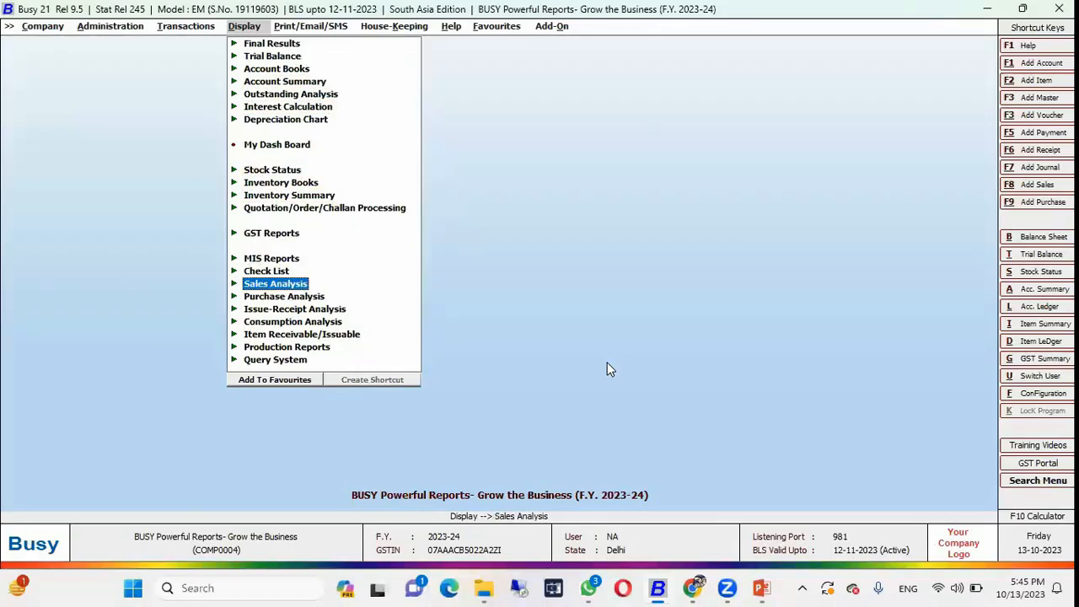
{"action": "key", "text": "Return"}
{"action": "key", "text": "Down"}
{"action": "key", "text": "Return"}
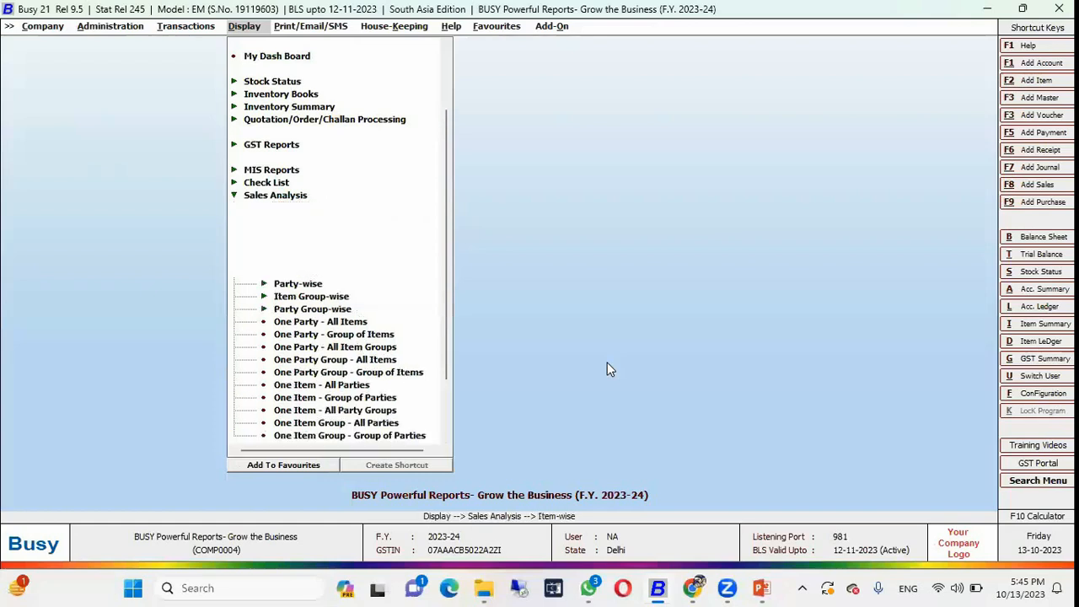
{"action": "key", "text": "Down"}
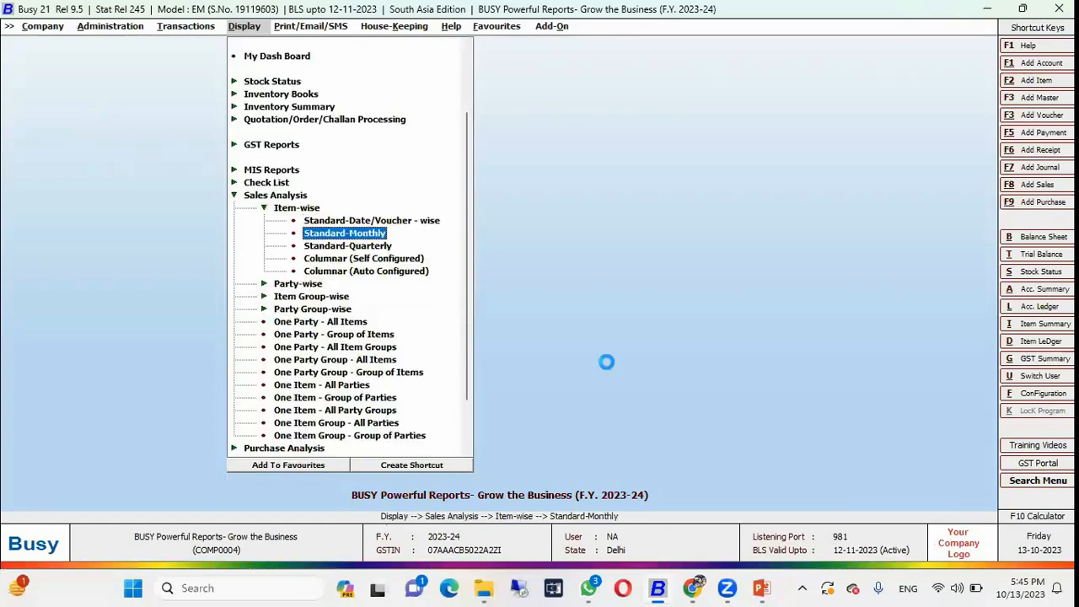
{"action": "key", "text": "Return"}
{"action": "key", "text": "Return"}
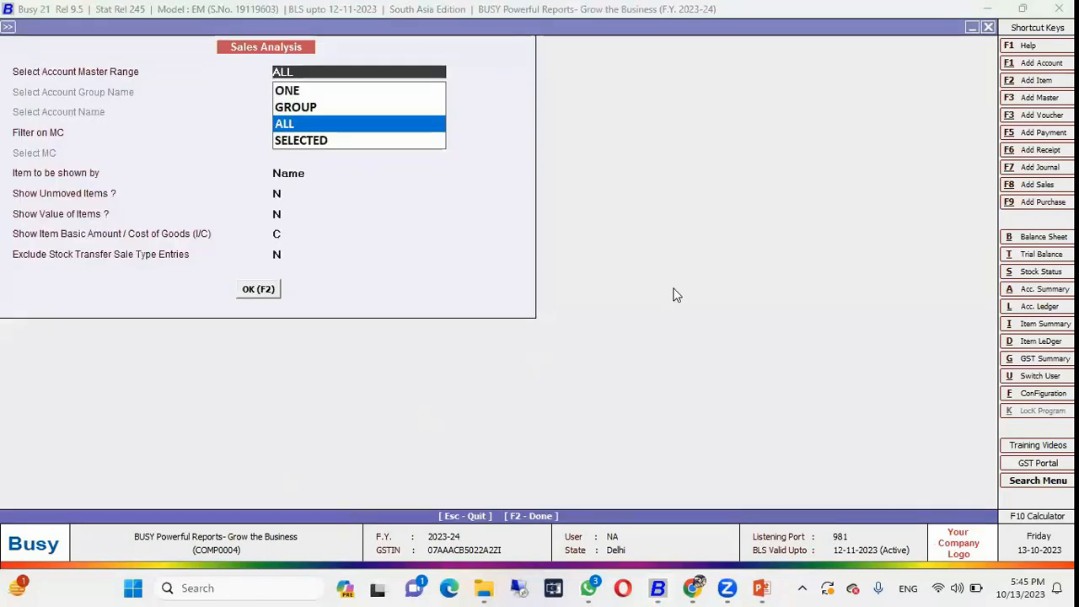
{"action": "key", "text": "F2"}
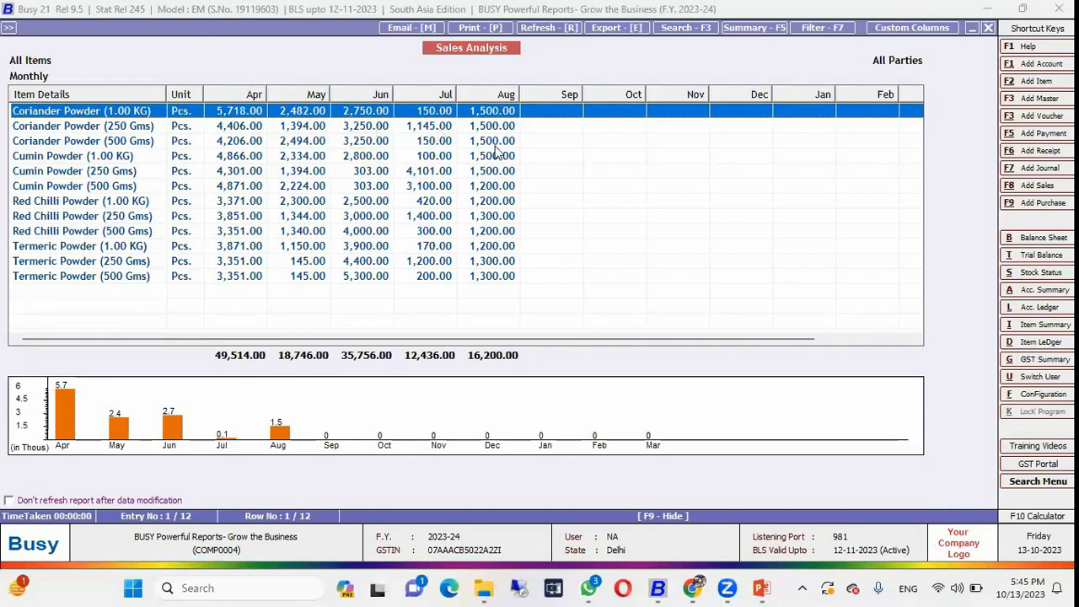
Widen the month columns from April to August slightly in the item-wise Sales Analysis
{"action": "left_click_drag", "start_coordinate": [519, 94], "coordinate": [536, 93]}
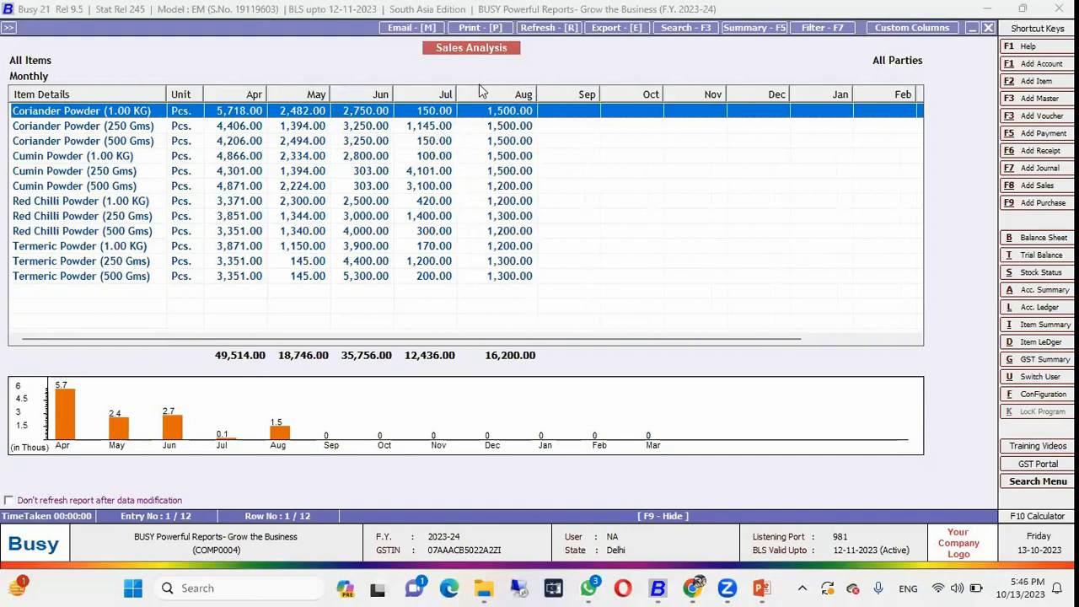
{"action": "left_click_drag", "start_coordinate": [456, 94], "coordinate": [470, 94]}
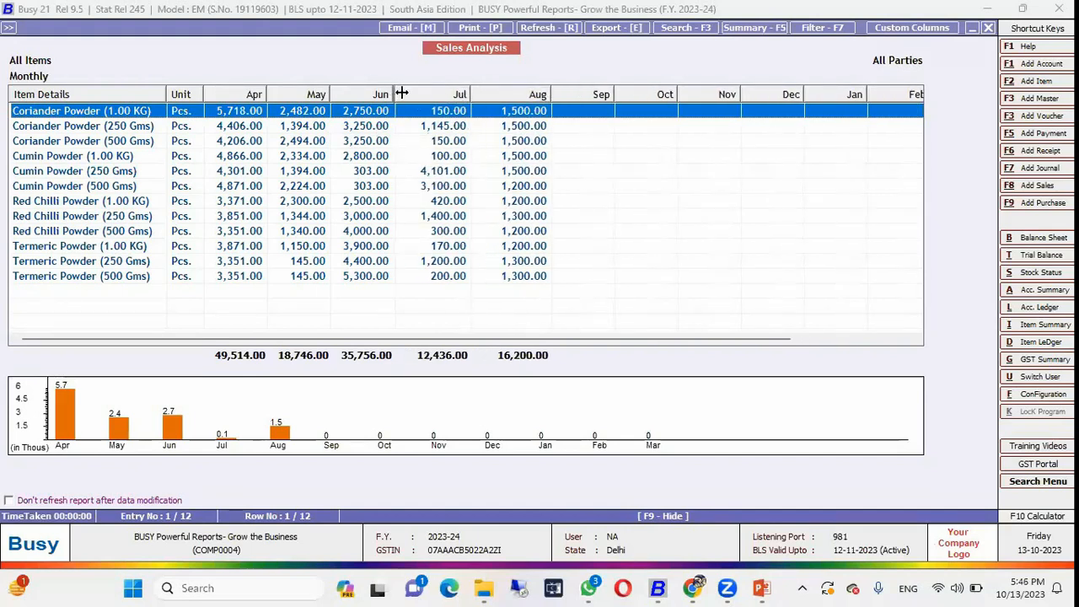
{"action": "left_click_drag", "start_coordinate": [402, 94], "coordinate": [403, 93]}
{"action": "left_click_drag", "start_coordinate": [330, 93], "coordinate": [339, 93]}
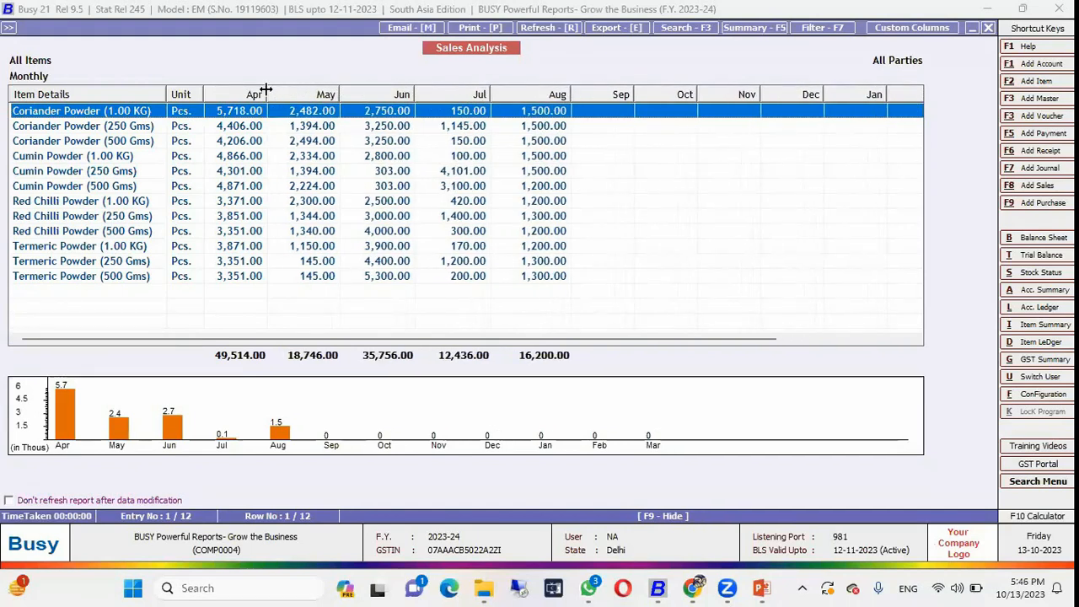
{"action": "left_click_drag", "start_coordinate": [265, 90], "coordinate": [275, 91]}
Go through the first items and examine the April, May and June bars in the chart for Coriander Powder (1.00 KG)
{"action": "left_click", "coordinate": [69, 444]}
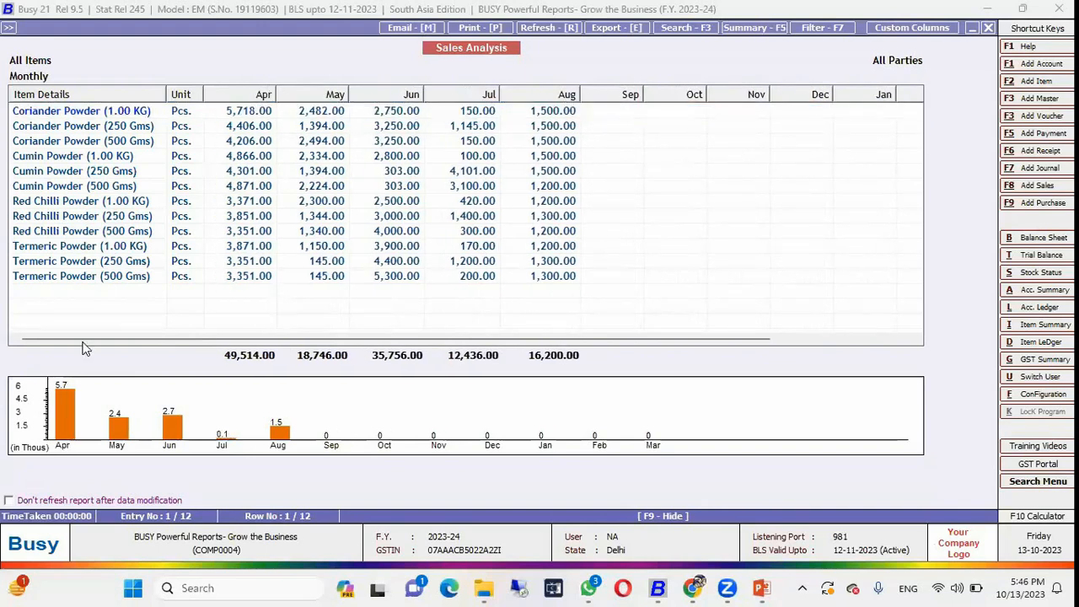
{"action": "left_click", "coordinate": [90, 113]}
{"action": "key", "text": "Down"}
{"action": "key", "text": "Down"}
{"action": "key", "text": "Down"}
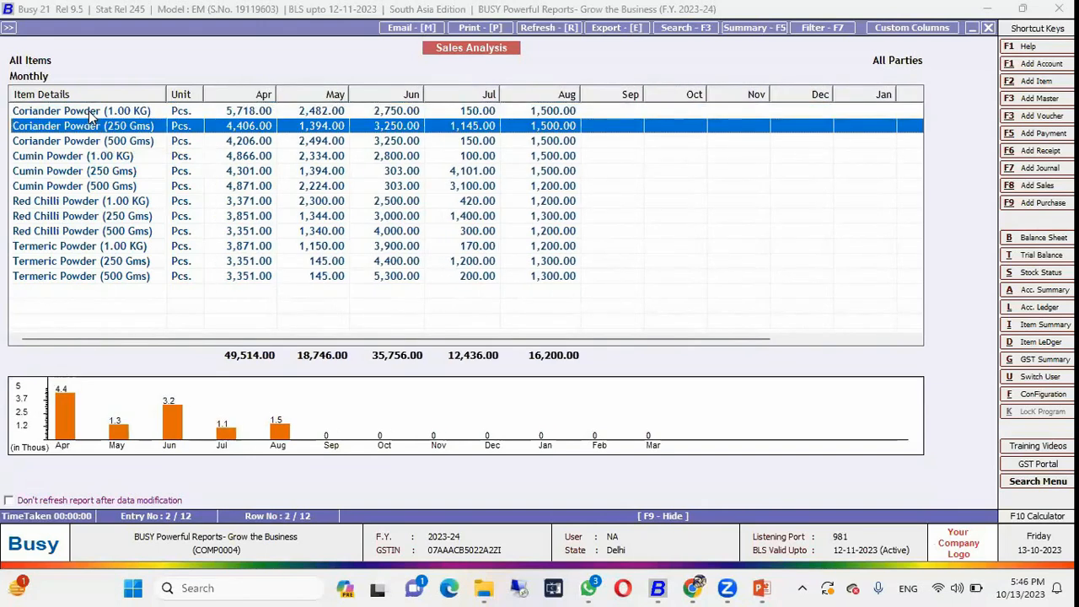
{"action": "key", "text": "Up"}
{"action": "key", "text": "Up"}
{"action": "key", "text": "Up"}
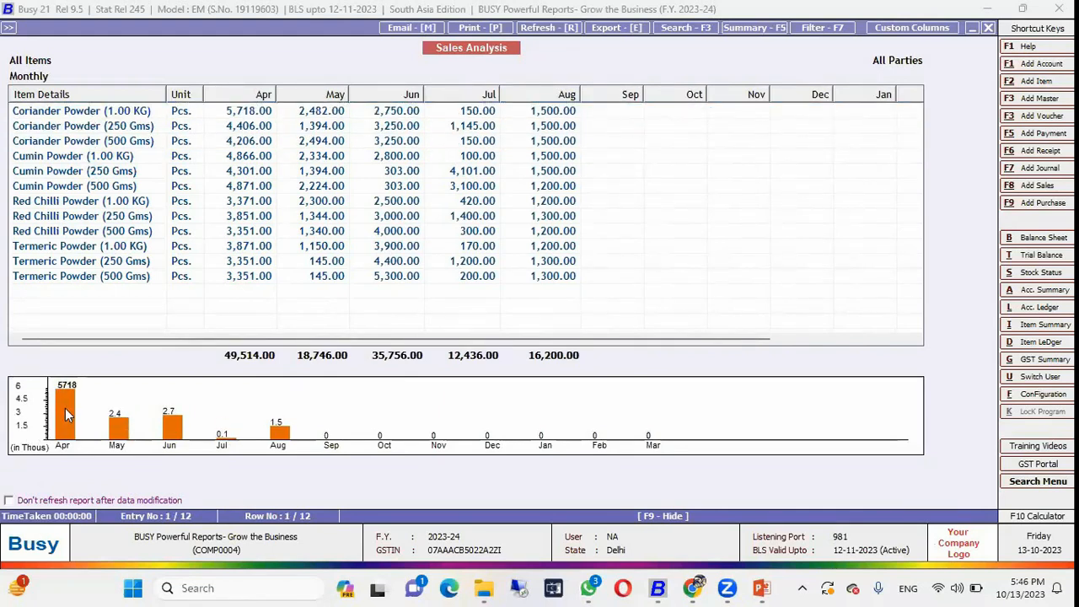
{"action": "mouse_move", "coordinate": [119, 428]}
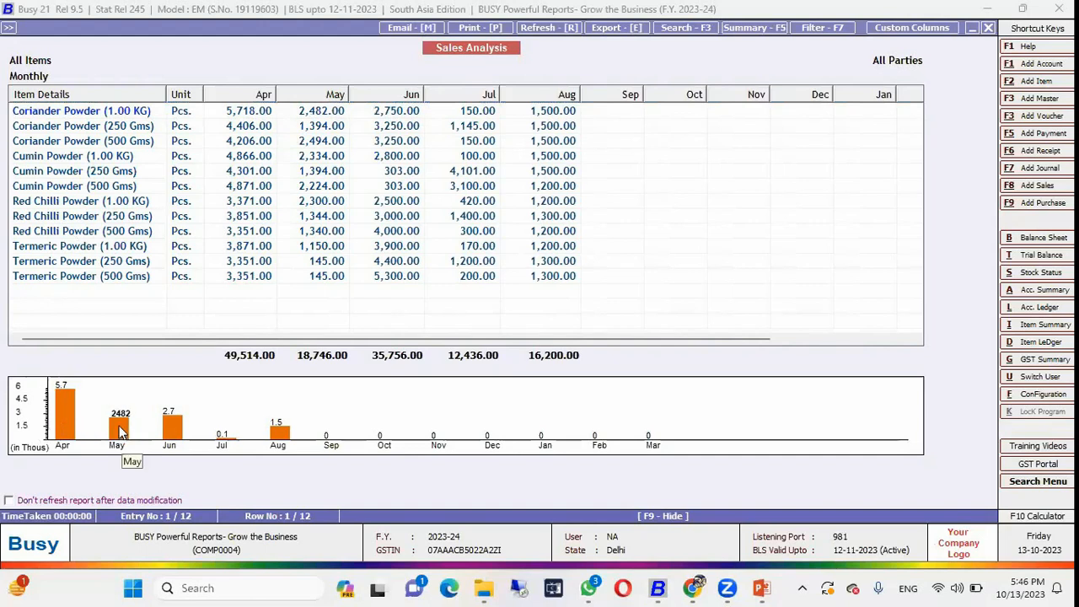
{"action": "mouse_move", "coordinate": [168, 427]}
{"action": "mouse_move", "coordinate": [65, 424]}
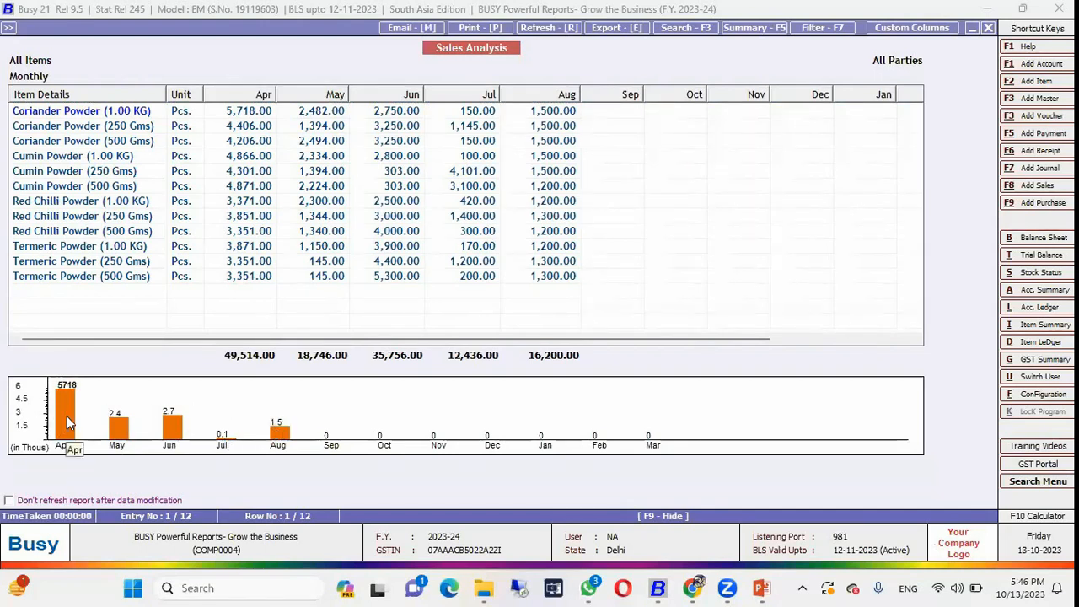
Enlarge the Sales Analysis graph, page through the items up to Termeric Powder (500 Gms), then close the graph and report
{"action": "double_click", "coordinate": [189, 392]}
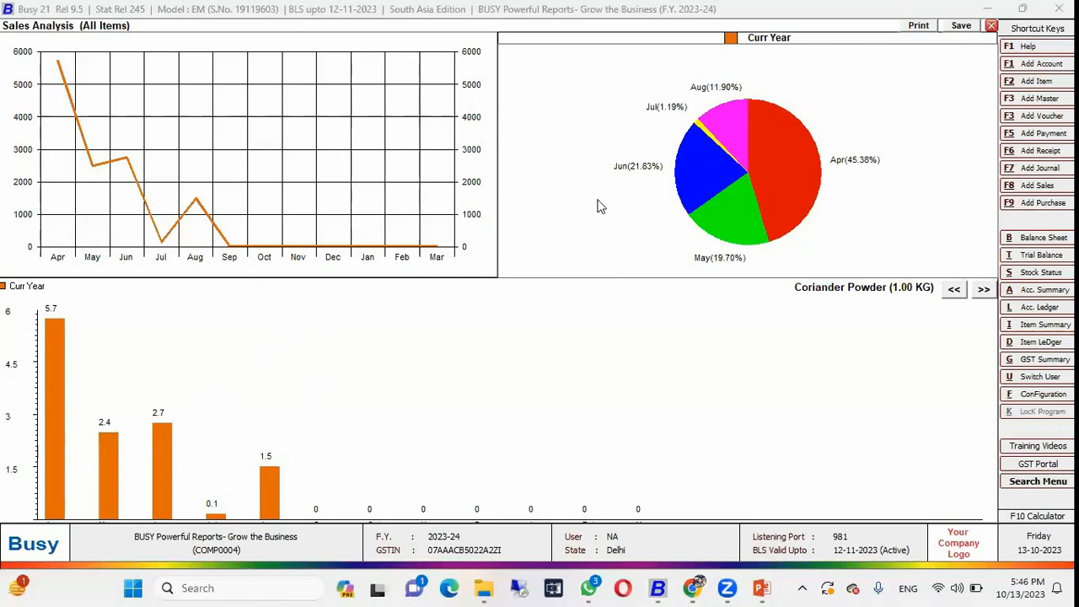
{"action": "left_click", "coordinate": [984, 291]}
{"action": "left_click", "coordinate": [985, 291]}
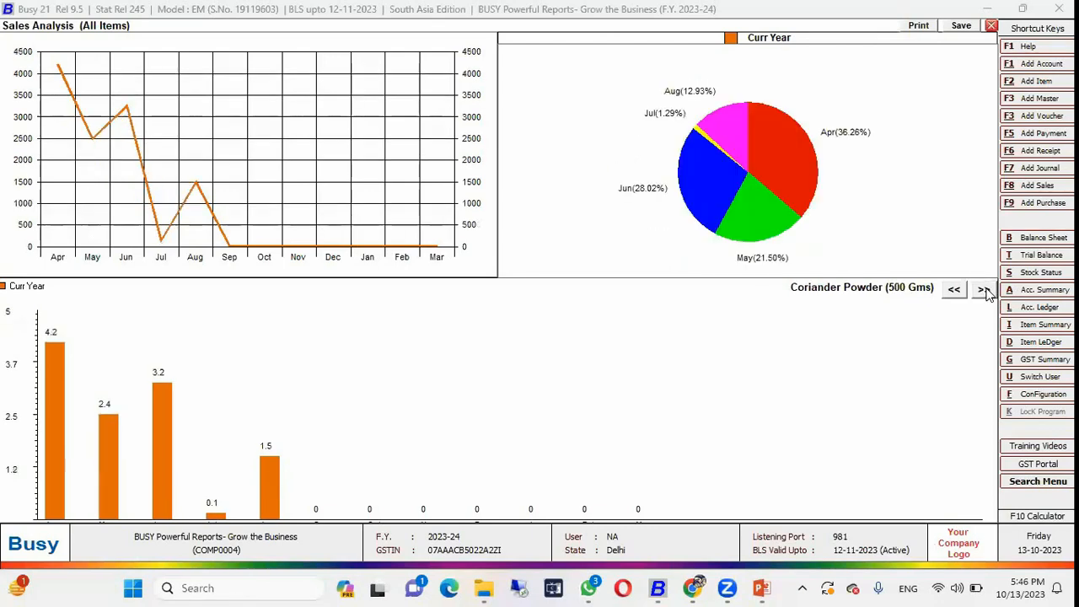
{"action": "left_click", "coordinate": [984, 291]}
{"action": "left_click", "coordinate": [985, 291]}
{"action": "left_click", "coordinate": [985, 291]}
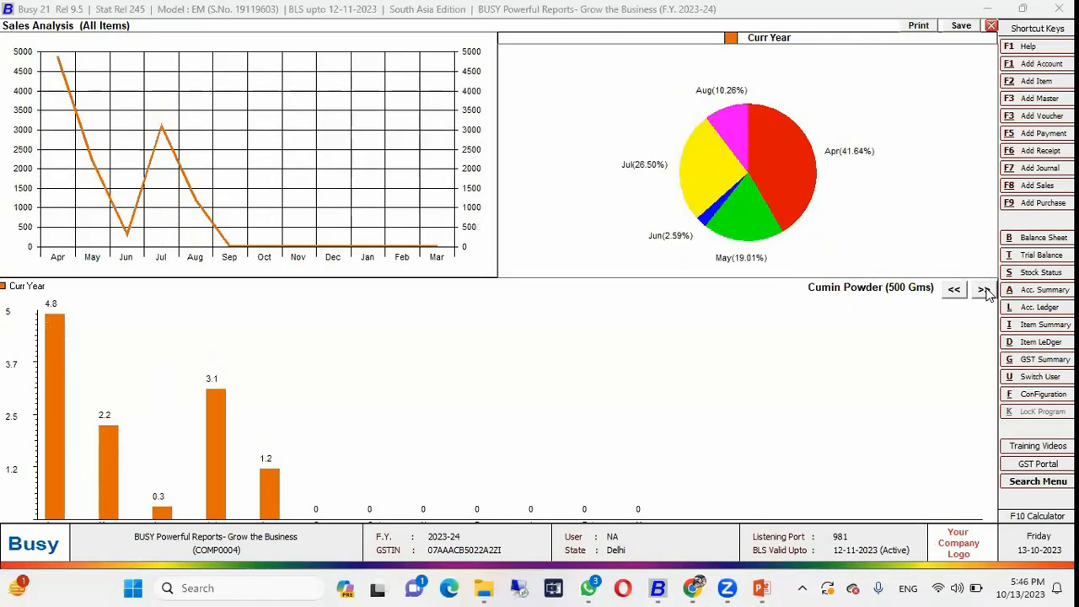
{"action": "left_click", "coordinate": [985, 291]}
{"action": "left_click", "coordinate": [985, 291]}
{"action": "left_click", "coordinate": [985, 291]}
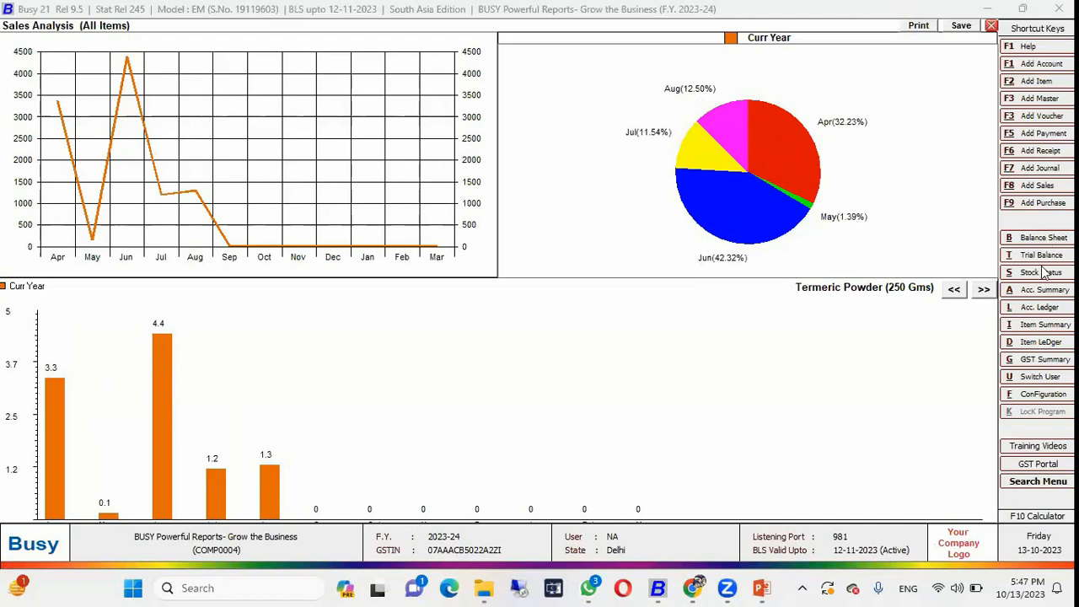
{"action": "left_click", "coordinate": [984, 290]}
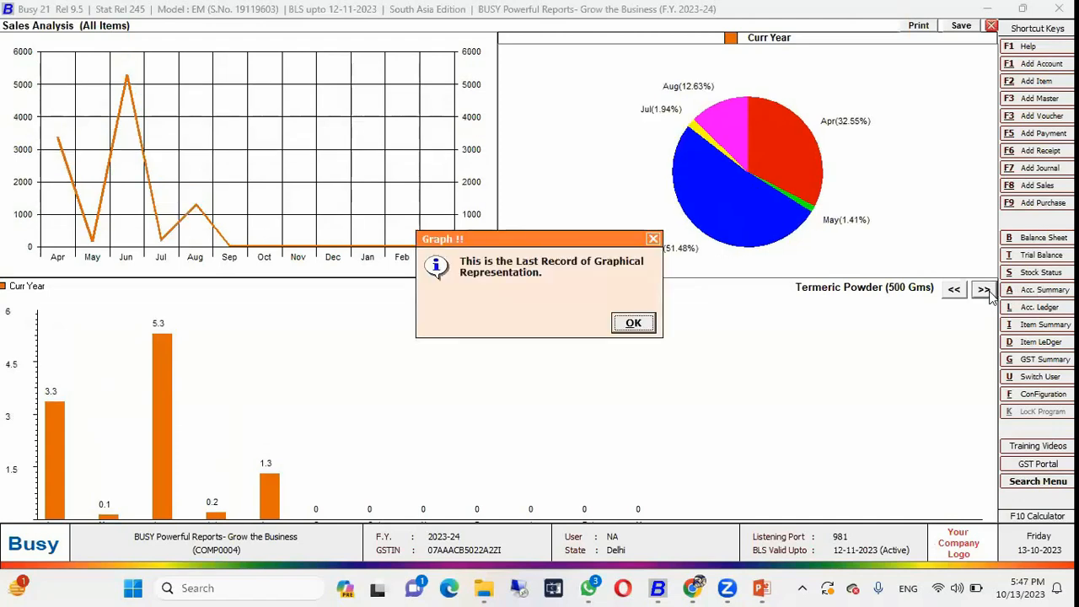
{"action": "left_click", "coordinate": [653, 239]}
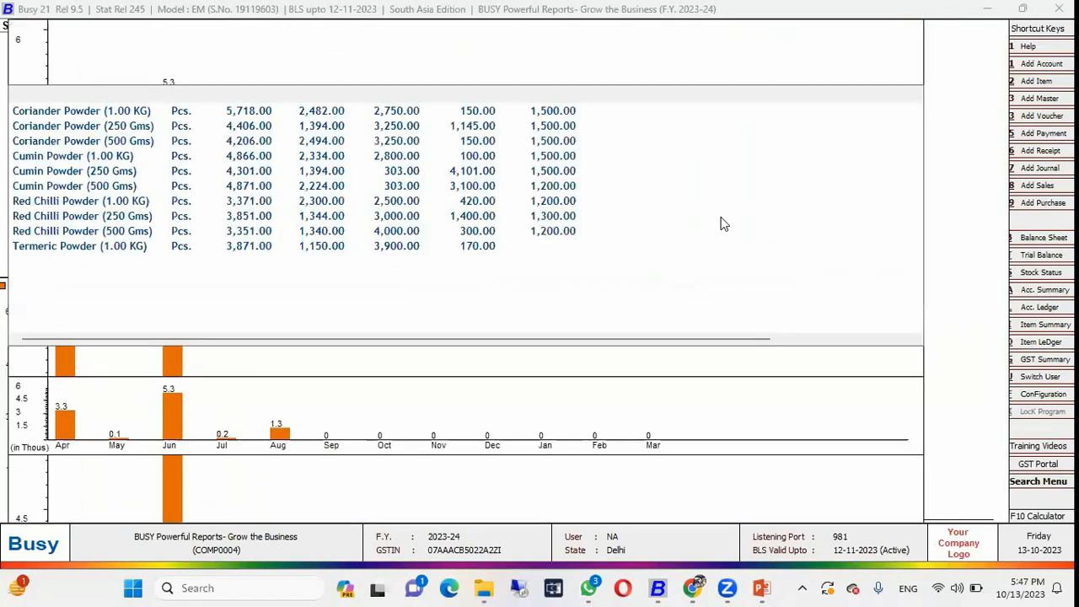
{"action": "key", "text": "Escape"}
{"action": "key", "text": "Escape"}
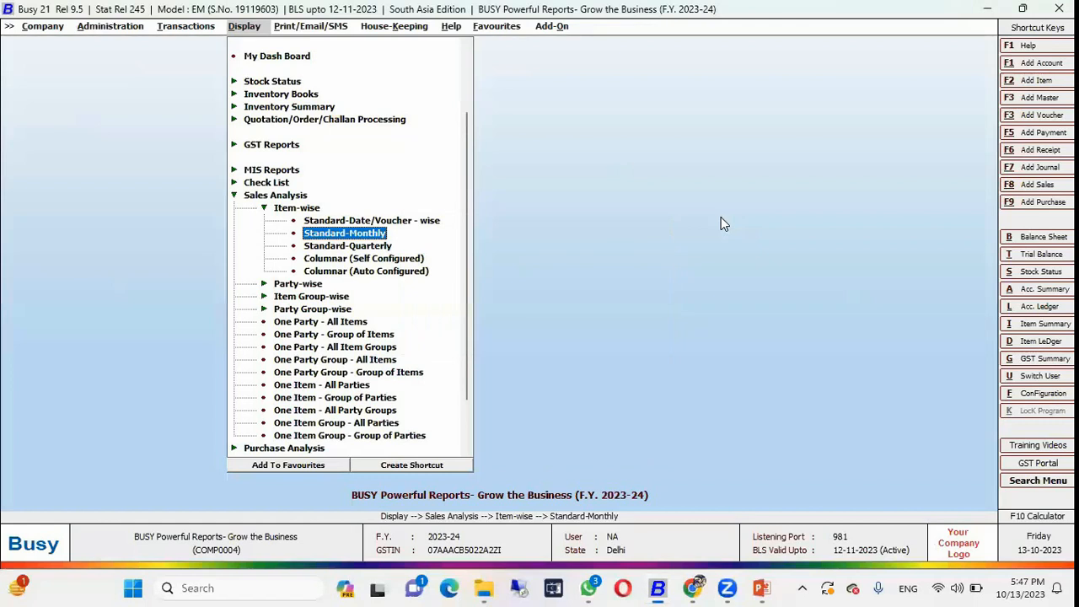
{"action": "key", "text": "Escape"}
Generate the party-wise Standard-Monthly Sales Analysis for all parties and all items
{"action": "key", "text": "Down"}
{"action": "key", "text": "Return"}
{"action": "key", "text": "Return"}
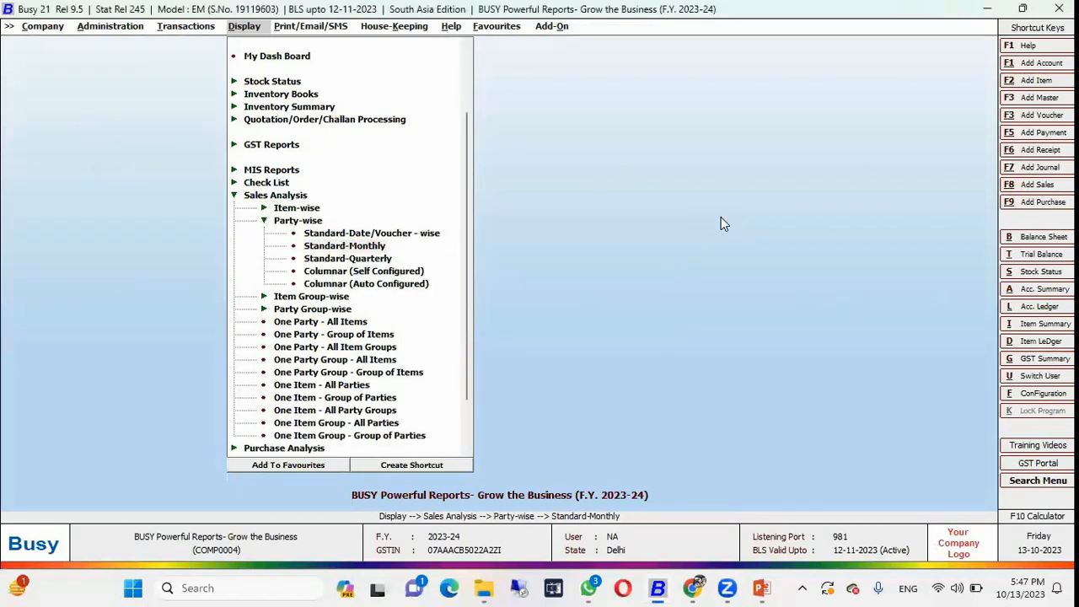
{"action": "key", "text": "Return"}
{"action": "key", "text": "Return"}
{"action": "key", "text": "Return"}
{"action": "key", "text": "Return"}
{"action": "key", "text": "F2"}
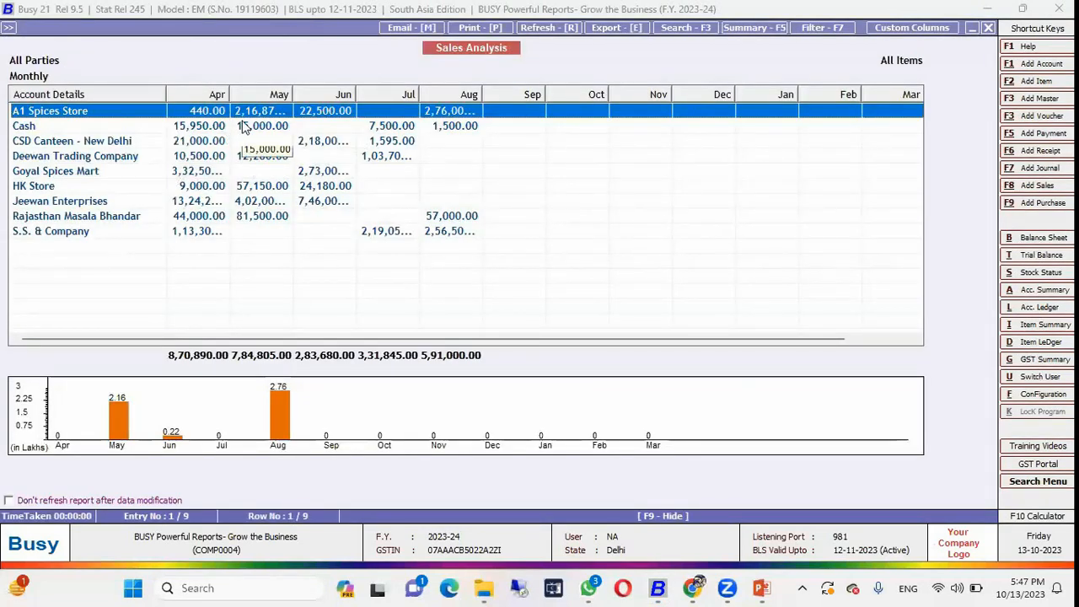
Go through the parties down to S.S. & Company and back up, examining each party's monthly sales chart
{"action": "key", "text": "Down"}
{"action": "key", "text": "Down"}
{"action": "key", "text": "Down"}
{"action": "key", "text": "Down"}
{"action": "key", "text": "Down"}
{"action": "key", "text": "Down"}
{"action": "key", "text": "Down"}
{"action": "key", "text": "Down"}
{"action": "key", "text": "Down"}
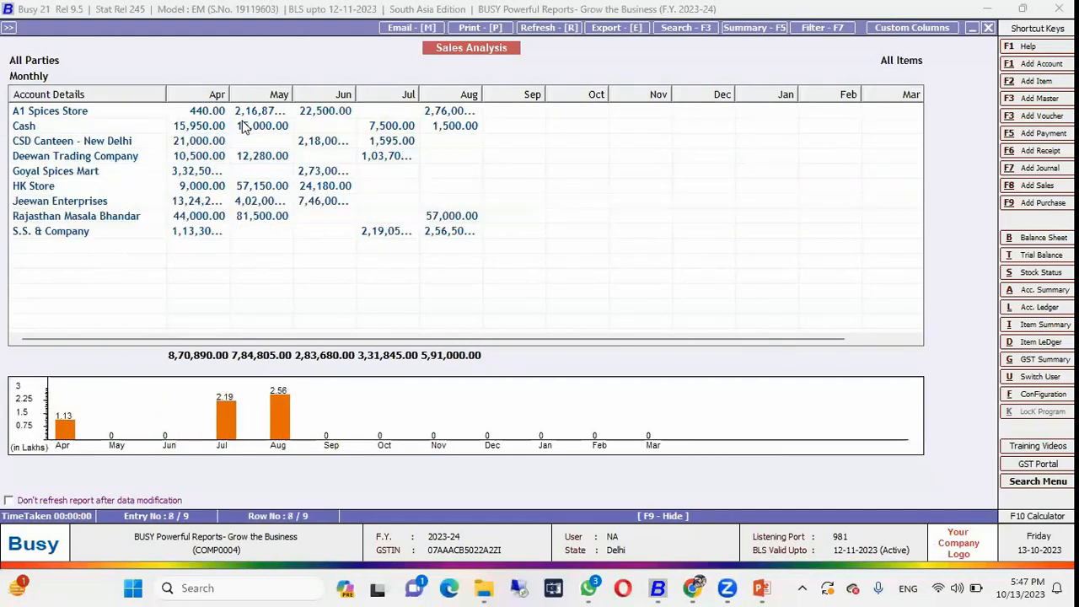
{"action": "key", "text": "Up"}
{"action": "key", "text": "Up"}
{"action": "key", "text": "Up"}
{"action": "key", "text": "Up"}
{"action": "key", "text": "Up"}
{"action": "key", "text": "Up"}
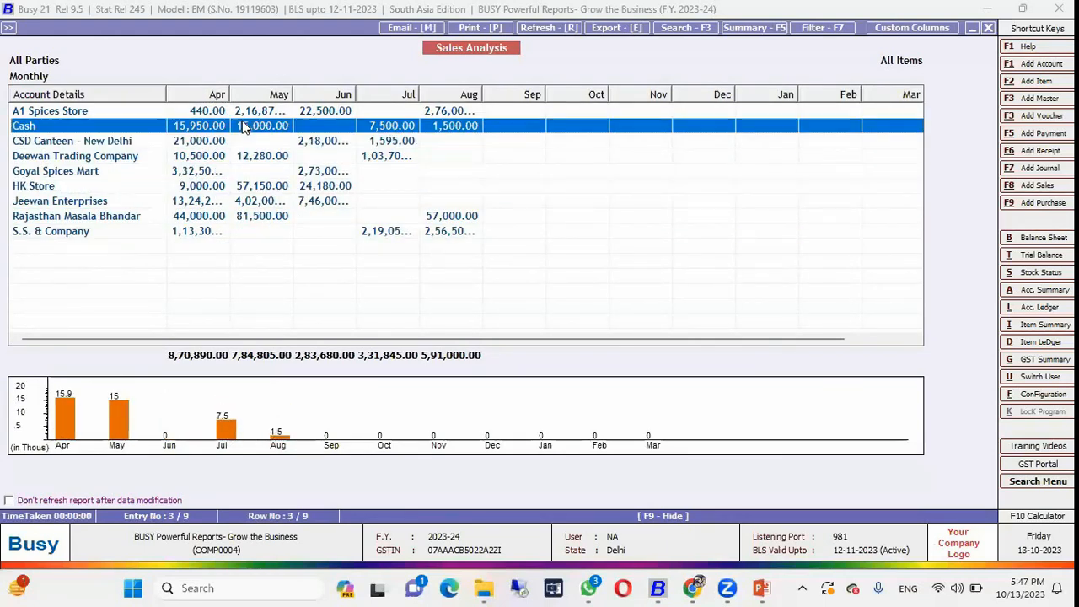
Open the enlarged sales graphs for A1 Spices Store, then close them and the party-wise monthly report
{"action": "left_click", "coordinate": [219, 407]}
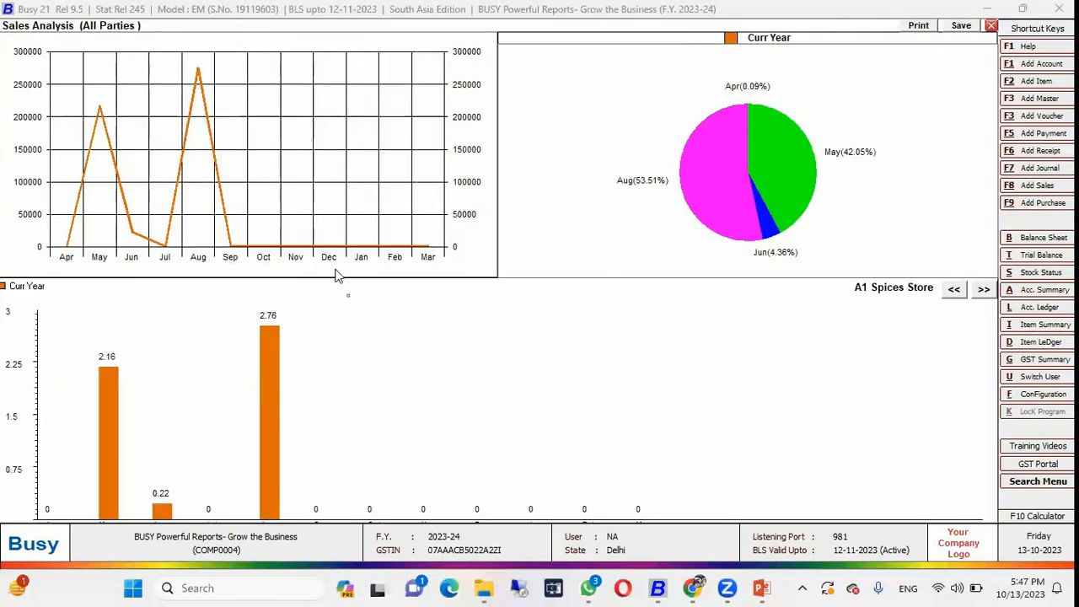
{"action": "left_click", "coordinate": [689, 213]}
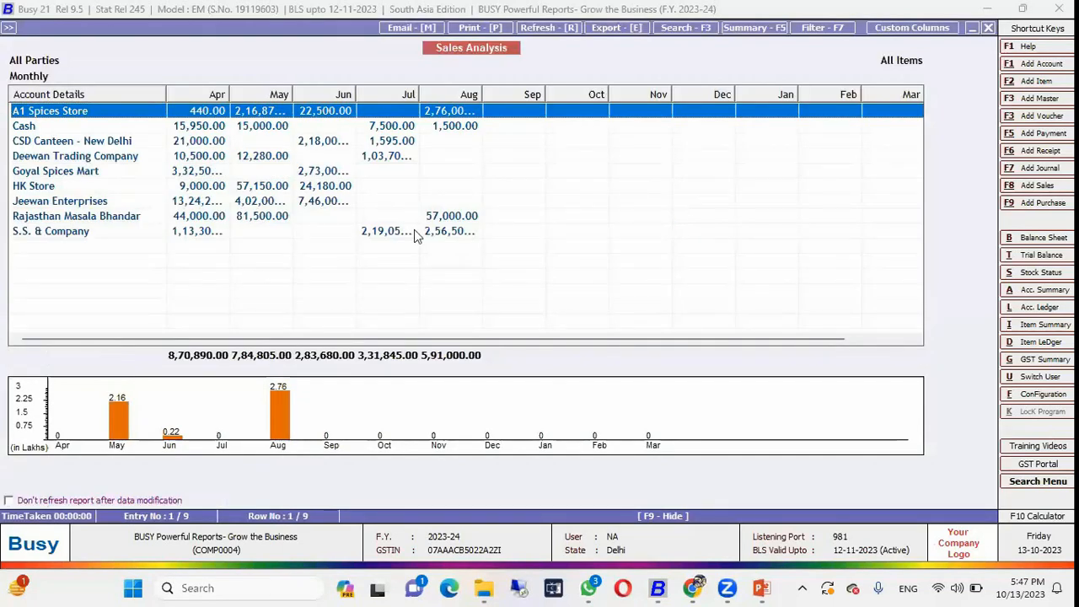
{"action": "key", "text": "Escape"}
{"action": "key", "text": "Escape"}
{"action": "key", "text": "Escape"}
{"action": "key", "text": "Escape"}
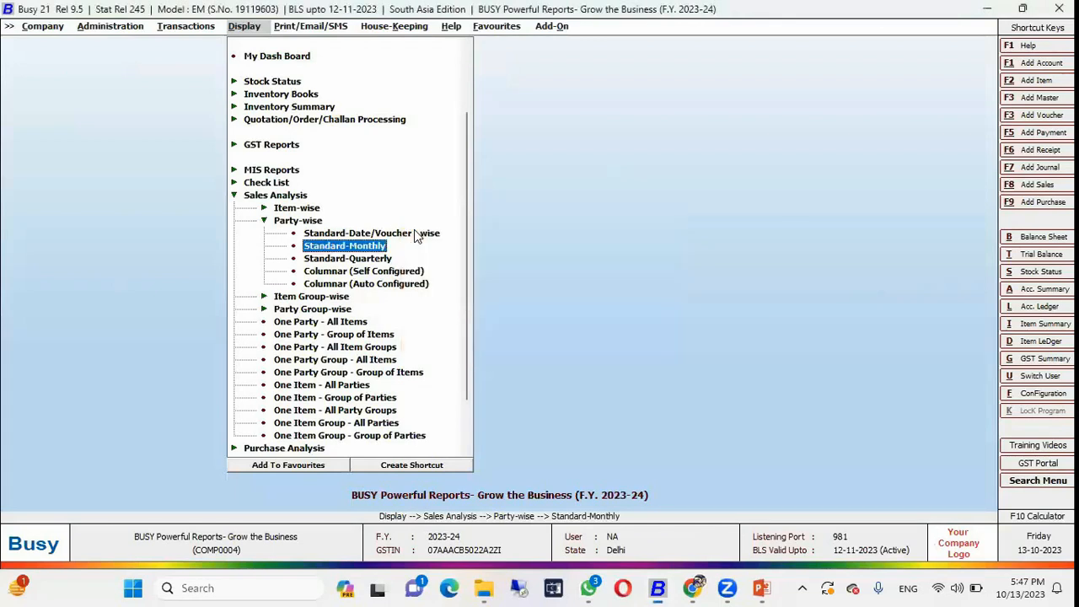
Generate the party-wise Standard-Quarterly Sales Analysis for all parties and all items
{"action": "key", "text": "Down"}
{"action": "key", "text": "Return"}
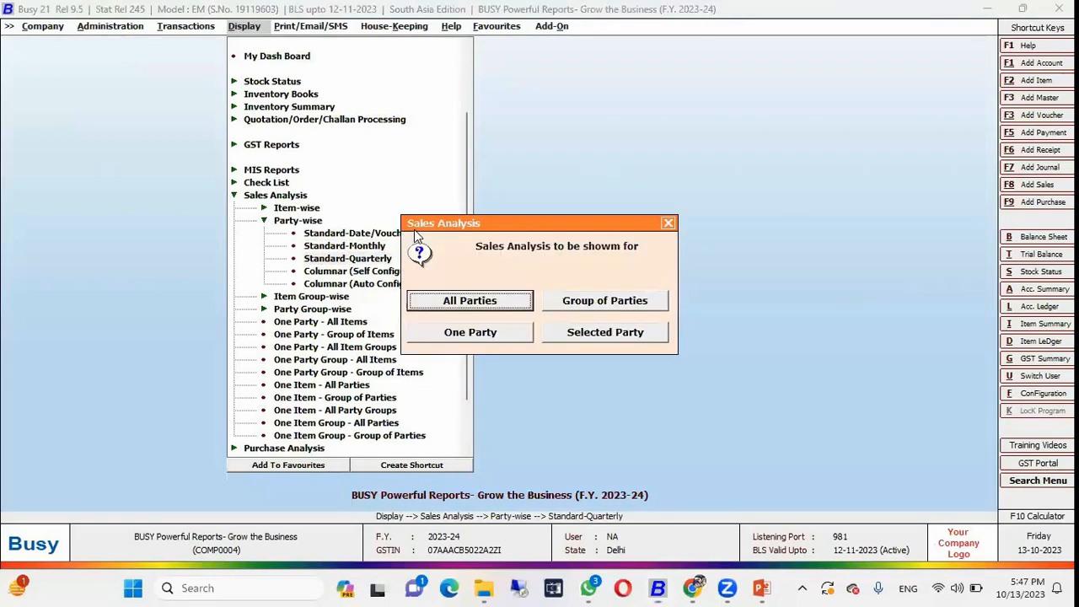
{"action": "key", "text": "Escape"}
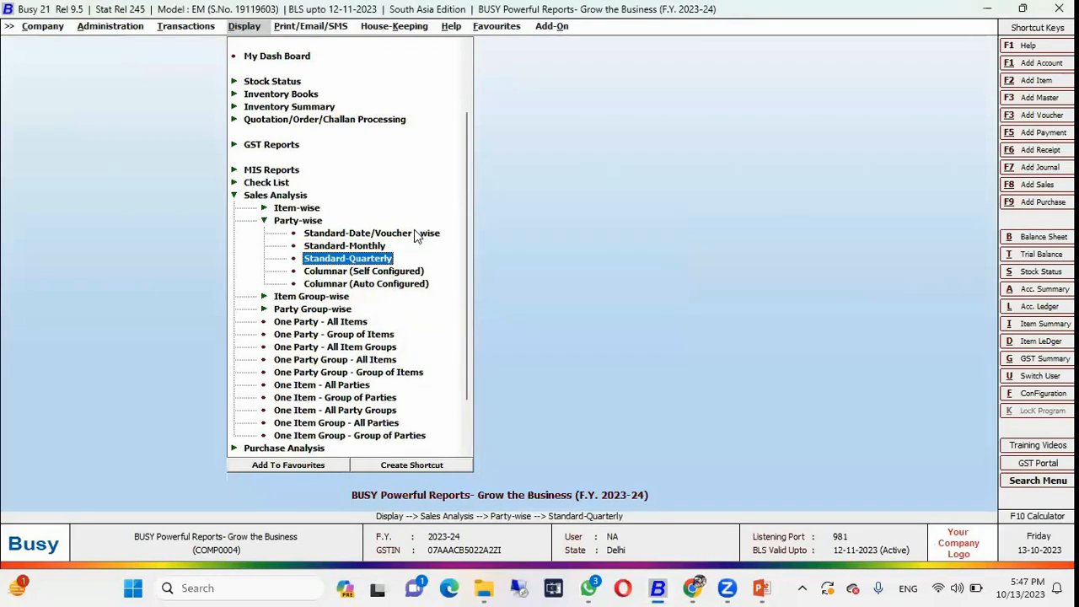
{"action": "key", "text": "Return"}
{"action": "key", "text": "Return"}
{"action": "key", "text": "Return"}
{"action": "key", "text": "Return"}
{"action": "key", "text": "Return"}
{"action": "key", "text": "Return"}
{"action": "key", "text": "F2"}
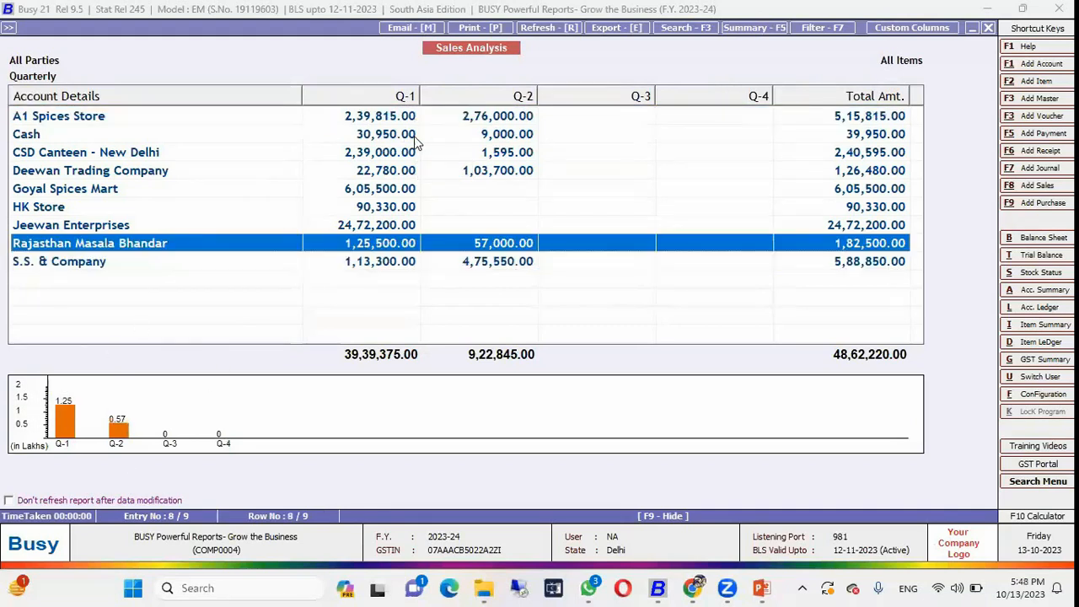
Examine the quarterly charts of the parties from Rajasthan Masala Bhandar up to A1 Spices Store, then close the report
{"action": "key", "text": "Up"}
{"action": "key", "text": "Up"}
{"action": "key", "text": "Up"}
{"action": "key", "text": "Up"}
{"action": "key", "text": "Up"}
{"action": "key", "text": "Up"}
{"action": "key", "text": "Up"}
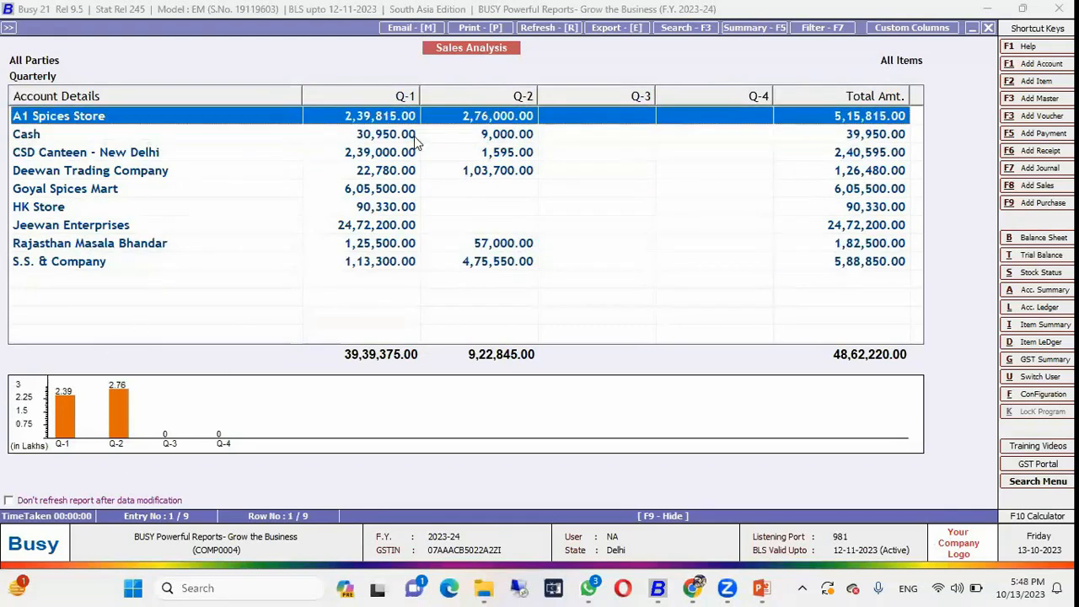
{"action": "key", "text": "Escape"}
{"action": "key", "text": "Escape"}
Generate the item-wise quarterly Purchase Analysis for all items and all parties
{"action": "key", "text": "Up"}
{"action": "key", "text": "Up"}
{"action": "key", "text": "Up"}
{"action": "key", "text": "Left"}
{"action": "key", "text": "Up"}
{"action": "key", "text": "Up"}
{"action": "key", "text": "Left"}
{"action": "key", "text": "Down"}
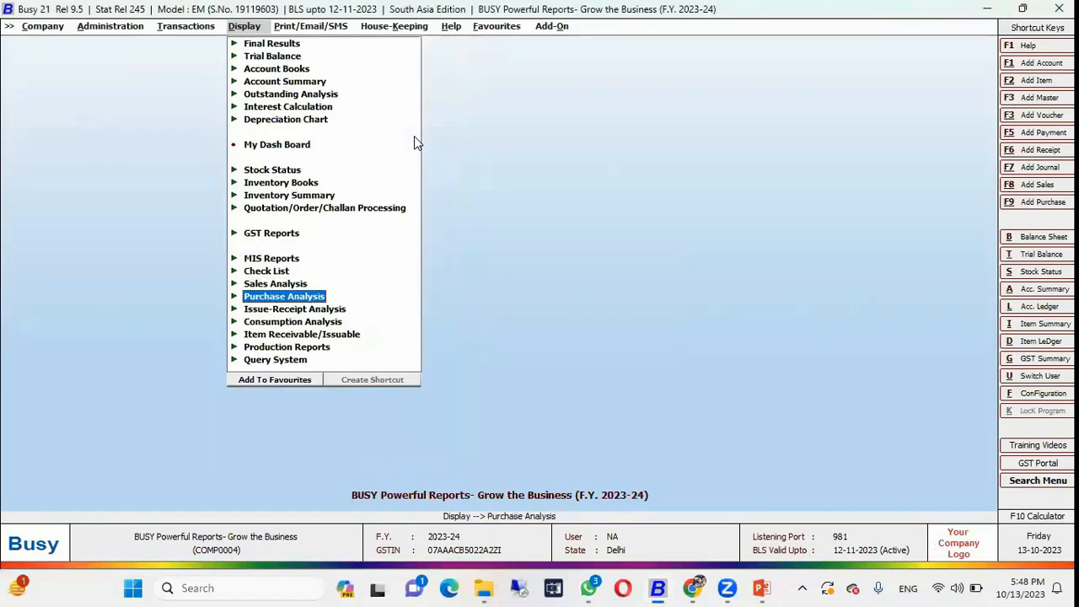
{"action": "key", "text": "Right"}
{"action": "key", "text": "Down"}
{"action": "key", "text": "Down"}
{"action": "key", "text": "Up"}
{"action": "key", "text": "Up"}
{"action": "key", "text": "Right"}
{"action": "key", "text": "Down"}
{"action": "key", "text": "Down"}
{"action": "key", "text": "Return"}
{"action": "key", "text": "Return"}
{"action": "key", "text": "Return"}
{"action": "key", "text": "Return"}
{"action": "key", "text": "F2"}
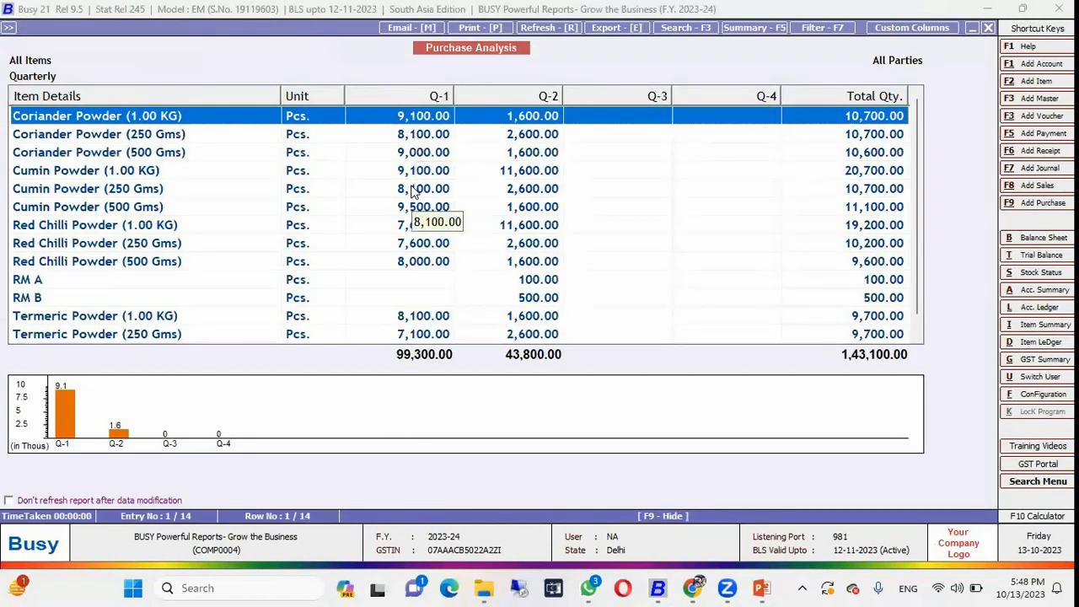
Go through the items from Coriander Powder to Termeric Powder and back up to Cumin Powder, examining each item's quarterly purchase chart
{"action": "key", "text": "Down"}
{"action": "key", "text": "Down"}
{"action": "key", "text": "Down"}
{"action": "key", "text": "Up"}
{"action": "key", "text": "Up"}
{"action": "key", "text": "Up"}
{"action": "key", "text": "Down"}
{"action": "key", "text": "Down"}
{"action": "key", "text": "Down"}
{"action": "key", "text": "Down"}
{"action": "key", "text": "Down"}
{"action": "key", "text": "Down"}
{"action": "key", "text": "Down"}
{"action": "key", "text": "Down"}
{"action": "key", "text": "Down"}
{"action": "key", "text": "Down"}
{"action": "key", "text": "Down"}
{"action": "key", "text": "Down"}
{"action": "key", "text": "Down"}
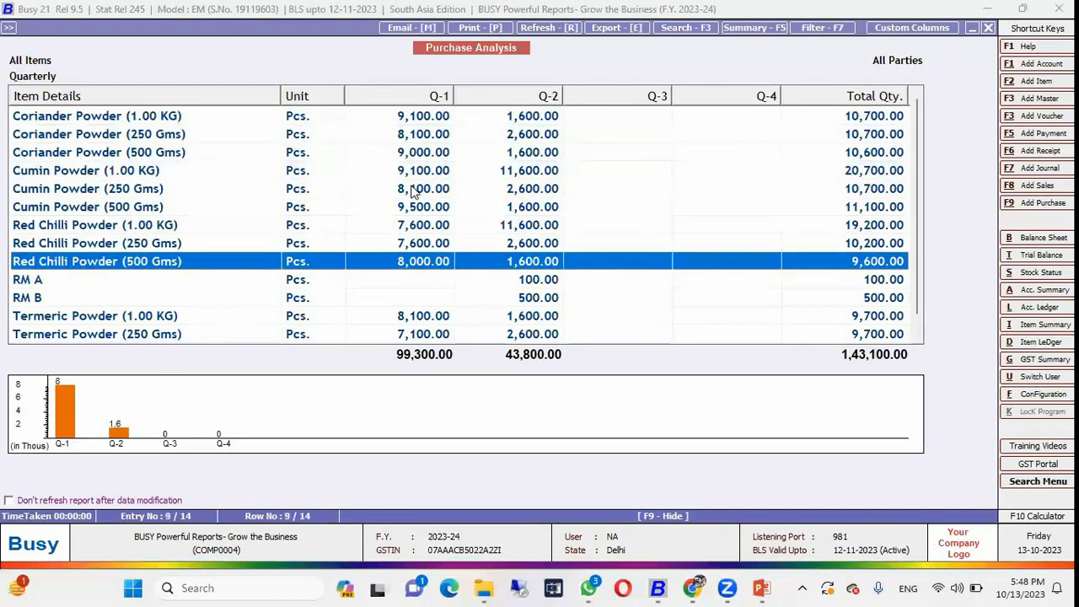
{"action": "key", "text": "Up"}
{"action": "key", "text": "Up"}
{"action": "key", "text": "Up"}
{"action": "key", "text": "Up"}
{"action": "key", "text": "Up"}
{"action": "key", "text": "Up"}
{"action": "key", "text": "Up"}
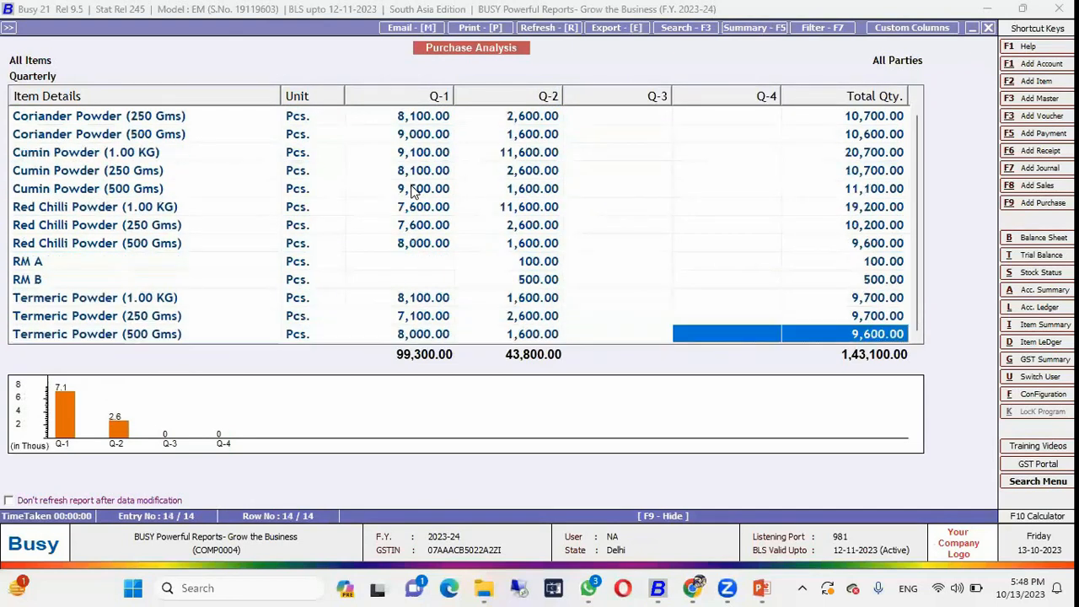
{"action": "key", "text": "Up"}
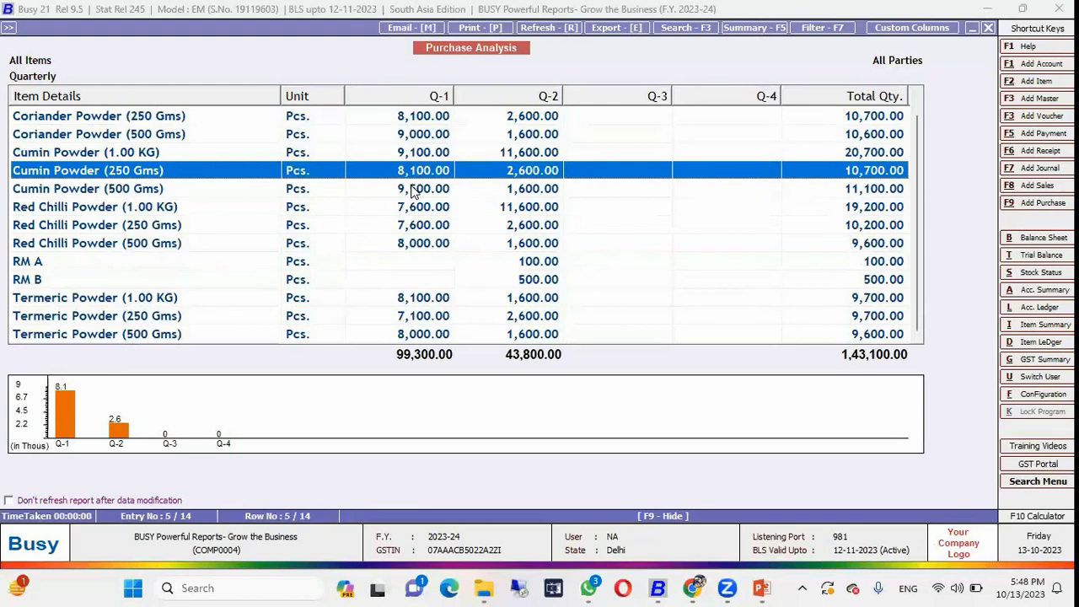
Open the enlarged purchase graphs for Cumin Powder (250 Gms), advance through the items to RM A, then close the graphs and report
{"action": "double_click", "coordinate": [231, 410]}
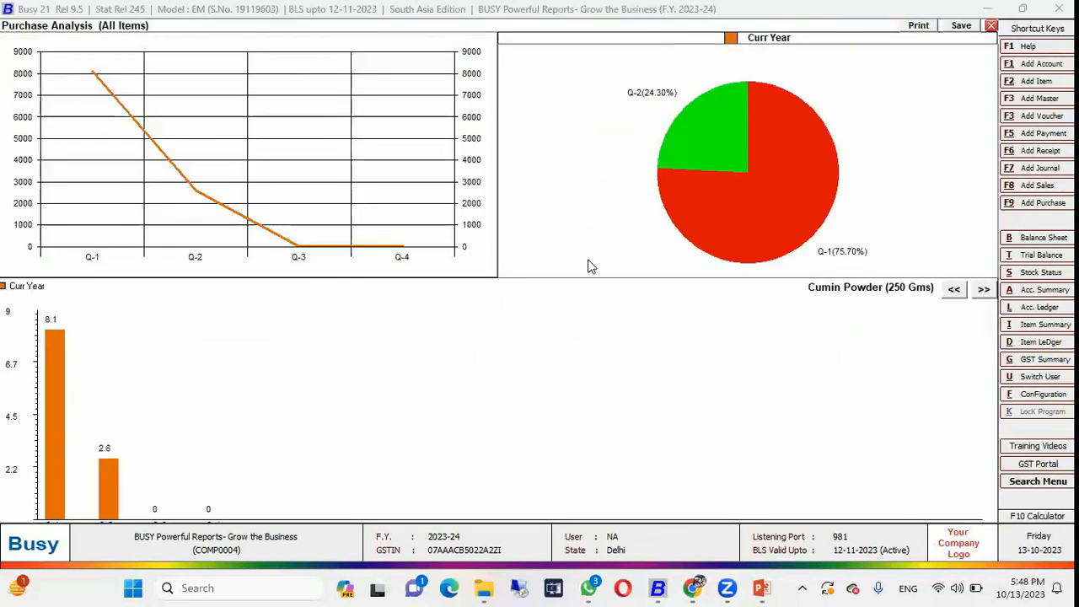
{"action": "left_click", "coordinate": [979, 290]}
{"action": "left_click", "coordinate": [980, 290]}
{"action": "left_click", "coordinate": [980, 290]}
{"action": "left_click", "coordinate": [979, 290]}
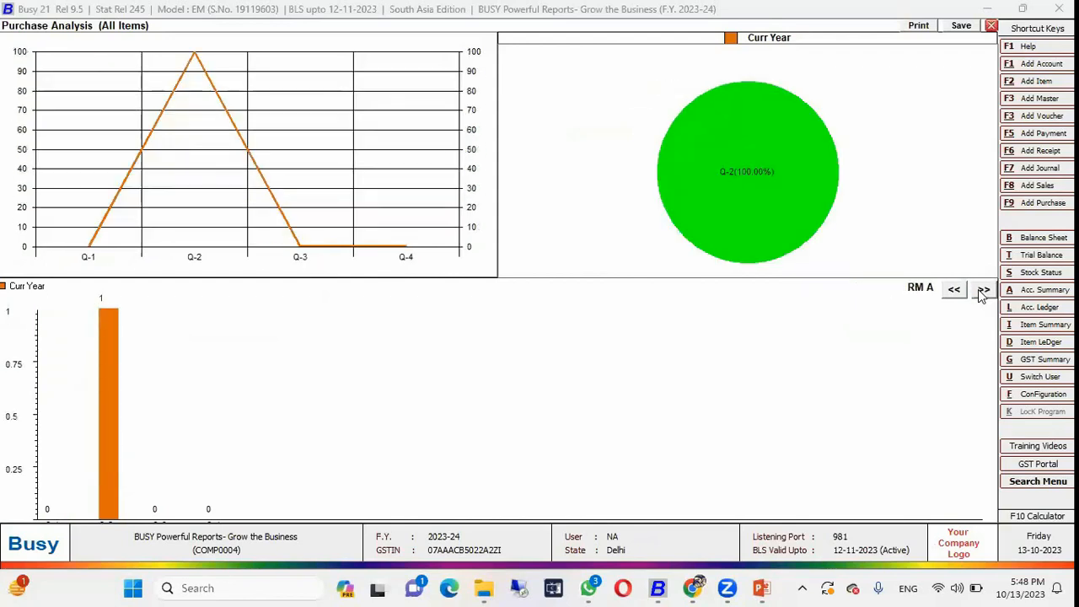
{"action": "key", "text": "Escape"}
{"action": "key", "text": "Escape"}
{"action": "key", "text": "Escape"}
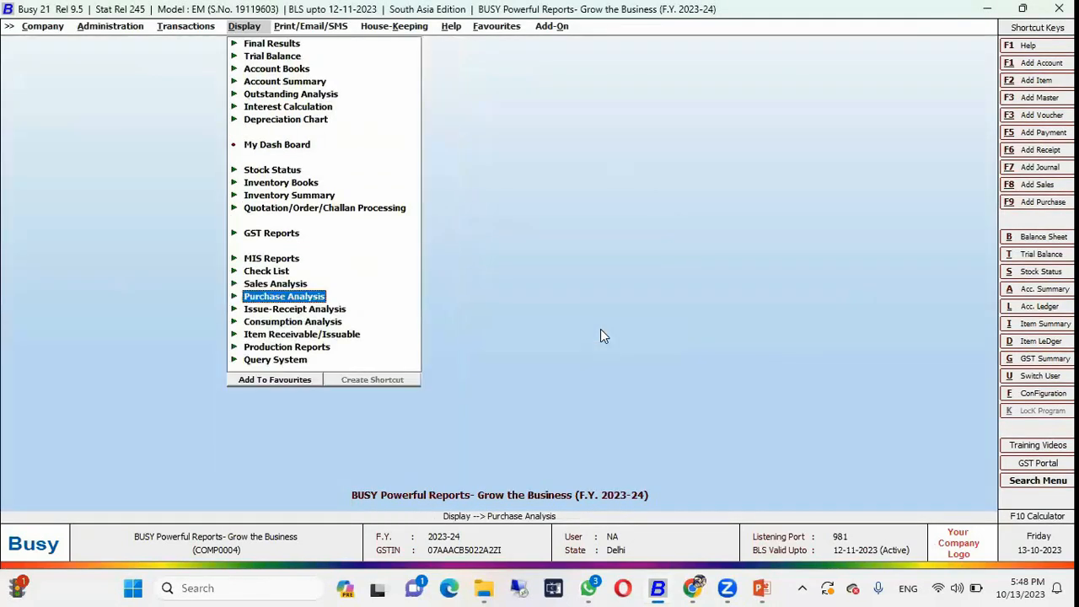
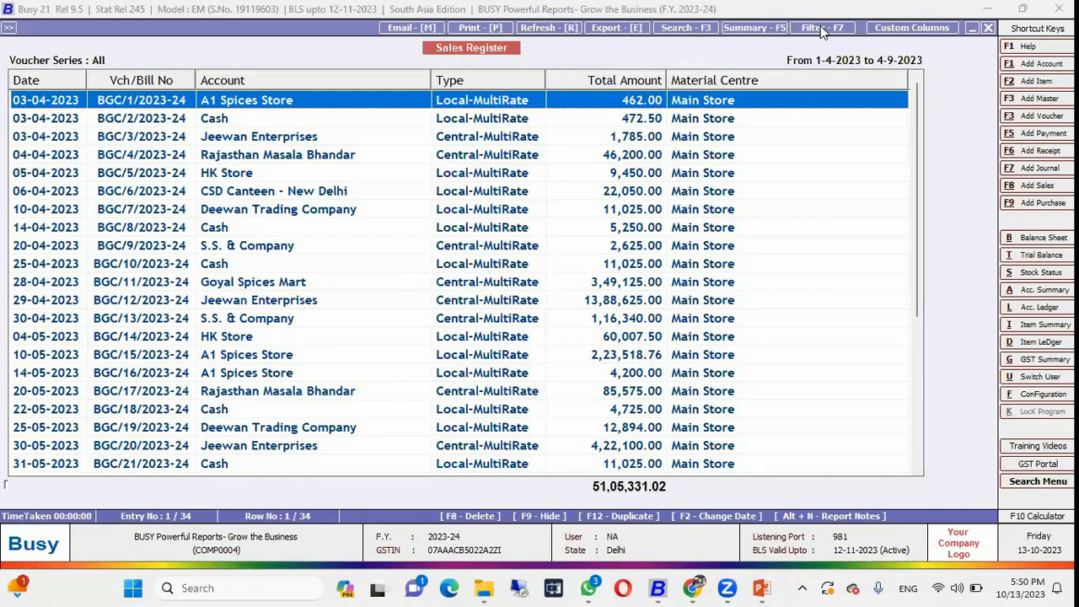
Start a new custom column format named CR for the Sales Register
{"action": "left_click", "coordinate": [910, 30]}
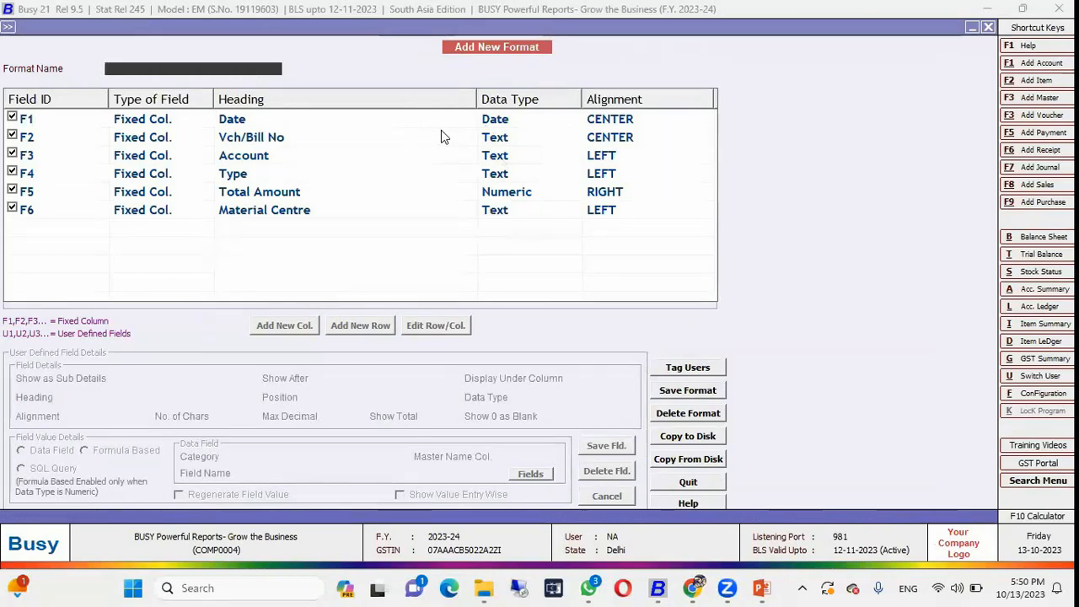
{"action": "type", "text": "CR"}
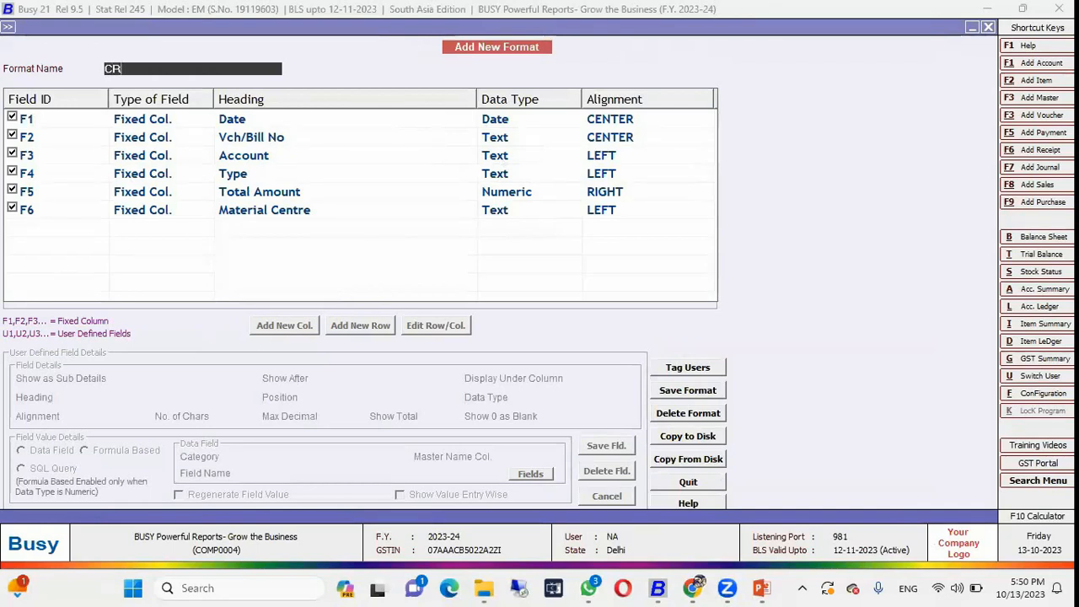
{"action": "key", "text": "Return"}
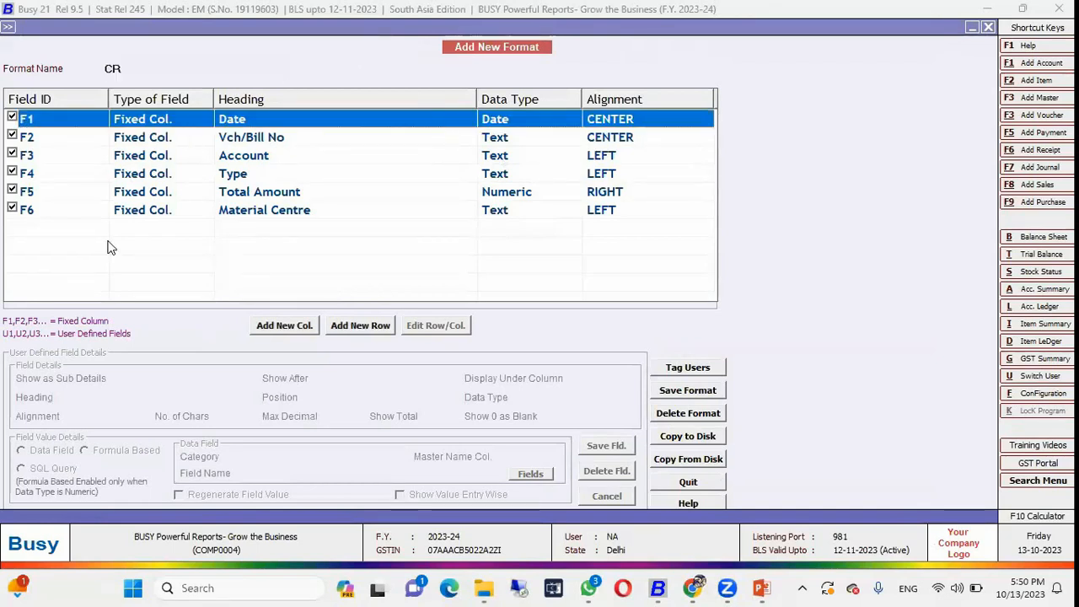
Add a new column headed "Mobile No." to the format, positioned after F3
{"action": "left_click", "coordinate": [290, 329]}
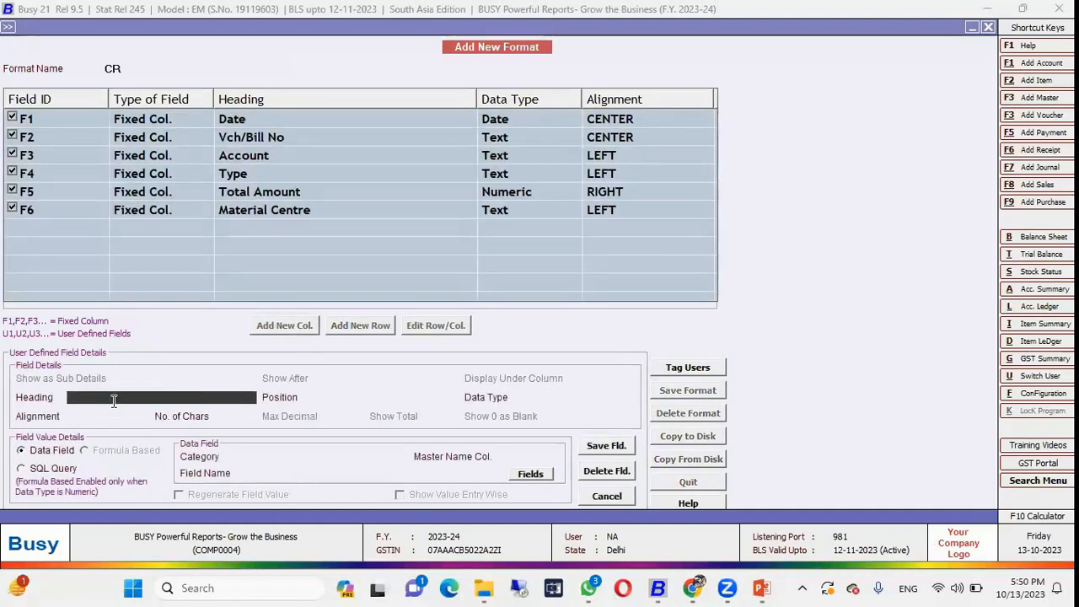
{"action": "type", "text": "Mobile No."}
{"action": "key", "text": "Return"}
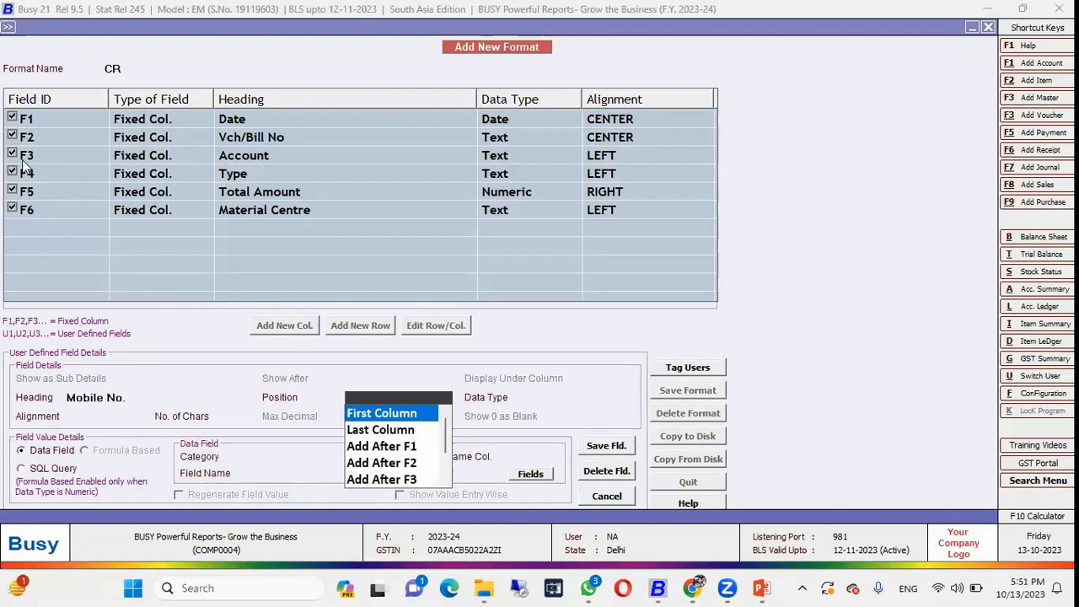
{"action": "key", "text": "Down"}
{"action": "key", "text": "Down"}
{"action": "key", "text": "Down"}
{"action": "key", "text": "Down"}
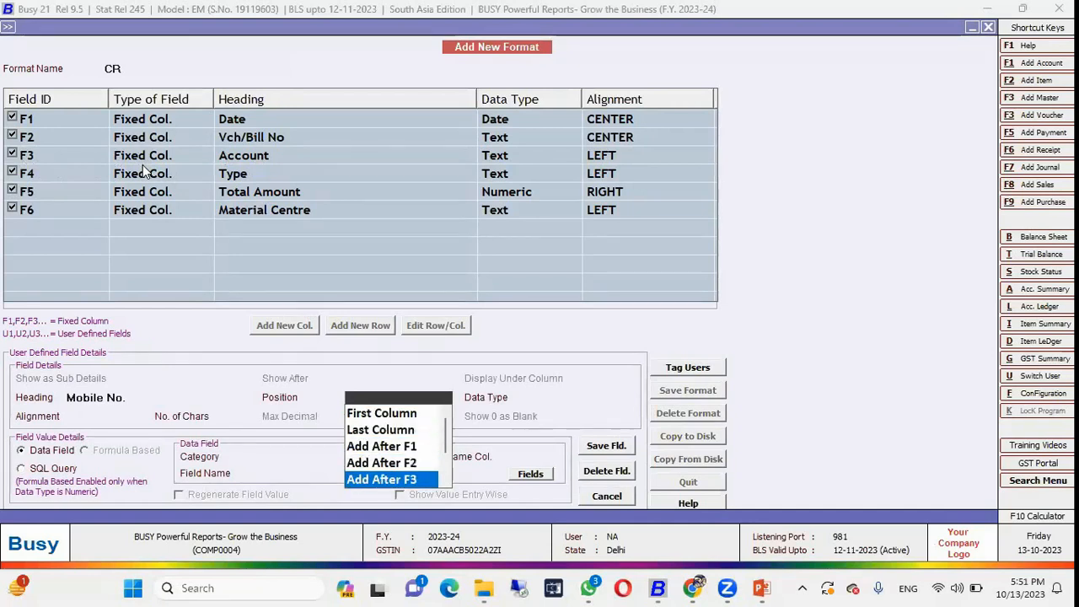
{"action": "key", "text": "Return"}
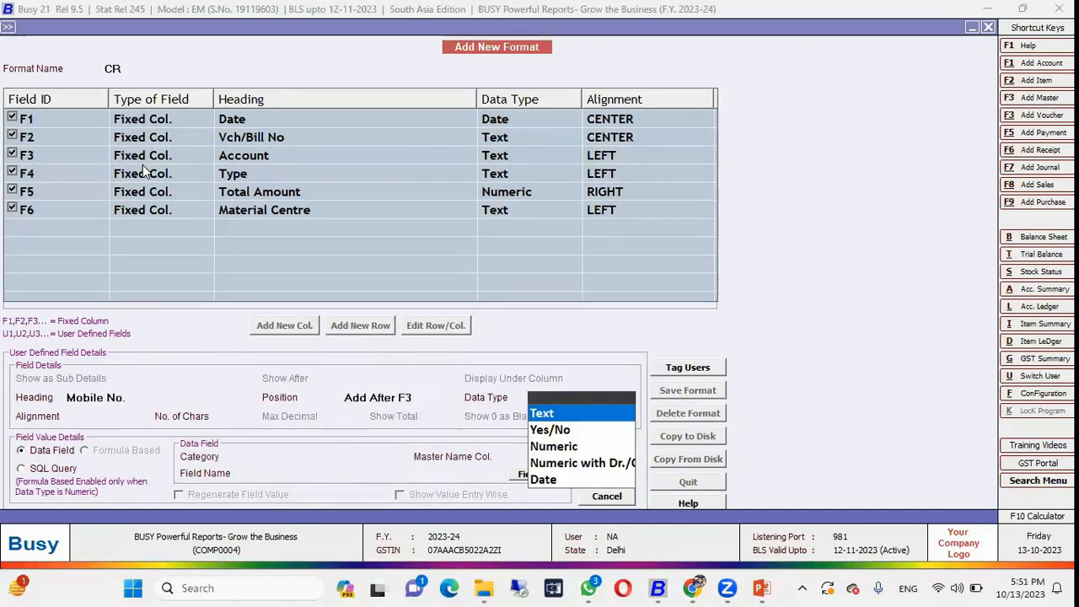
Set the Mobile No. column to Text data type, CENTER alignment and 20 characters
{"action": "key", "text": "Down"}
{"action": "key", "text": "Down"}
{"action": "key", "text": "Down"}
{"action": "key", "text": "Down"}
{"action": "key", "text": "Up"}
{"action": "key", "text": "Up"}
{"action": "key", "text": "Up"}
{"action": "key", "text": "Up"}
{"action": "key", "text": "Return"}
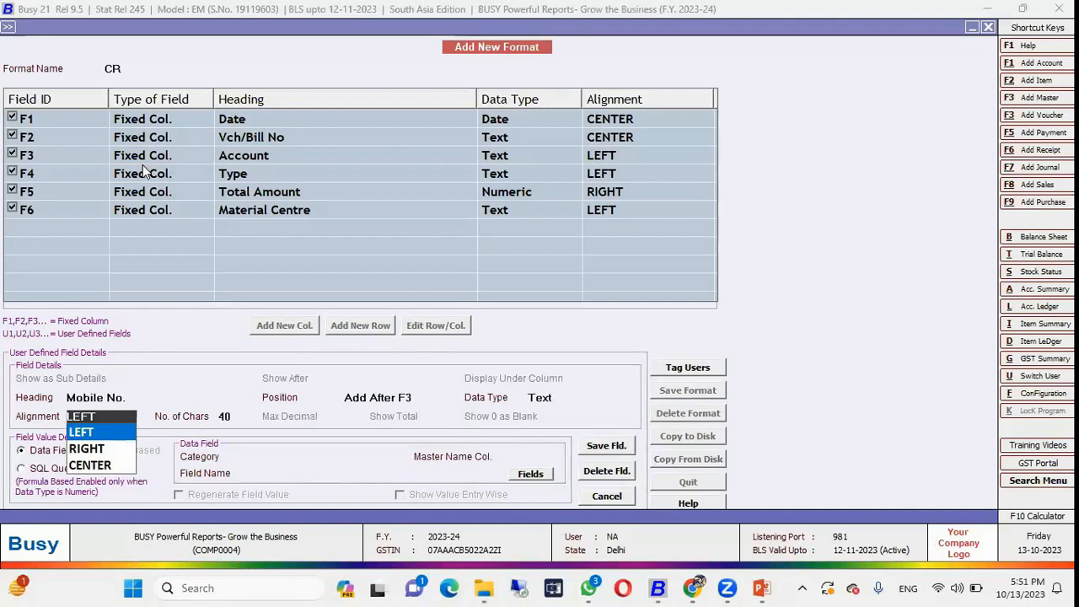
{"action": "key", "text": "Down"}
{"action": "key", "text": "Down"}
{"action": "key", "text": "Return"}
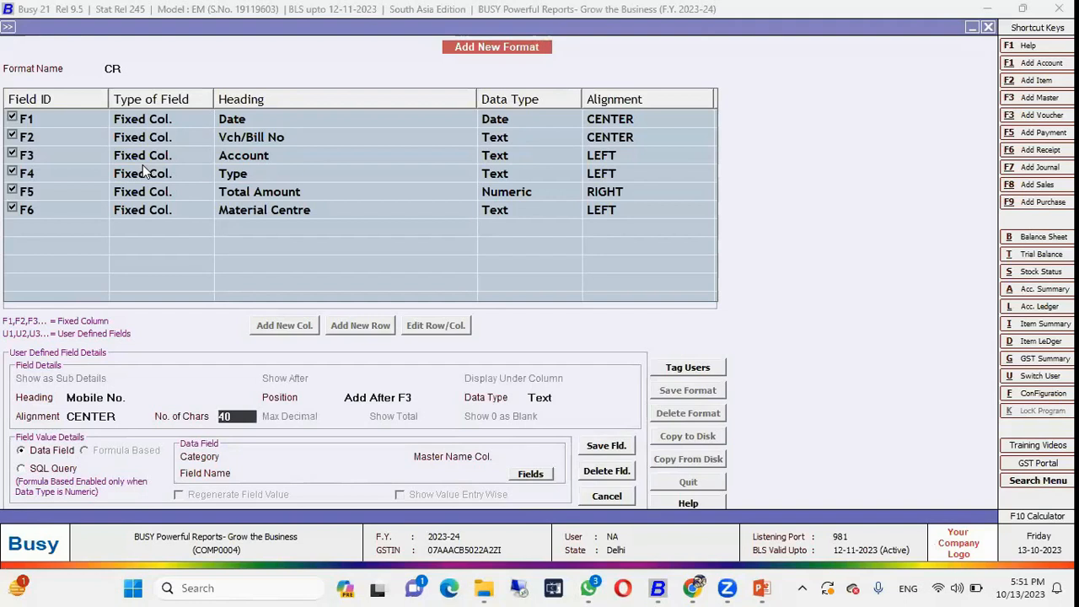
{"action": "type", "text": "20"}
{"action": "key", "text": "Return"}
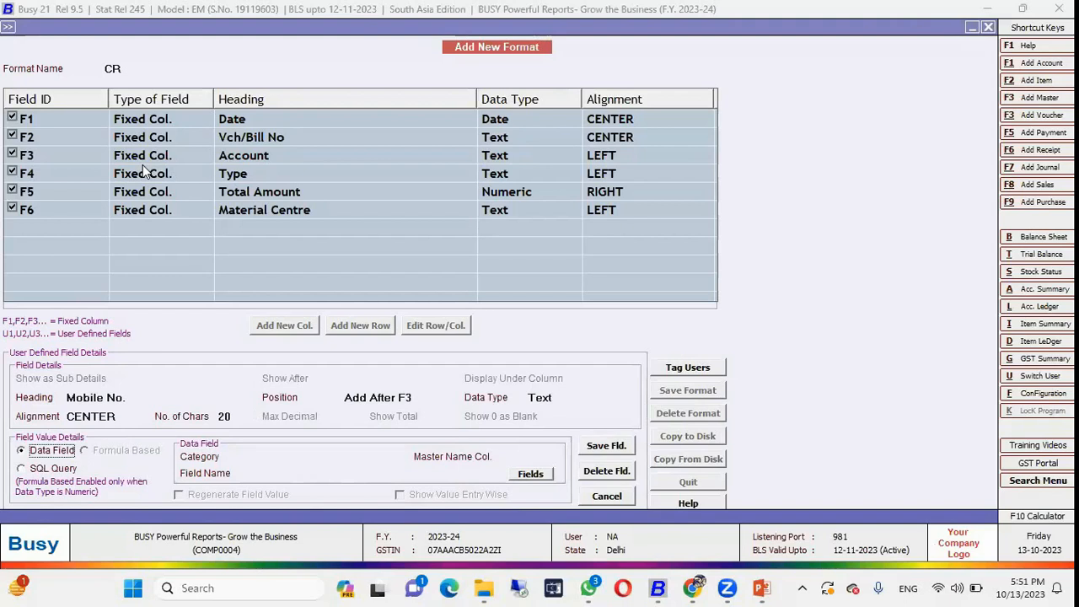
Set the column's data field category to Account Master with F3 as the account name column
{"action": "left_click", "coordinate": [262, 457]}
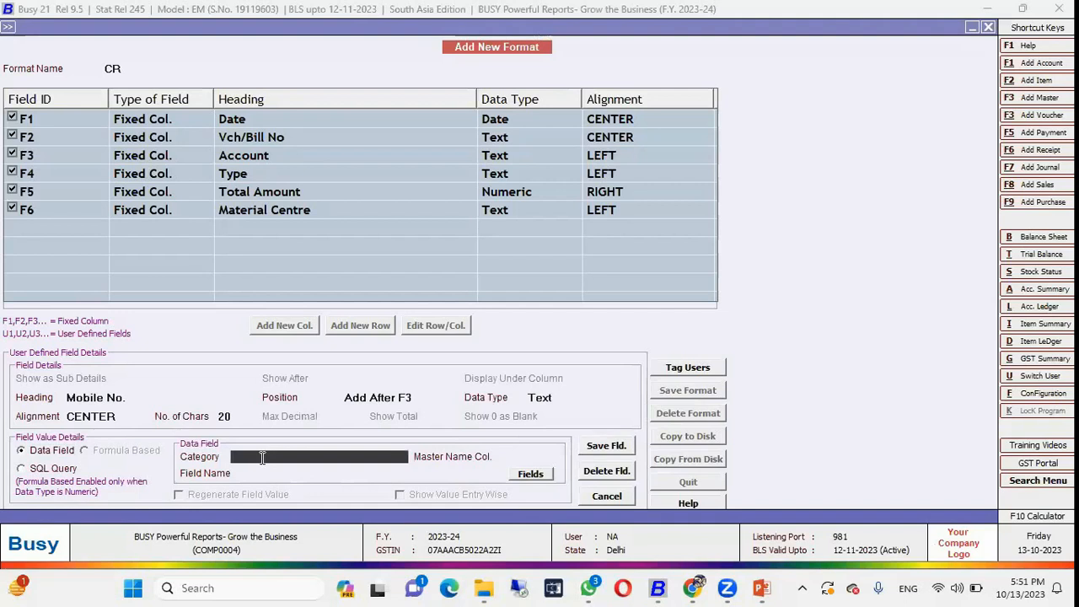
{"action": "key", "text": "space"}
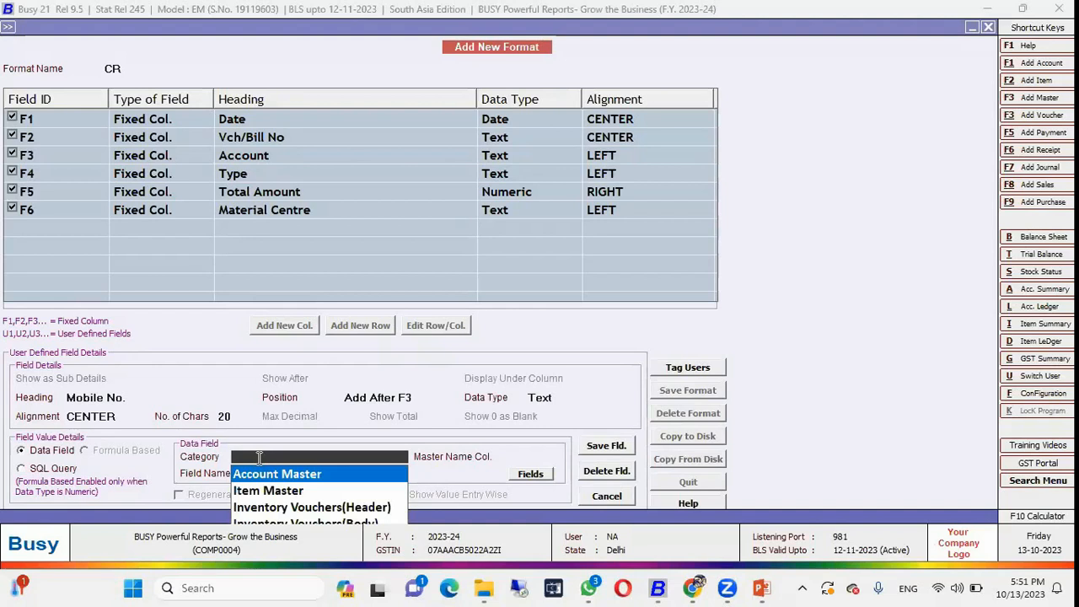
{"action": "key", "text": "Return"}
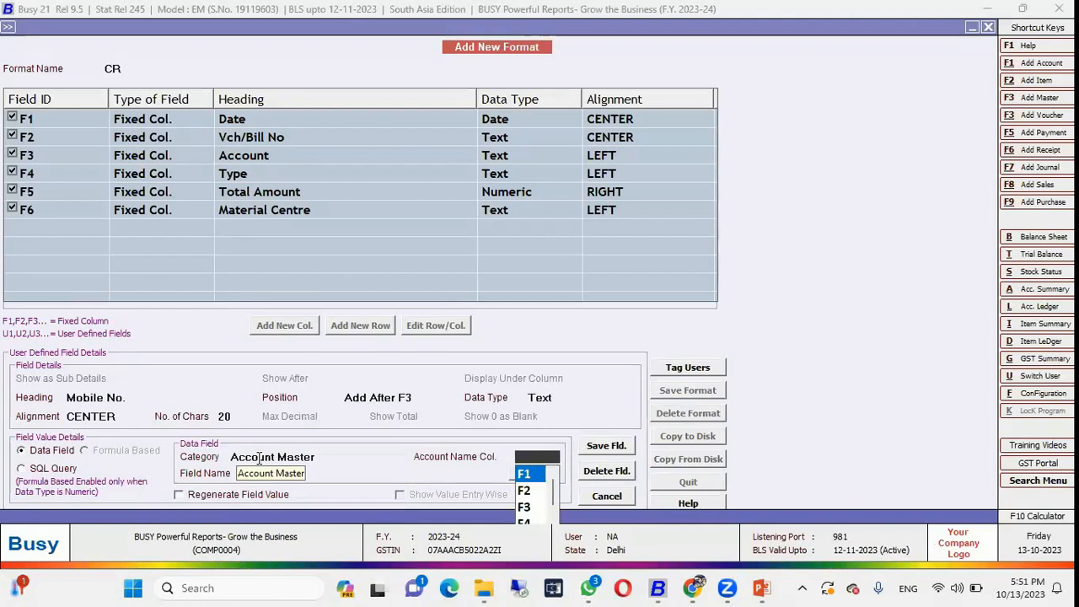
{"action": "key", "text": "Down"}
{"action": "key", "text": "Down"}
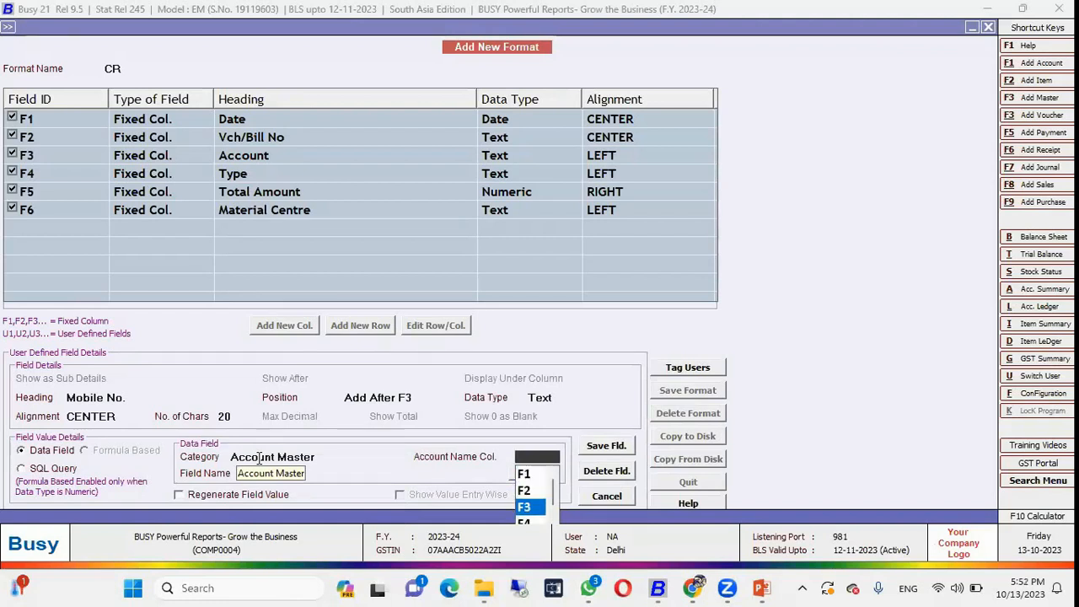
{"action": "key", "text": "Return"}
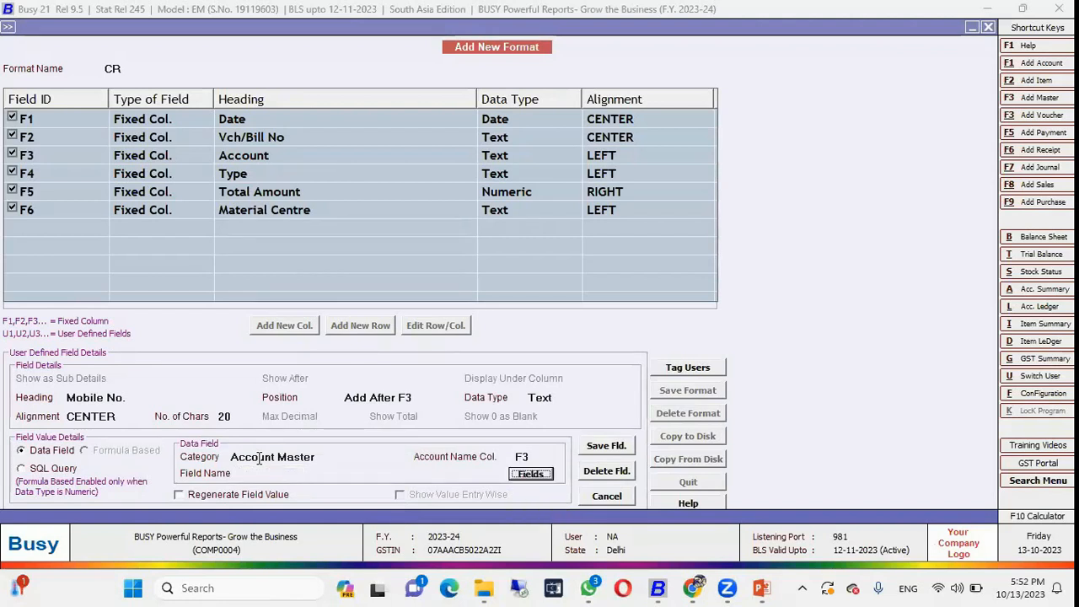
Choose ACC_MOBILE_NO from the account fields as the column's data field
{"action": "key", "text": "Return"}
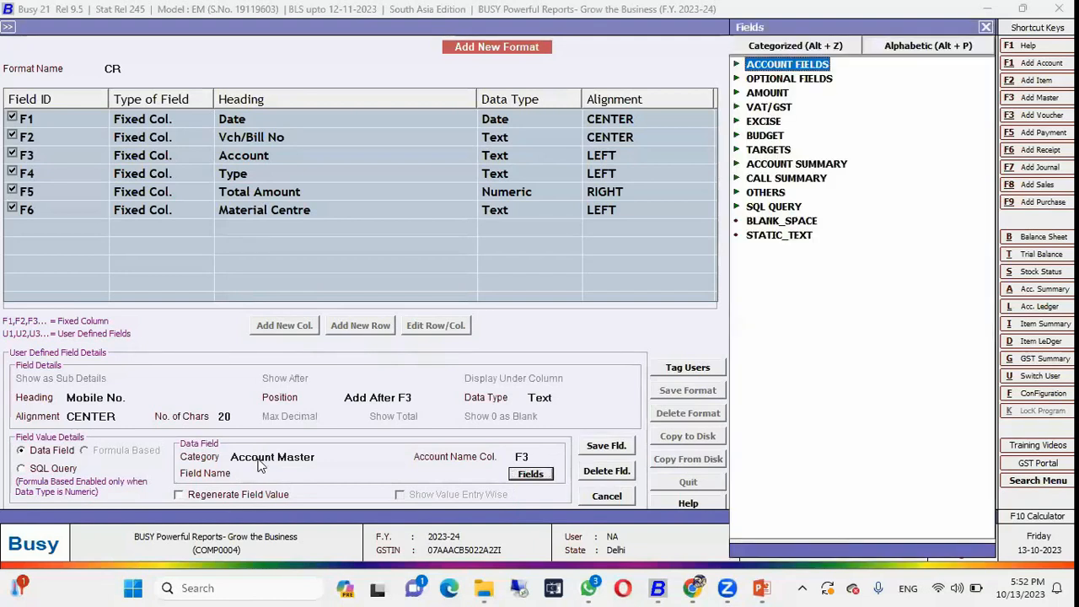
{"action": "key", "text": "Right"}
{"action": "key", "text": "Down"}
{"action": "key", "text": "Down"}
{"action": "key", "text": "Down"}
{"action": "key", "text": "Down"}
{"action": "key", "text": "Down"}
{"action": "key", "text": "Down"}
{"action": "key", "text": "Down"}
{"action": "key", "text": "Down"}
{"action": "key", "text": "Down"}
{"action": "key", "text": "Down"}
{"action": "key", "text": "Down"}
{"action": "key", "text": "Down"}
{"action": "key", "text": "Down"}
{"action": "key", "text": "Down"}
{"action": "key", "text": "Down"}
{"action": "key", "text": "Down"}
{"action": "key", "text": "Down"}
{"action": "key", "text": "Down"}
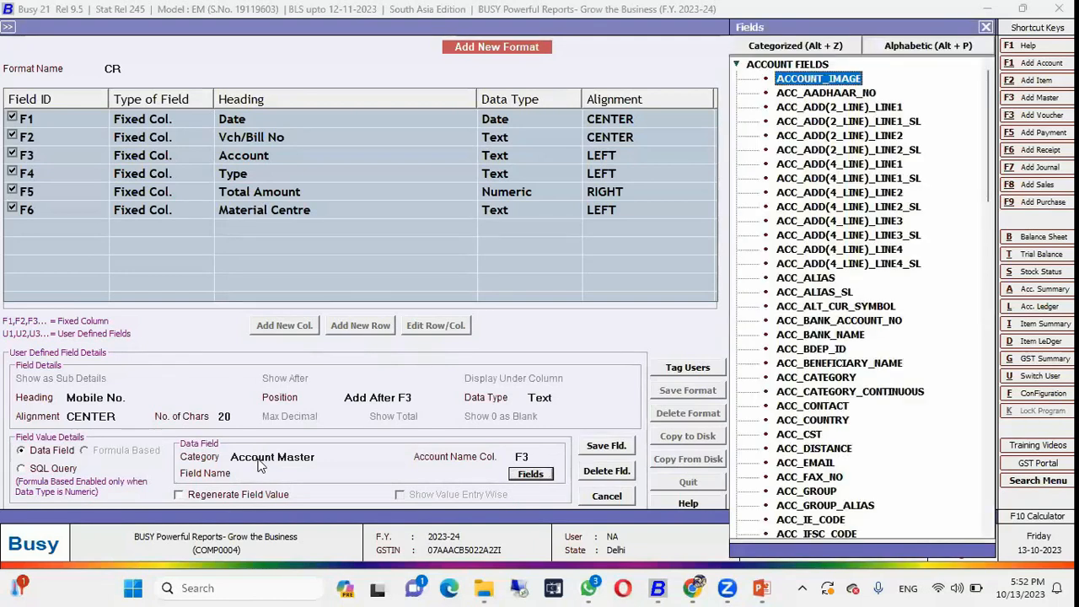
{"action": "key", "text": "Down"}
{"action": "key", "text": "Down"}
{"action": "key", "text": "Down"}
{"action": "key", "text": "Down"}
{"action": "key", "text": "Down"}
{"action": "key", "text": "Down"}
{"action": "key", "text": "Down"}
{"action": "key", "text": "Down"}
{"action": "key", "text": "Down"}
{"action": "key", "text": "Down"}
{"action": "key", "text": "Down"}
{"action": "key", "text": "Down"}
{"action": "key", "text": "Down"}
{"action": "key", "text": "Down"}
{"action": "key", "text": "Down"}
{"action": "key", "text": "Down"}
{"action": "key", "text": "Down"}
{"action": "key", "text": "Down"}
{"action": "key", "text": "Down"}
{"action": "key", "text": "Down"}
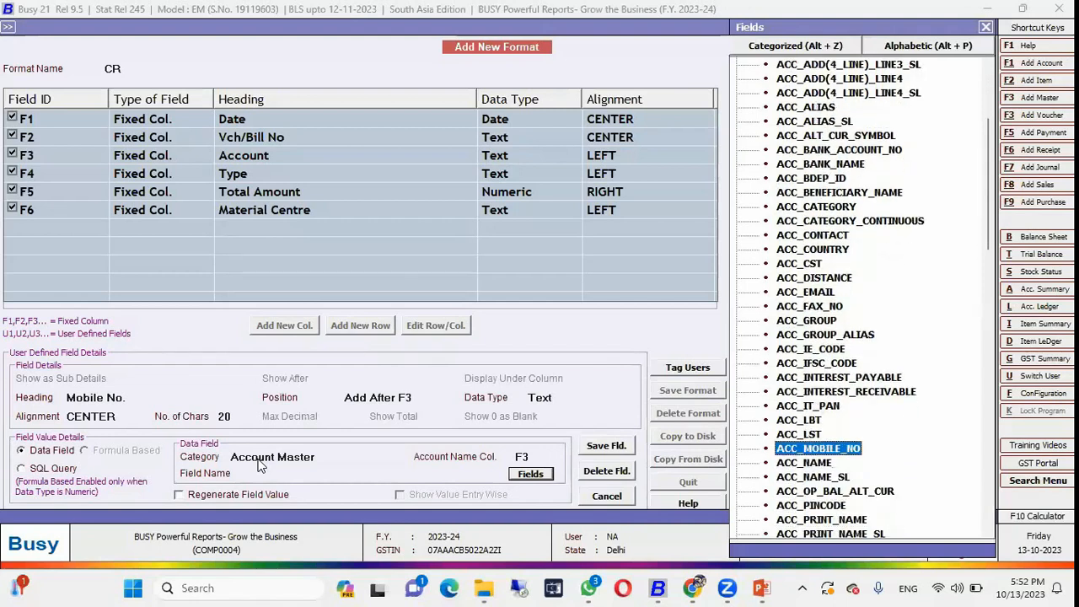
{"action": "key", "text": "Return"}
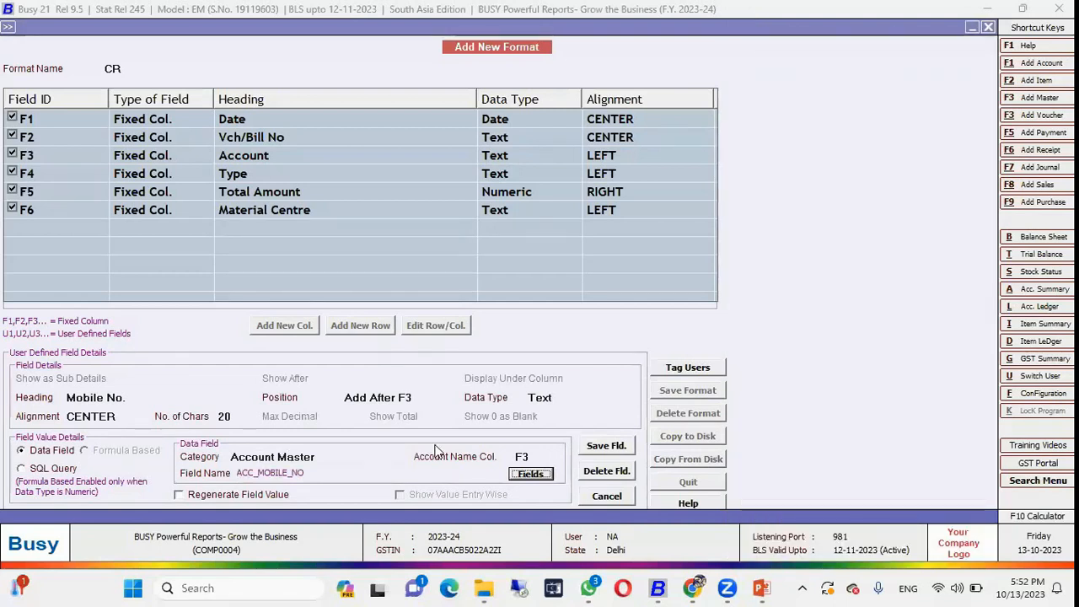
Save the Mobile No. column details and the CR format, then return to the Sales Register
{"action": "left_click", "coordinate": [602, 455]}
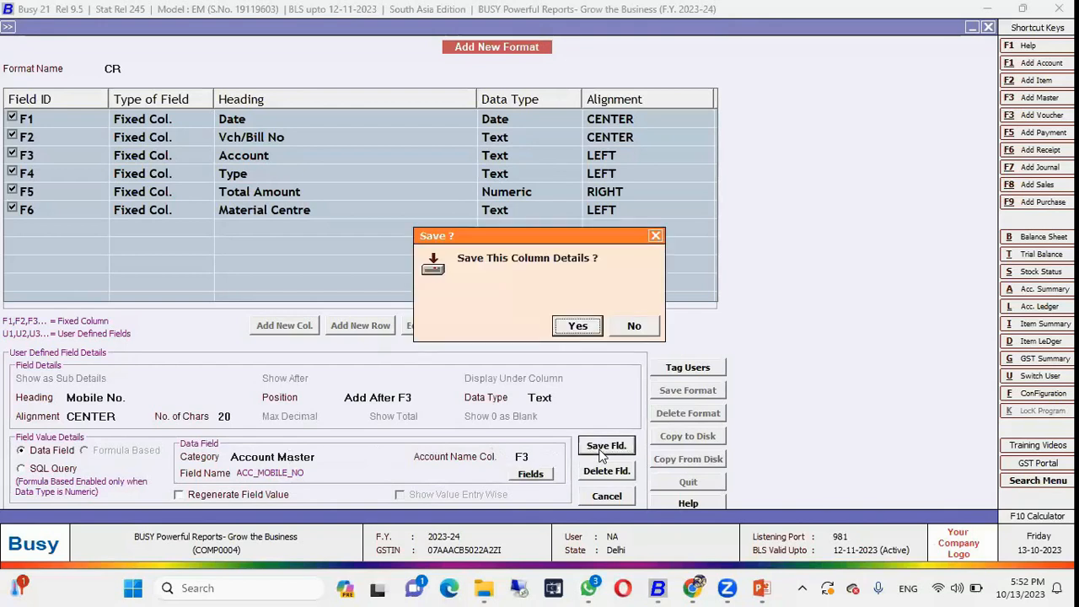
{"action": "key", "text": "Return"}
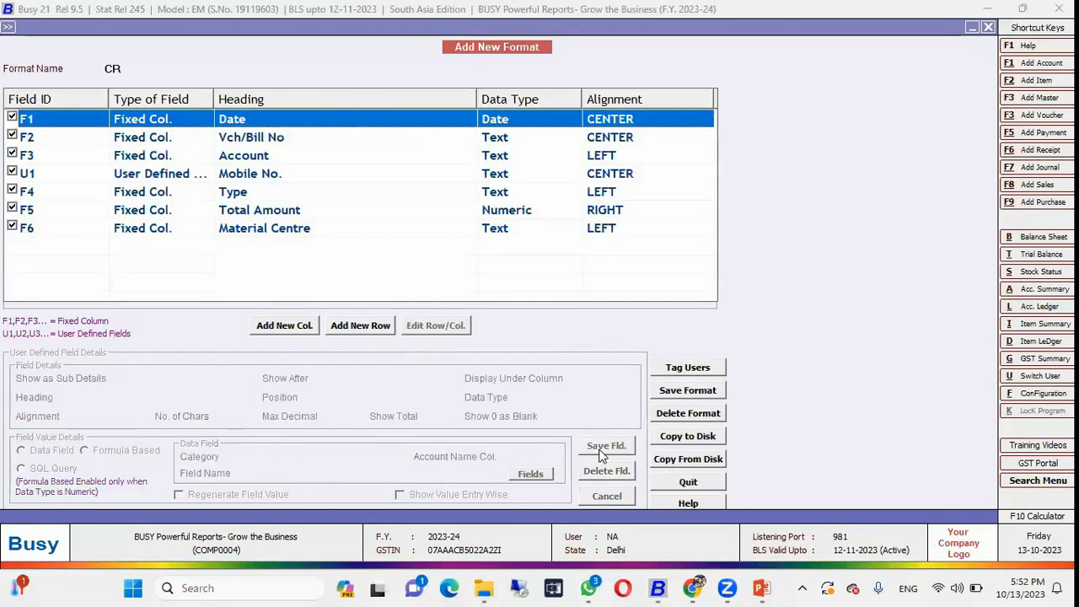
{"action": "left_click", "coordinate": [687, 393]}
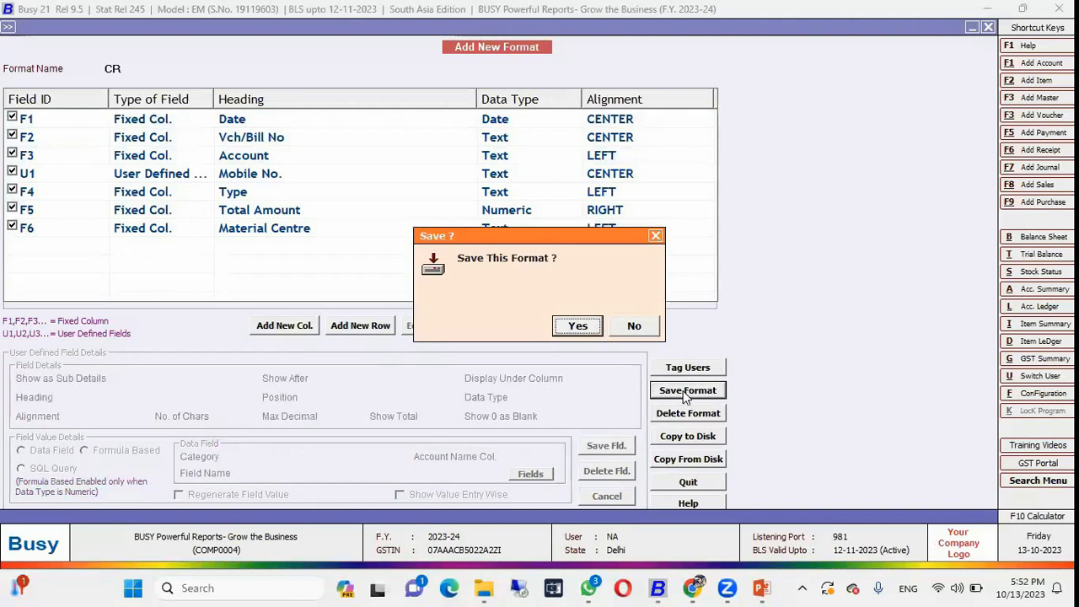
{"action": "key", "text": "Return"}
{"action": "key", "text": "Return"}
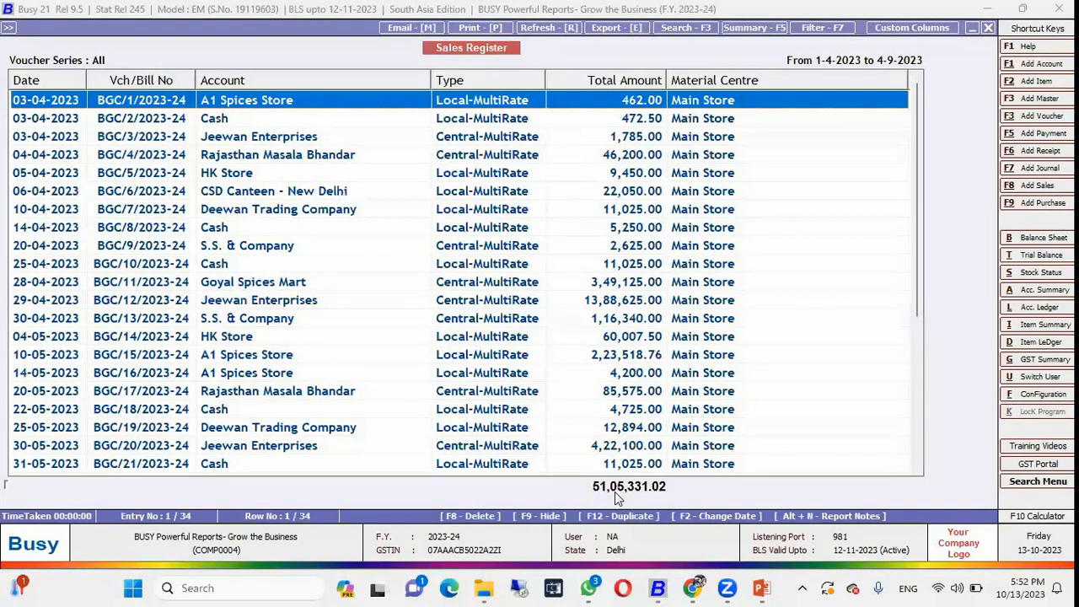
Close the current Sales Register and reopen it from the standard account registers for all sale types
{"action": "left_click", "coordinate": [285, 420]}
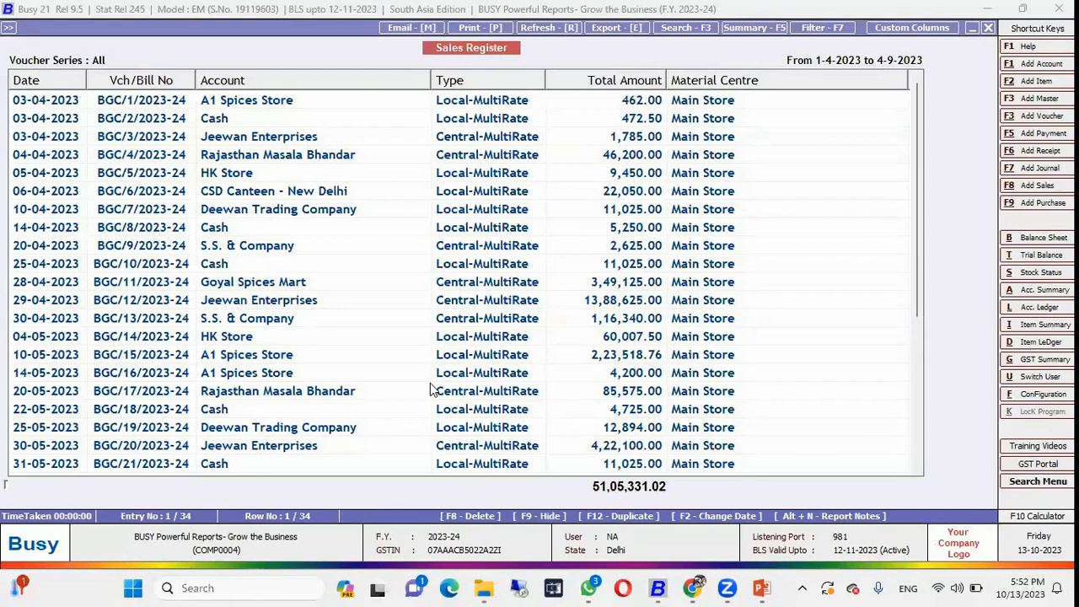
{"action": "left_click", "coordinate": [988, 27]}
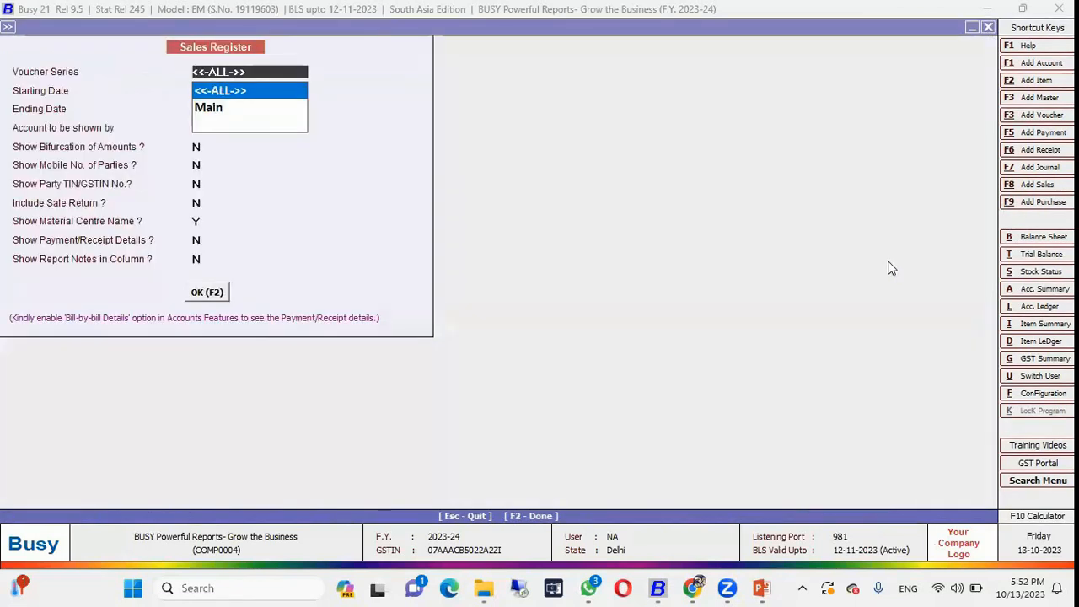
{"action": "key", "text": "Escape"}
{"action": "key", "text": "Escape"}
{"action": "key", "text": "Escape"}
{"action": "key", "text": "Escape"}
{"action": "key", "text": "Return"}
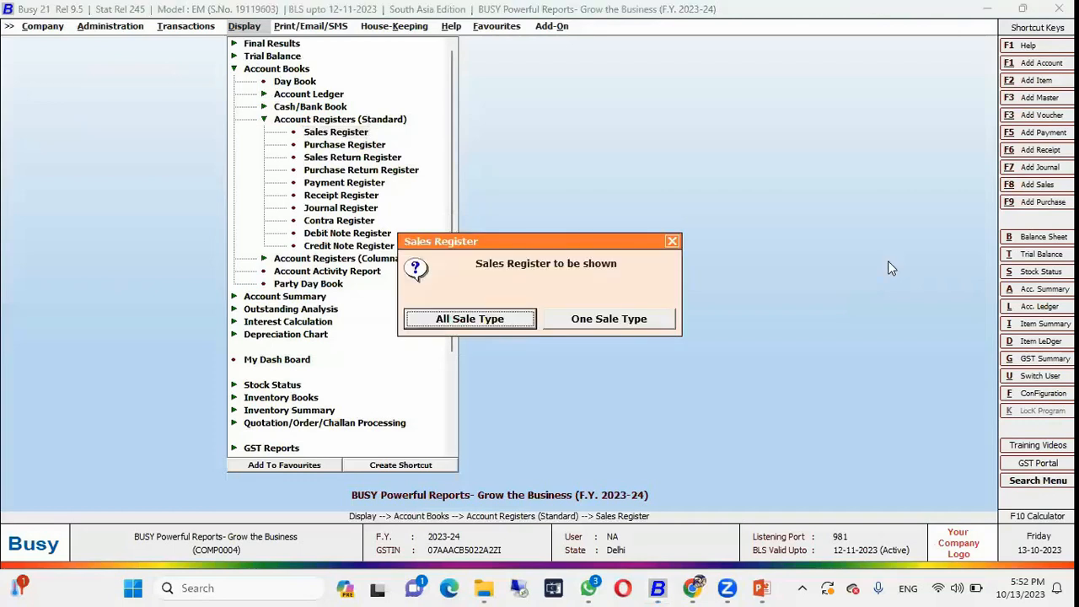
{"action": "key", "text": "Return"}
{"action": "key", "text": "Return"}
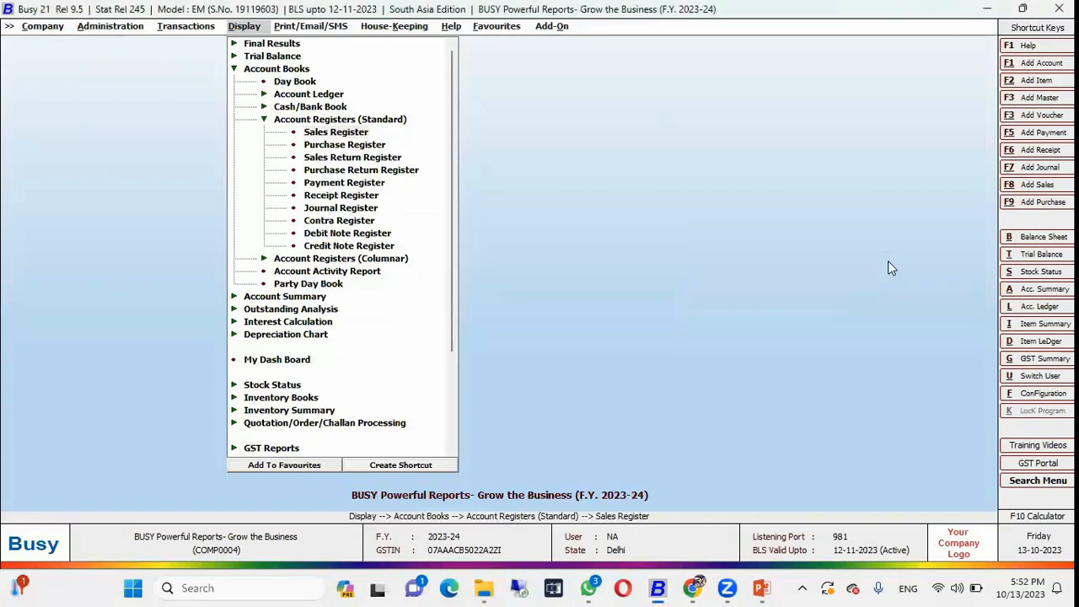
Generate the Sales Register in the CR format for all voucher series from 01-04-2023 to 04-09-2023
{"action": "key", "text": "Down"}
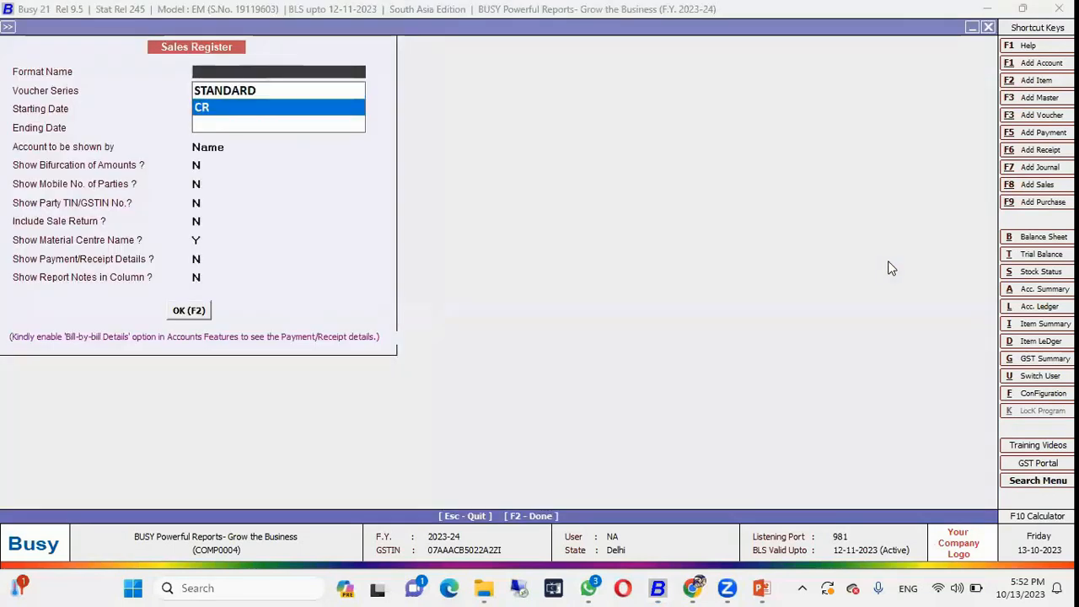
{"action": "key", "text": "Up"}
{"action": "key", "text": "Down"}
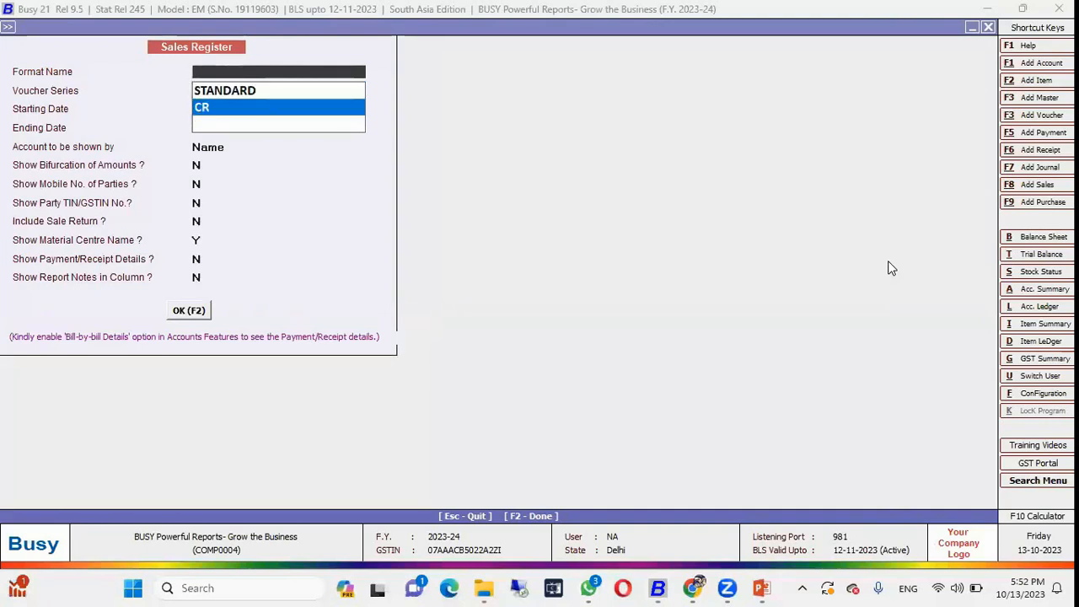
{"action": "key", "text": "Up"}
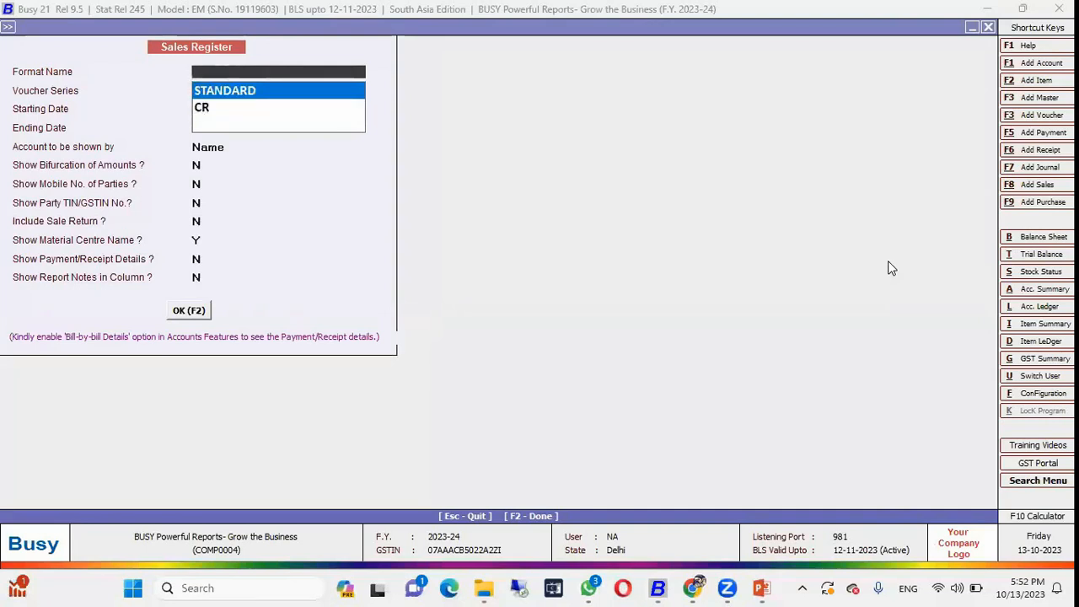
{"action": "key", "text": "Down"}
{"action": "key", "text": "Return"}
{"action": "key", "text": "Return"}
{"action": "key", "text": "Return"}
{"action": "key", "text": "Return"}
{"action": "key", "text": "Return"}
{"action": "key", "text": "Return"}
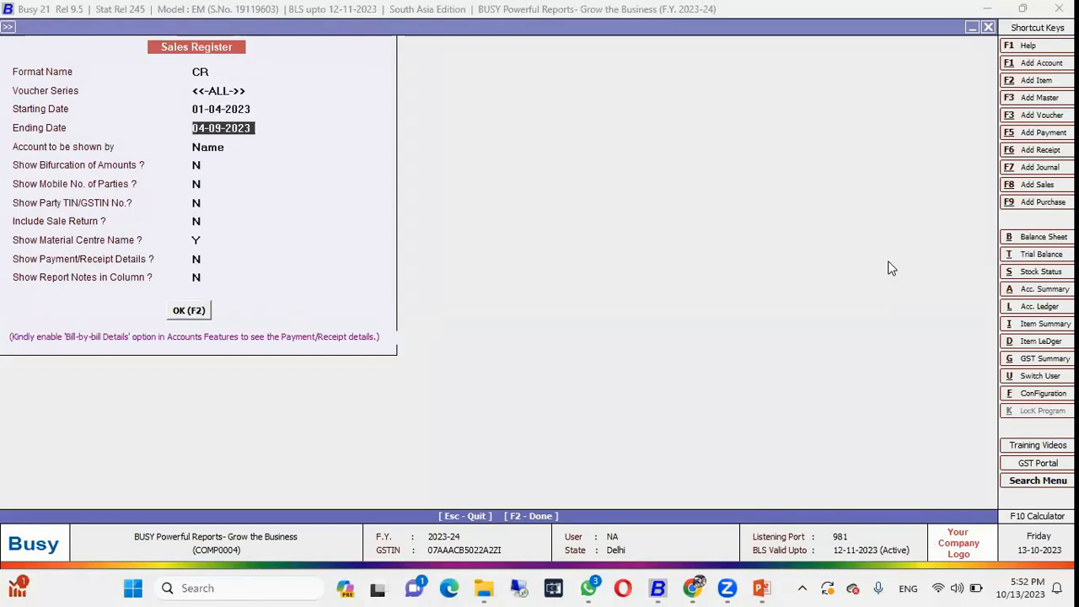
{"action": "key", "text": "Return"}
{"action": "key", "text": "Return"}
{"action": "key", "text": "Return"}
{"action": "key", "text": "Return"}
{"action": "key", "text": "Return"}
{"action": "key", "text": "Return"}
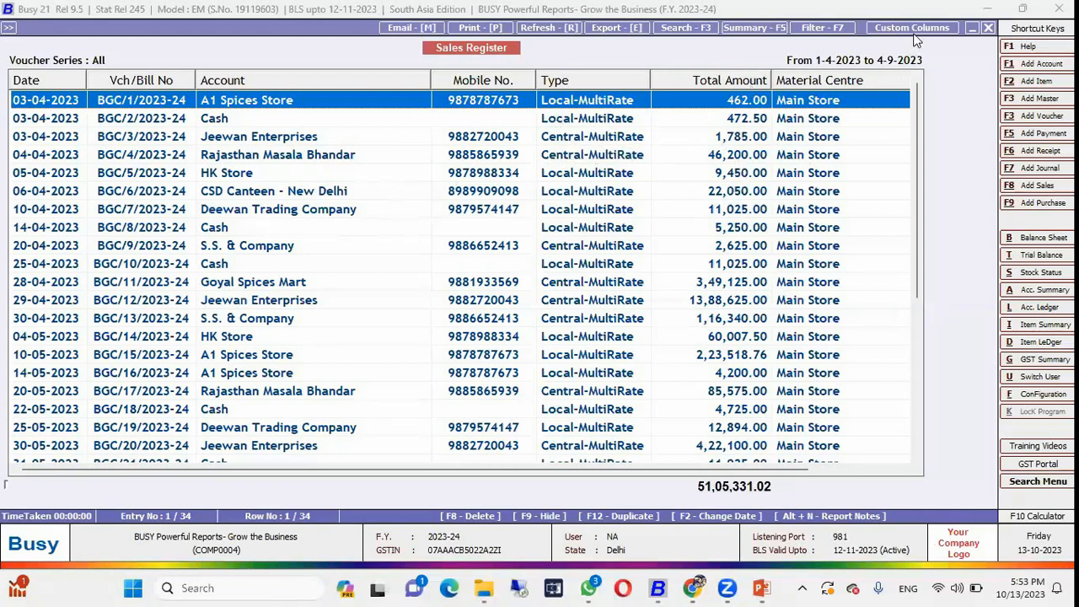
Hide the Type and Material Centre columns in the CR format, save it and return to the Sales Register
{"action": "key", "text": "alt+m"}
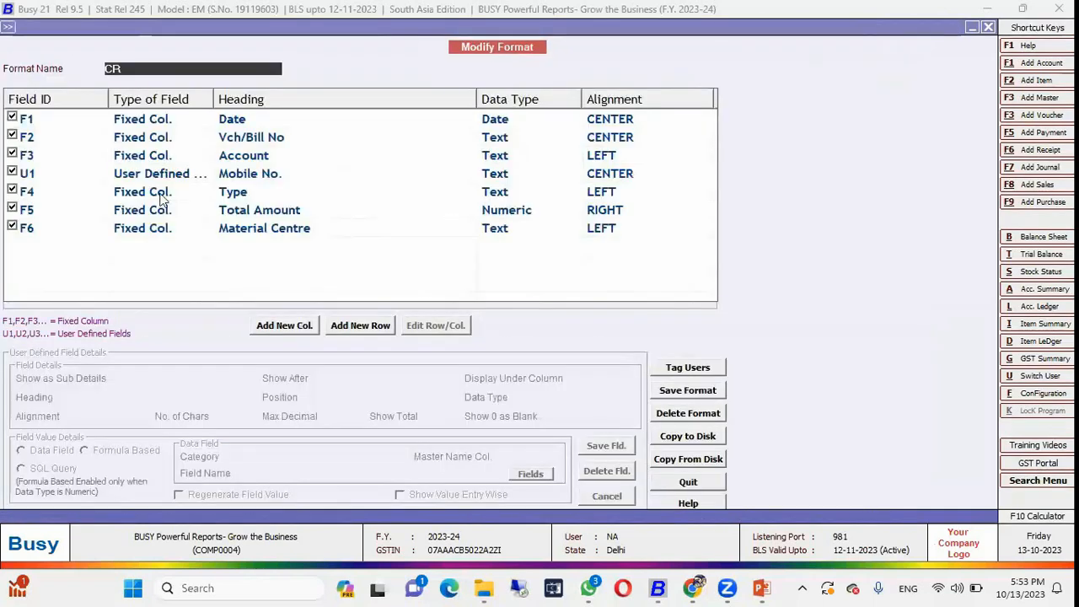
{"action": "left_click", "coordinate": [20, 192]}
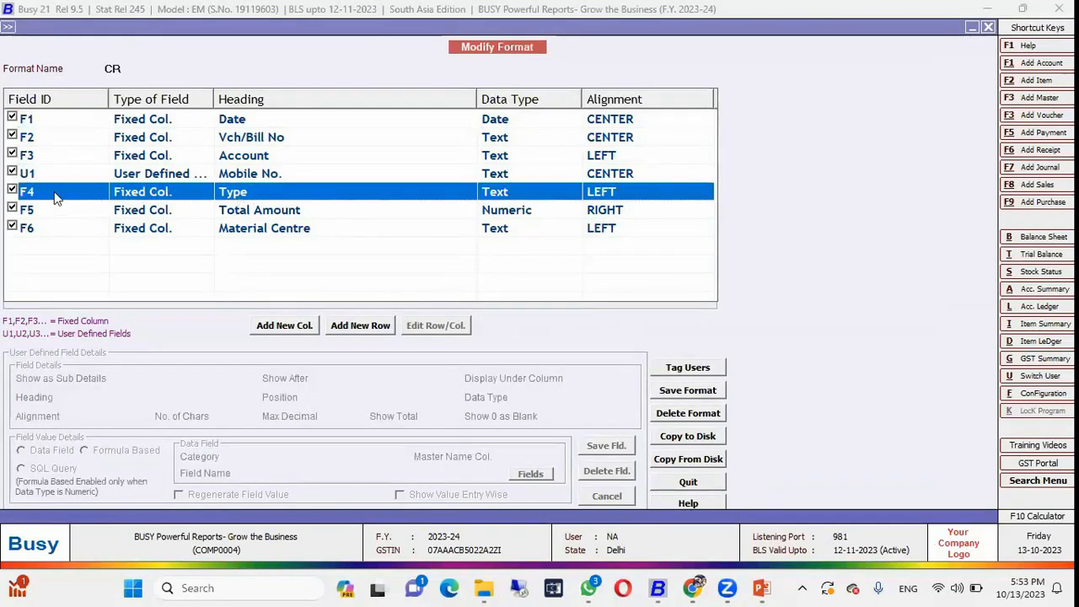
{"action": "left_click", "coordinate": [11, 192]}
{"action": "left_click", "coordinate": [12, 227]}
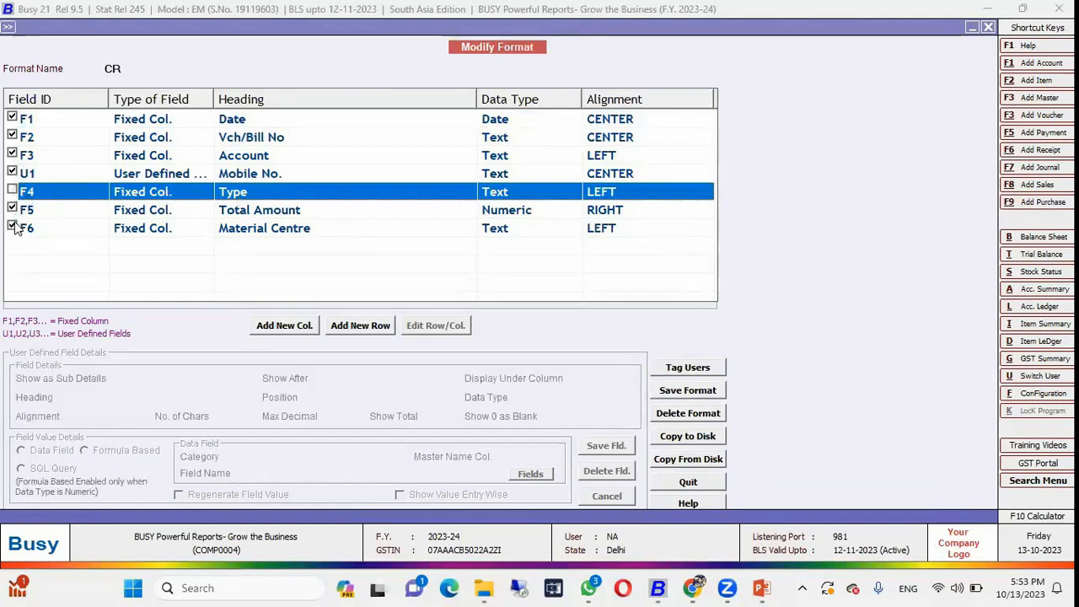
{"action": "left_click", "coordinate": [703, 395]}
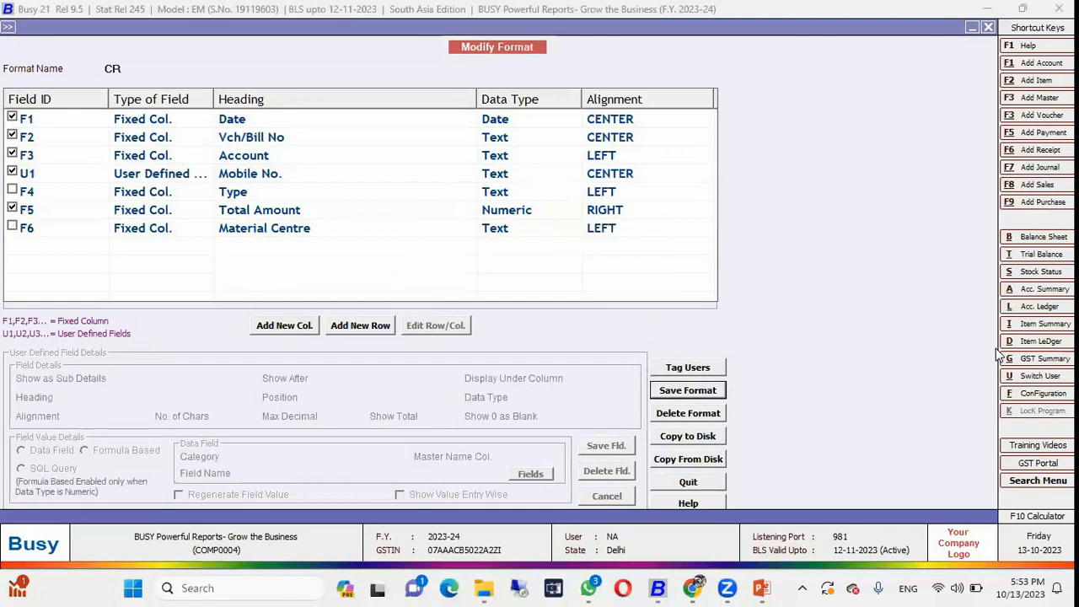
{"action": "key", "text": "Escape"}
{"action": "key", "text": "F2"}
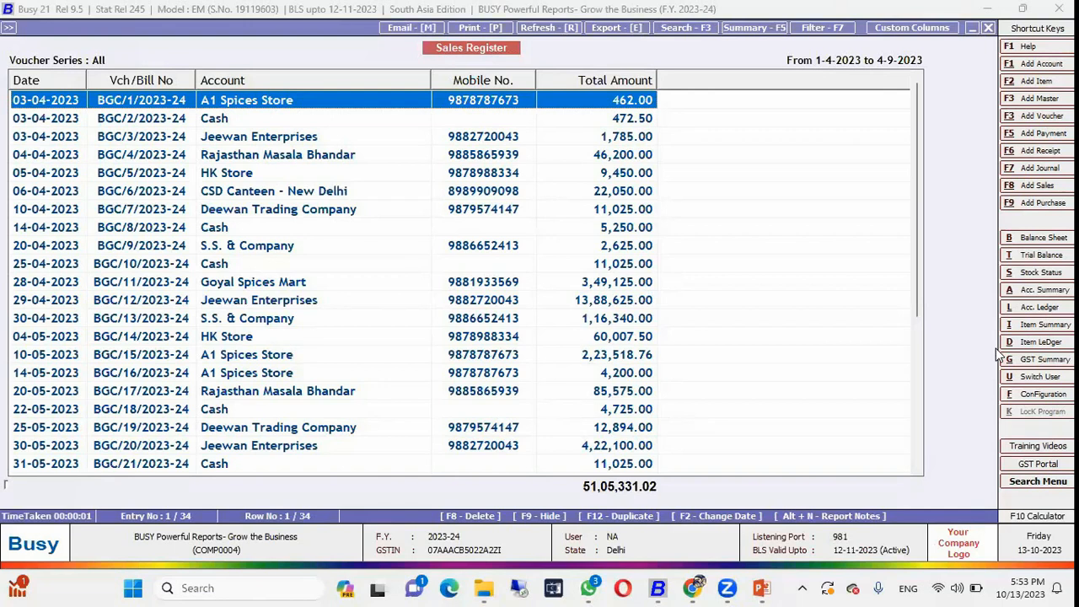
Leave the Sales Register and collapse the Account Books reports
{"action": "key", "text": "Escape"}
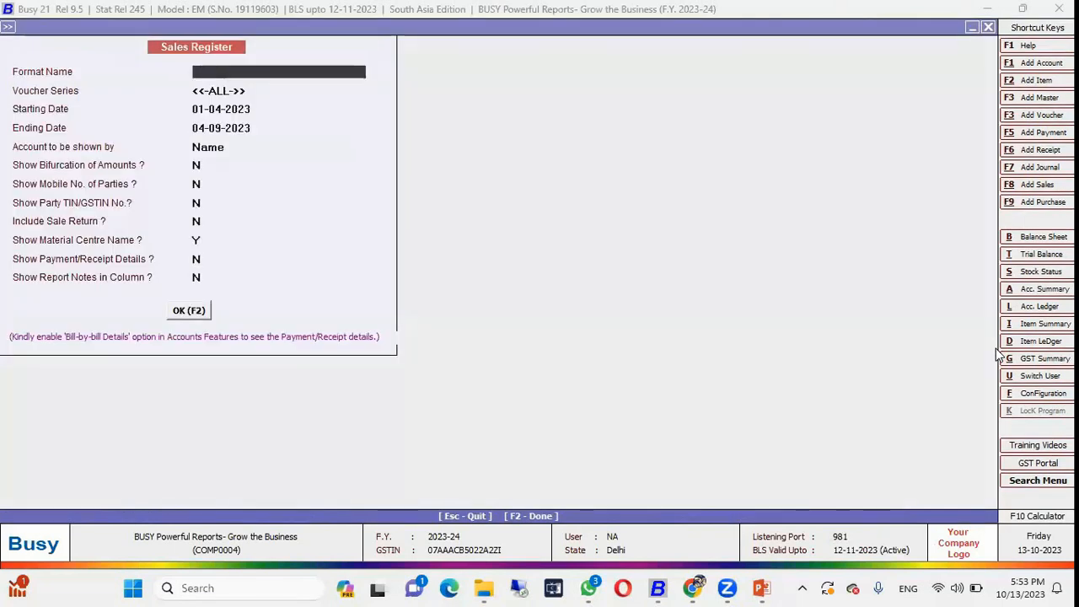
{"action": "key", "text": "Escape"}
{"action": "key", "text": "Escape"}
{"action": "key", "text": "Escape"}
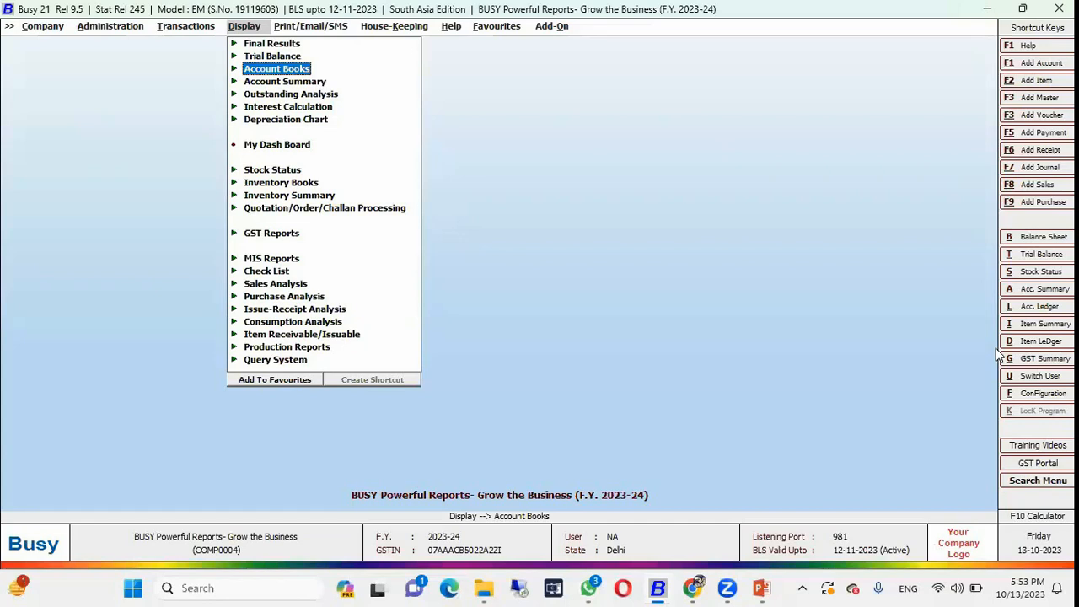
Open the Account Registers configuration under the Columnar Reports settings in Administration
{"action": "key", "text": "Left"}
{"action": "key", "text": "Left"}
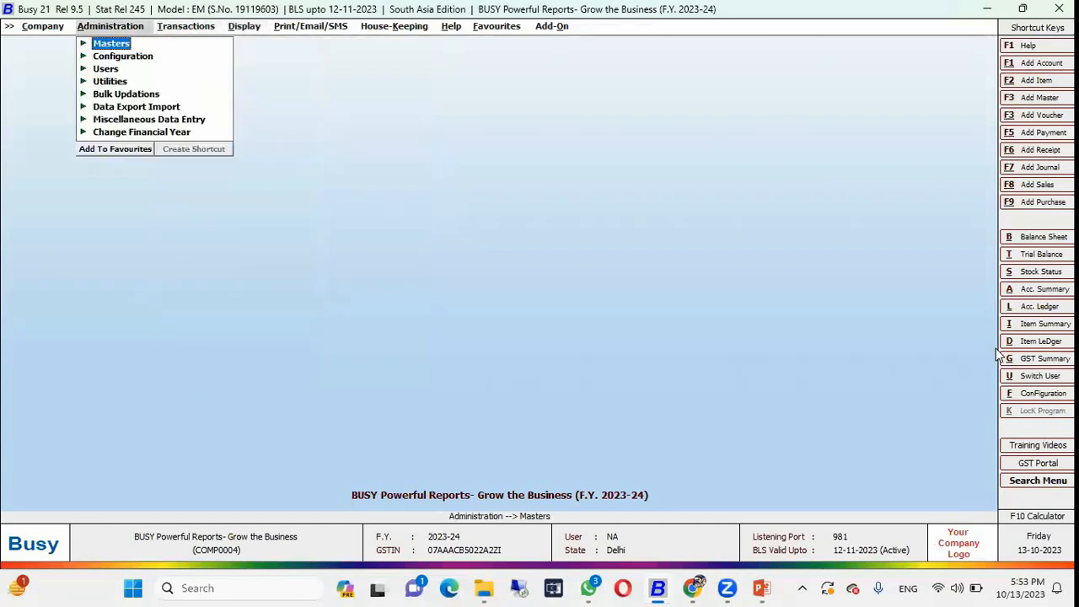
{"action": "key", "text": "Down"}
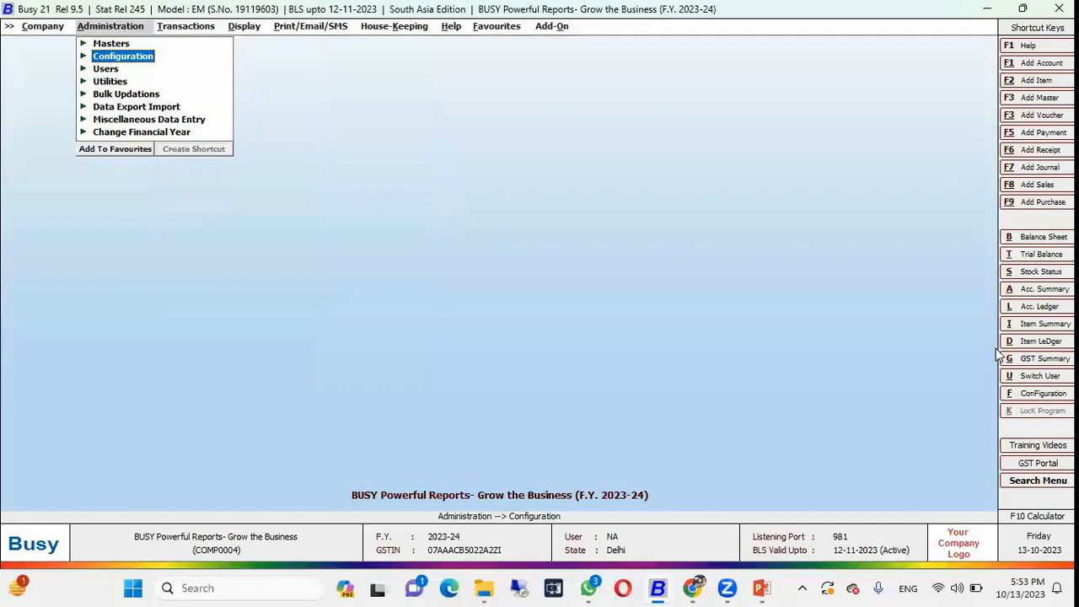
{"action": "key", "text": "Right"}
{"action": "key", "text": "Down"}
{"action": "key", "text": "Down"}
{"action": "key", "text": "Down"}
{"action": "key", "text": "Down"}
{"action": "key", "text": "Down"}
{"action": "key", "text": "Down"}
{"action": "key", "text": "Down"}
{"action": "key", "text": "Down"}
{"action": "key", "text": "Down"}
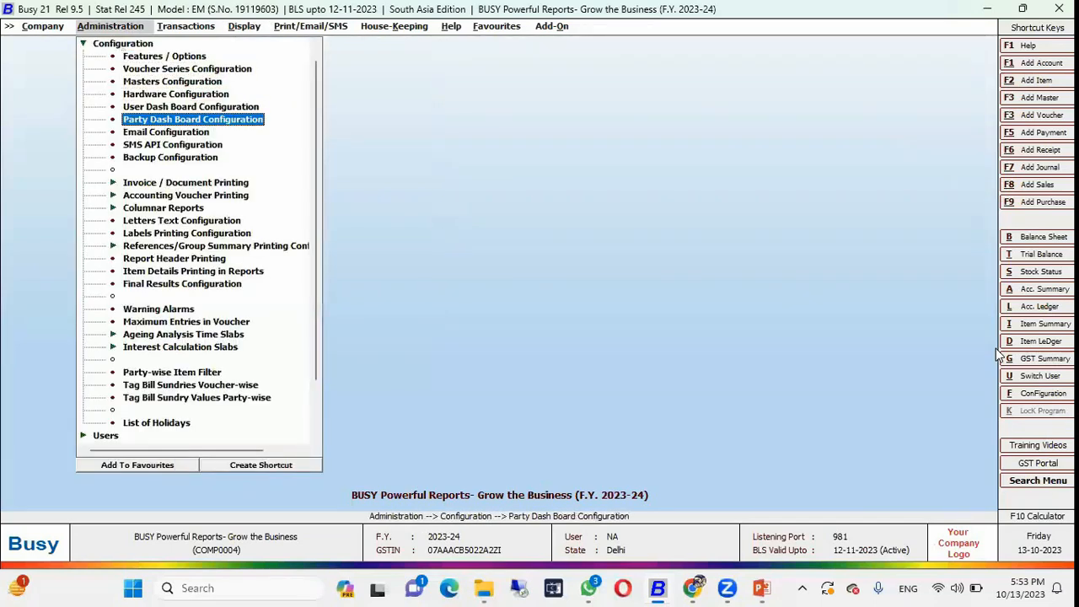
{"action": "key", "text": "Down"}
{"action": "key", "text": "Down"}
{"action": "key", "text": "Right"}
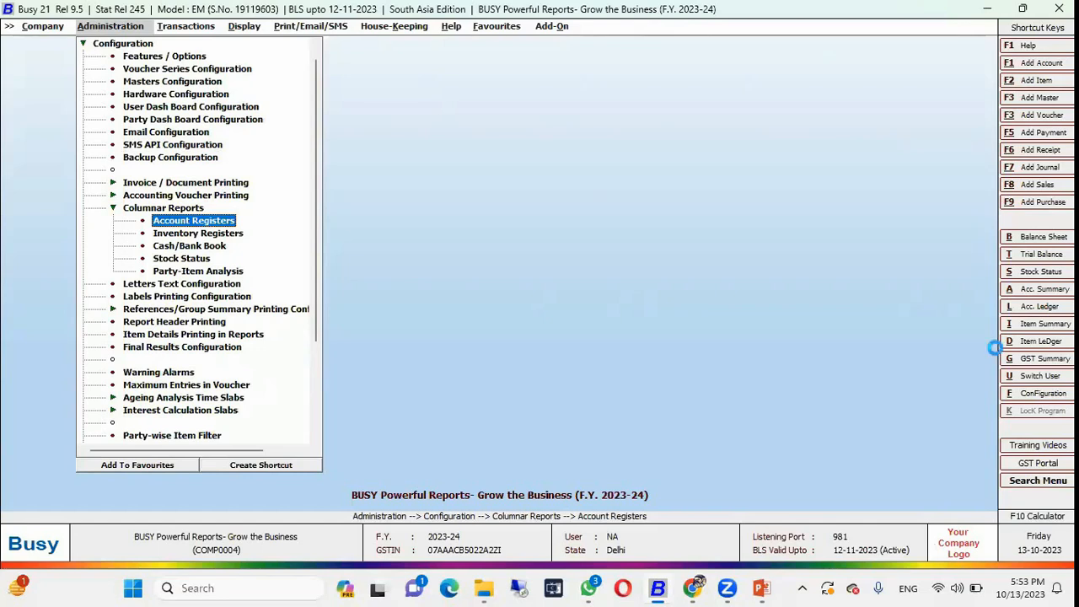
{"action": "key", "text": "Return"}
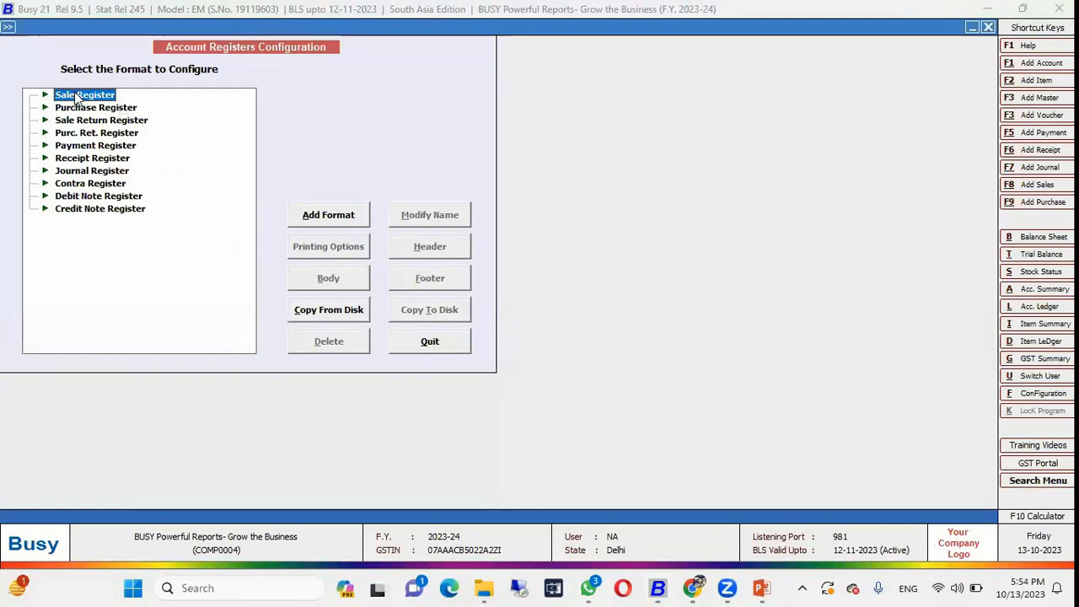
Add a Sale Register format named SR001 and open its body configuration
{"action": "left_click", "coordinate": [329, 216]}
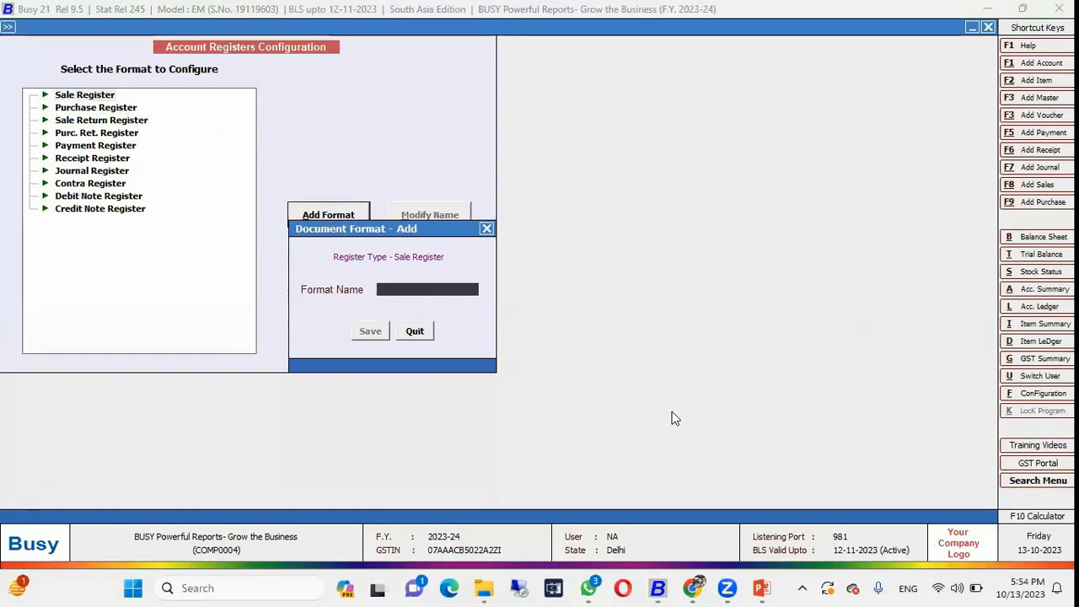
{"action": "type", "text": "SR001"}
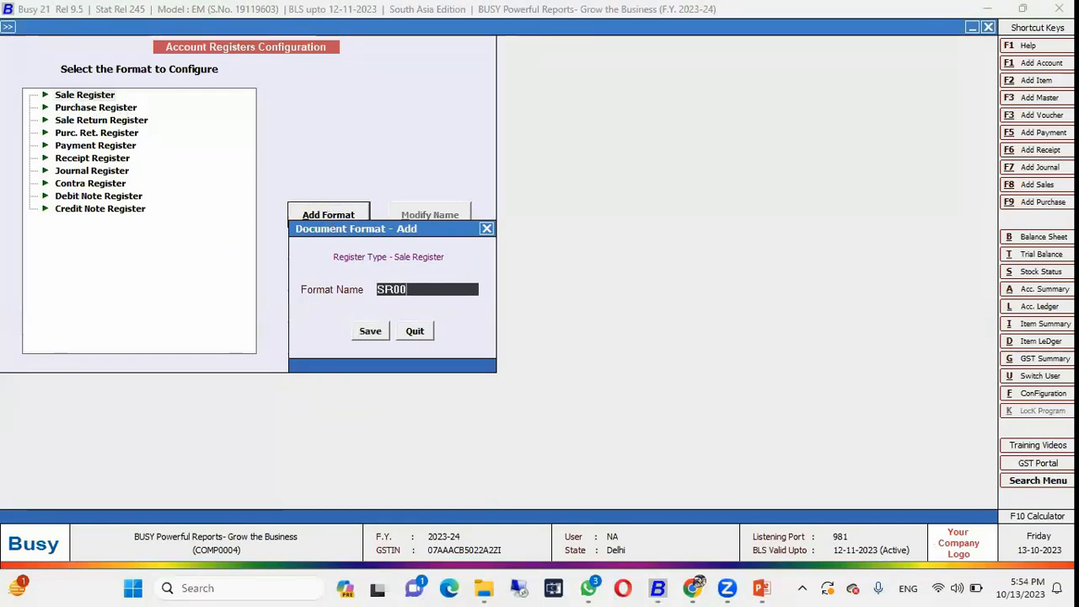
{"action": "key", "text": "Return"}
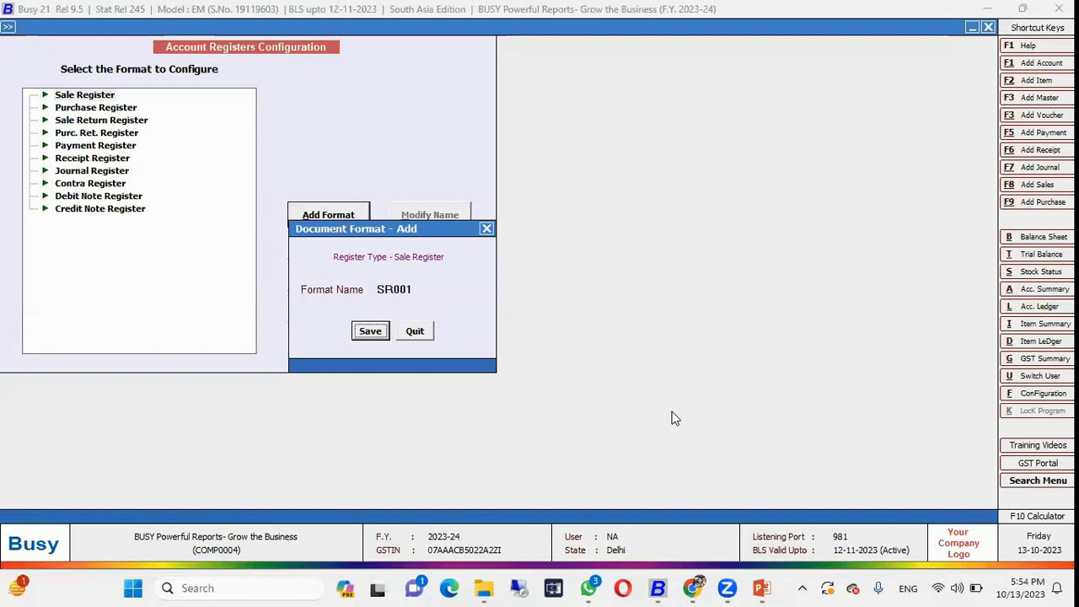
{"action": "key", "text": "Return"}
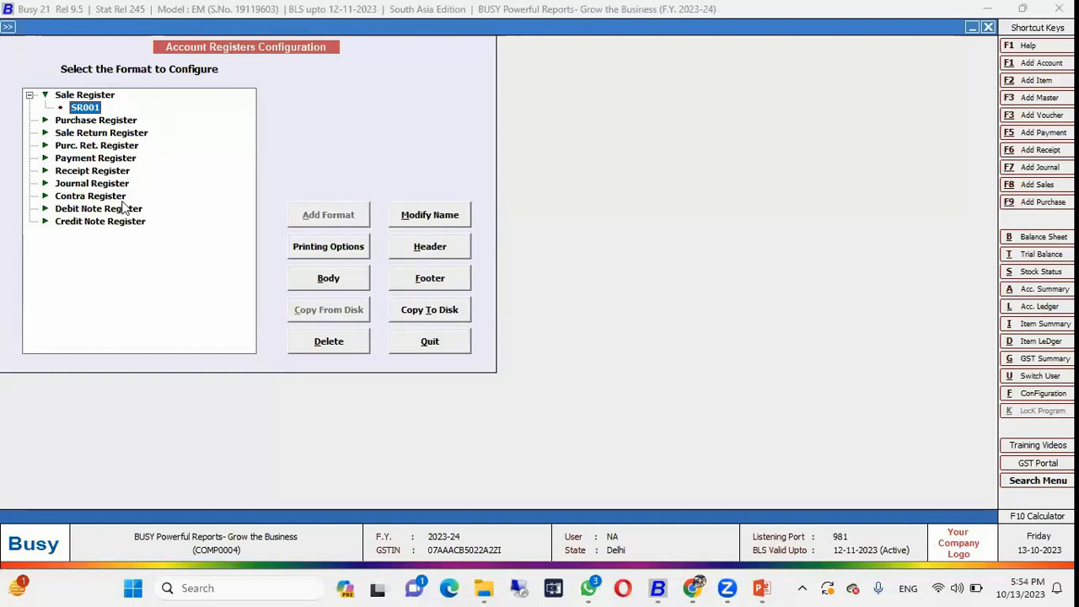
{"action": "left_click", "coordinate": [341, 283]}
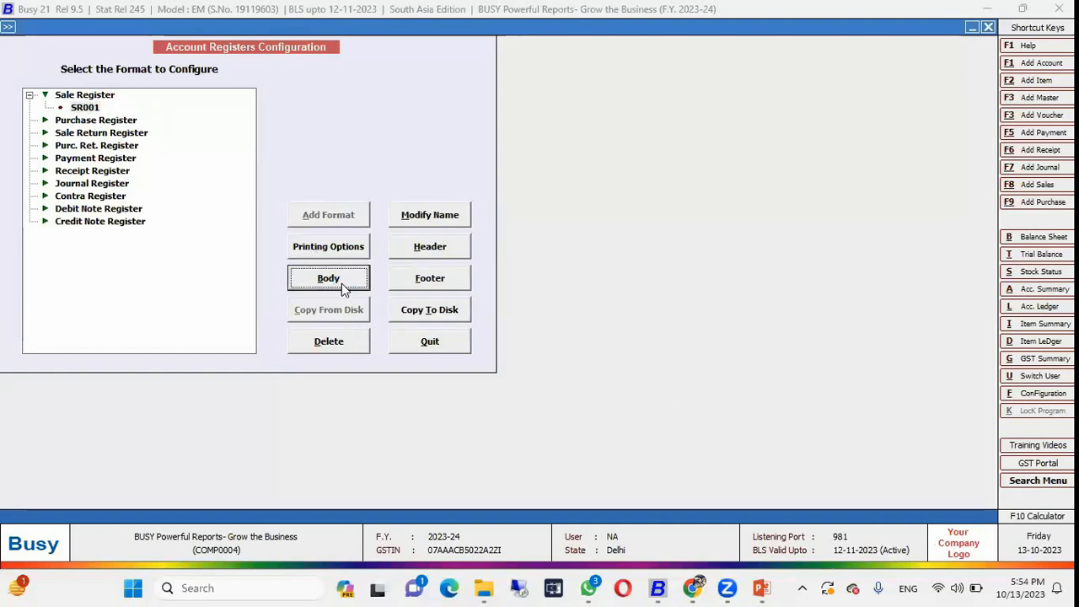
{"action": "left_click", "coordinate": [631, 325]}
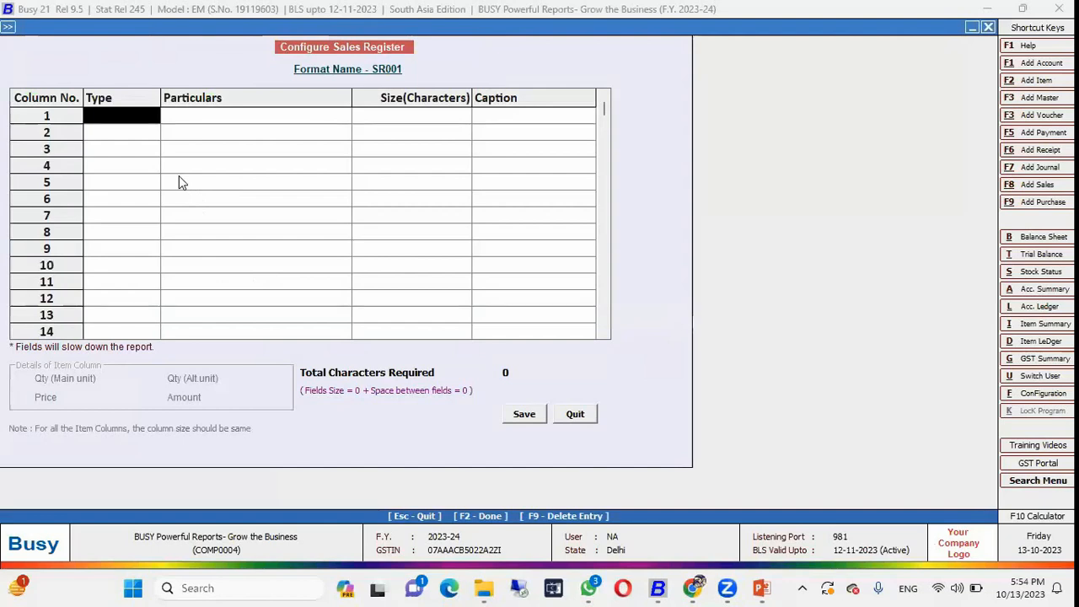
Set column 1 of the SR001 format to the VCH/BILL_DATE voucher header field, accepting size 10 and caption Bill Date
{"action": "key", "text": "Return"}
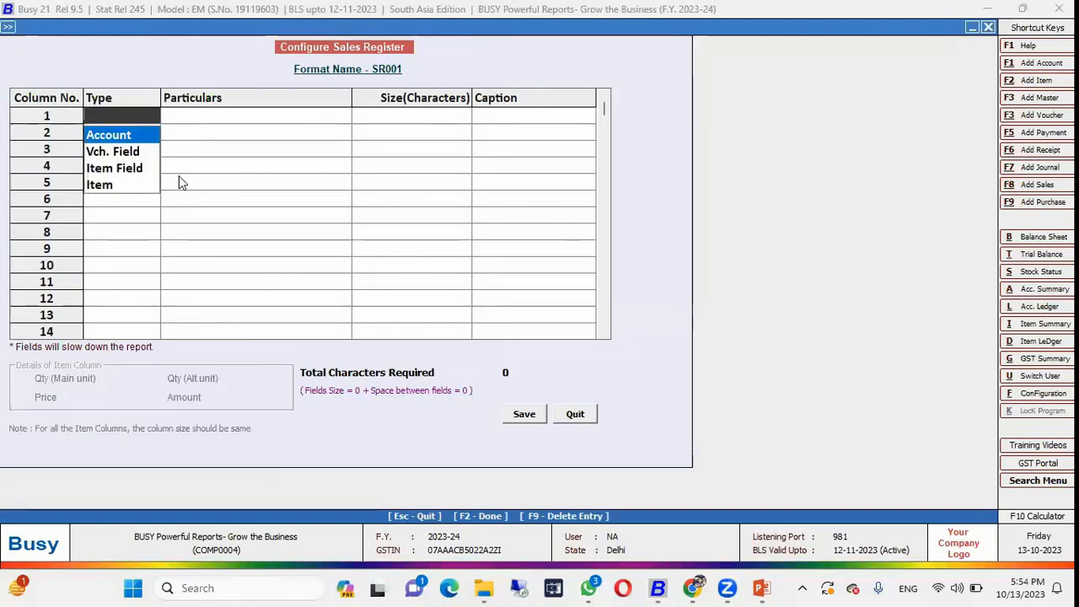
{"action": "key", "text": "Down"}
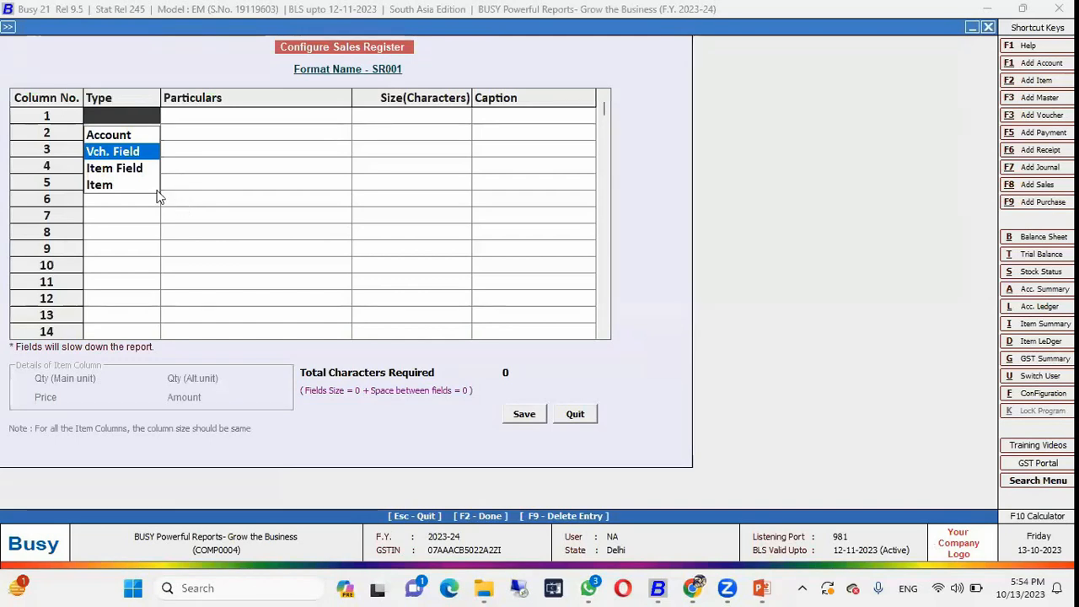
{"action": "key", "text": "Return"}
{"action": "key", "text": "Down"}
{"action": "key", "text": "Down"}
{"action": "key", "text": "Up"}
{"action": "key", "text": "Up"}
{"action": "key", "text": "Left"}
{"action": "key", "text": "Down"}
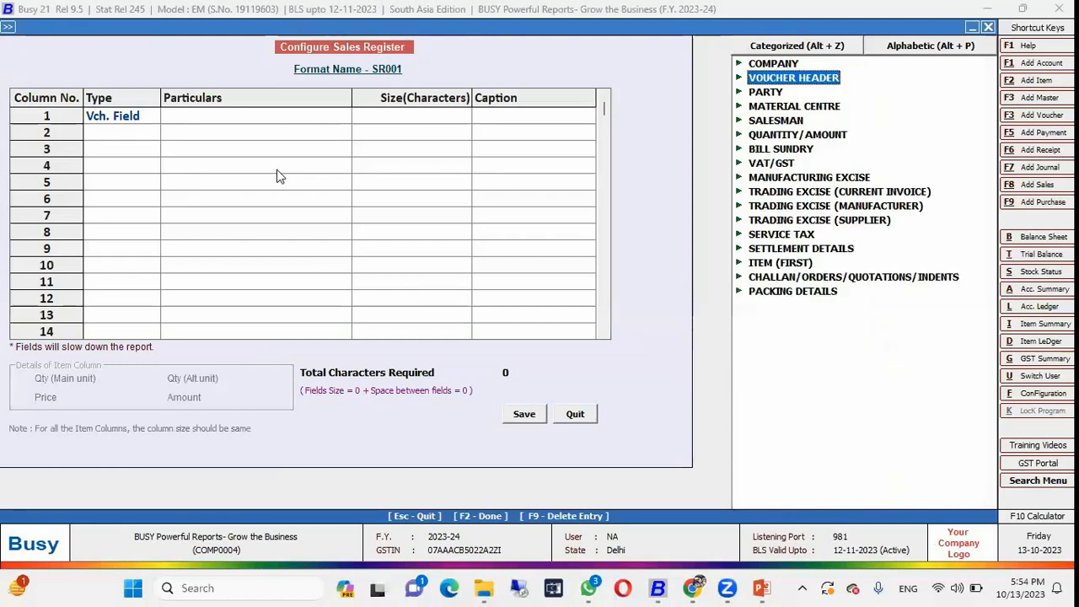
{"action": "key", "text": "Right"}
{"action": "key", "text": "Down"}
{"action": "key", "text": "Down"}
{"action": "key", "text": "Return"}
{"action": "key", "text": "Return"}
{"action": "key", "text": "Return"}
{"action": "key", "text": "Return"}
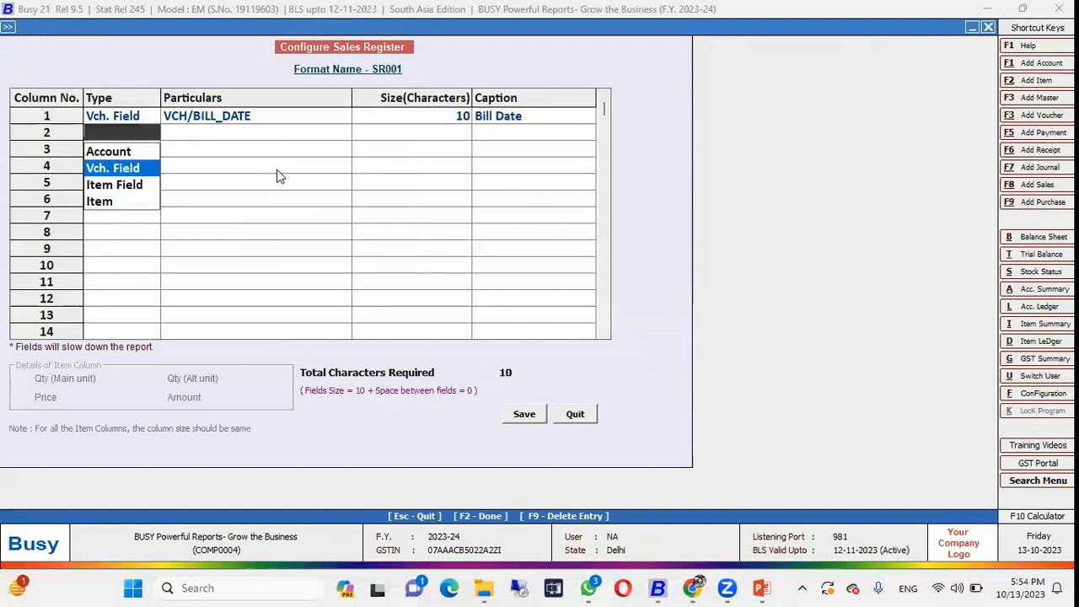
Set column 2 to the VCH/BILL_NO voucher field, accepting size 25 and caption Bill No
{"action": "key", "text": "Return"}
{"action": "key", "text": "Up"}
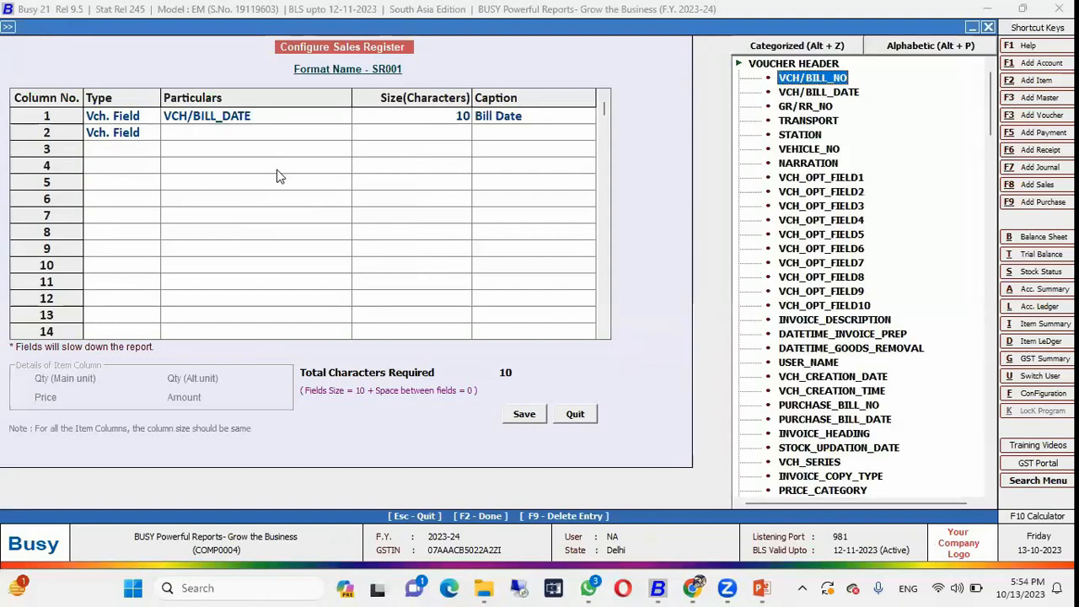
{"action": "key", "text": "Return"}
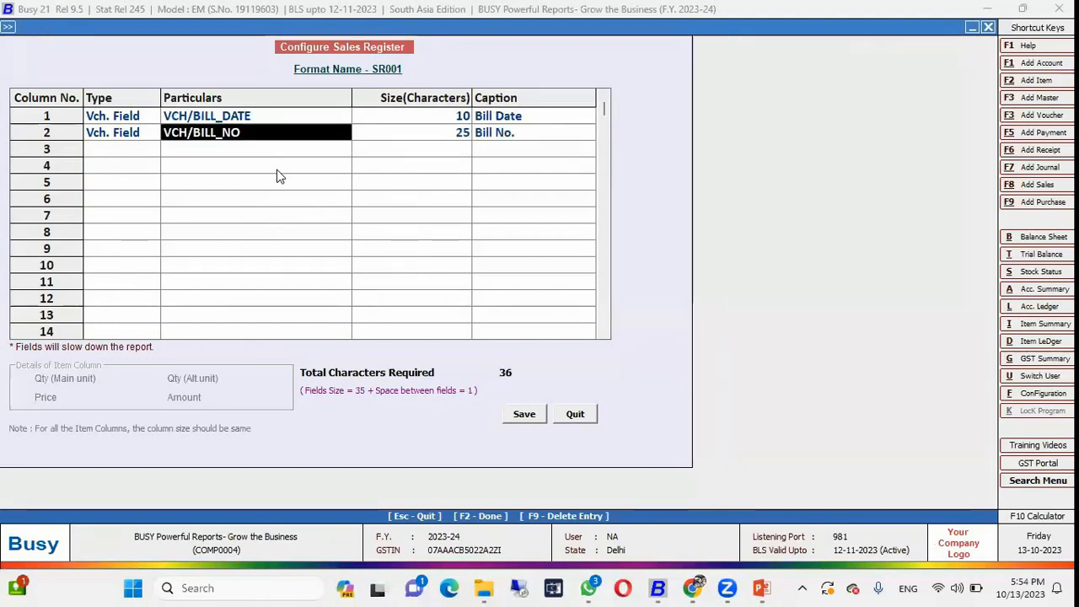
{"action": "key", "text": "Return"}
{"action": "key", "text": "Return"}
Set column 3 to the PARTY_NAME voucher field from the party fields, accepting size 40 and caption Party Name
{"action": "key", "text": "Return"}
{"action": "key", "text": "Up"}
{"action": "key", "text": "Left"}
{"action": "key", "text": "Down"}
{"action": "key", "text": "Right"}
{"action": "key", "text": "Down"}
{"action": "key", "text": "Down"}
{"action": "key", "text": "Down"}
{"action": "key", "text": "Down"}
{"action": "key", "text": "Down"}
{"action": "key", "text": "Down"}
{"action": "key", "text": "Down"}
{"action": "key", "text": "Down"}
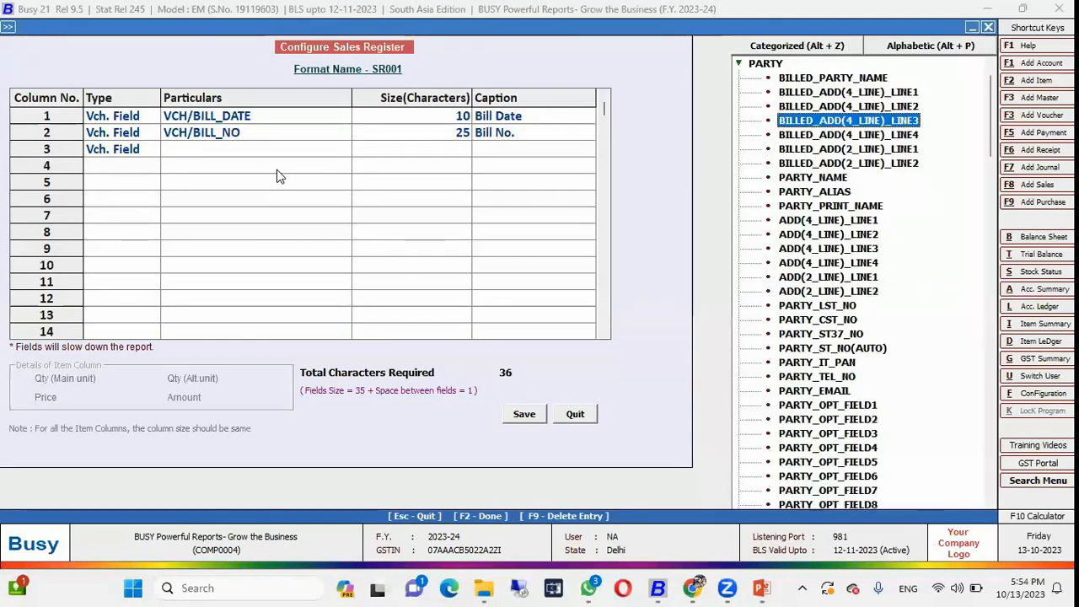
{"action": "key", "text": "Return"}
{"action": "key", "text": "Return"}
{"action": "key", "text": "Return"}
{"action": "key", "text": "Return"}
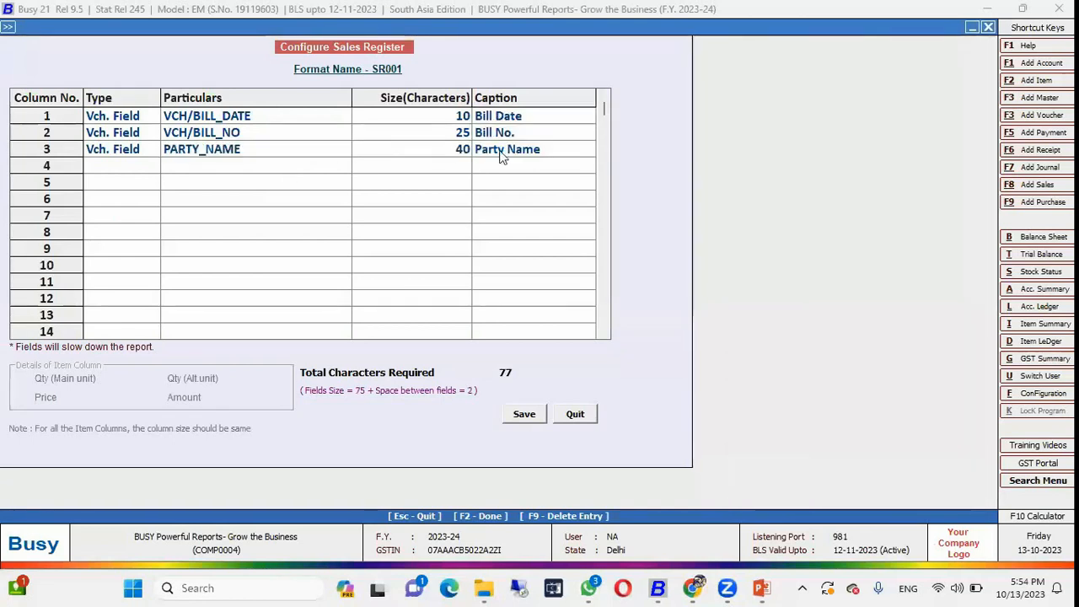
Change the caption of column 3, the PARTY_NAME field, to Customer
{"action": "left_click", "coordinate": [545, 152]}
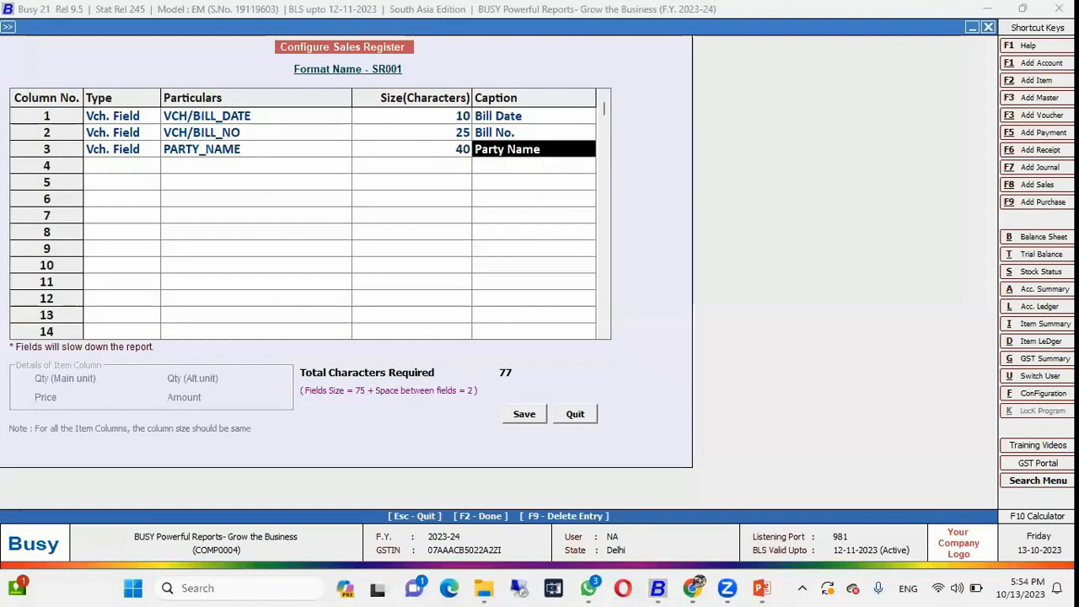
{"action": "type", "text": "Customer"}
{"action": "key", "text": "Return"}
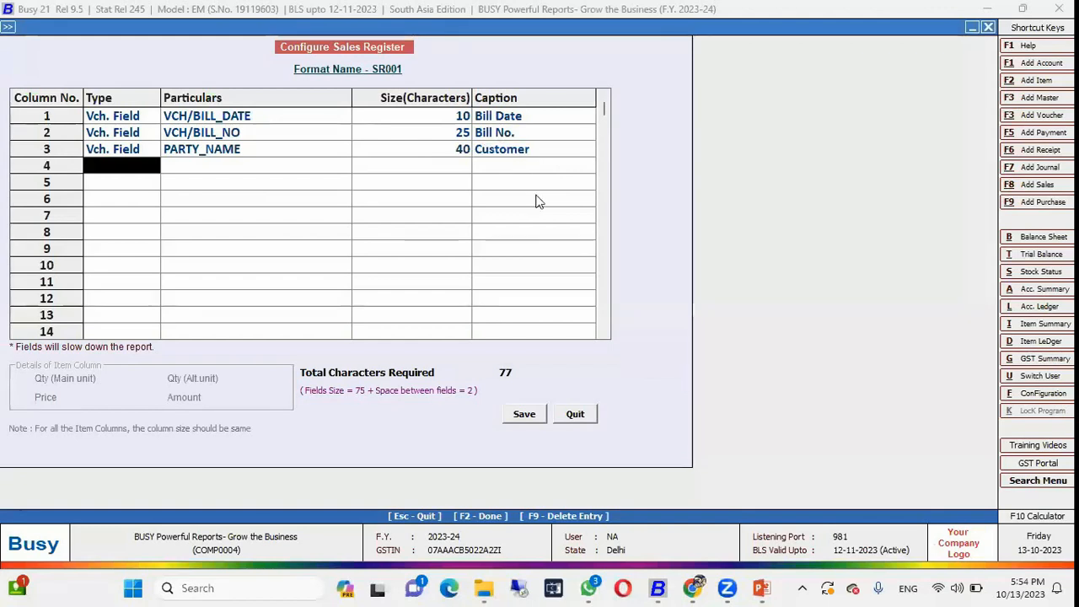
Set column 4 to the MC_NAME voucher field from the material centre fields, accepting size 40 and caption MC Name
{"action": "key", "text": "Down"}
{"action": "key", "text": "Up"}
{"action": "key", "text": "Down"}
{"action": "key", "text": "Return"}
{"action": "key", "text": "Up"}
{"action": "key", "text": "Up"}
{"action": "key", "text": "Up"}
{"action": "key", "text": "Up"}
{"action": "key", "text": "Up"}
{"action": "key", "text": "Up"}
{"action": "key", "text": "Up"}
{"action": "key", "text": "Up"}
{"action": "key", "text": "Up"}
{"action": "key", "text": "Left"}
{"action": "key", "text": "Down"}
{"action": "key", "text": "Right"}
{"action": "key", "text": "Down"}
{"action": "key", "text": "Return"}
{"action": "key", "text": "Return"}
{"action": "key", "text": "Return"}
{"action": "key", "text": "Return"}
Set column 5 to the ITEM_NAME item field, accepting size 40 and caption Item Name
{"action": "key", "text": "Down"}
{"action": "key", "text": "Down"}
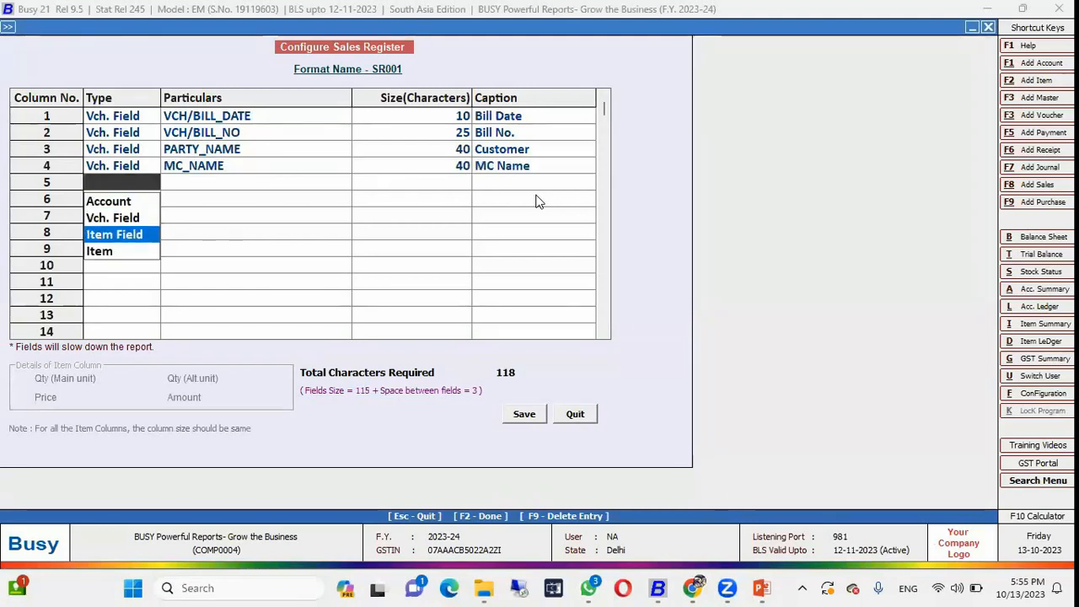
{"action": "key", "text": "Return"}
{"action": "key", "text": "Down"}
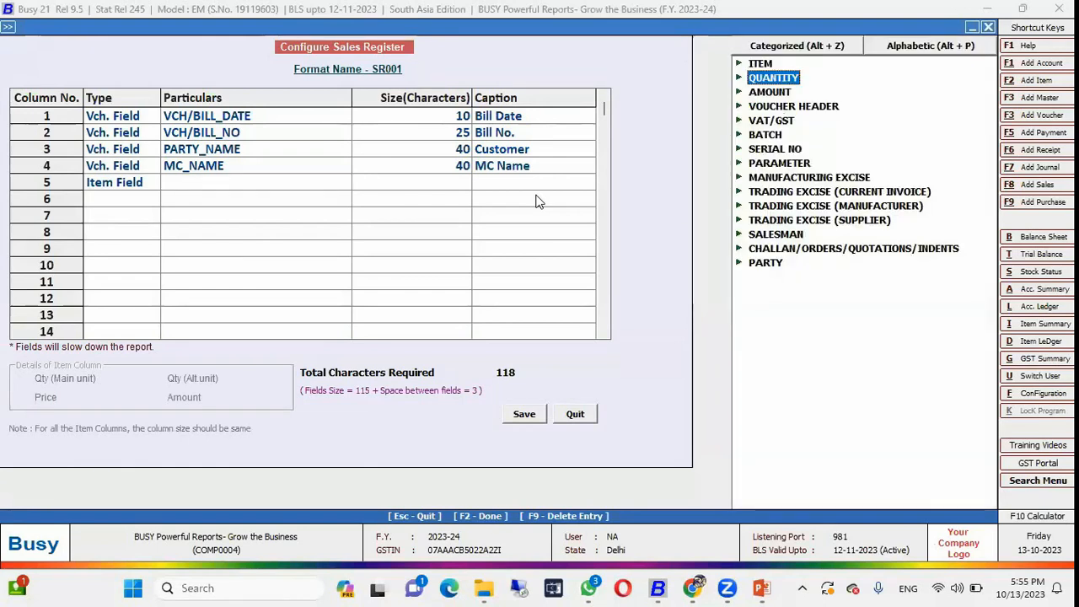
{"action": "key", "text": "Up"}
{"action": "key", "text": "Return"}
{"action": "key", "text": "Down"}
{"action": "key", "text": "Down"}
{"action": "key", "text": "Down"}
{"action": "key", "text": "Up"}
{"action": "key", "text": "Return"}
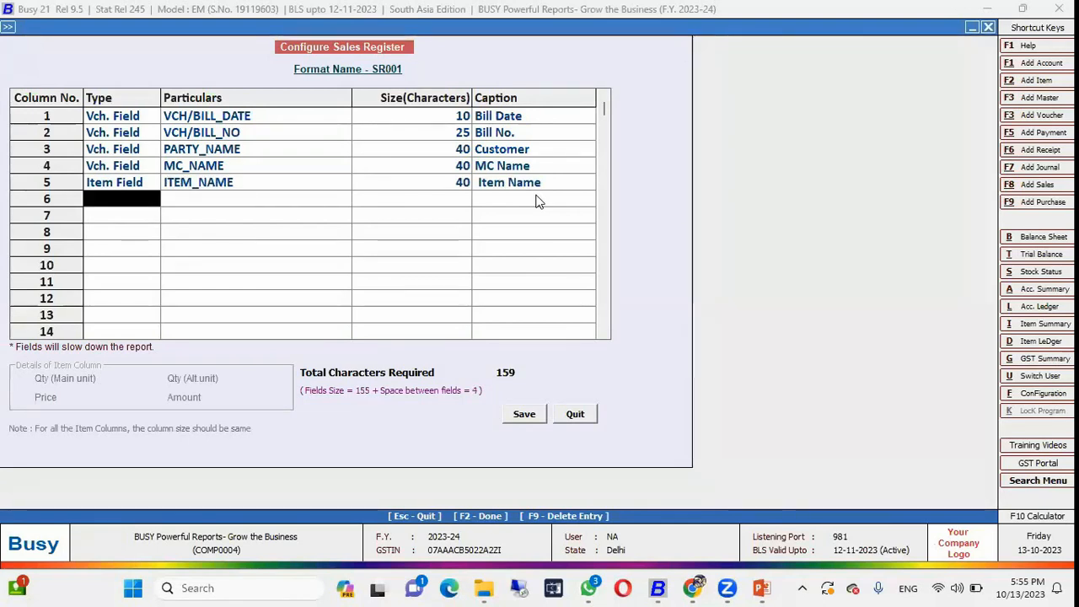
{"action": "key", "text": "Down"}
{"action": "key", "text": "Return"}
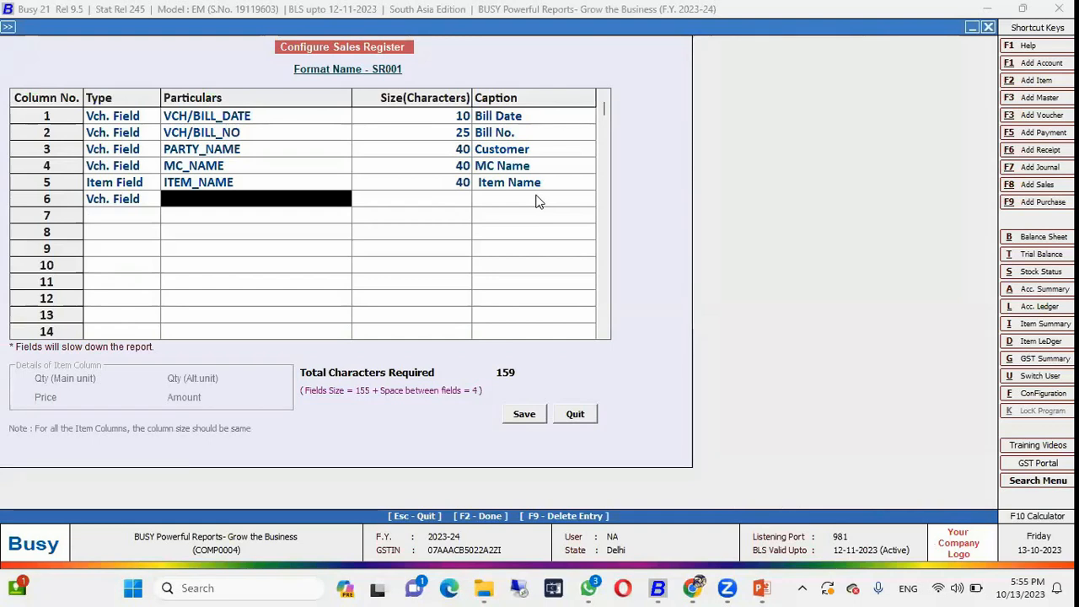
{"action": "key", "text": "Up"}
{"action": "key", "text": "Left"}
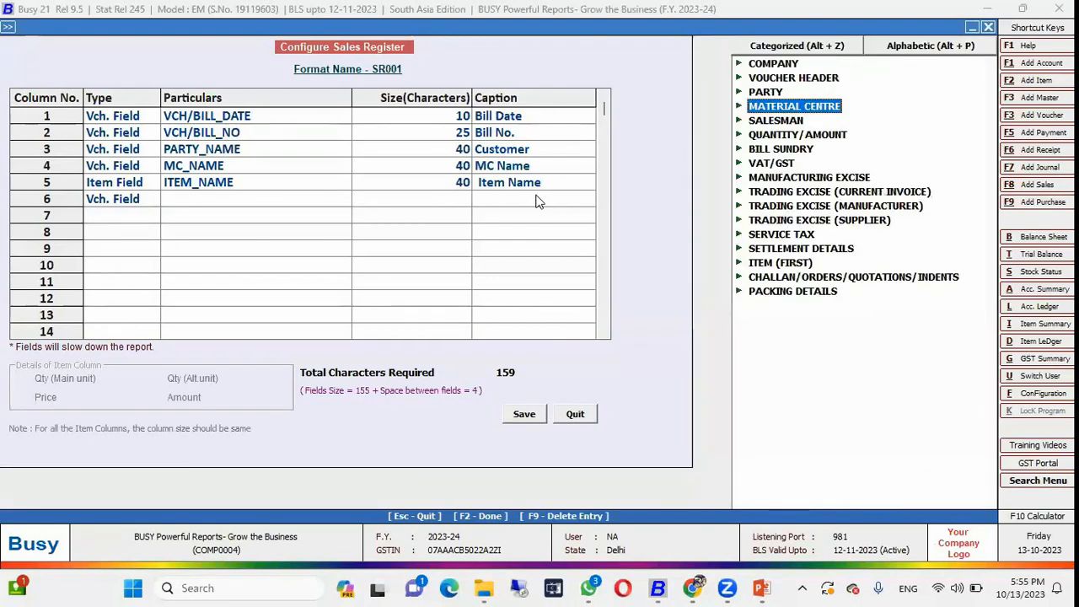
{"action": "key", "text": "Return"}
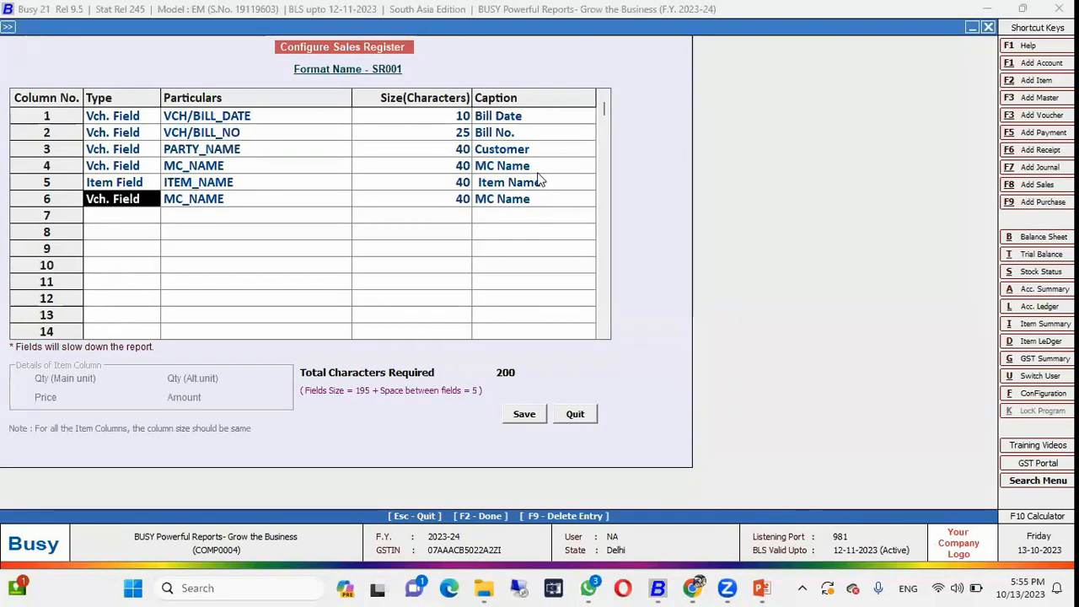
Set column 6 to the QUANTITY item field from the quantity fields, accepting size 16 and caption Qty
{"action": "type", "text": "i"}
{"action": "key", "text": "Return"}
{"action": "key", "text": "Return"}
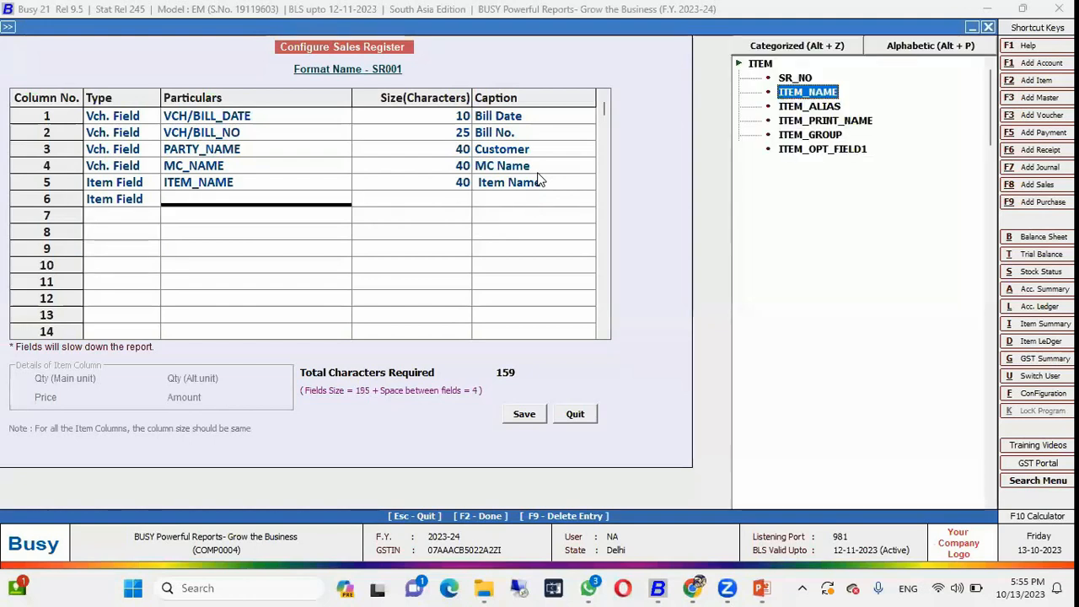
{"action": "key", "text": "Up"}
{"action": "key", "text": "Up"}
{"action": "key", "text": "Left"}
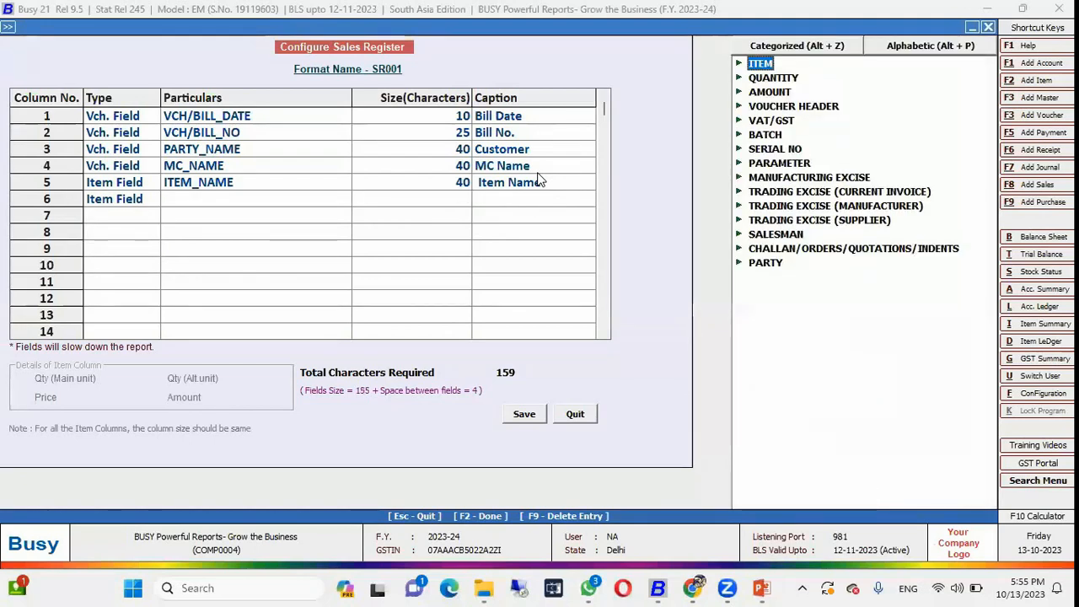
{"action": "key", "text": "Down"}
{"action": "key", "text": "Right"}
{"action": "key", "text": "Down"}
{"action": "key", "text": "Return"}
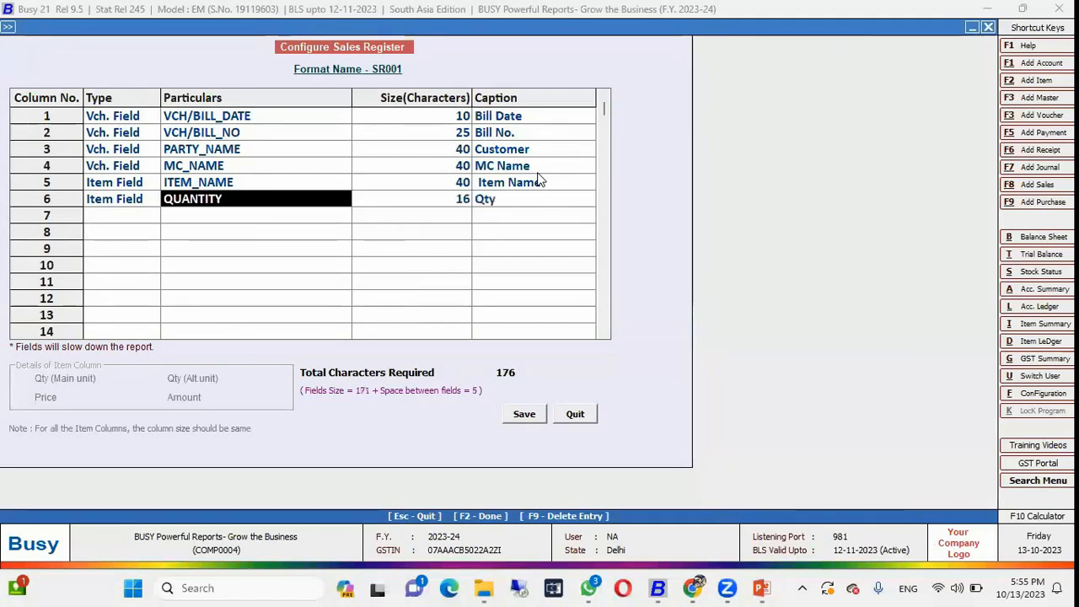
{"action": "key", "text": "Return"}
{"action": "key", "text": "Return"}
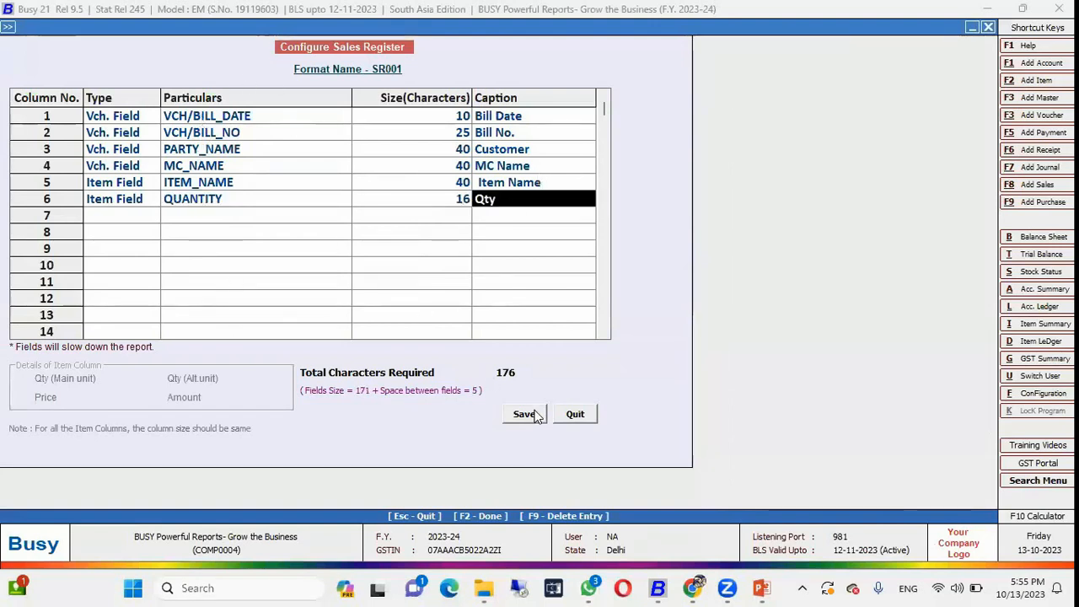
Save the SR001 body configuration and leave the account registers configuration
{"action": "key", "text": "F2"}
{"action": "key", "text": "Return"}
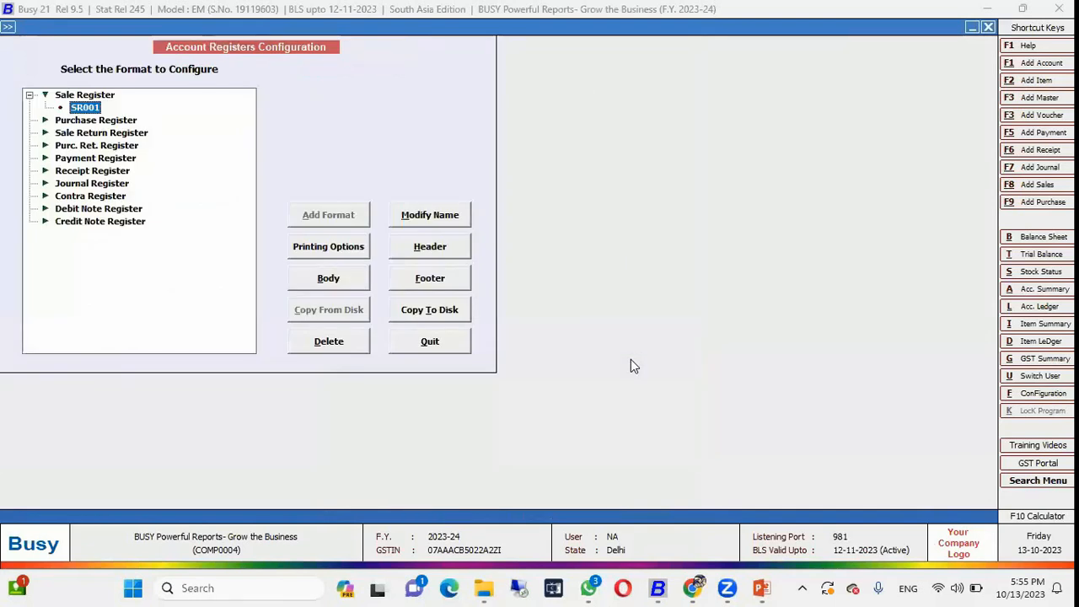
{"action": "key", "text": "Escape"}
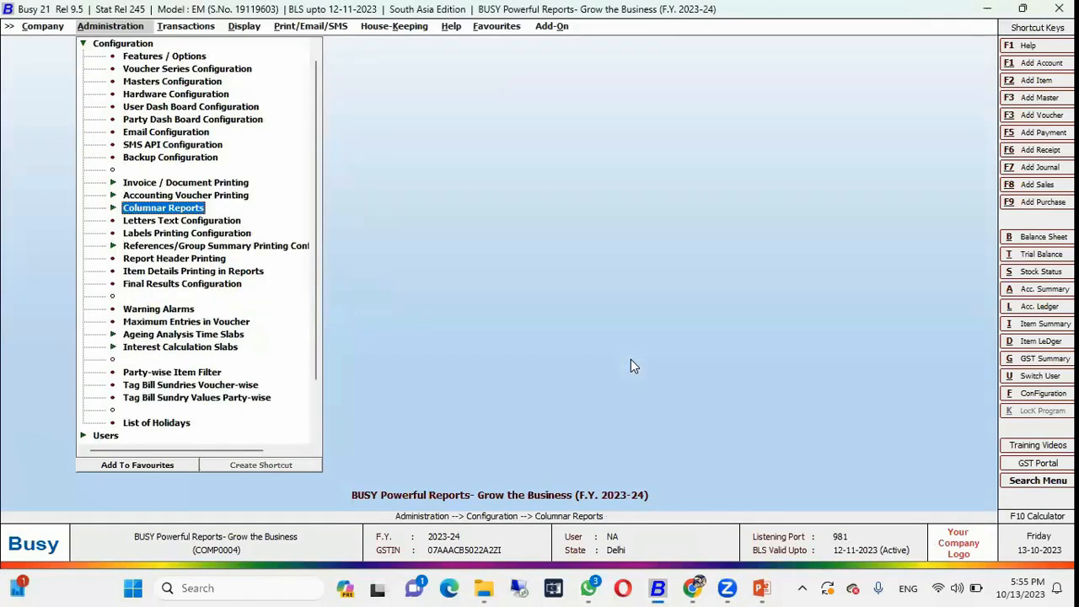
Open the Sales Register from the columnar account registers in the account books
{"action": "key", "text": "Right"}
{"action": "key", "text": "Right"}
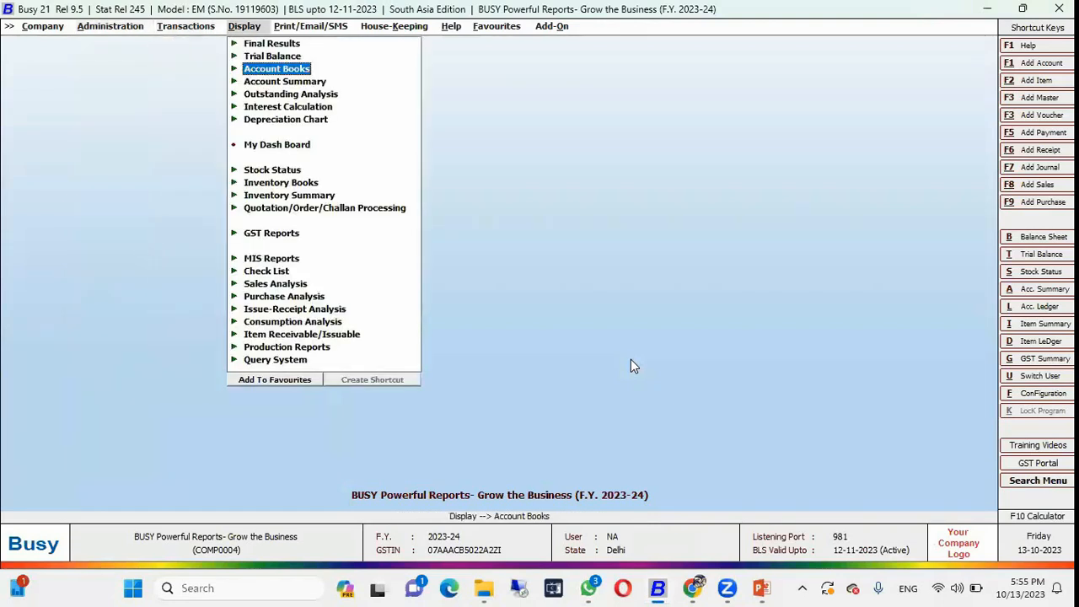
{"action": "key", "text": "Return"}
{"action": "key", "text": "Down"}
{"action": "key", "text": "Down"}
{"action": "key", "text": "Down"}
{"action": "key", "text": "Down"}
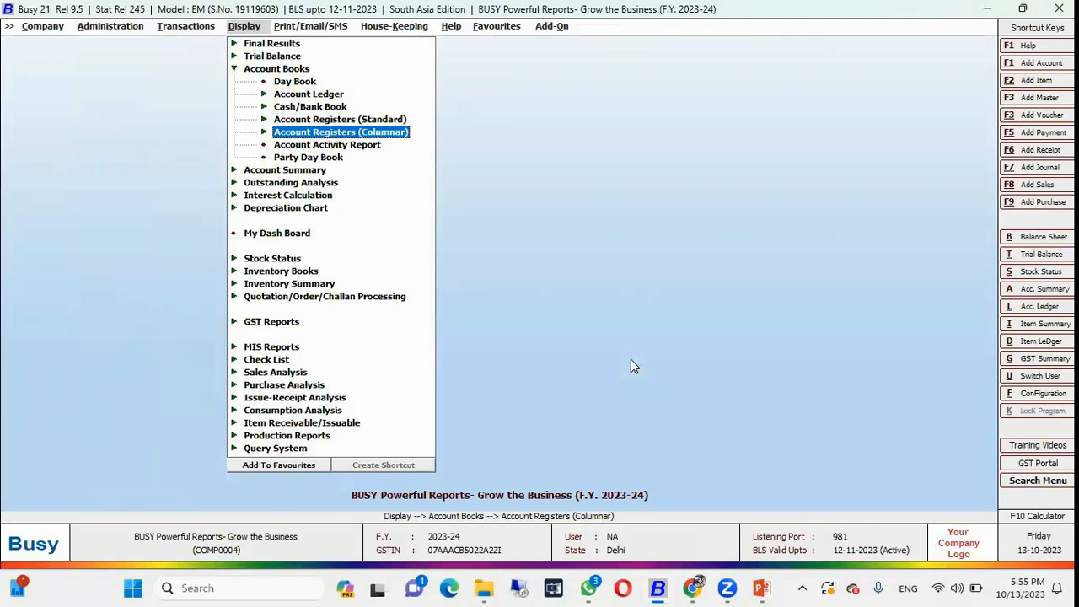
{"action": "key", "text": "Up"}
{"action": "key", "text": "Down"}
{"action": "key", "text": "Return"}
{"action": "key", "text": "Return"}
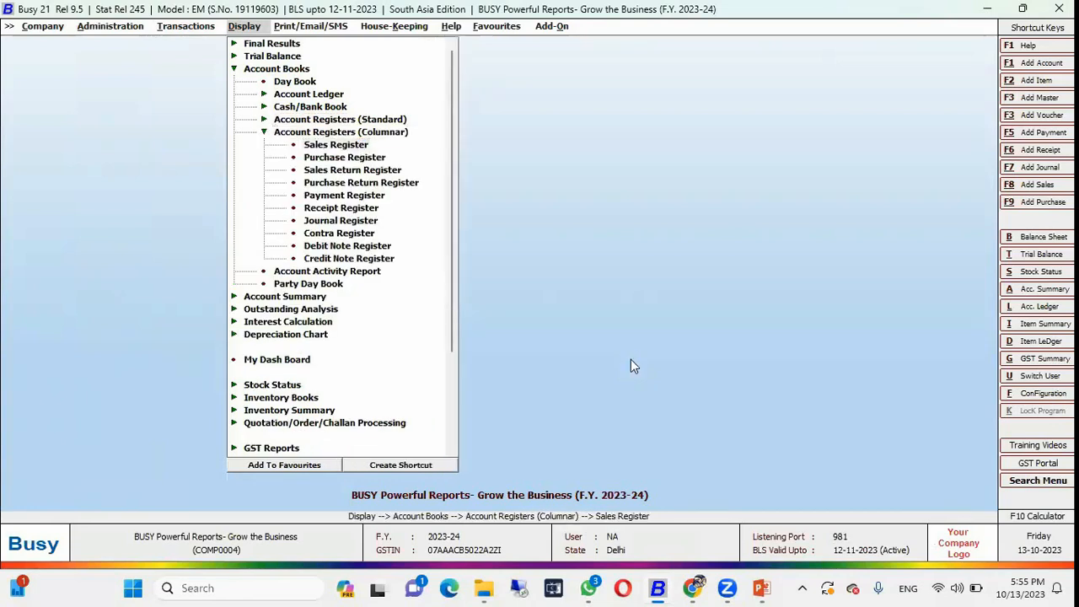
{"action": "key", "text": "Return"}
Generate the Sales Register for all voucher series in format SR001 from 1-4-2023 to 4-9-2023, keeping the remaining options at N
{"action": "key", "text": "Return"}
{"action": "key", "text": "Return"}
{"action": "key", "text": "Return"}
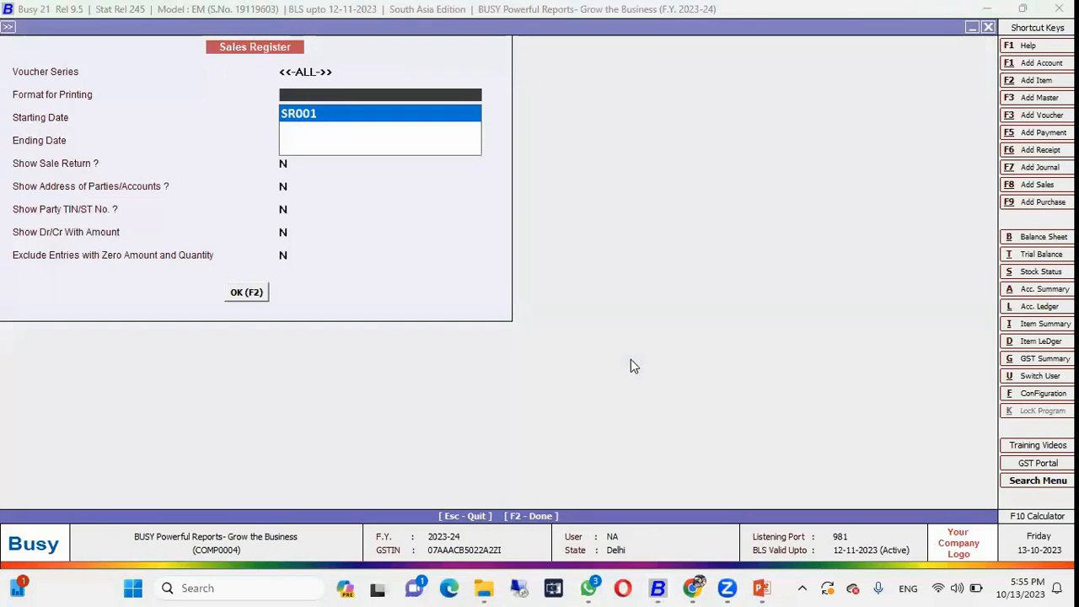
{"action": "key", "text": "Return"}
{"action": "key", "text": "Return"}
{"action": "key", "text": "Return"}
{"action": "key", "text": "Return"}
{"action": "key", "text": "Return"}
{"action": "key", "text": "Return"}
{"action": "key", "text": "Return"}
{"action": "key", "text": "Return"}
{"action": "key", "text": "F2"}
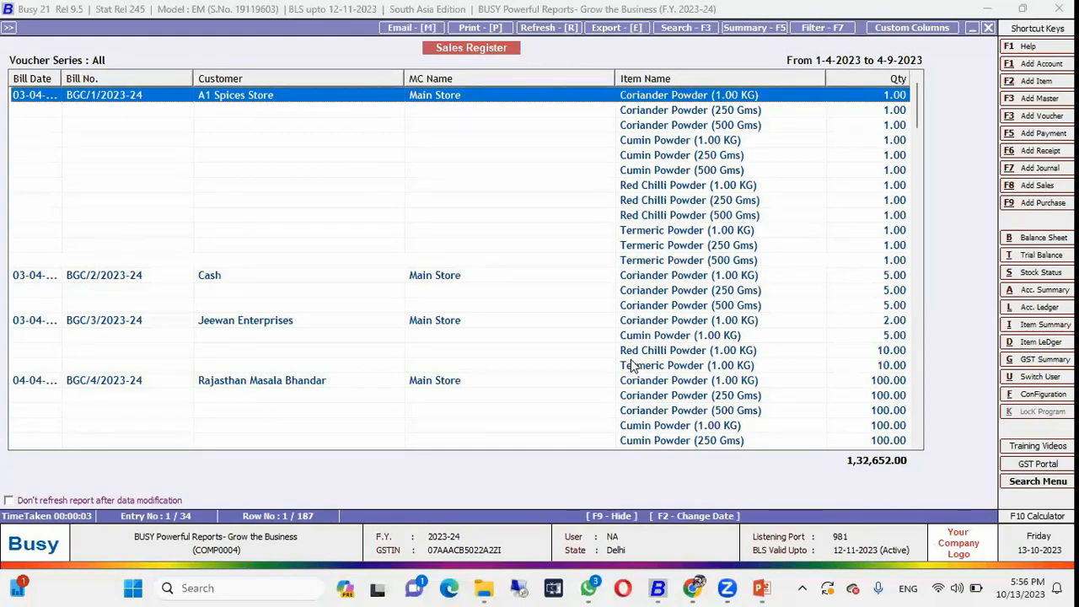
Switch to the PowerPoint presentation and advance to the help-desk contact slide
{"action": "key", "text": "alt+Tab"}
{"action": "key", "text": "Tab"}
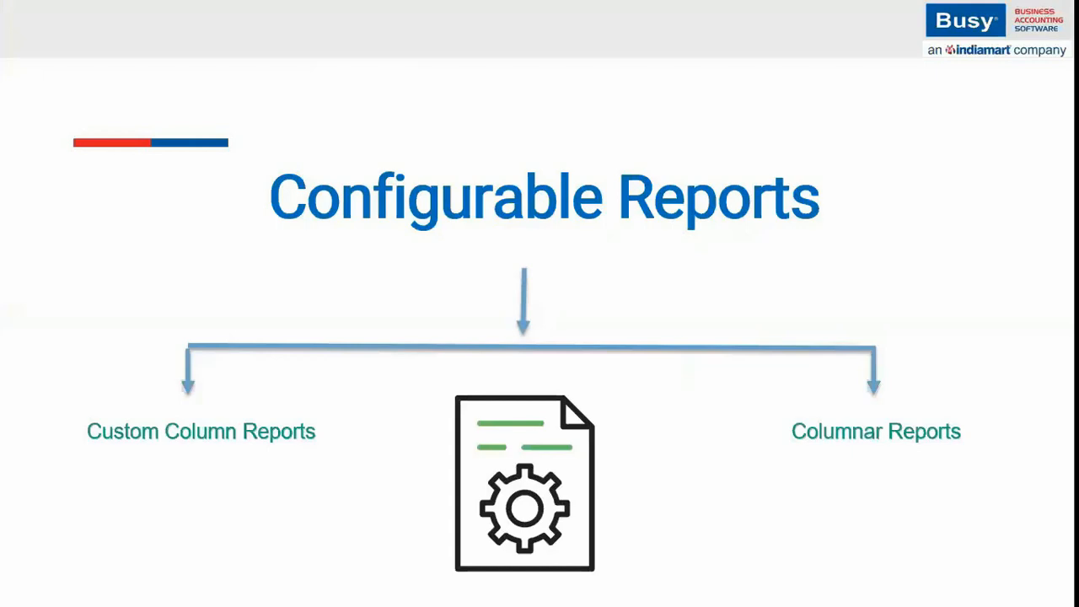
{"action": "key", "text": "Right"}
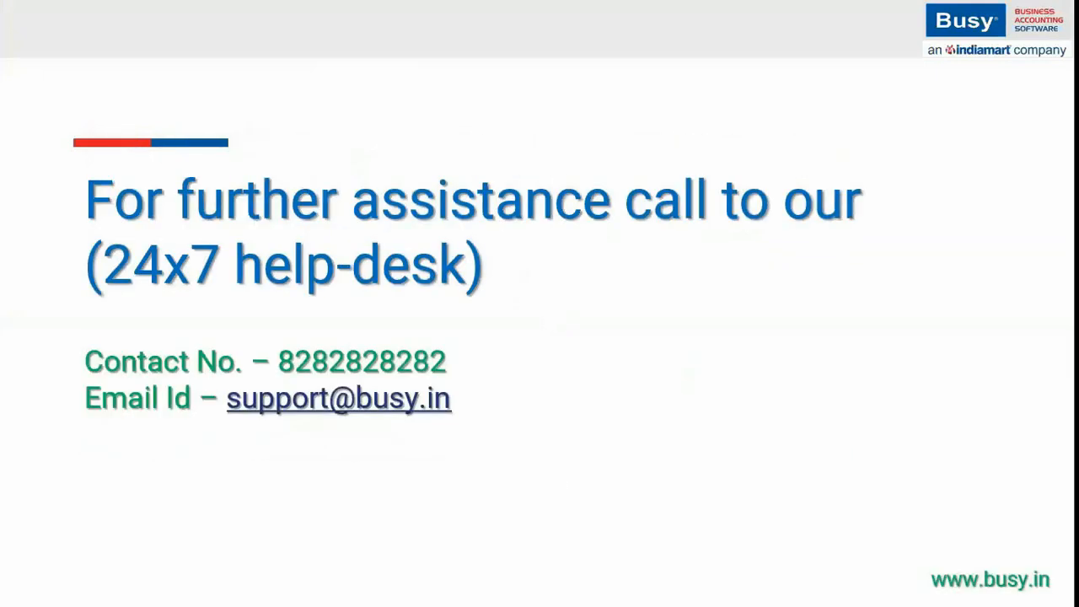